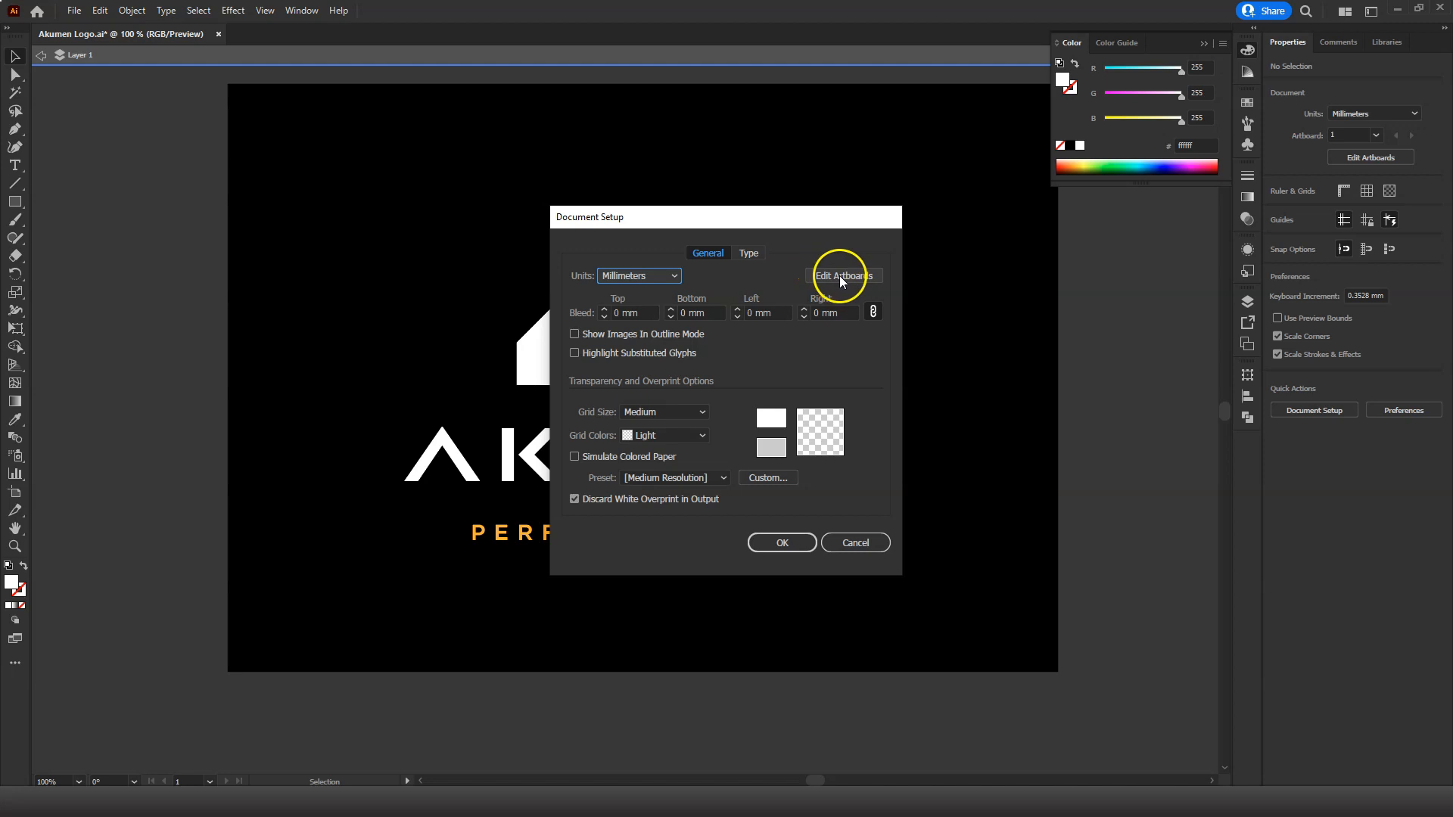
Set the document units to Pixels and start editing the artboards.
{"action": "left_click", "coordinate": [655, 277]}
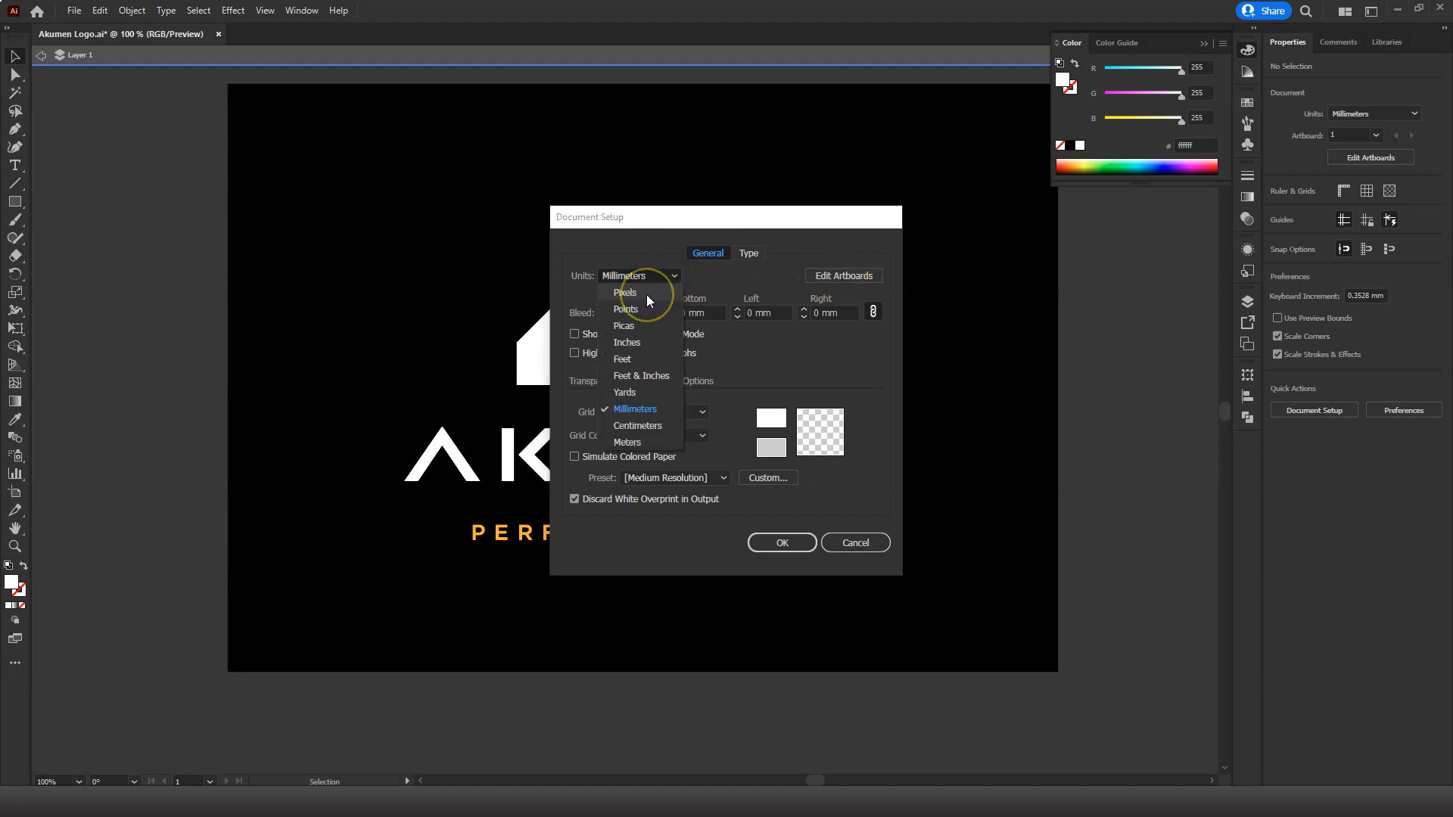
{"action": "left_click", "coordinate": [647, 295]}
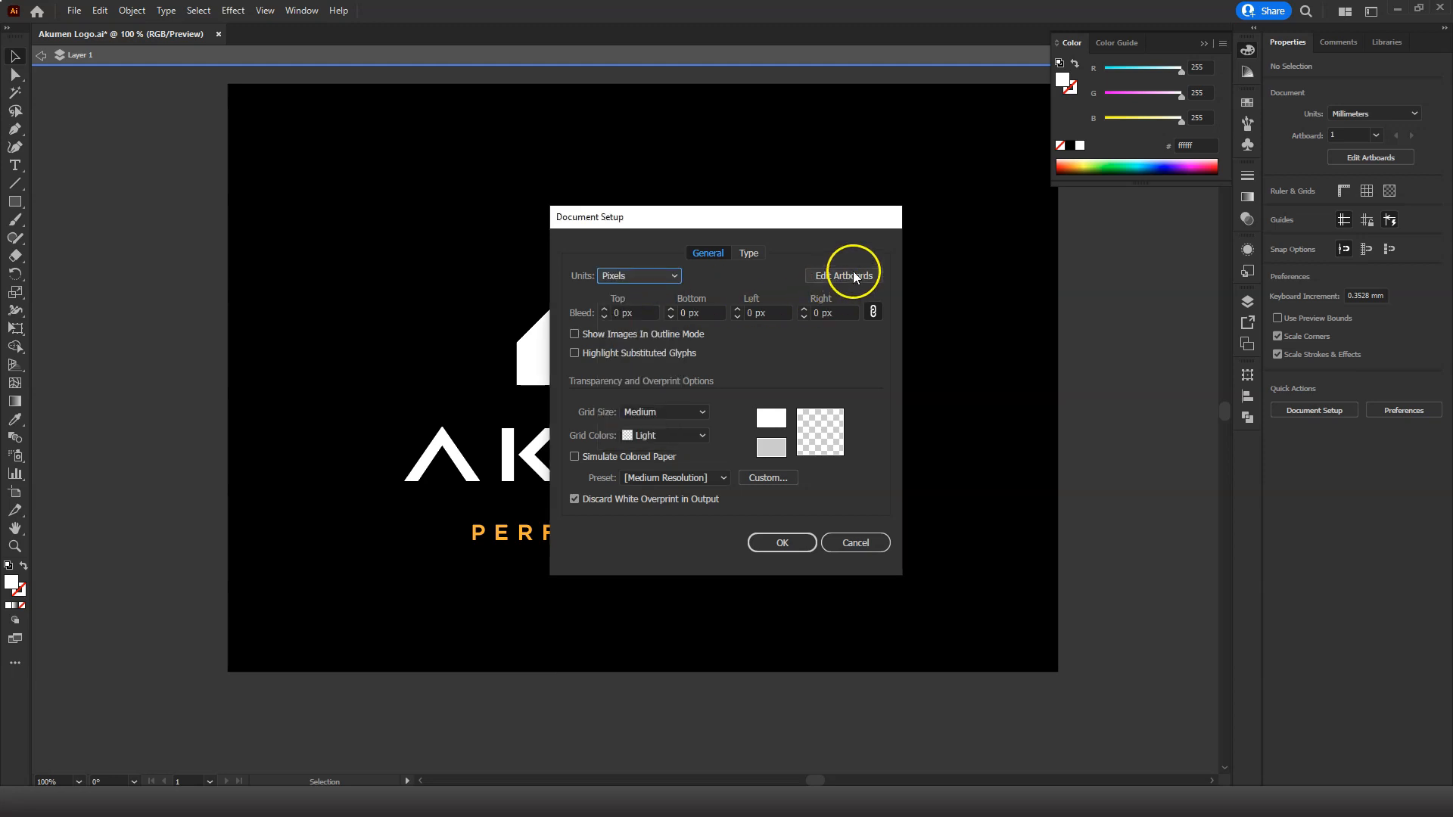
{"action": "left_click", "coordinate": [852, 274]}
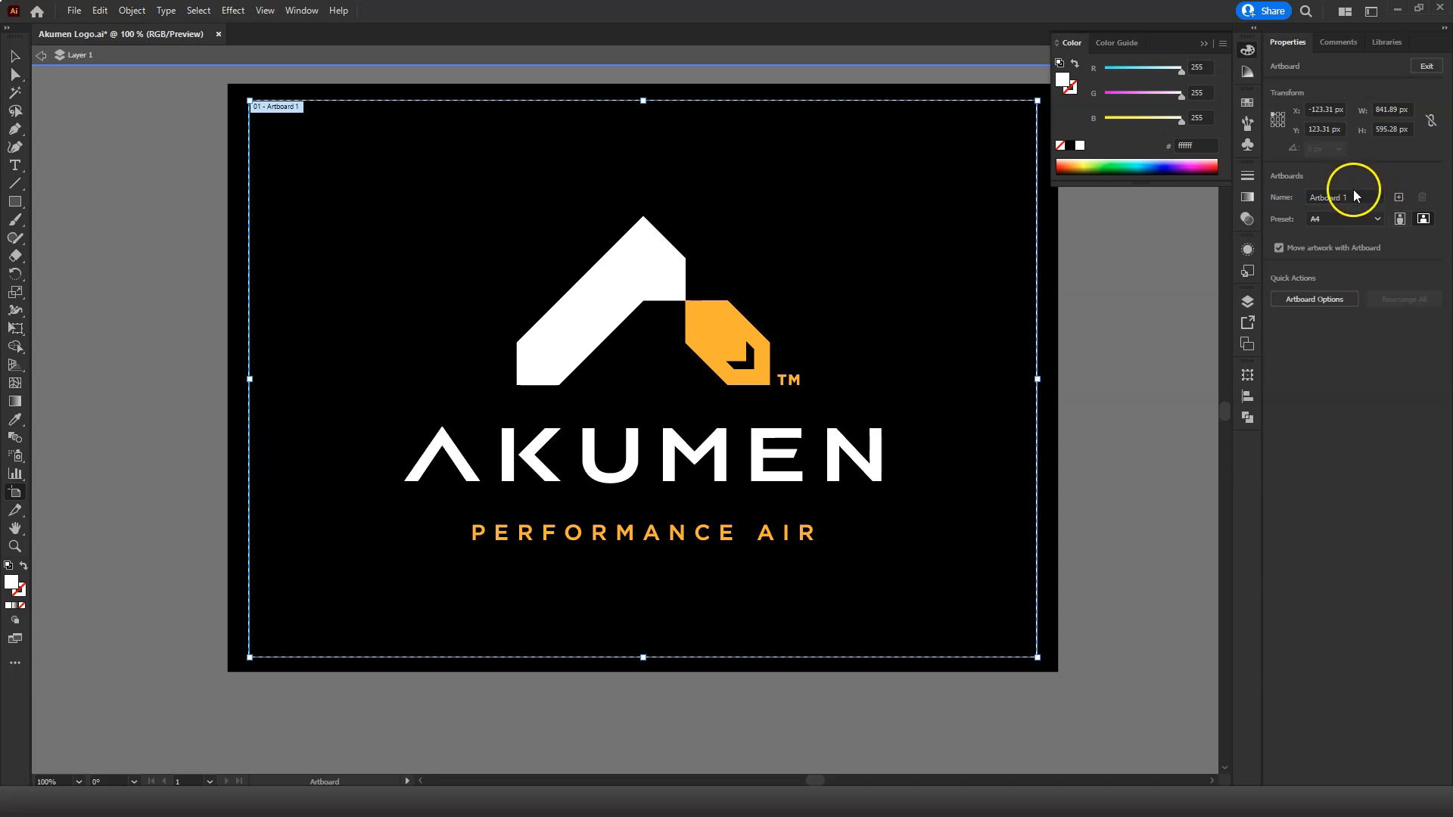
Apply the HDV 1080 preset to the artboard through its Artboard Options.
{"action": "left_click", "coordinate": [1315, 300]}
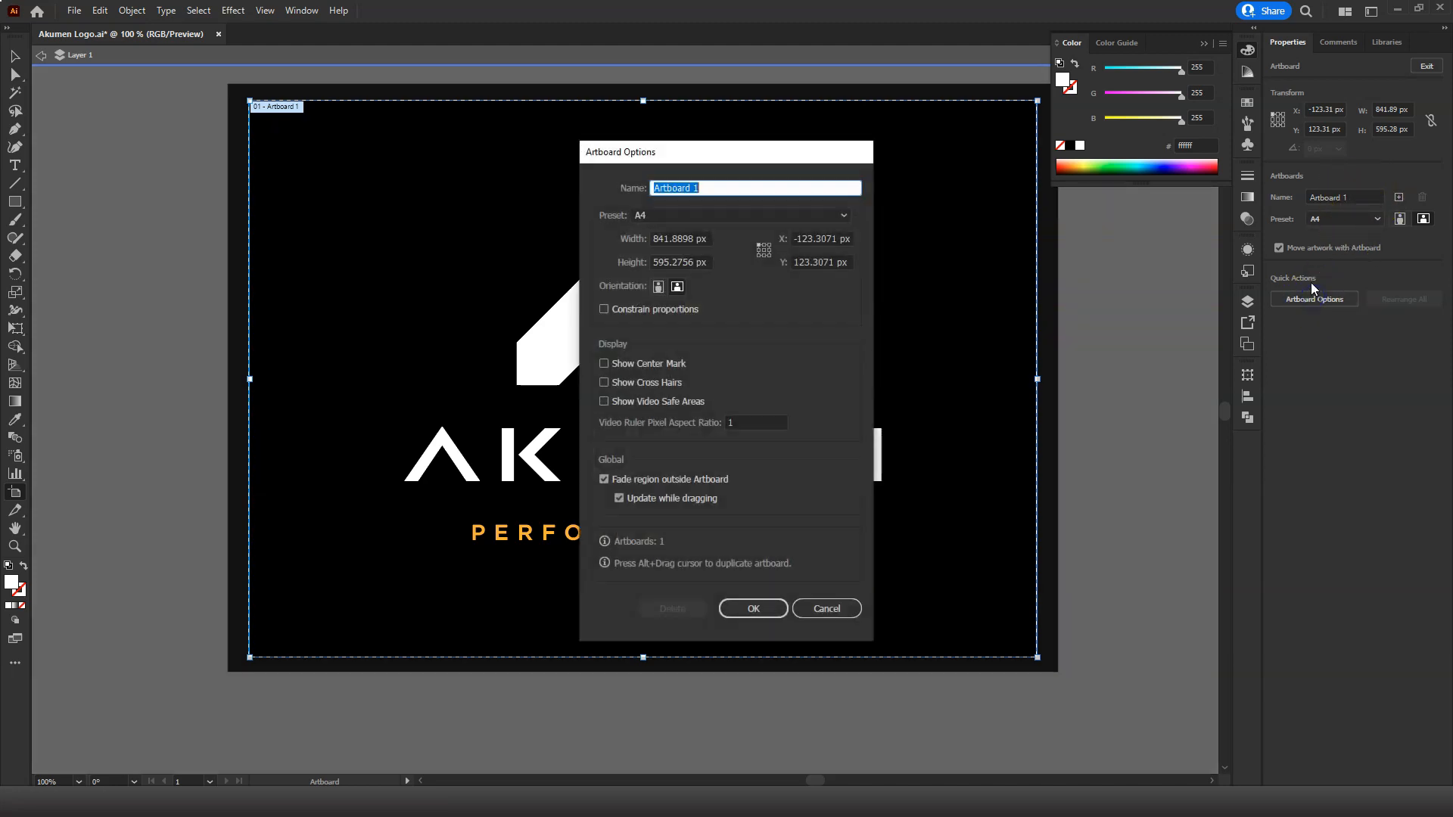
{"action": "left_click", "coordinate": [754, 216]}
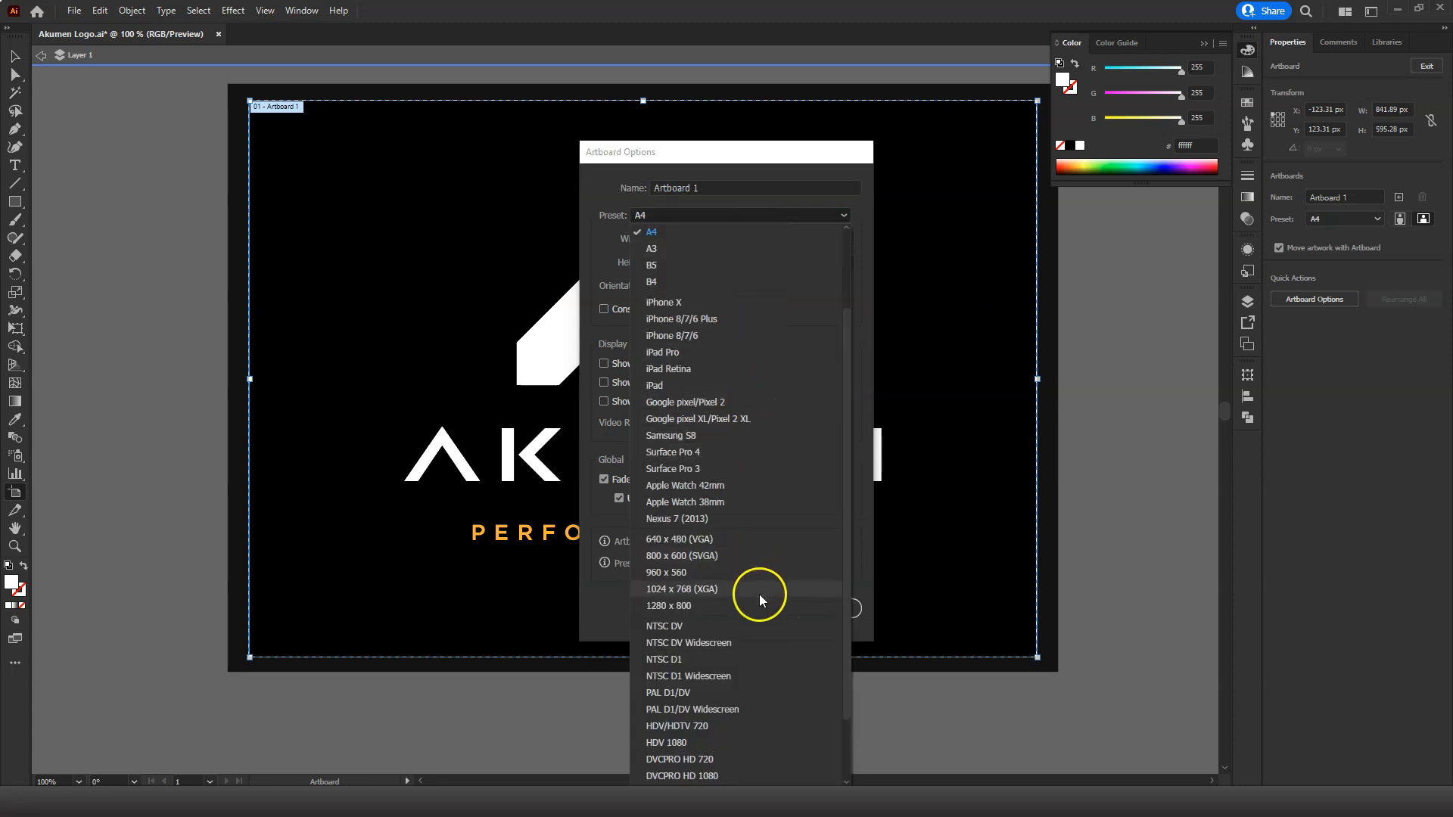
{"action": "scroll", "coordinate": [767, 585], "scroll_direction": "down", "scroll_amount": 2}
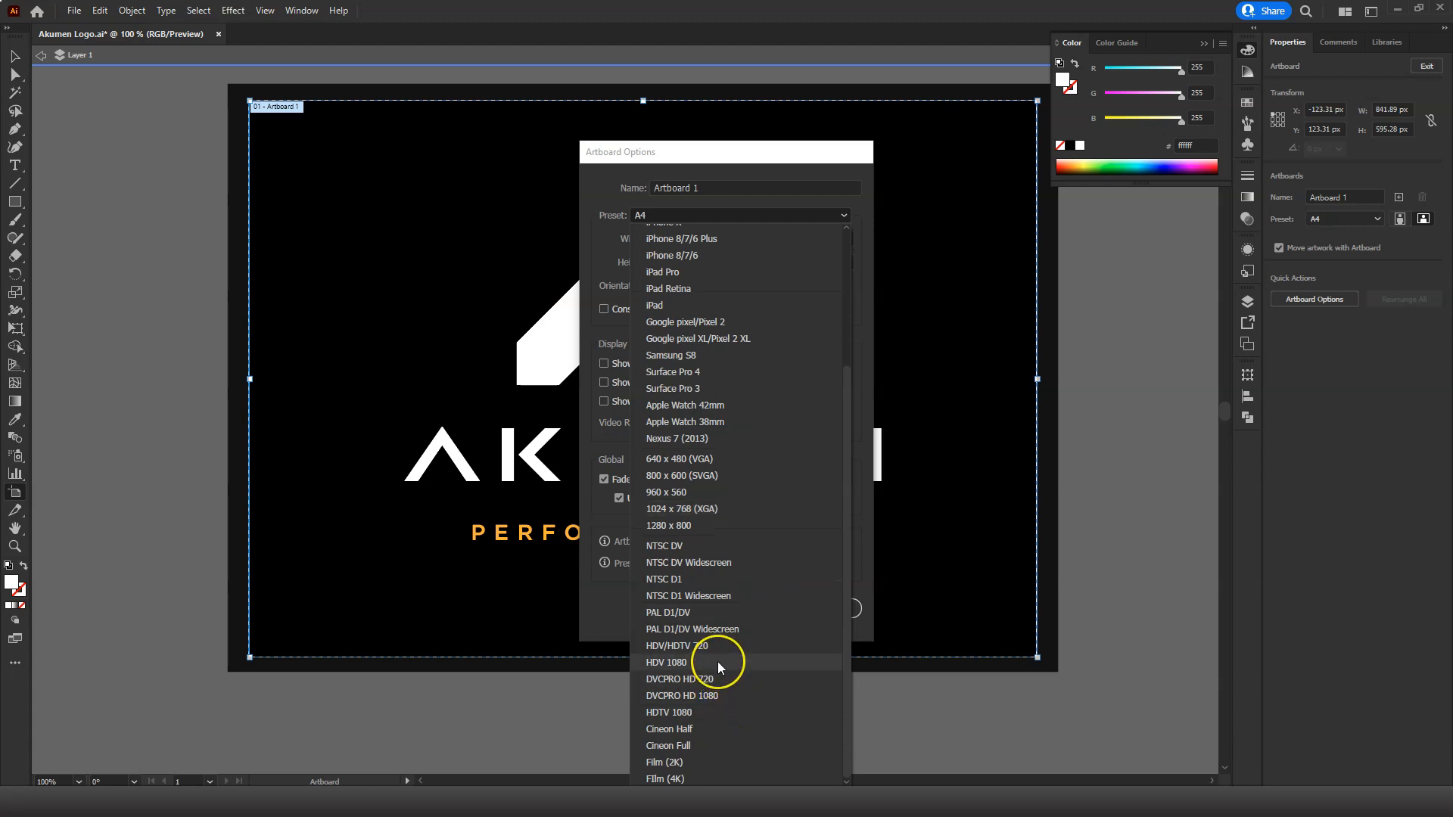
{"action": "left_click", "coordinate": [719, 695]}
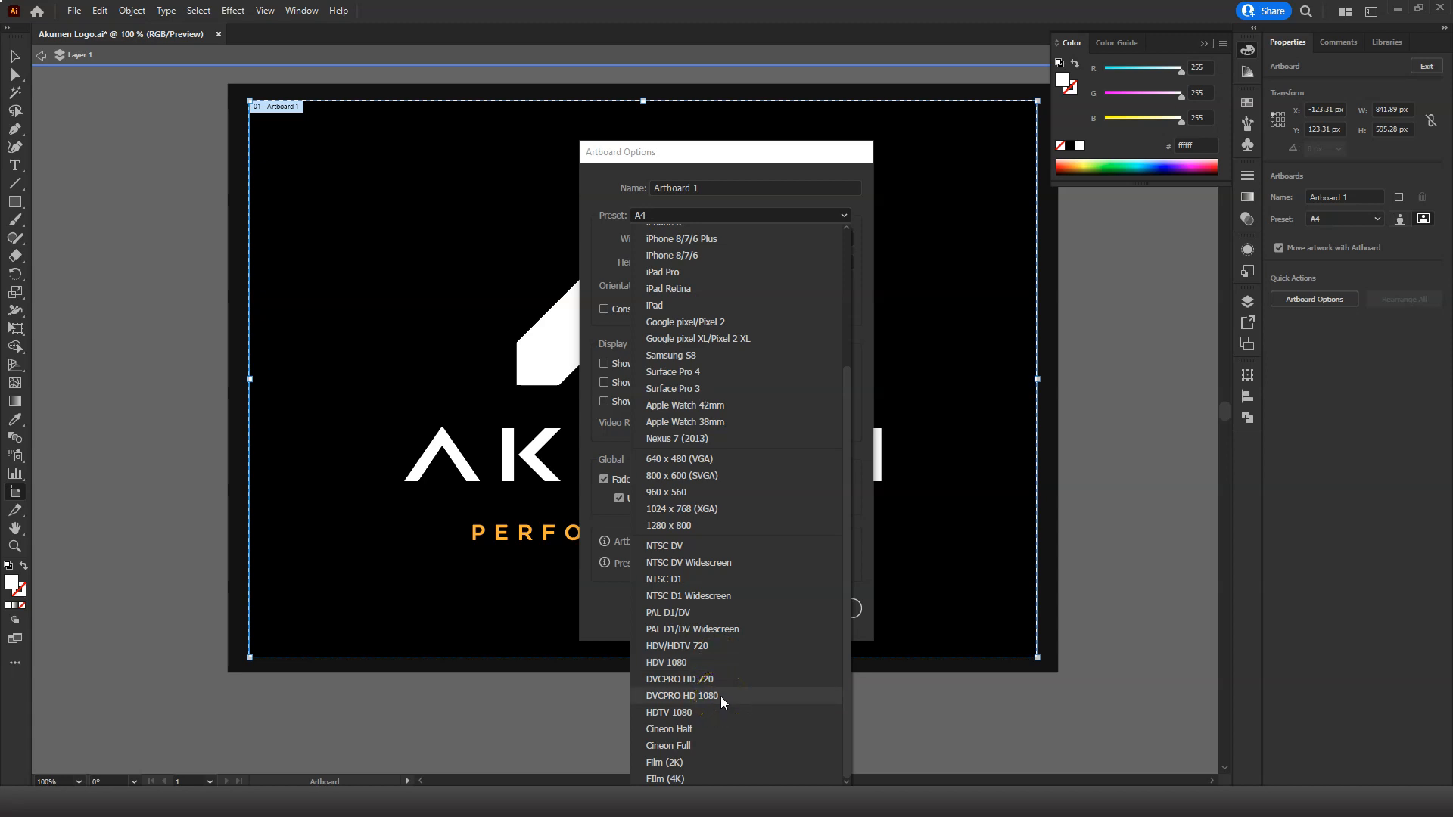
{"action": "left_click", "coordinate": [711, 664]}
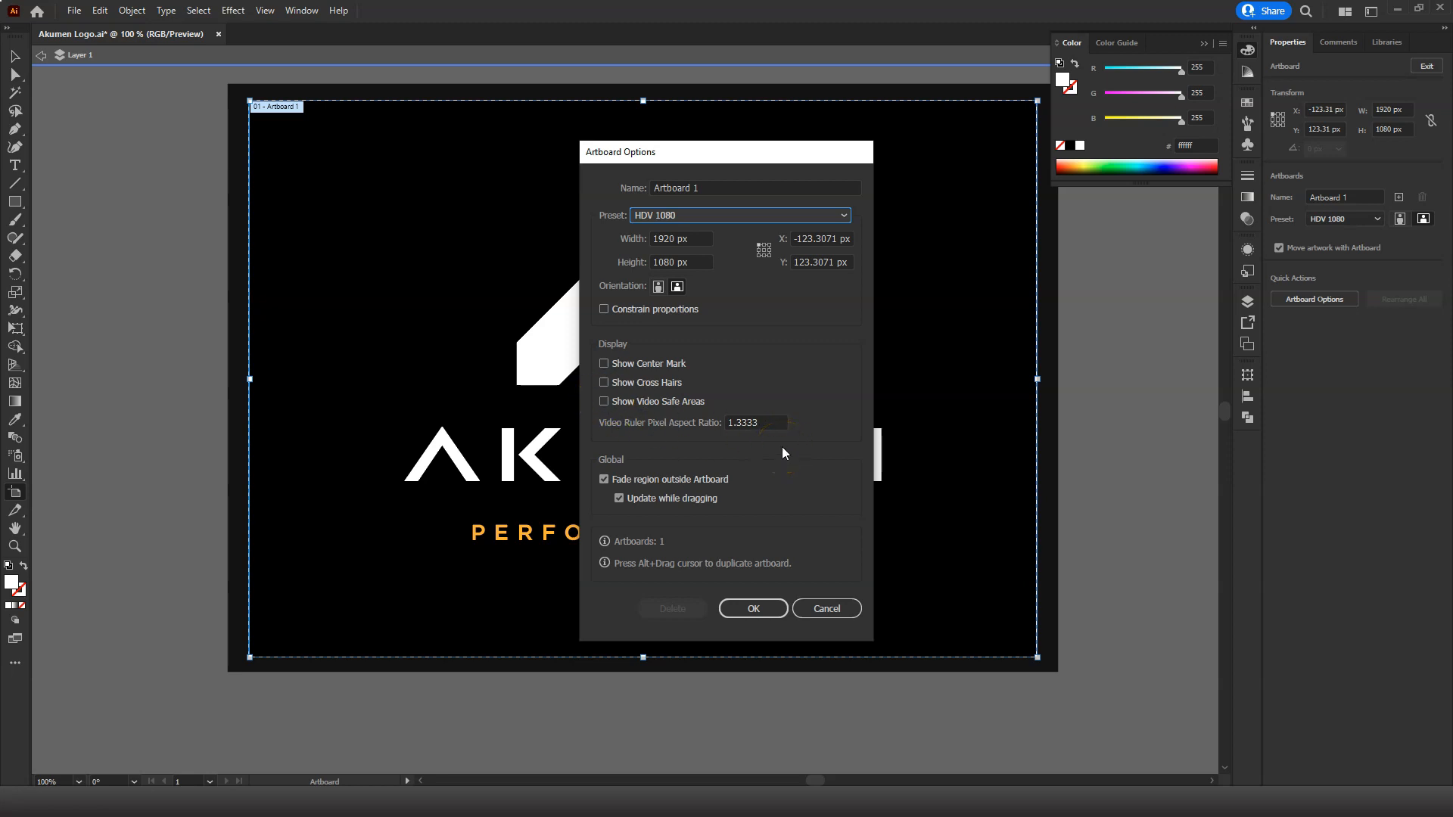
Rename the artboard to Animation Prep and accept the artboard options.
{"action": "left_click_drag", "start_coordinate": [702, 187], "coordinate": [604, 186]}
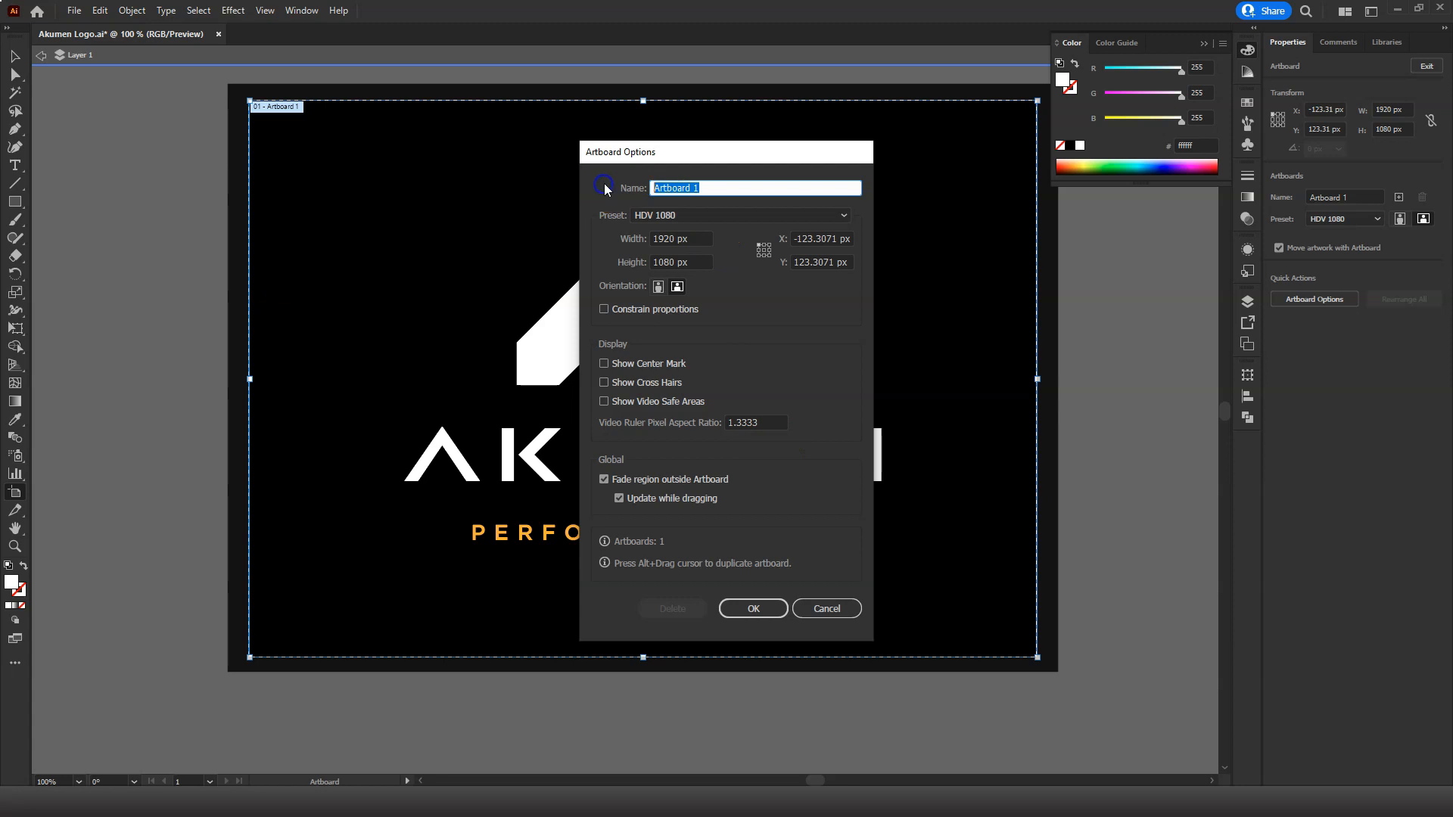
{"action": "type", "text": "Animation"}
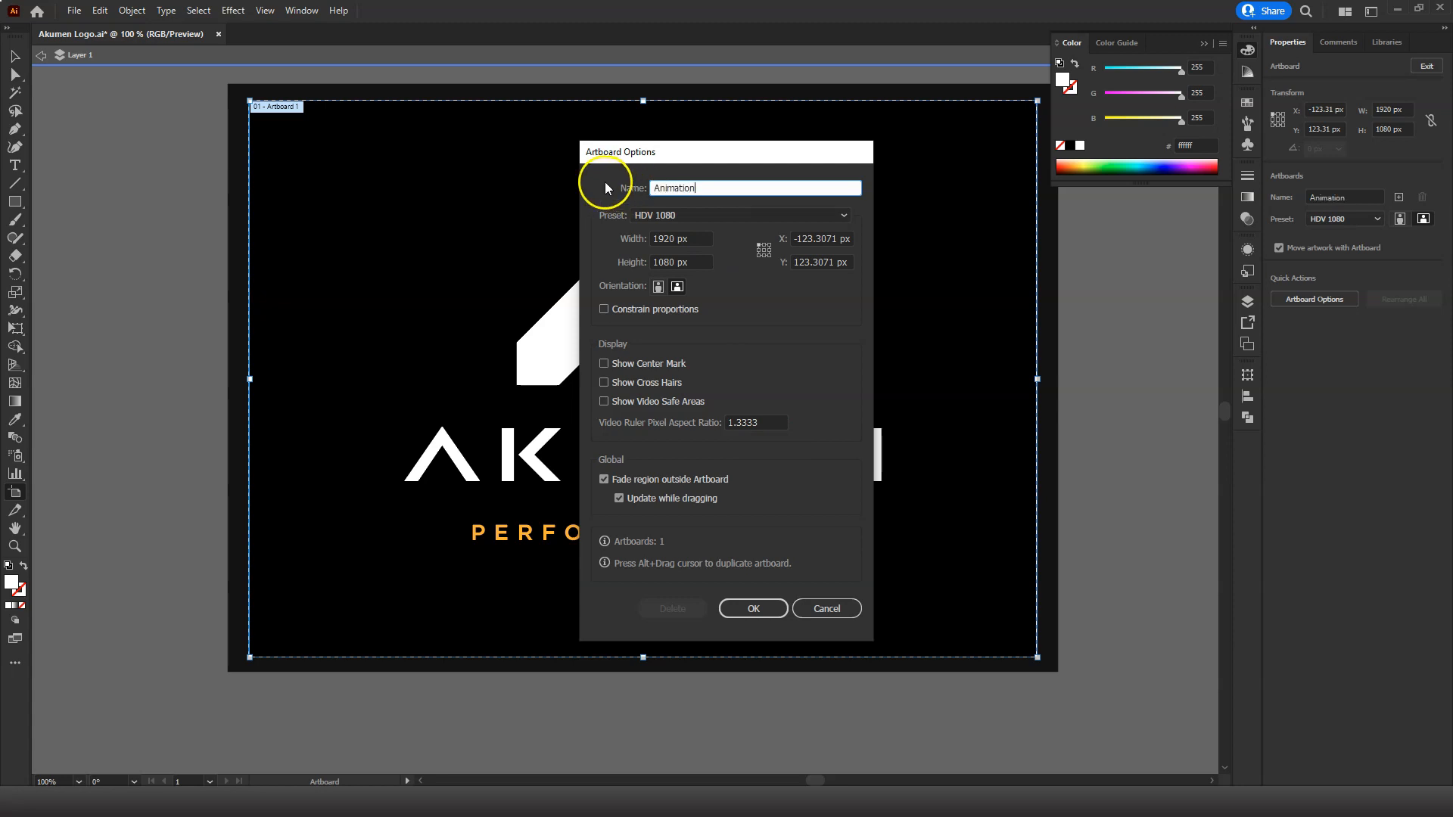
{"action": "type", "text": " Prep"}
{"action": "left_click", "coordinate": [781, 604]}
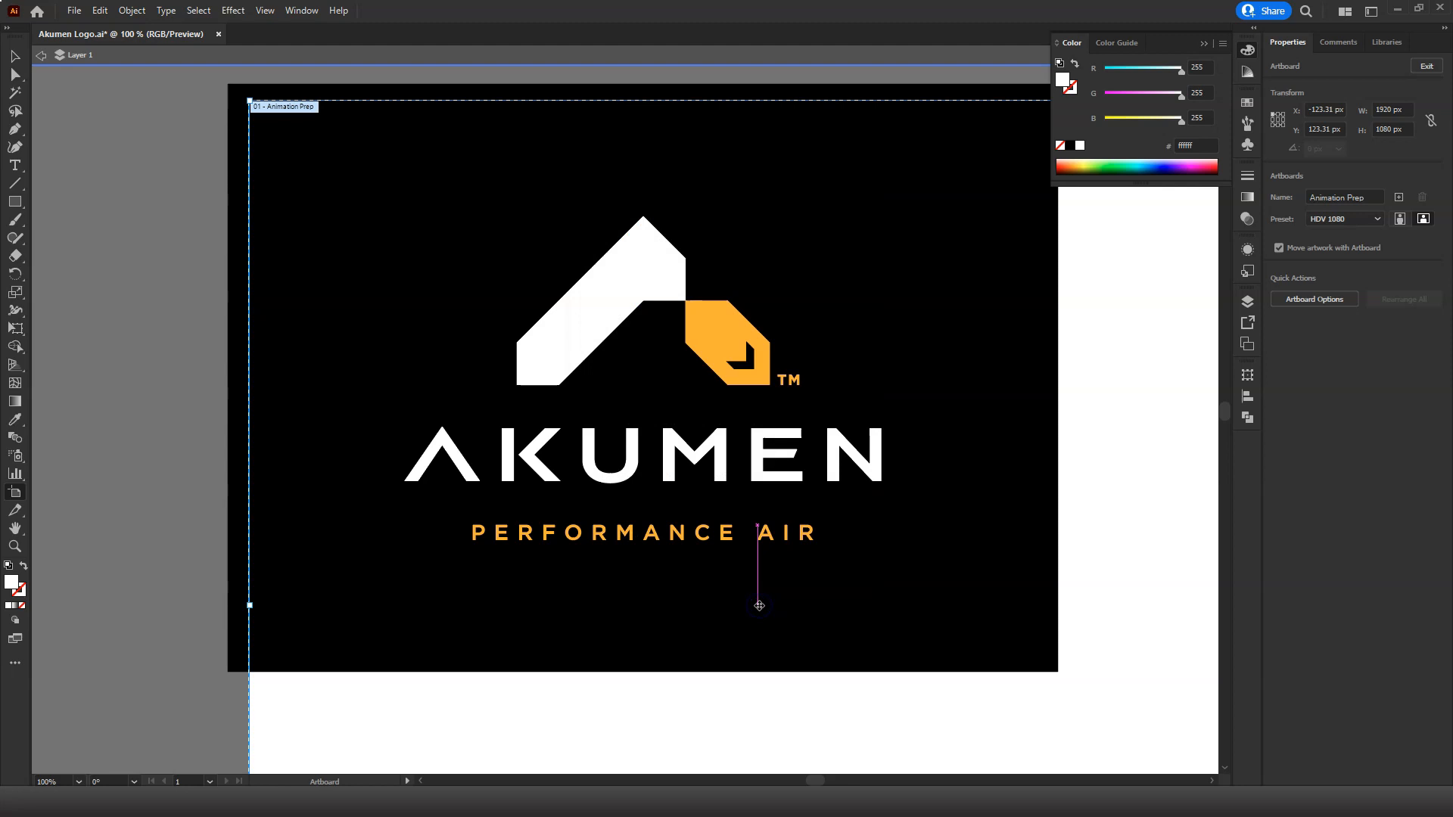
Align the logo and its black background together to the artboard, centred both horizontally and vertically.
{"action": "key", "text": "ctrl+minus"}
{"action": "key", "text": "ctrl+minus"}
{"action": "key", "text": "ctrl+minus"}
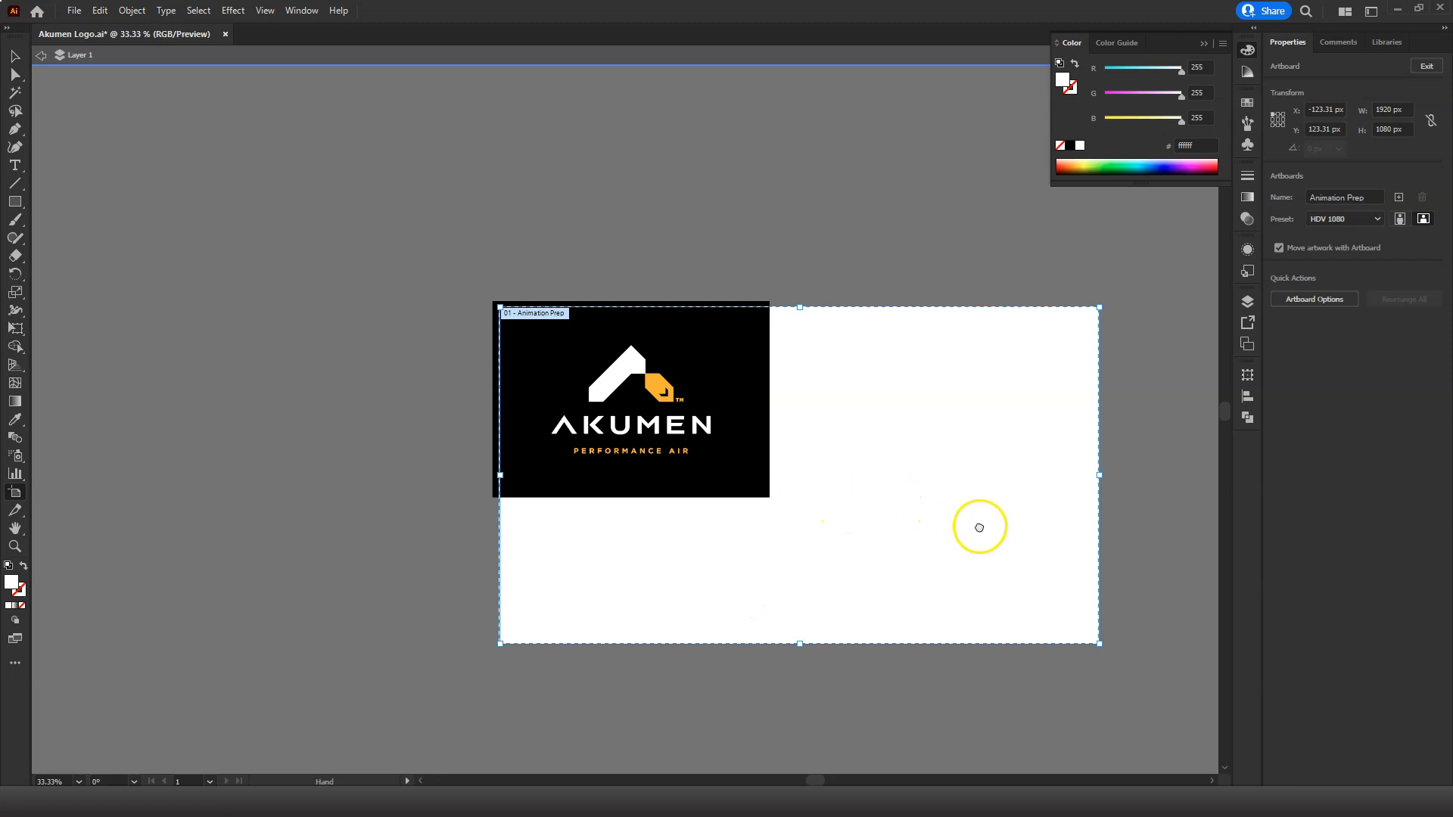
{"action": "left_click_drag", "start_coordinate": [980, 522], "coordinate": [772, 415]}
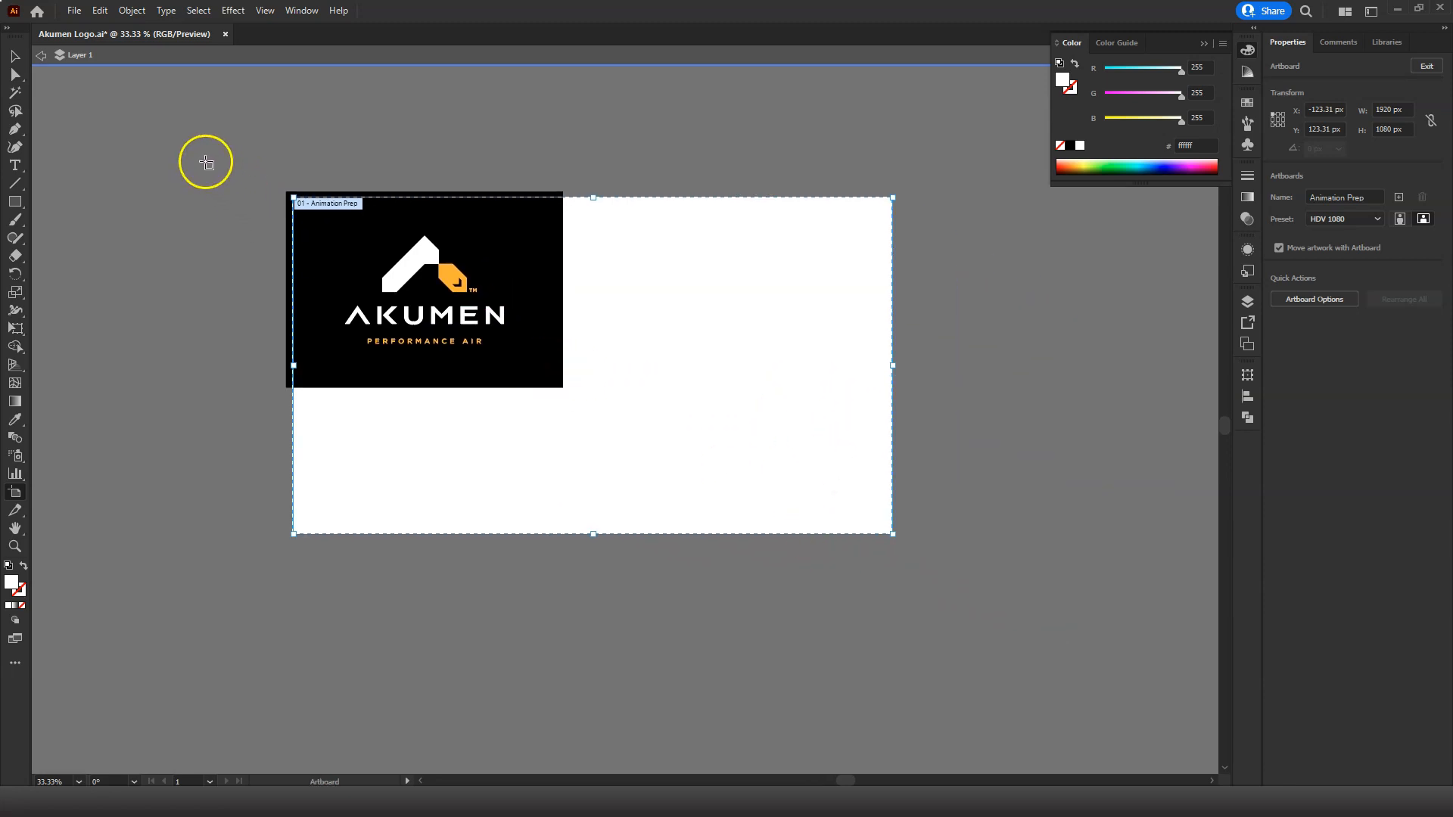
{"action": "left_click", "coordinate": [14, 56]}
{"action": "left_click_drag", "start_coordinate": [174, 126], "coordinate": [564, 409]}
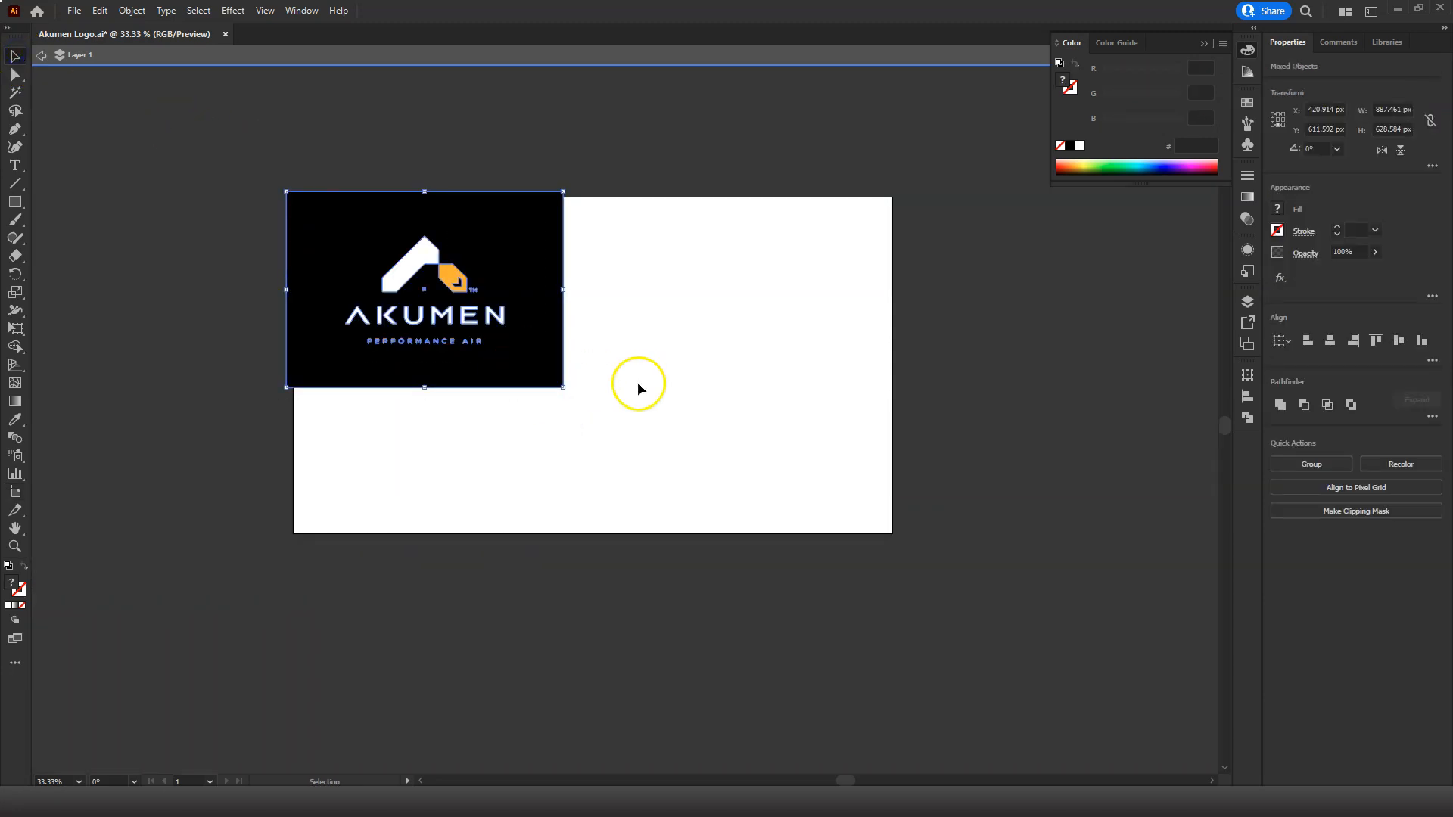
{"action": "left_click", "coordinate": [1282, 341]}
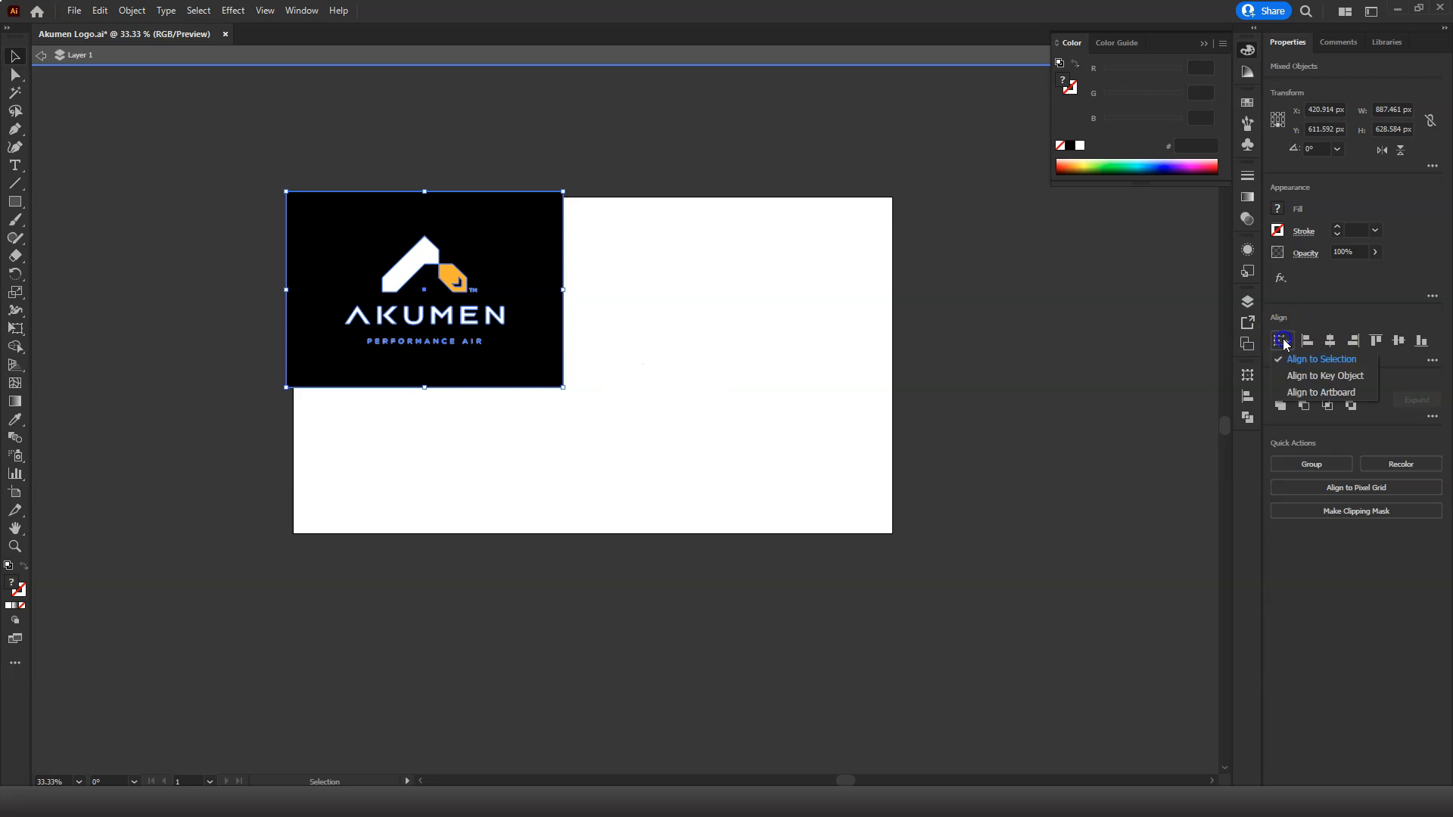
{"action": "left_click", "coordinate": [1317, 393]}
{"action": "left_click", "coordinate": [1330, 341]}
{"action": "left_click", "coordinate": [1399, 340]}
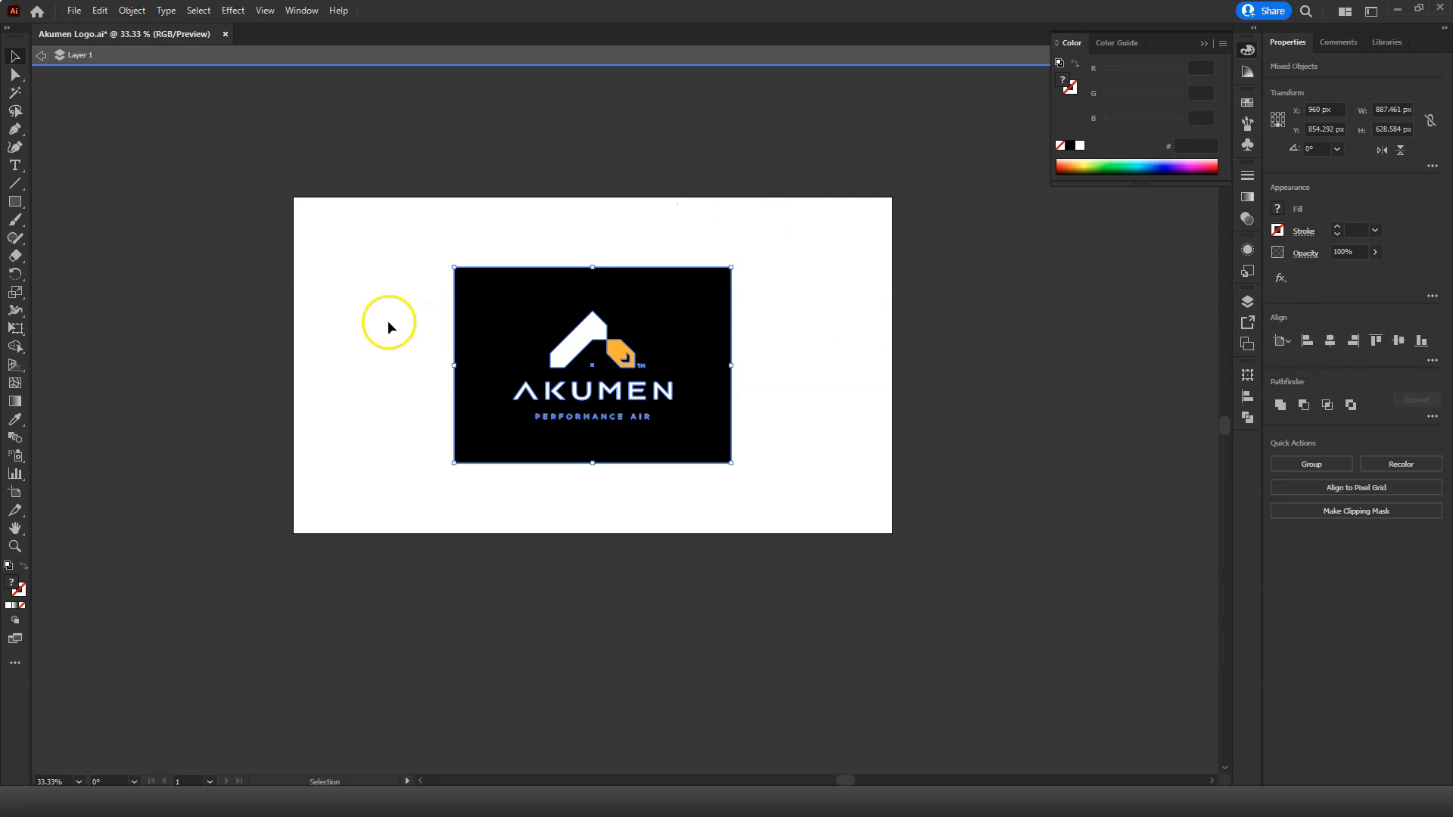
Scale the selected logo and background uniformly to 200%.
{"action": "double_click", "coordinate": [15, 293]}
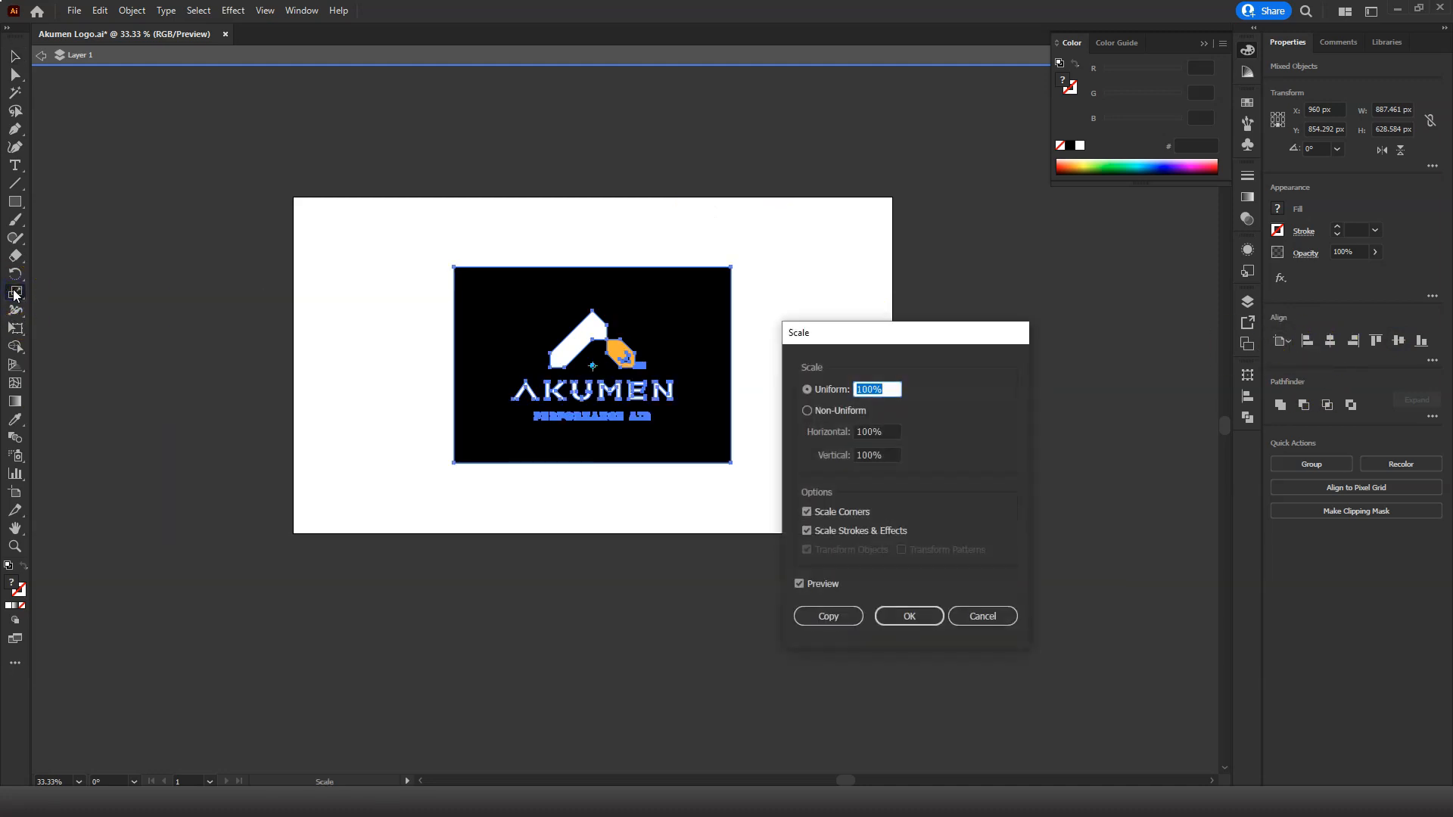
{"action": "type", "text": "200"}
{"action": "key", "text": "Tab"}
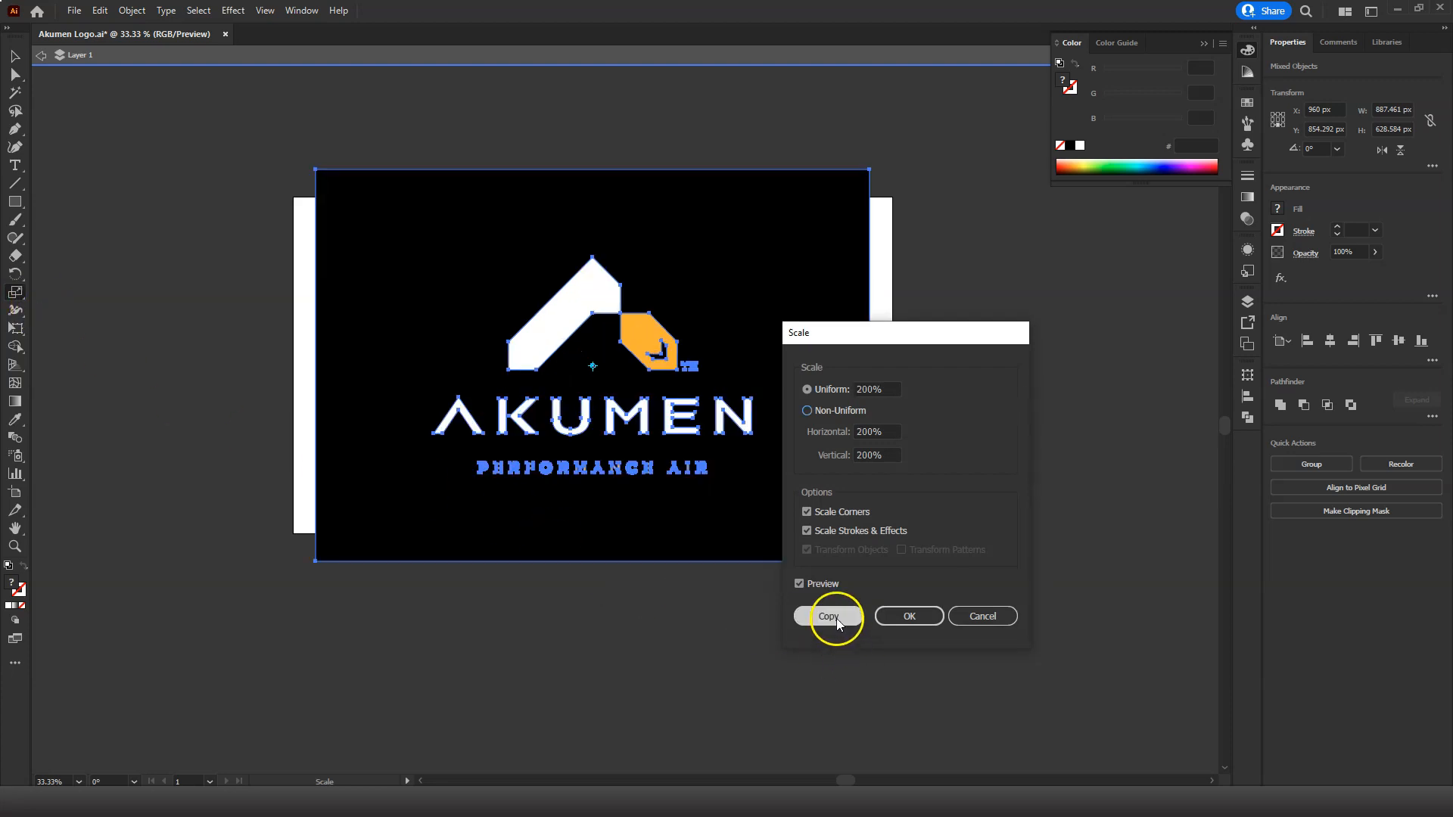
{"action": "left_click", "coordinate": [909, 617]}
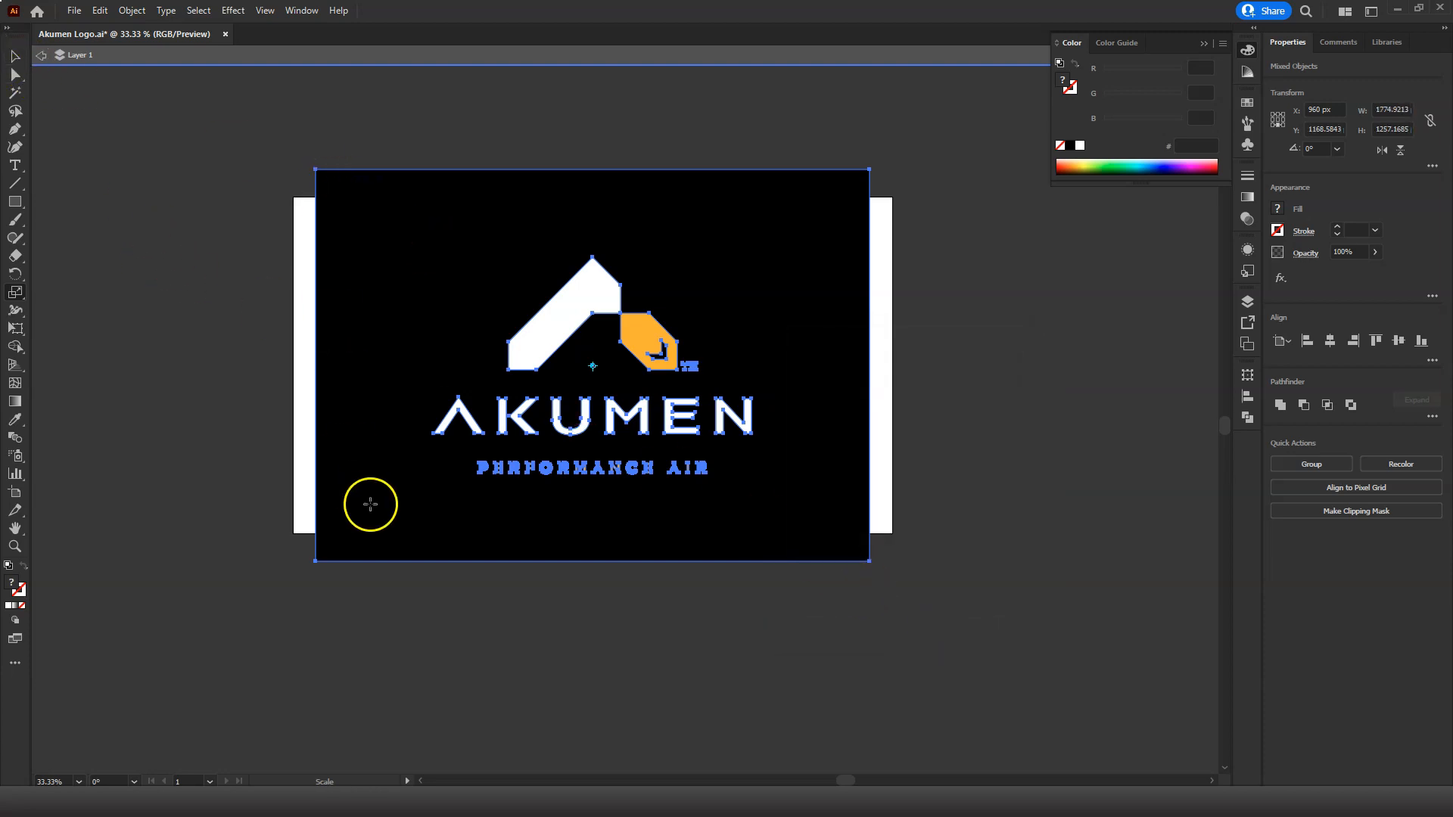
Resize the black background rectangle to cover the artboard exactly, 1920 x 1080 px, and centre it vertically.
{"action": "left_click", "coordinate": [15, 56]}
{"action": "left_click", "coordinate": [545, 218]}
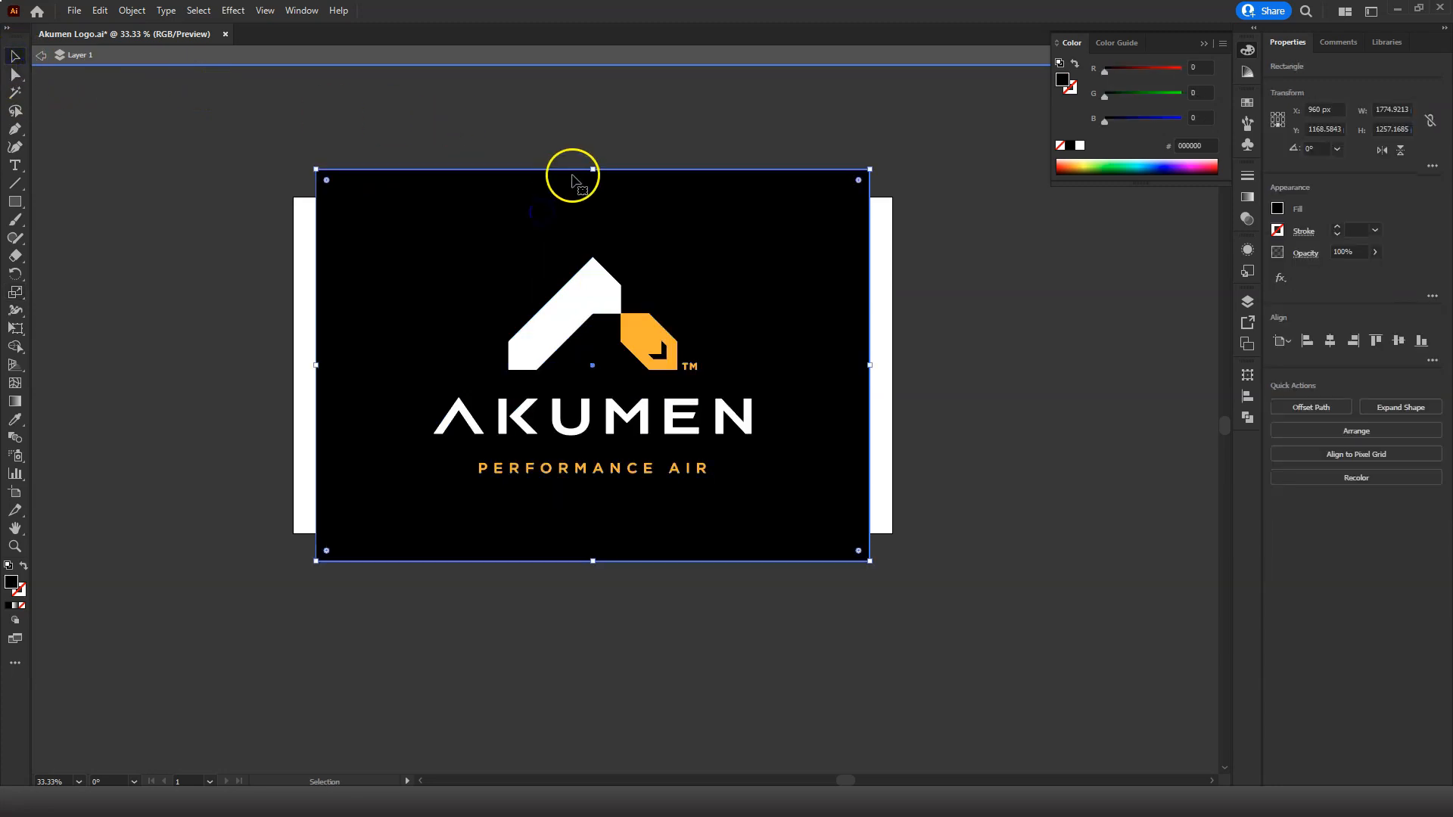
{"action": "left_click_drag", "start_coordinate": [593, 168], "coordinate": [593, 188]}
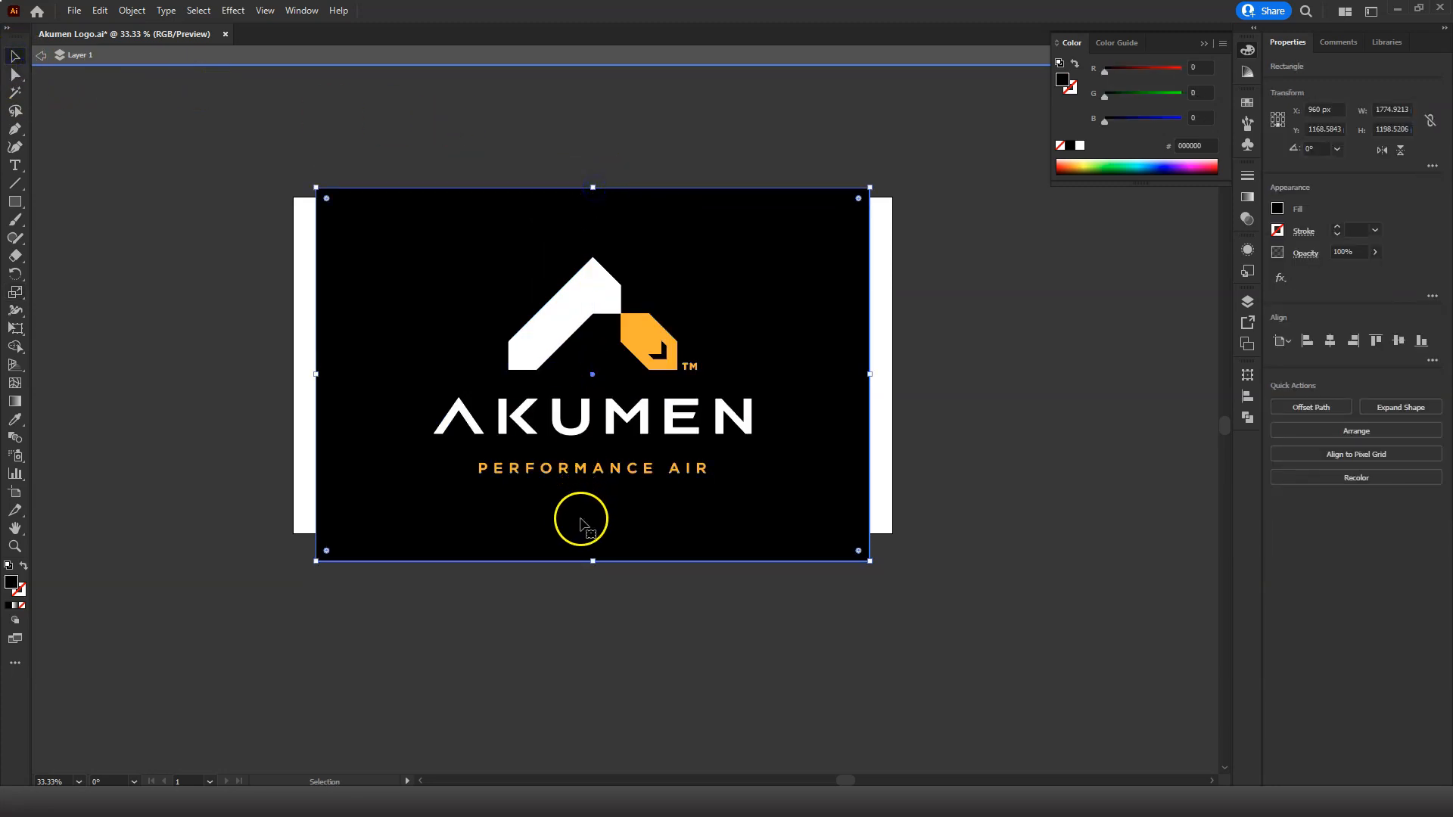
{"action": "left_click_drag", "start_coordinate": [592, 561], "coordinate": [593, 536]}
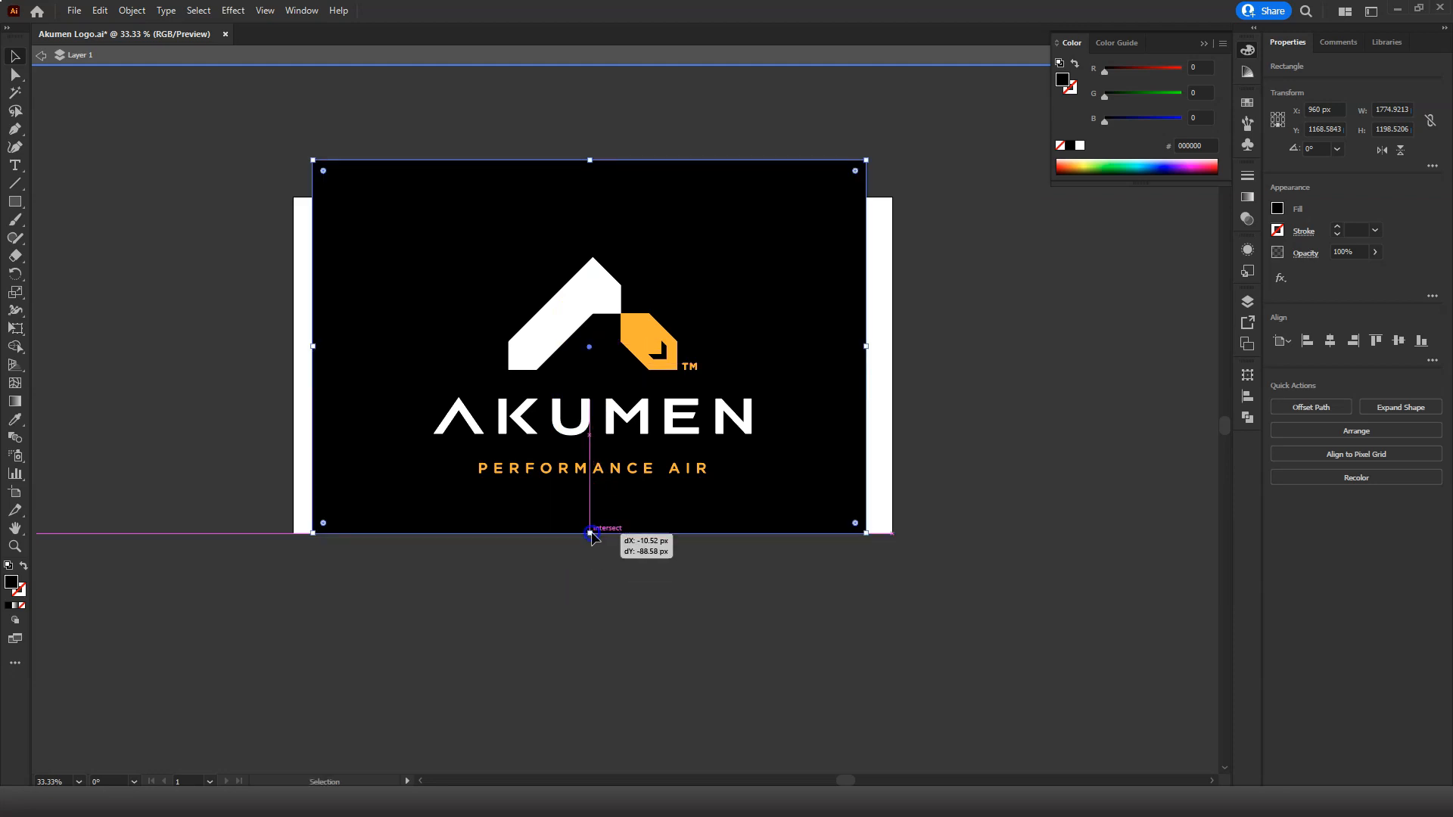
{"action": "left_click_drag", "start_coordinate": [590, 161], "coordinate": [589, 197]}
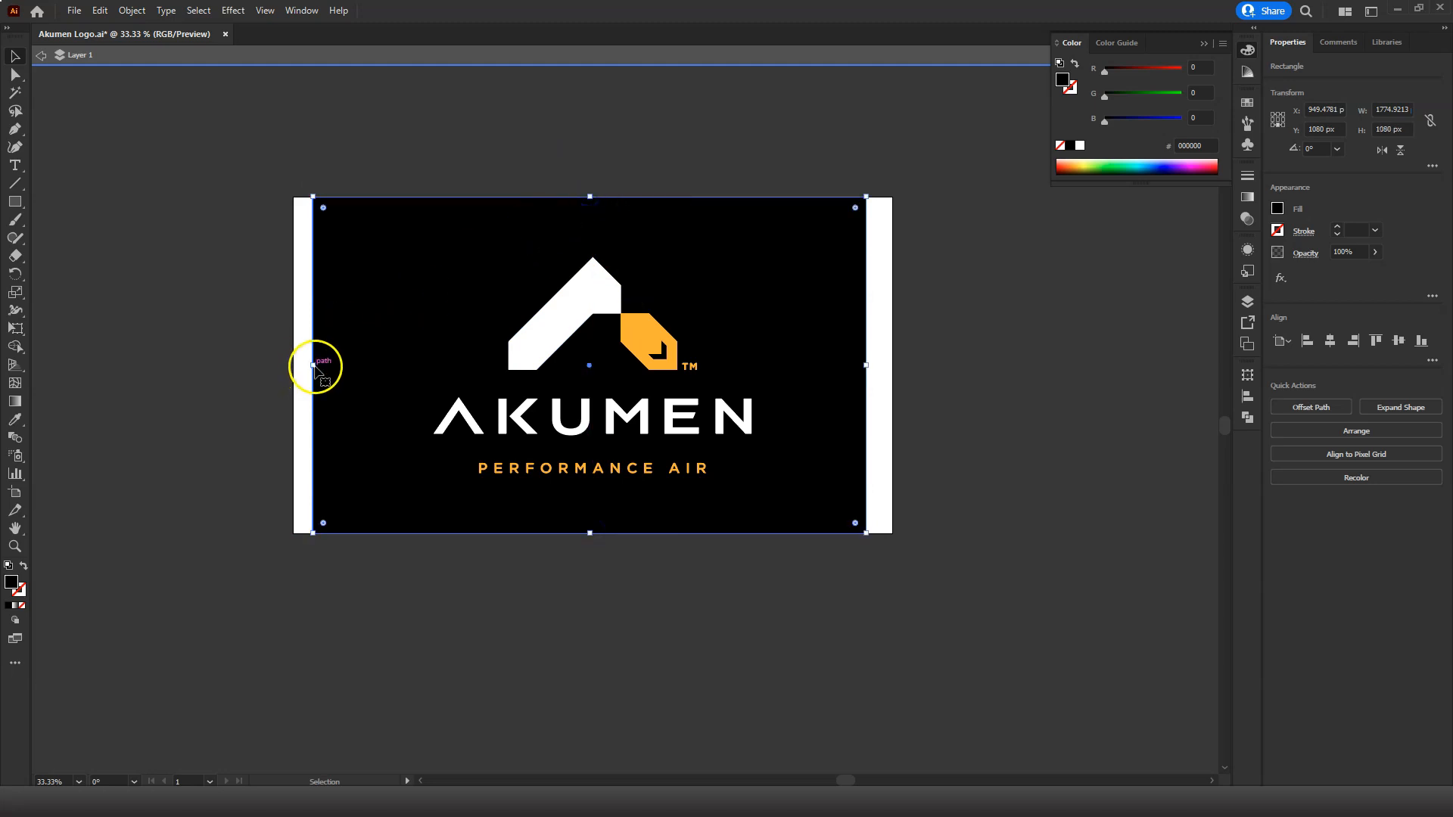
{"action": "left_click_drag", "start_coordinate": [313, 367], "coordinate": [295, 366]}
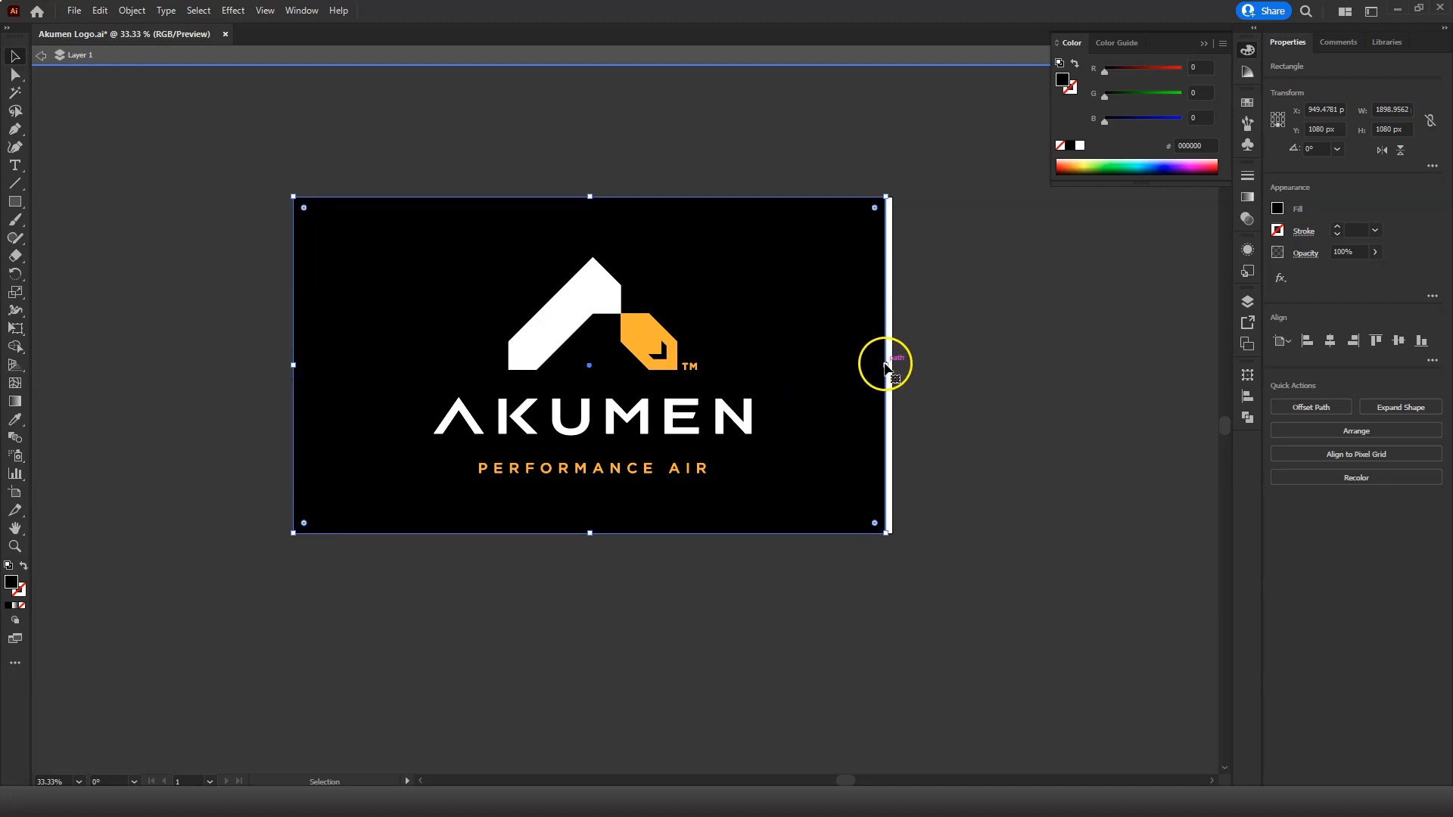
{"action": "left_click_drag", "start_coordinate": [886, 366], "coordinate": [893, 365]}
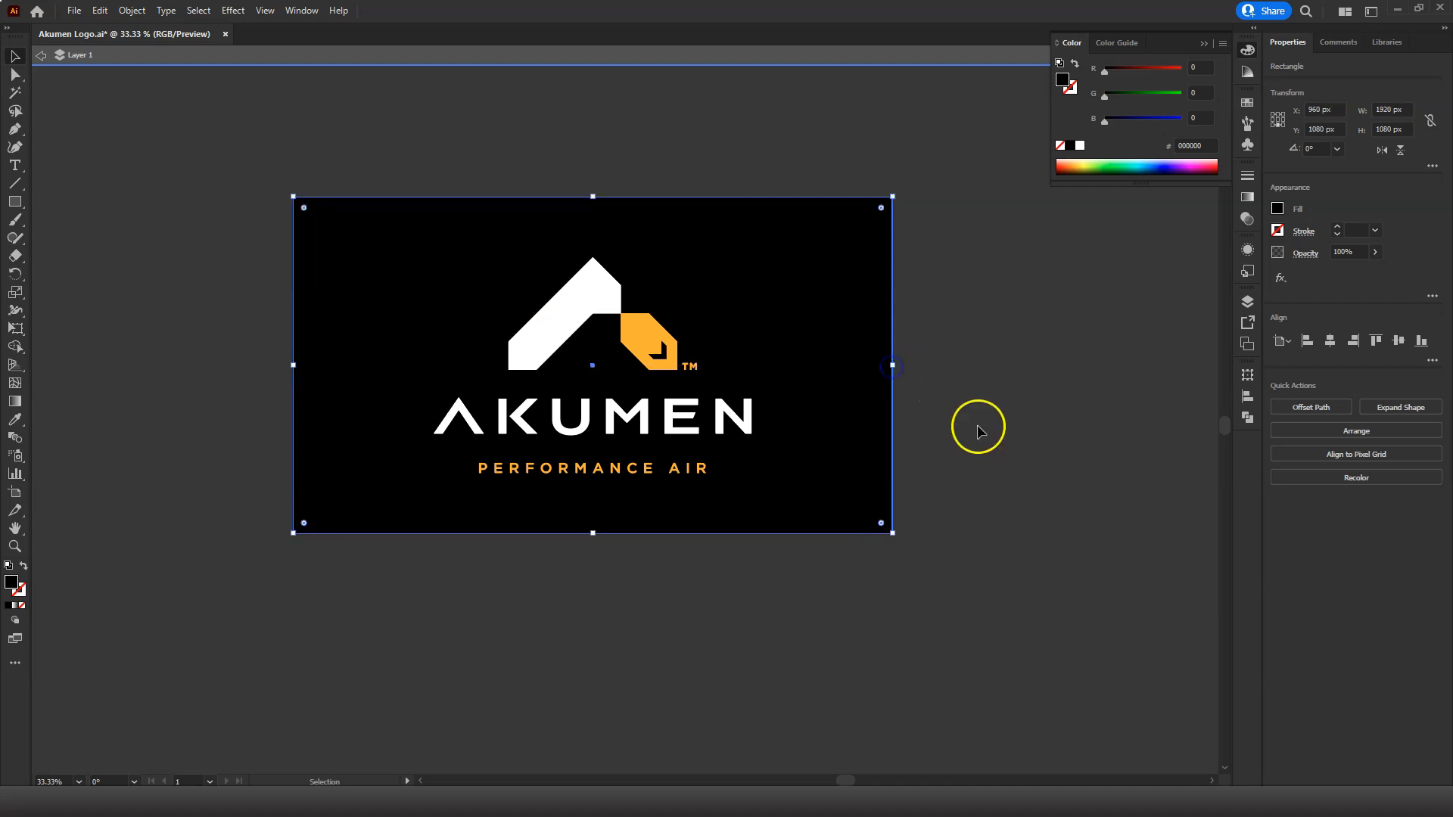
{"action": "left_click", "coordinate": [1398, 341]}
{"action": "left_click", "coordinate": [1099, 300]}
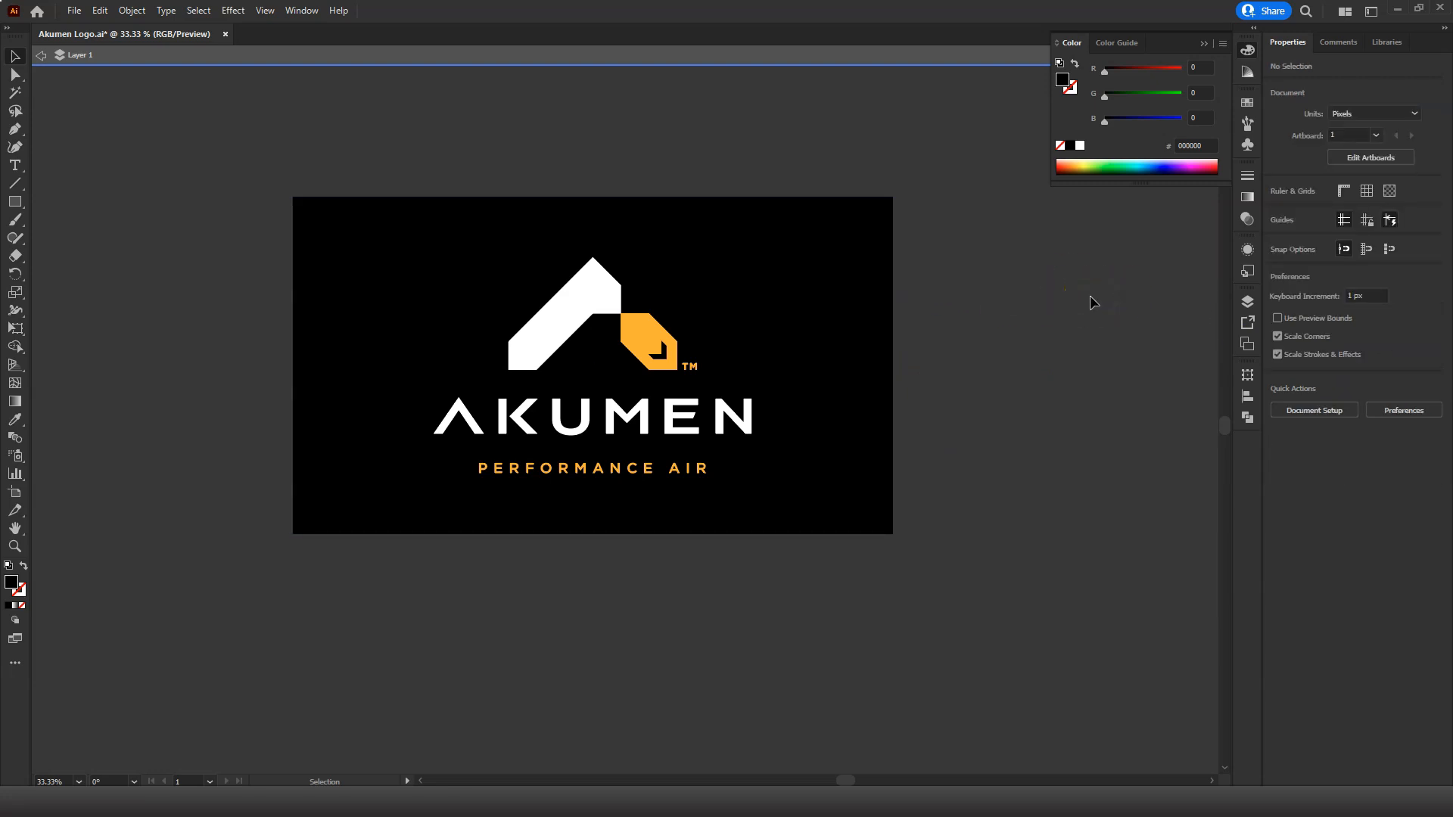
Shrink the logo group, without the background, proportionally about its centre to about 813 x 553 px.
{"action": "left_click_drag", "start_coordinate": [787, 598], "coordinate": [490, 237]}
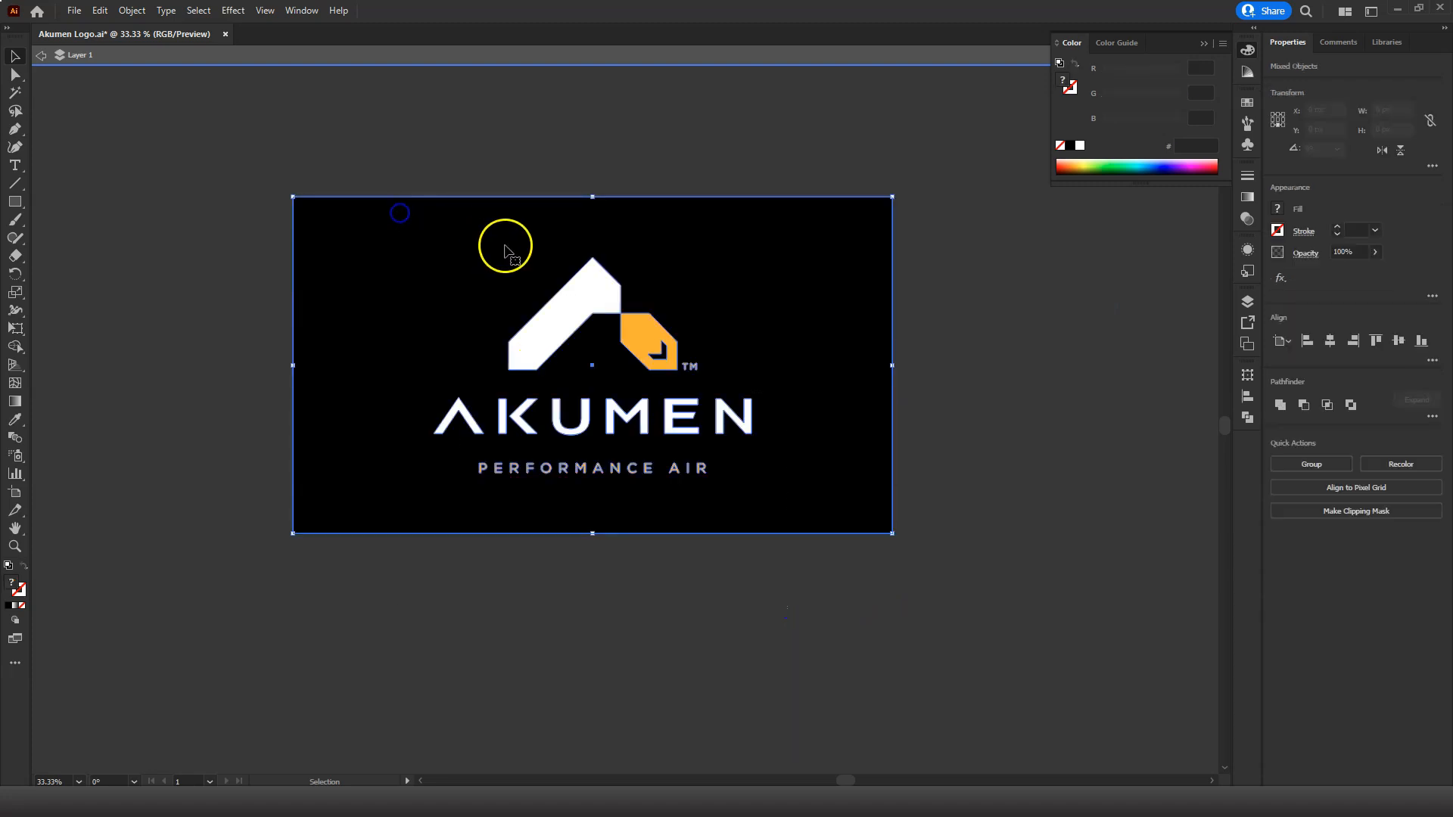
{"action": "left_click", "coordinate": [522, 250], "text": "shift"}
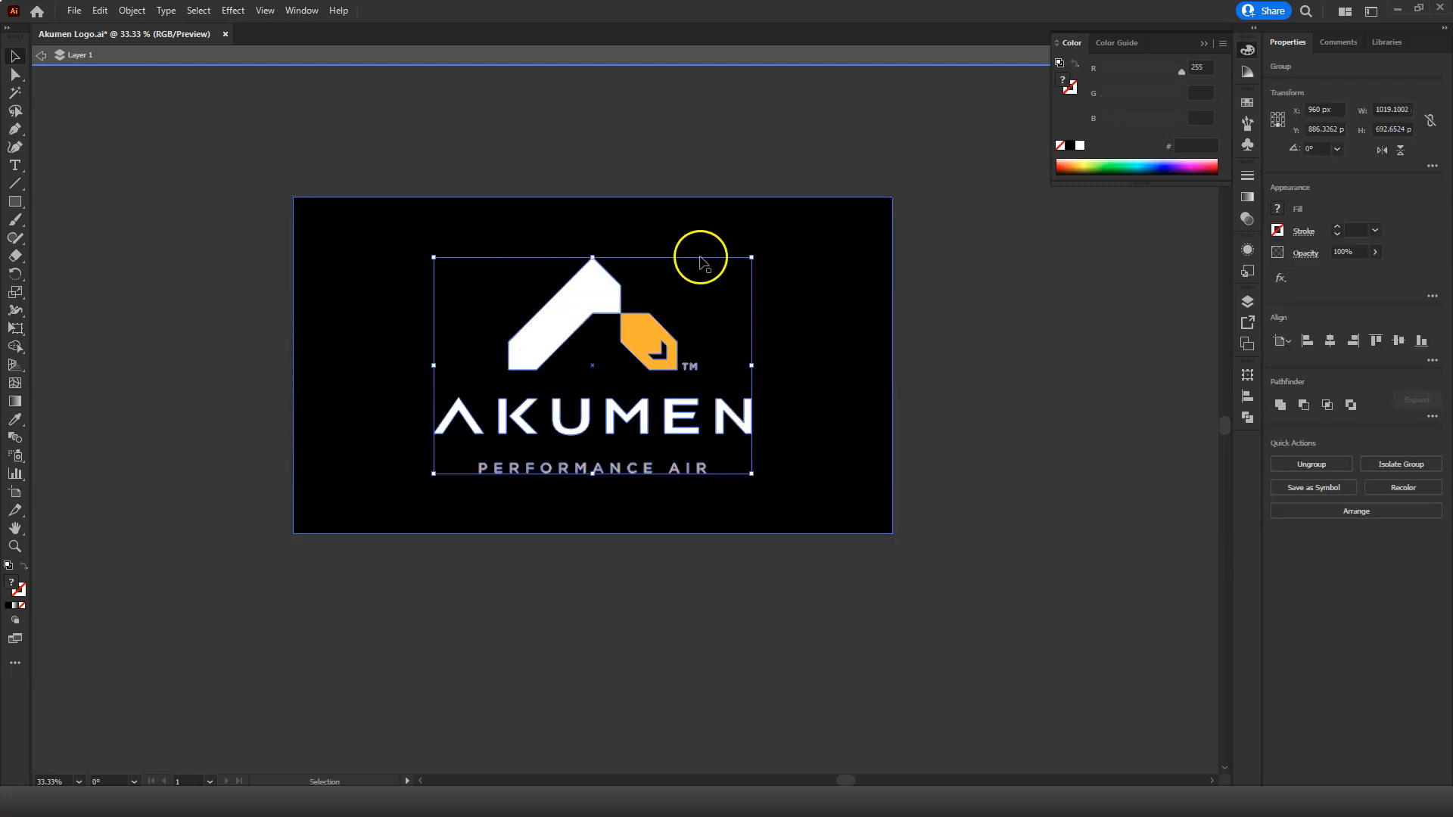
{"action": "mouse_move", "coordinate": [750, 258]}
{"action": "left_mouse_down"}
{"action": "mouse_move", "coordinate": [723, 301]}
{"action": "mouse_move", "coordinate": [760, 280]}
{"action": "left_mouse_up"}
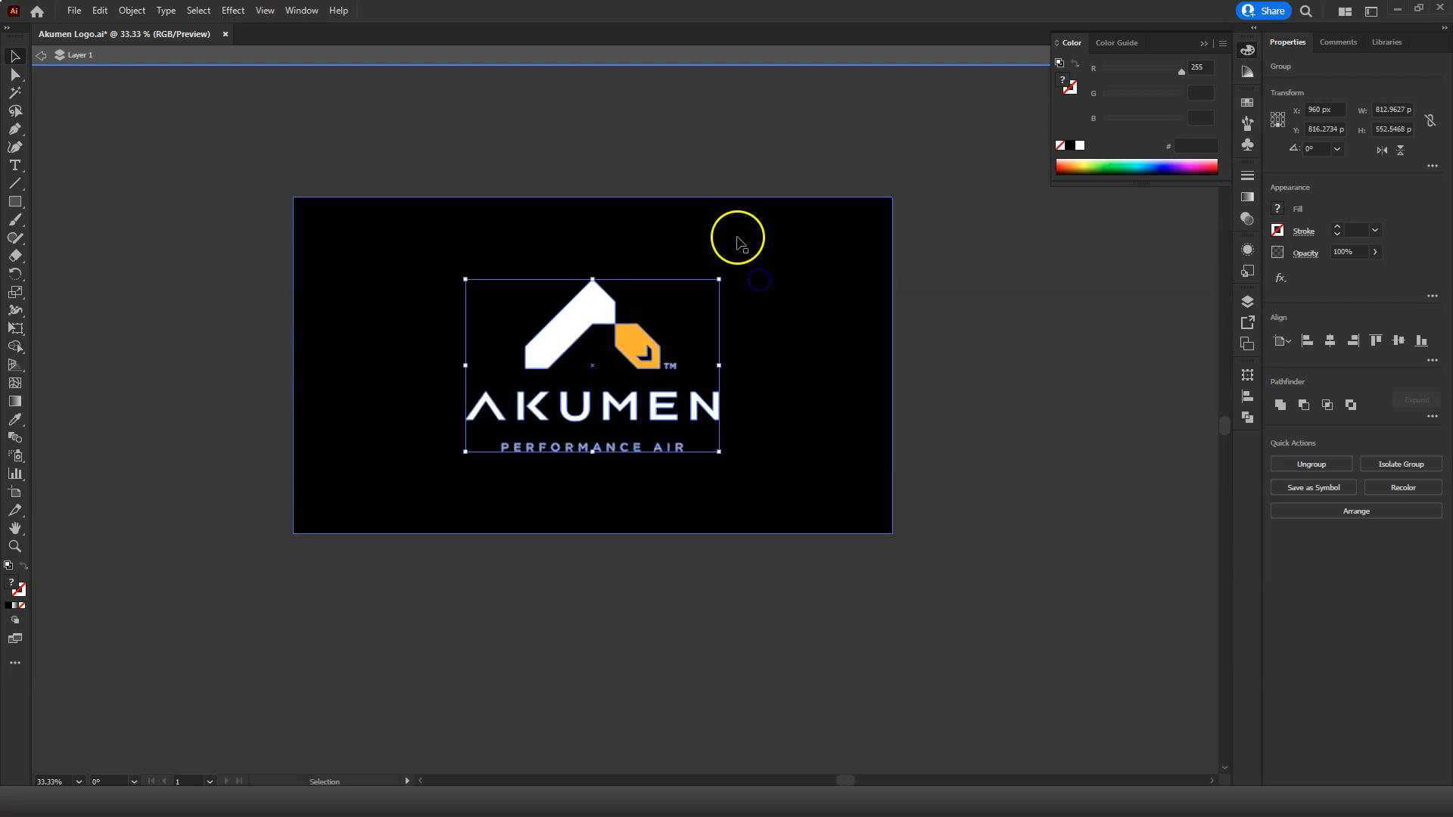
{"action": "left_click", "coordinate": [734, 161]}
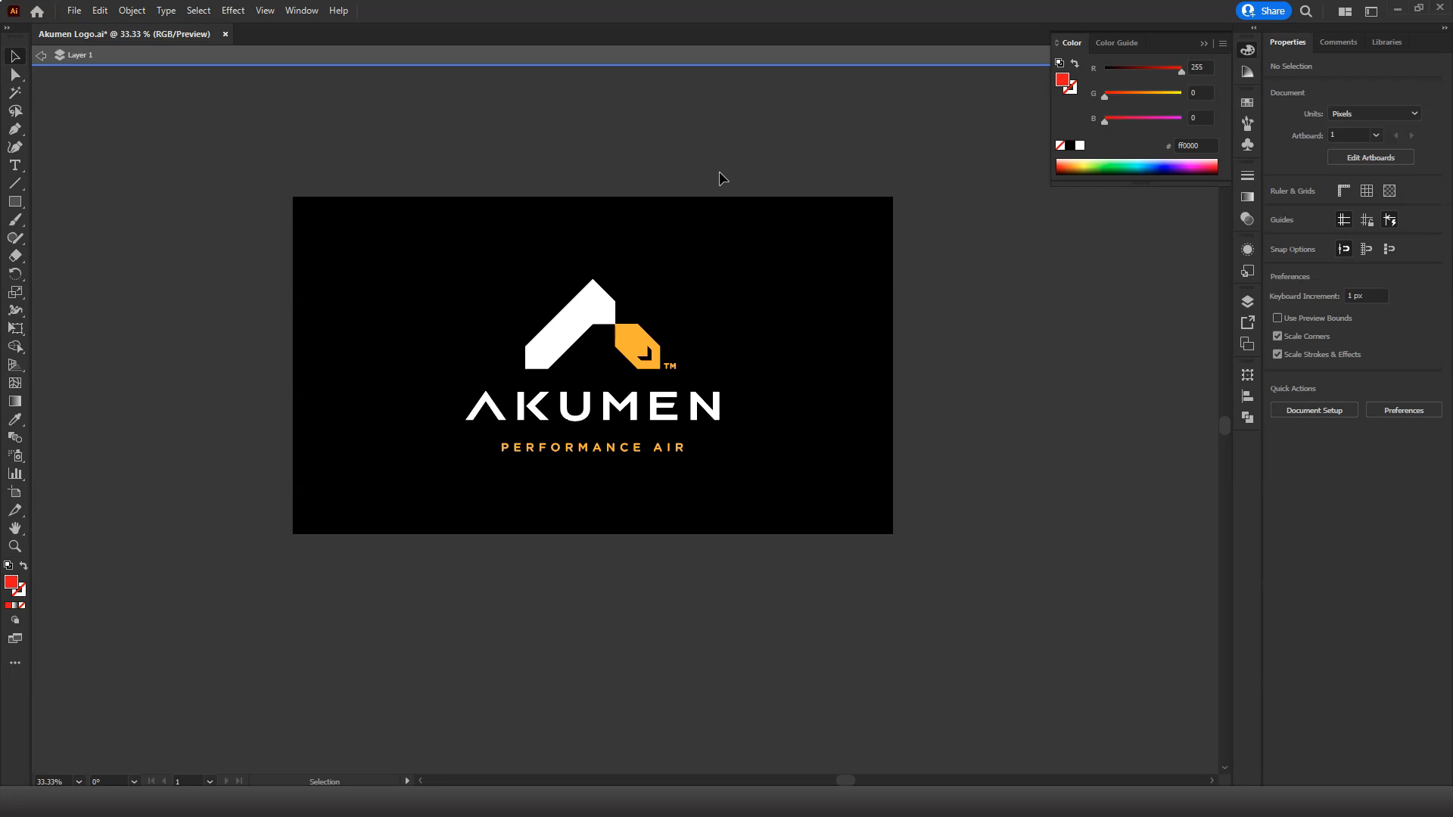
Examine the logo artwork's edges at 100% and 400% magnification, then return to the whole artboard.
{"action": "key", "text": "ctrl+1"}
{"action": "left_click", "coordinate": [783, 212]}
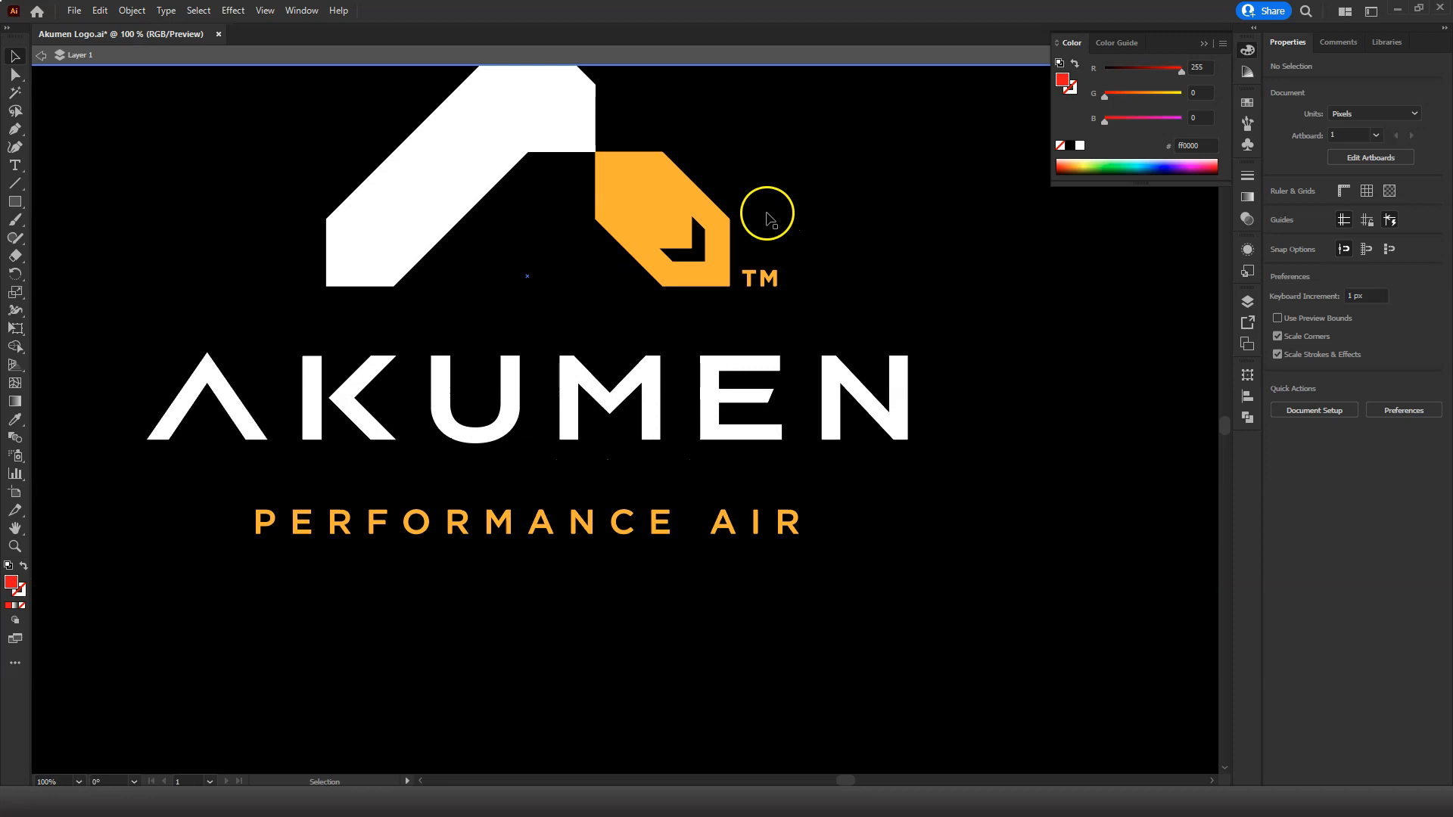
{"action": "scroll", "coordinate": [817, 327], "scroll_direction": "up", "scroll_amount": 1}
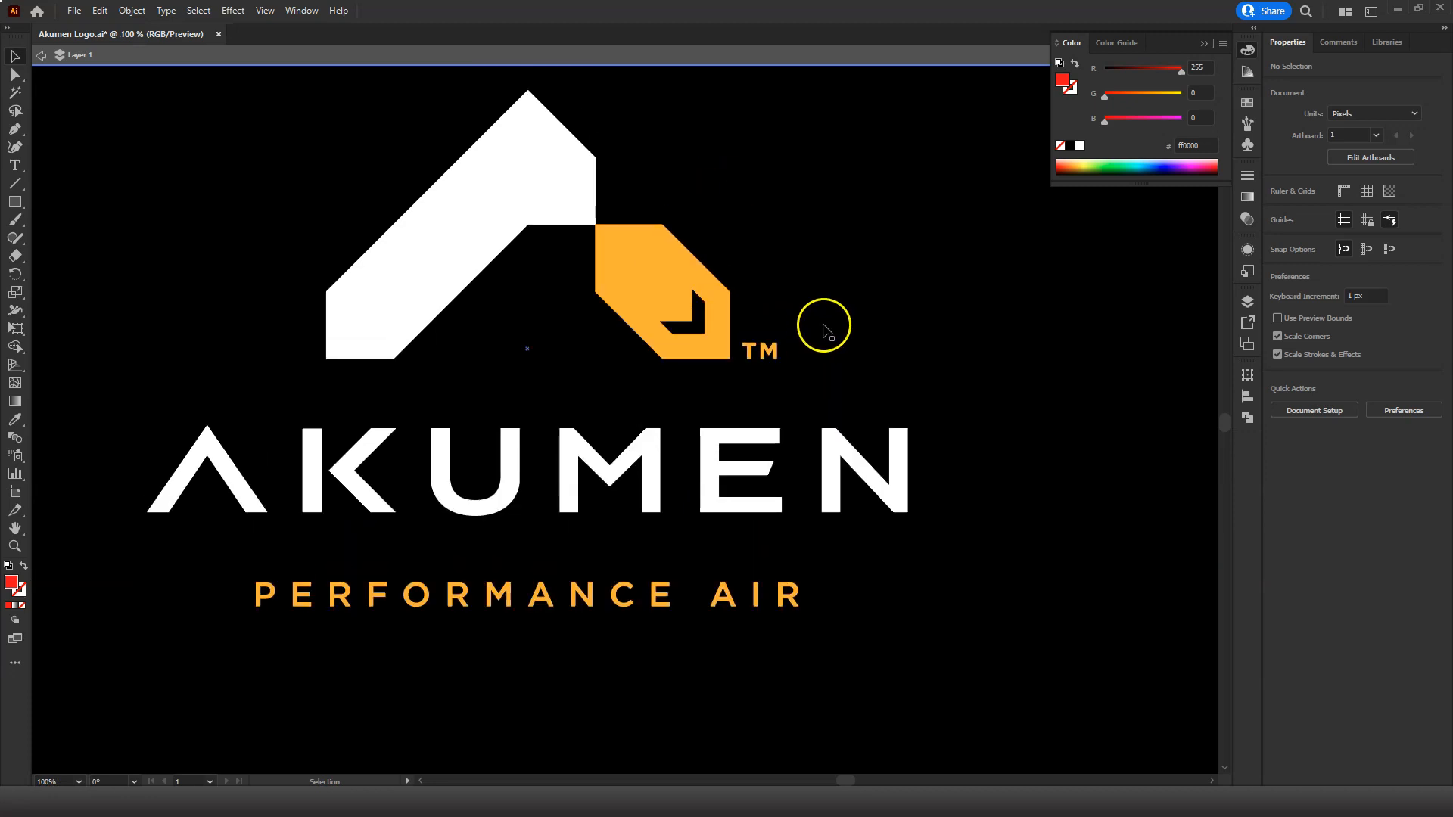
{"action": "key", "text": "ctrl+equal"}
{"action": "key", "text": "ctrl+equal"}
{"action": "key", "text": "ctrl+equal"}
{"action": "key", "text": "ctrl+equal"}
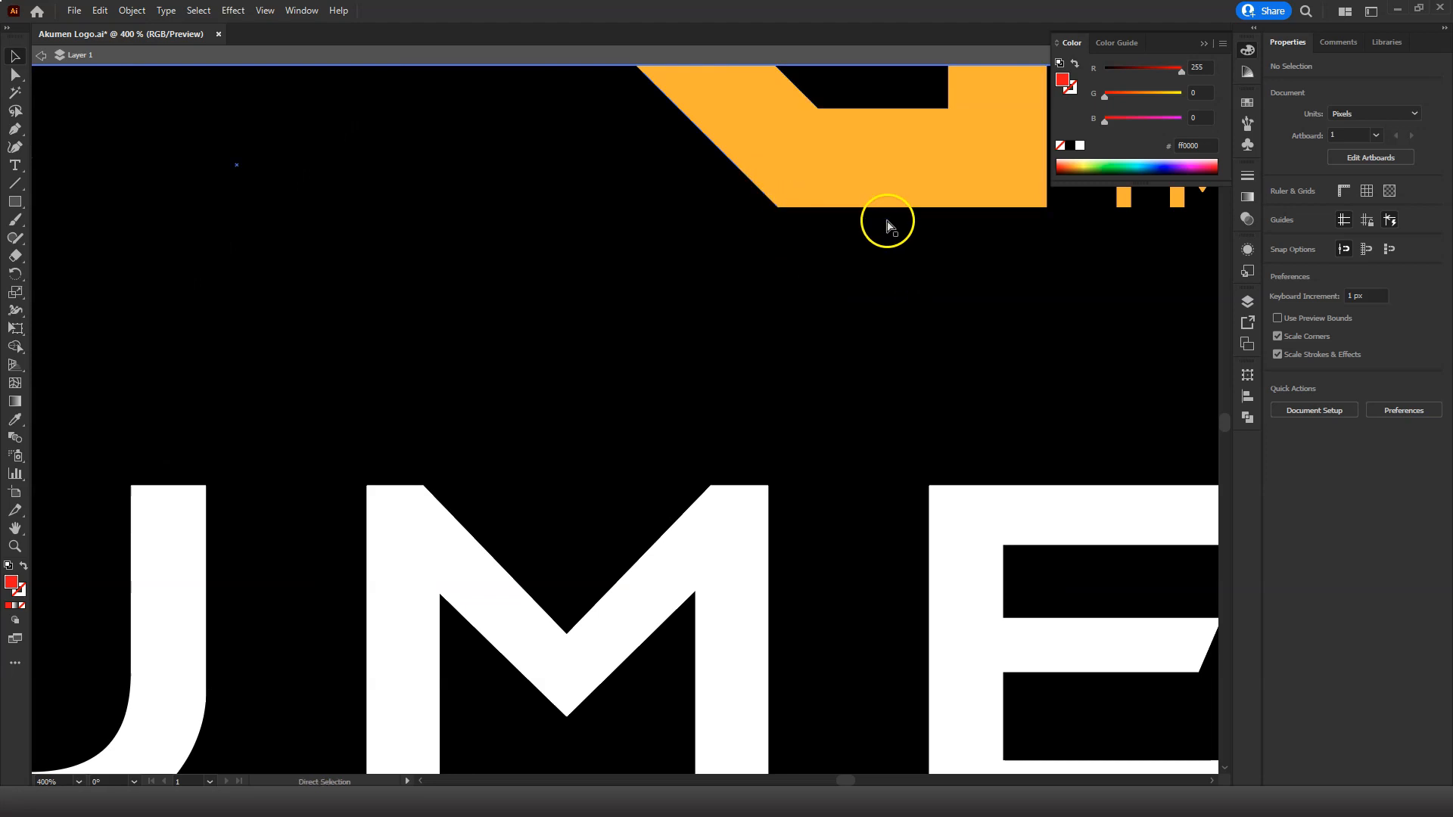
{"action": "key", "text": "ctrl+minus"}
{"action": "key", "text": "ctrl+minus"}
{"action": "key", "text": "ctrl+minus"}
{"action": "key", "text": "ctrl+minus"}
{"action": "key", "text": "ctrl+minus"}
{"action": "key", "text": "ctrl+minus"}
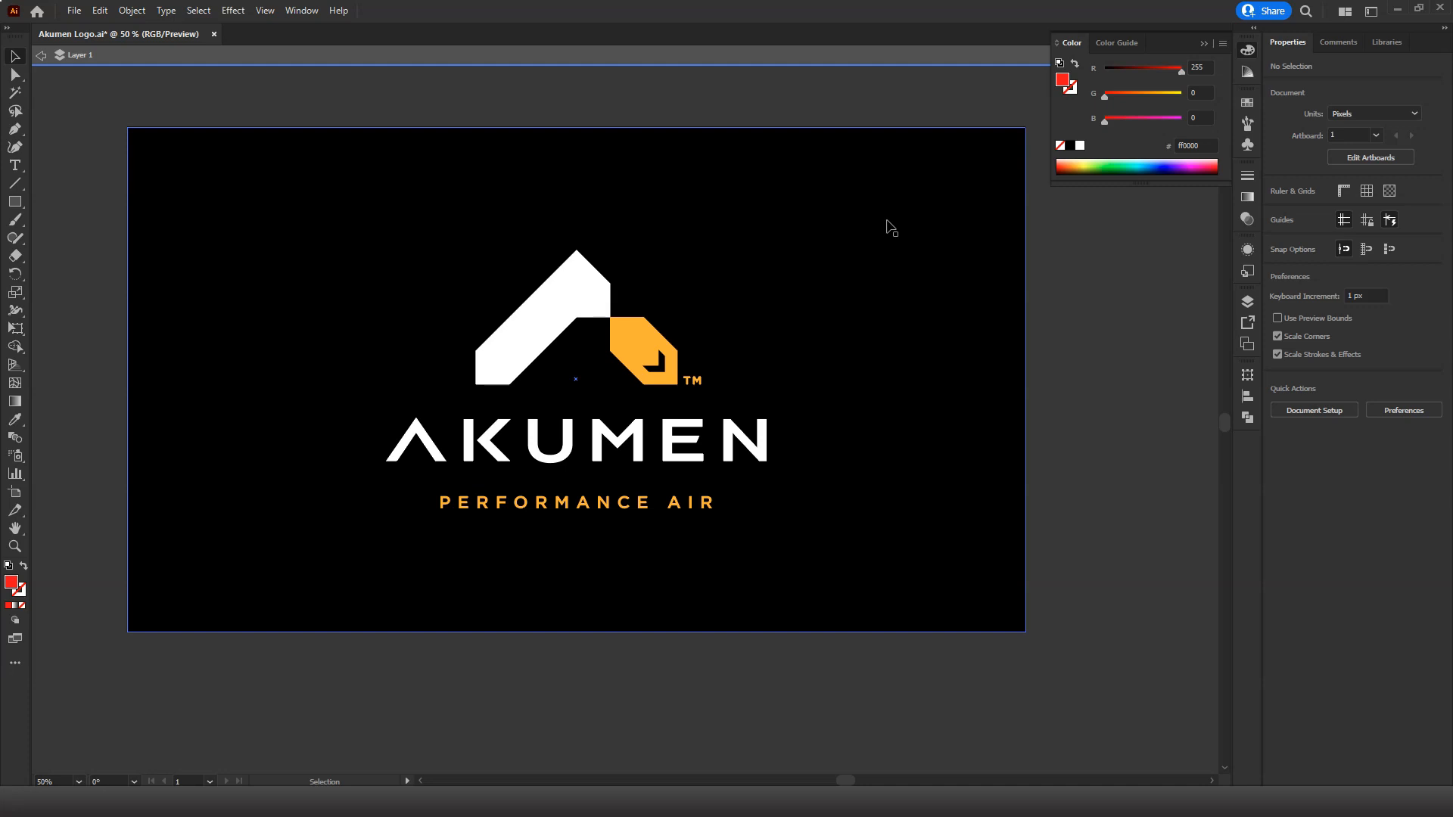
{"action": "left_click", "coordinate": [888, 222]}
{"action": "left_click", "coordinate": [902, 224]}
{"action": "left_click", "coordinate": [797, 207]}
{"action": "left_click", "coordinate": [829, 226]}
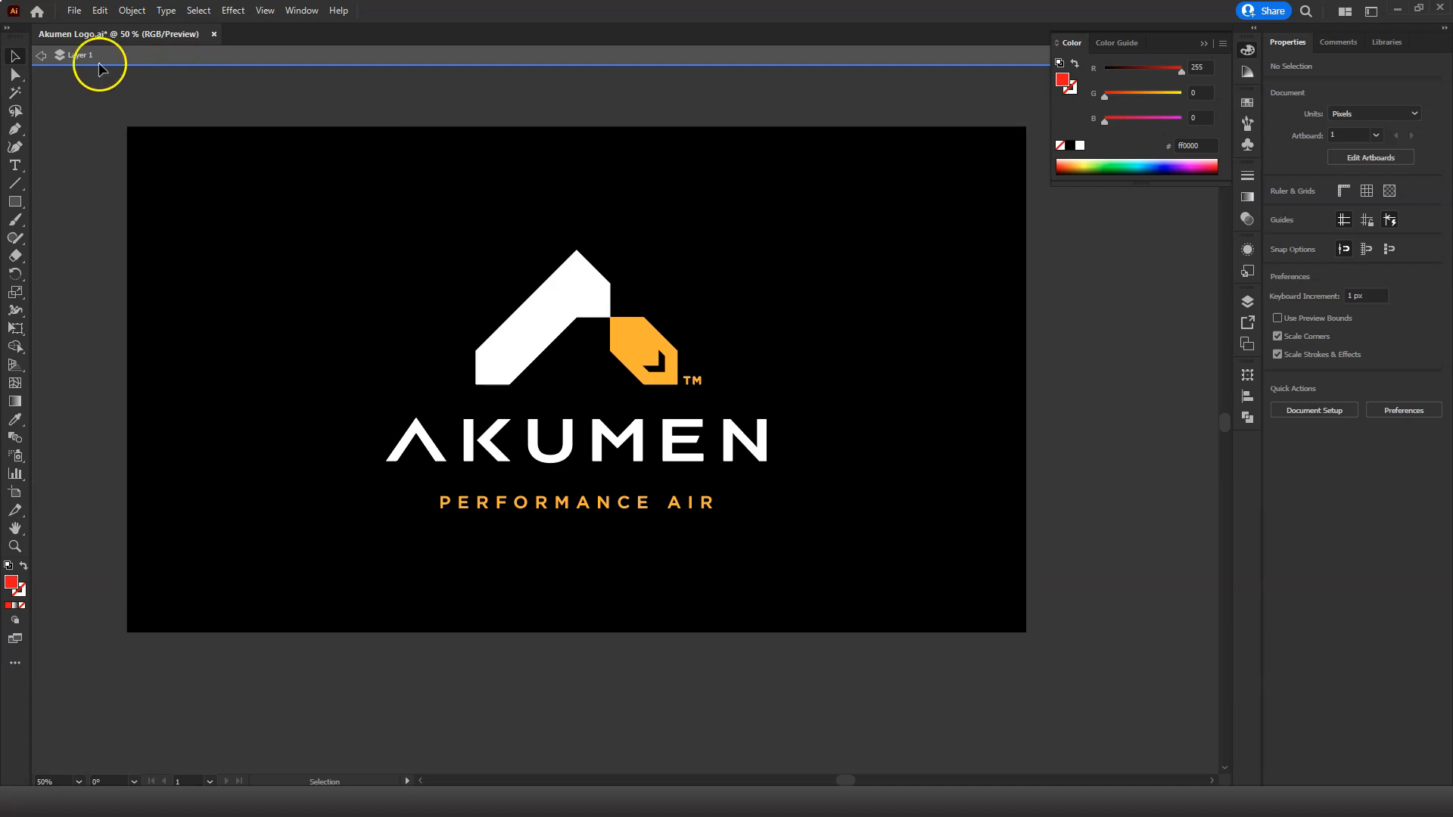
Exit isolation mode and expand Layer 1 to examine its nested logo groups and the background rectangle.
{"action": "left_click", "coordinate": [43, 59]}
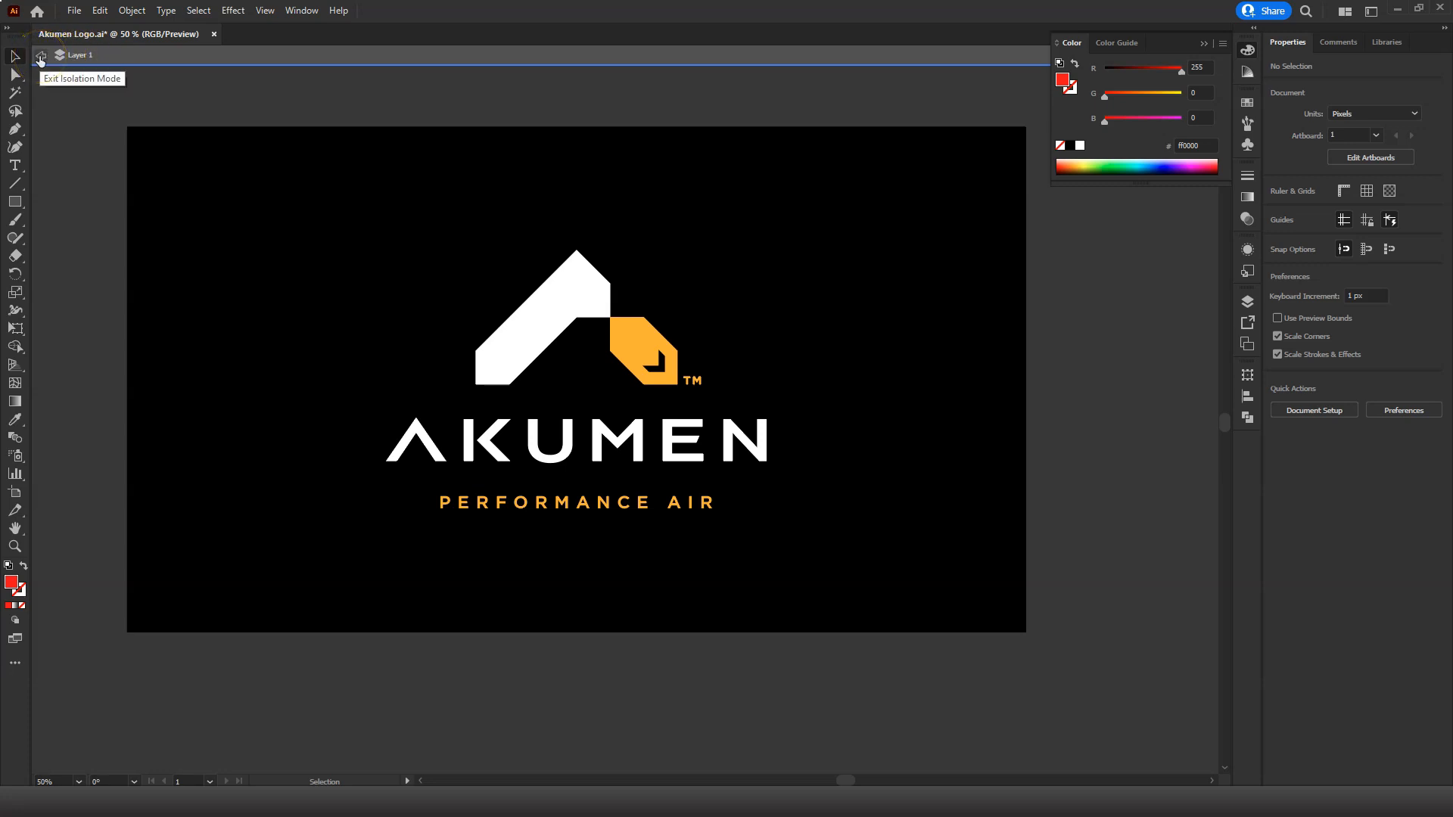
{"action": "left_click", "coordinate": [343, 185]}
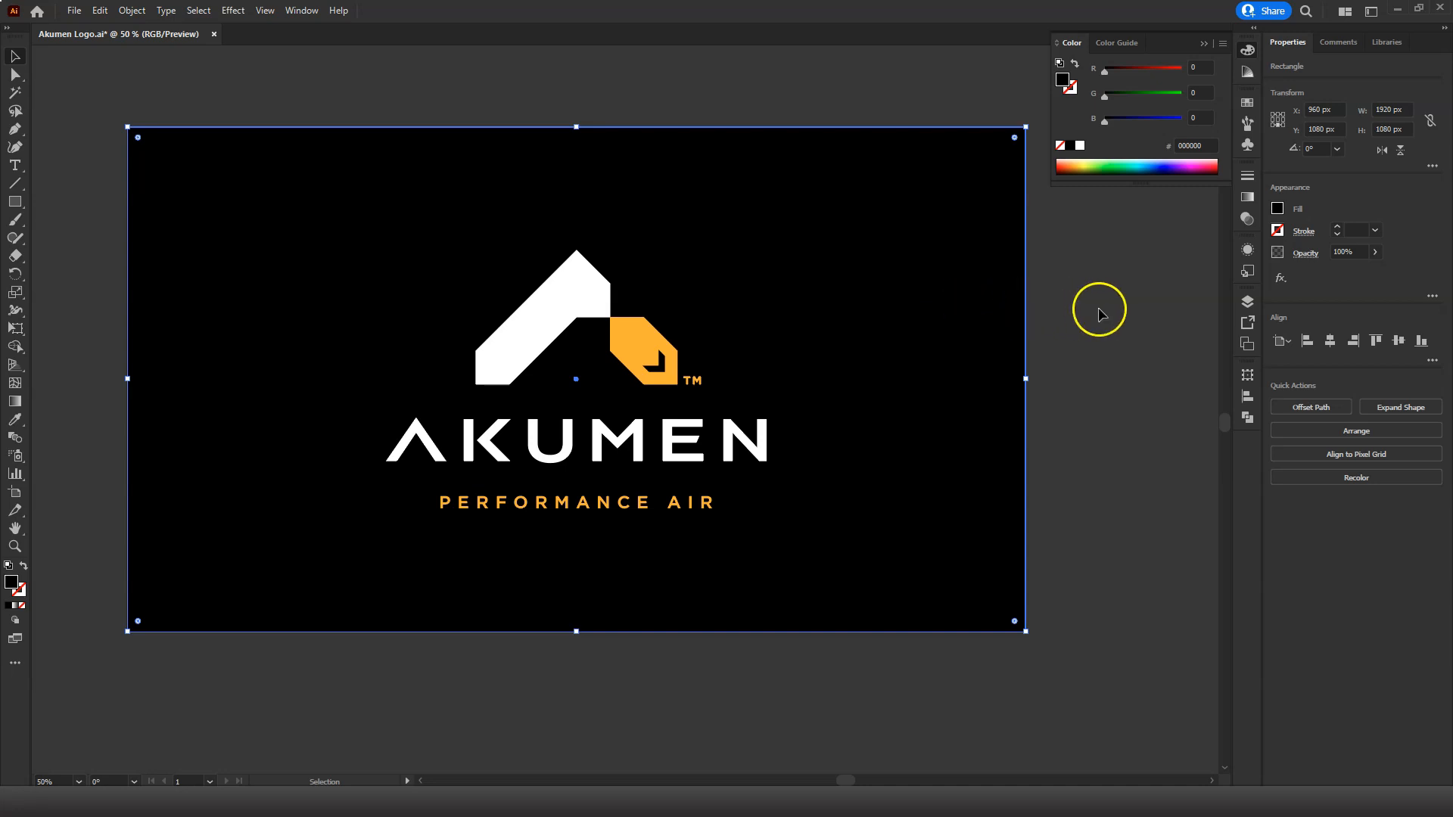
{"action": "left_click", "coordinate": [1249, 303]}
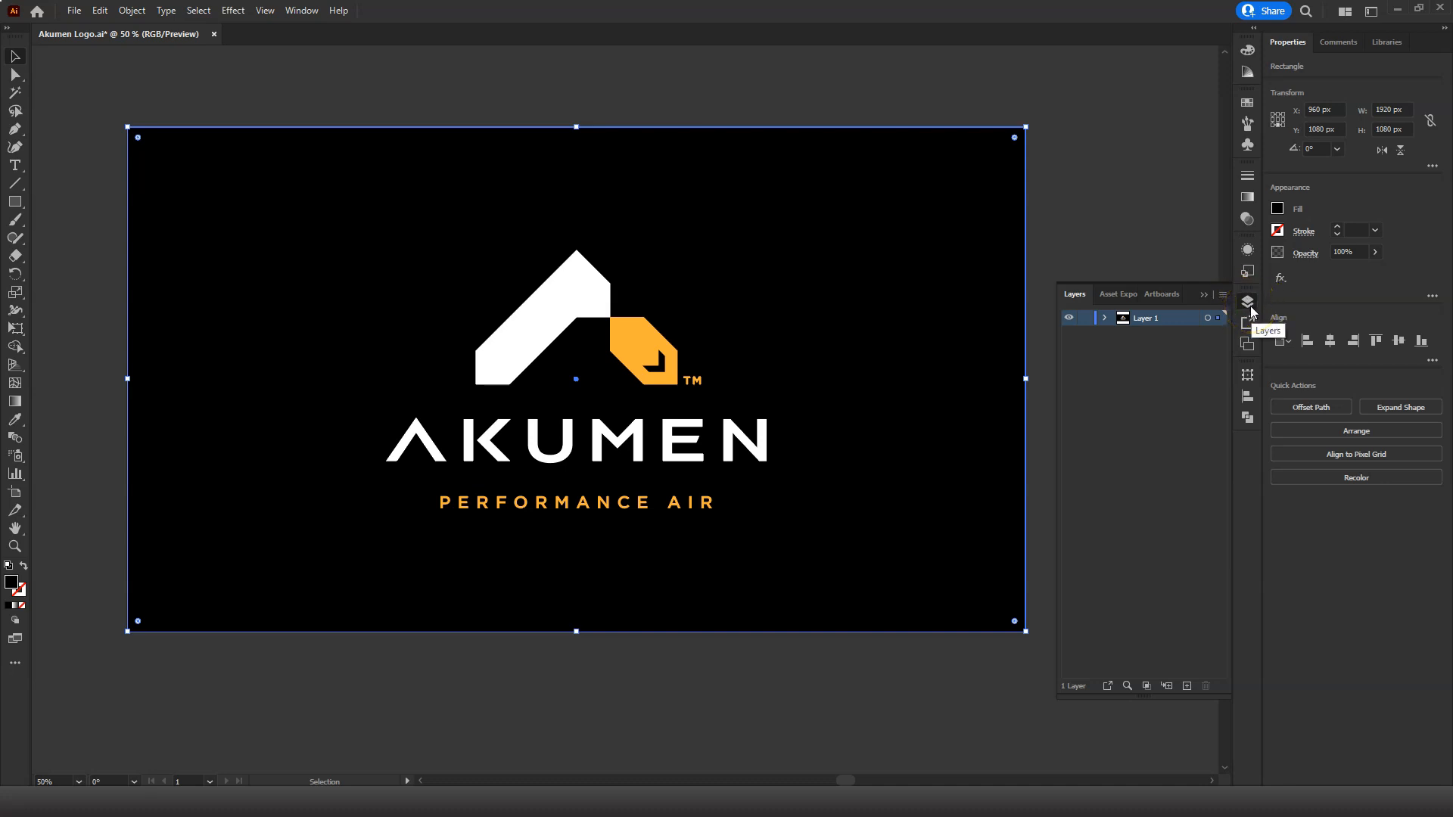
{"action": "left_click", "coordinate": [1104, 319]}
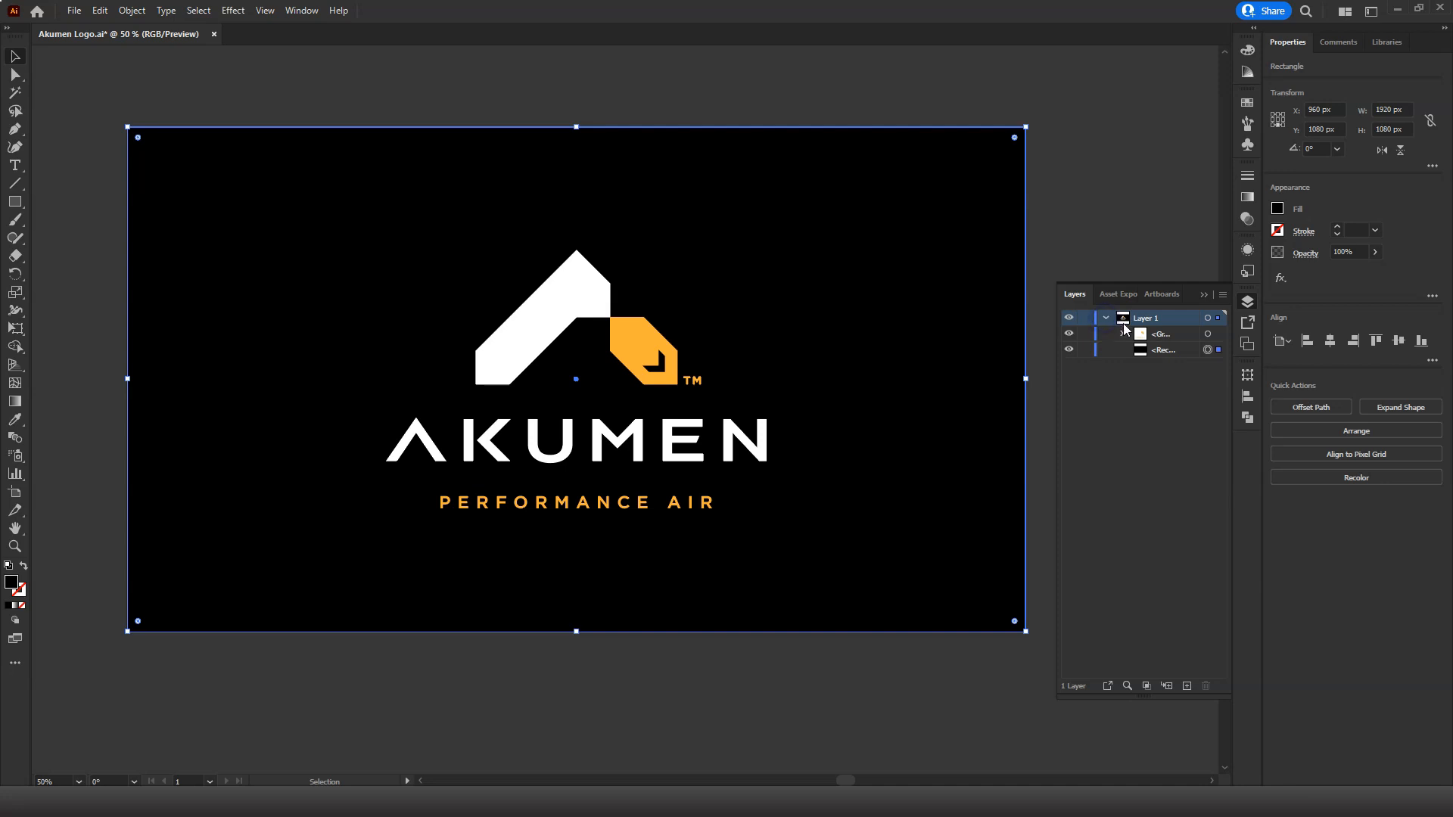
{"action": "left_click", "coordinate": [1122, 334]}
{"action": "left_click", "coordinate": [1141, 349]}
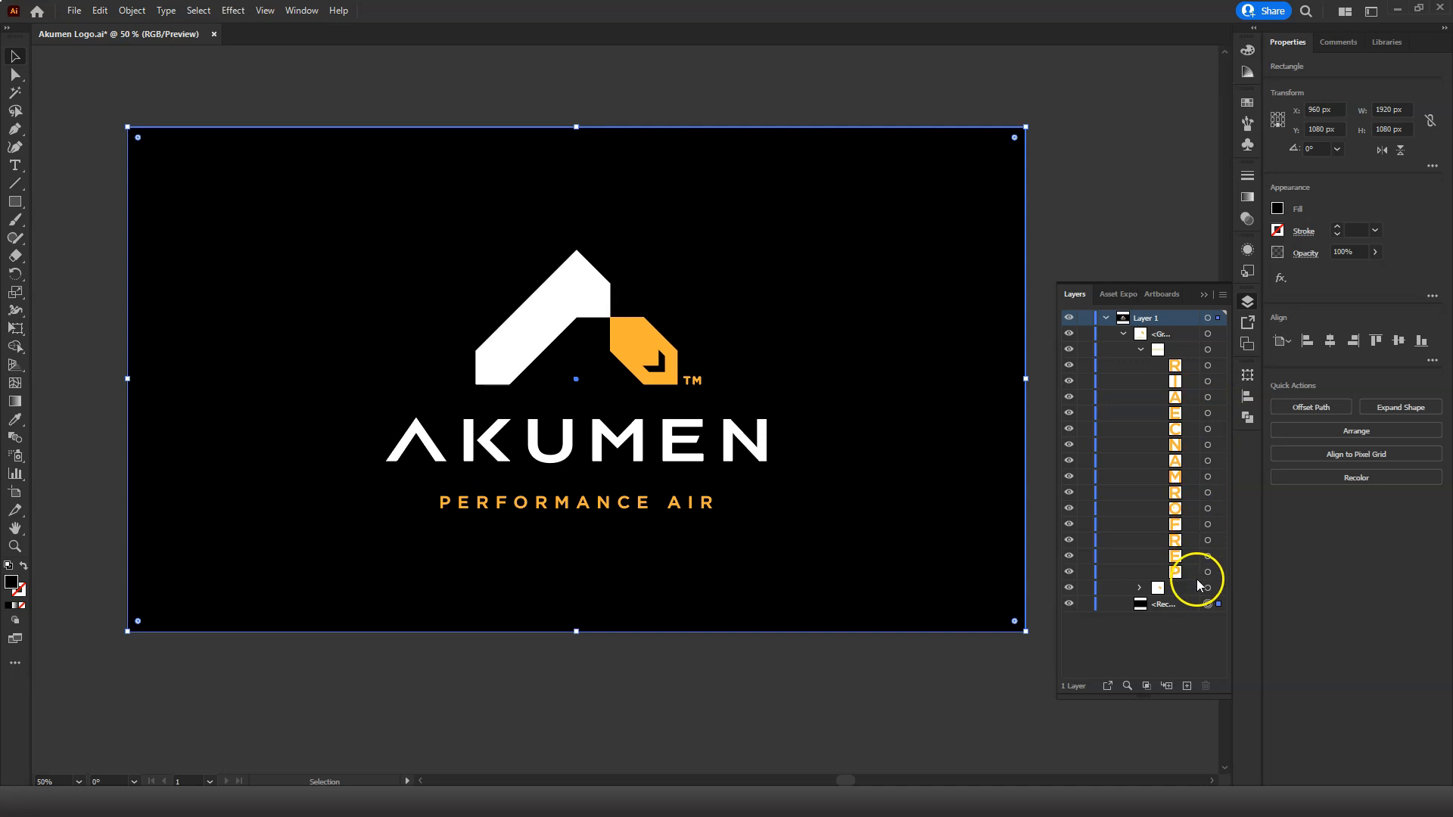
{"action": "left_click", "coordinate": [1139, 349]}
{"action": "left_click", "coordinate": [1124, 333]}
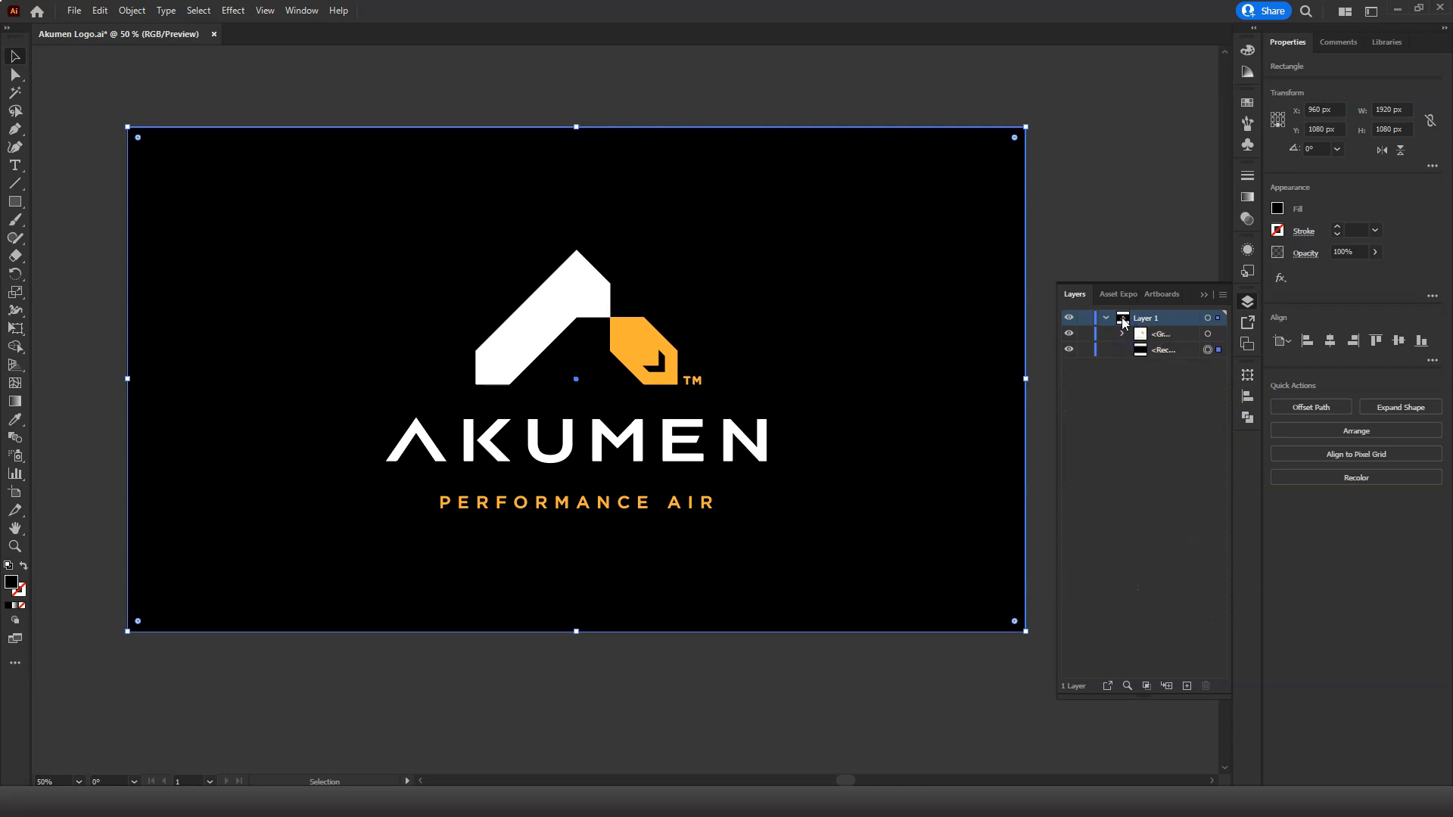
Ungroup the whole logo twice so the PERFORMANCE AIR letters are separate objects in Layer 1.
{"action": "left_click", "coordinate": [656, 348]}
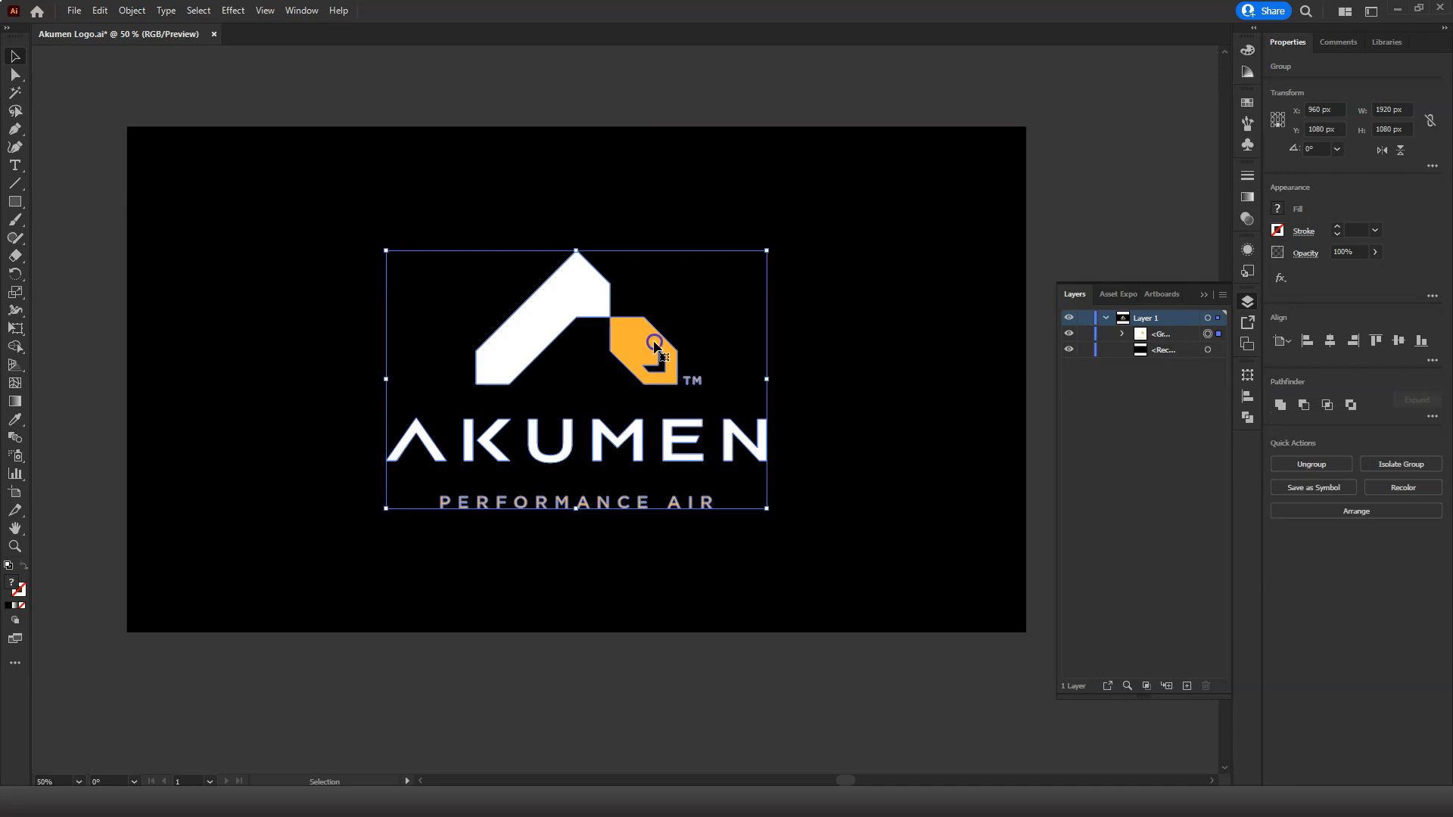
{"action": "left_click", "coordinate": [656, 348]}
{"action": "left_click", "coordinate": [575, 274]}
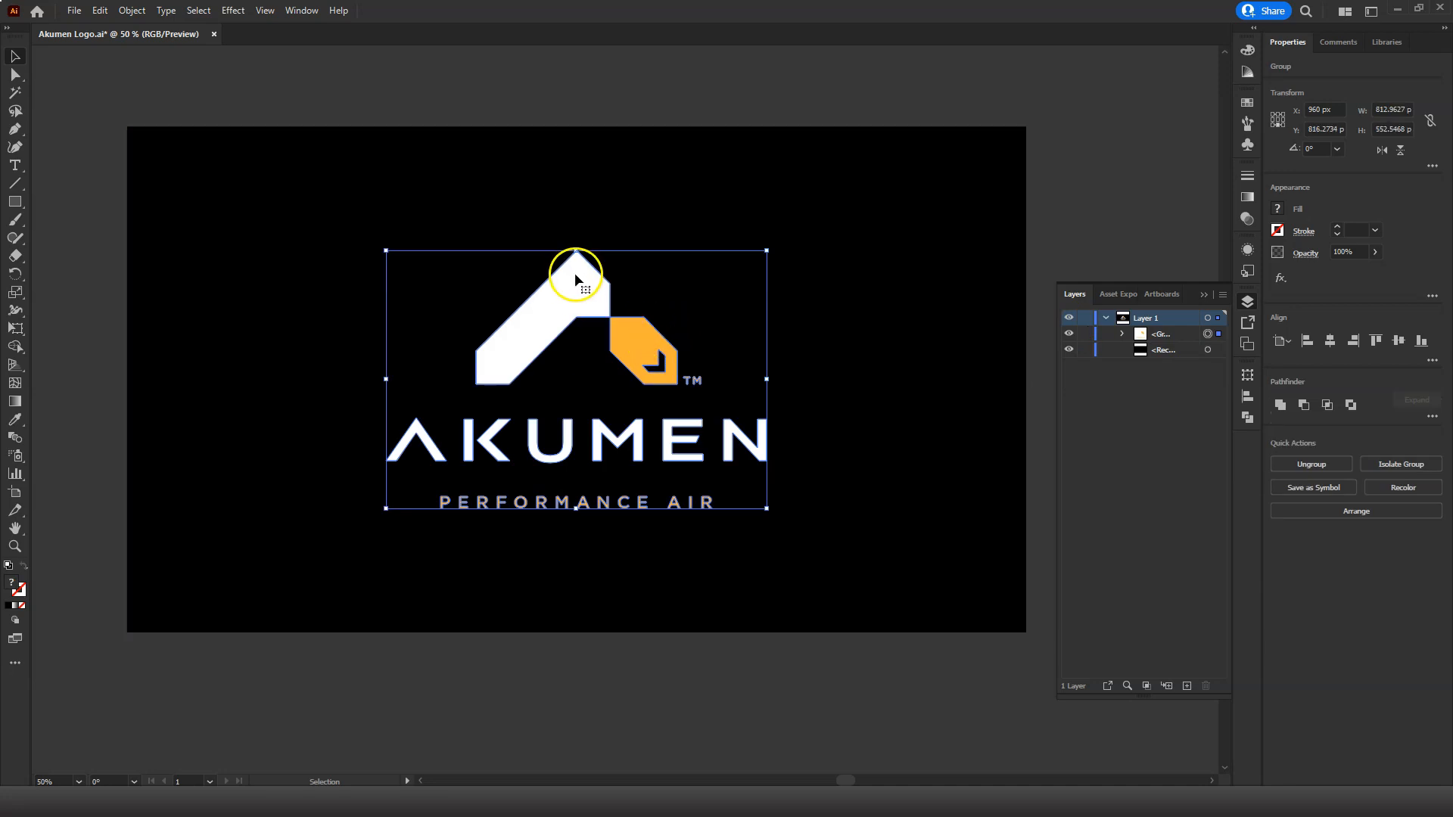
{"action": "right_click", "coordinate": [575, 274]}
{"action": "left_click", "coordinate": [648, 398]}
{"action": "right_click", "coordinate": [573, 303]}
{"action": "left_click", "coordinate": [636, 435]}
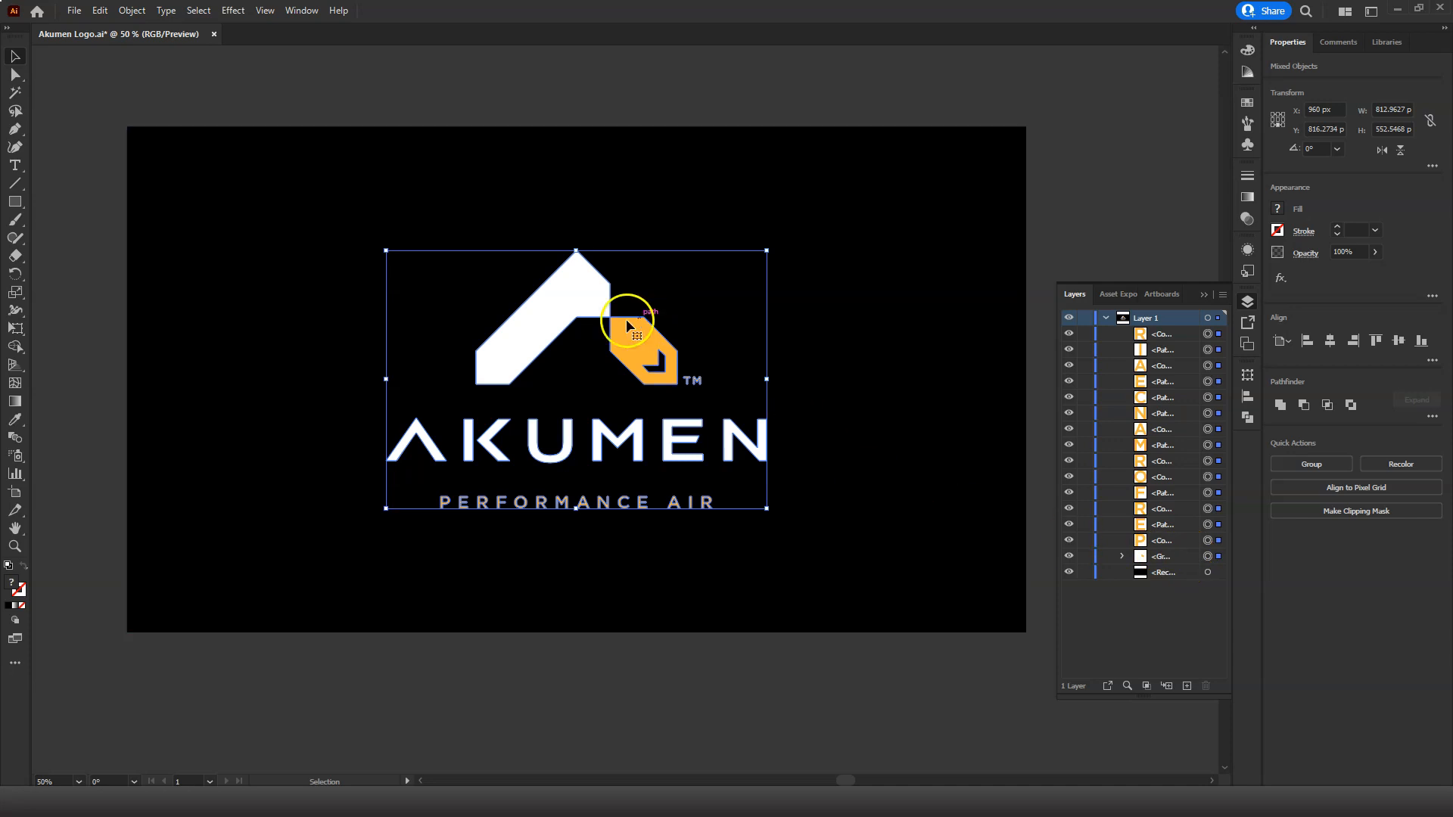
Ungroup the remaining logo group to separate the icon mark, the AKUMEN wordmark and the TM letters.
{"action": "right_click", "coordinate": [581, 305]}
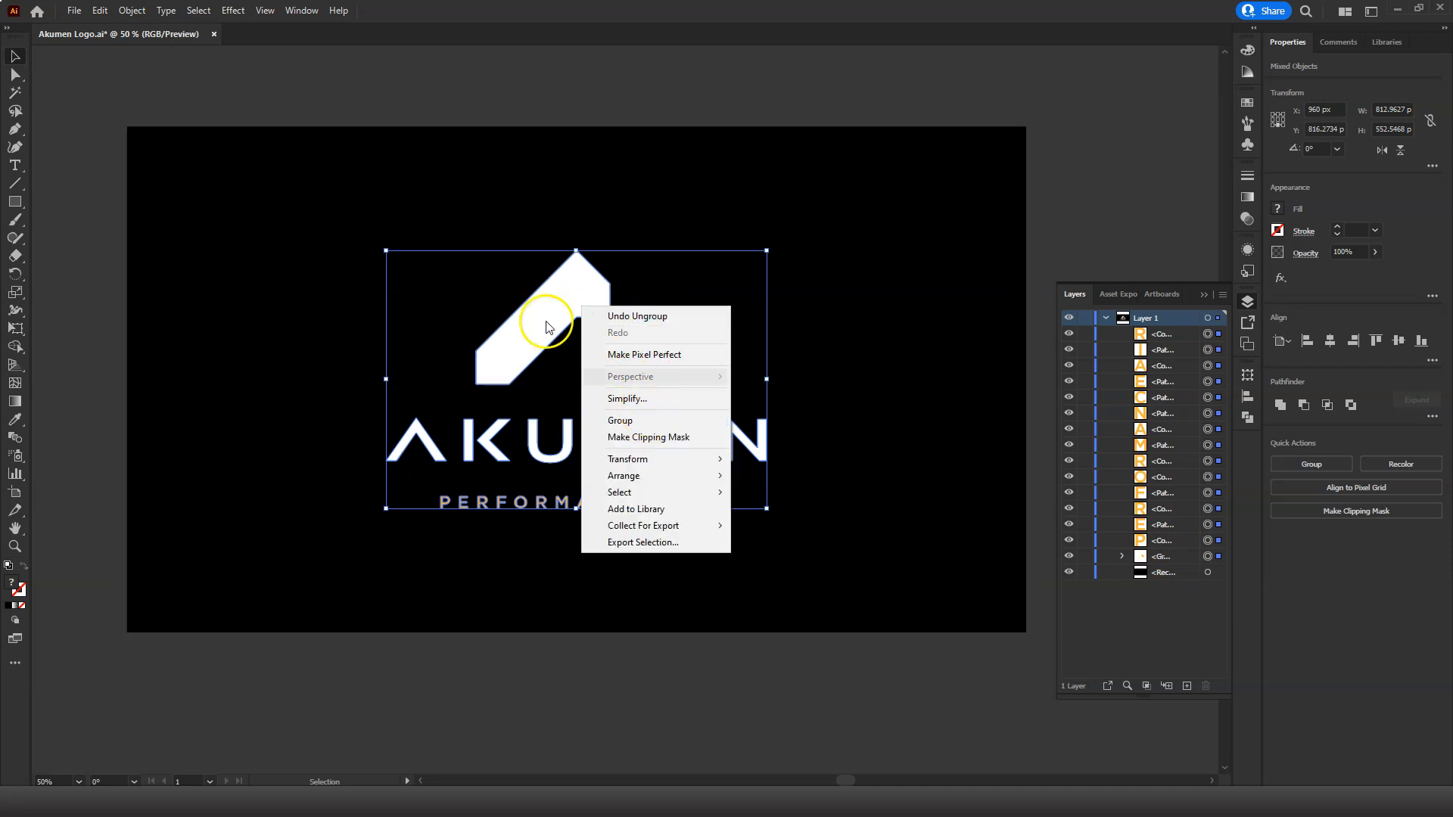
{"action": "left_click", "coordinate": [461, 103]}
{"action": "left_click", "coordinate": [558, 290]}
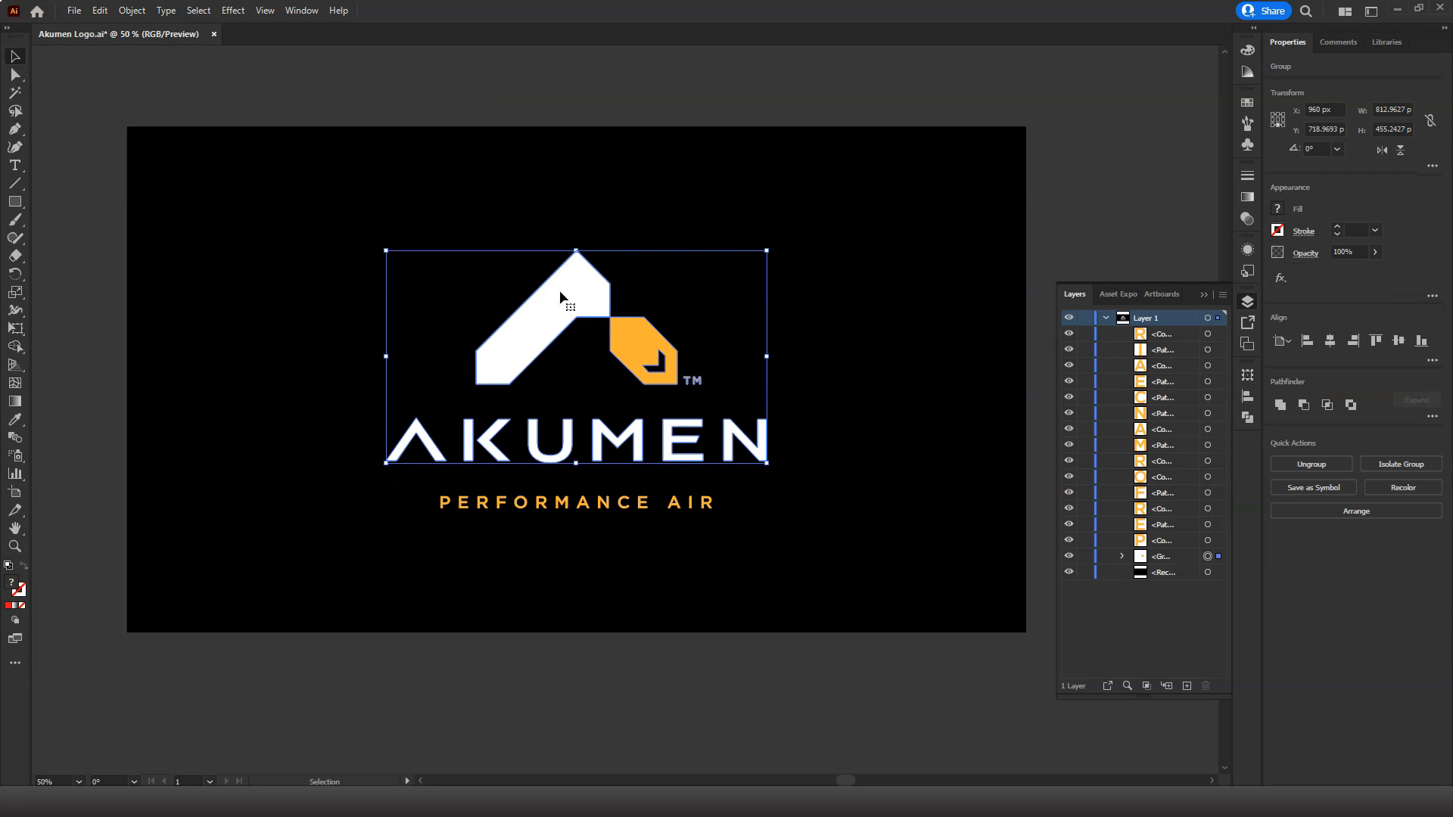
{"action": "right_click", "coordinate": [561, 298]}
{"action": "left_click", "coordinate": [606, 417]}
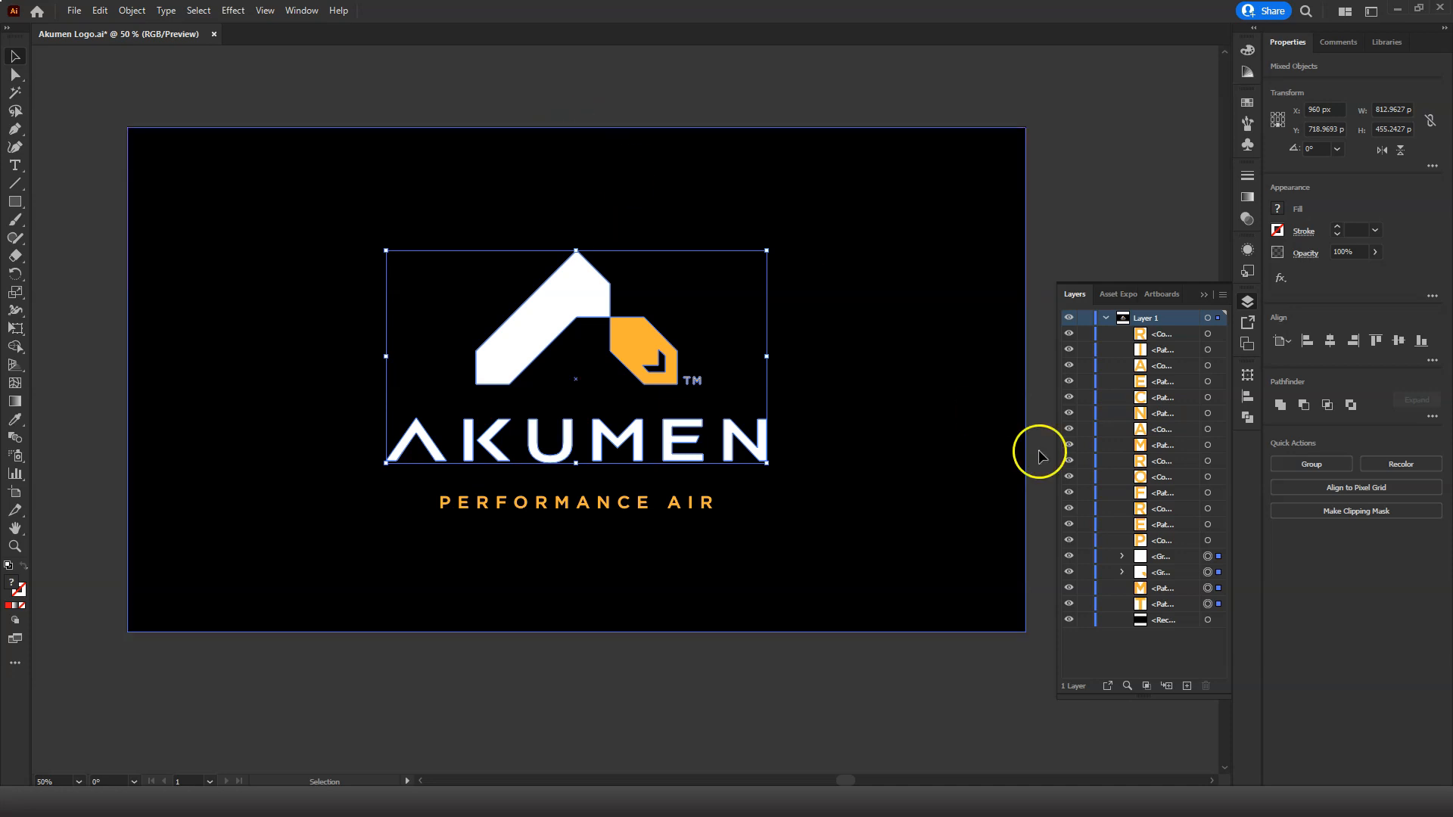
Ungroup the AKUMEN wordmark into individual letters.
{"action": "left_click", "coordinate": [1208, 557]}
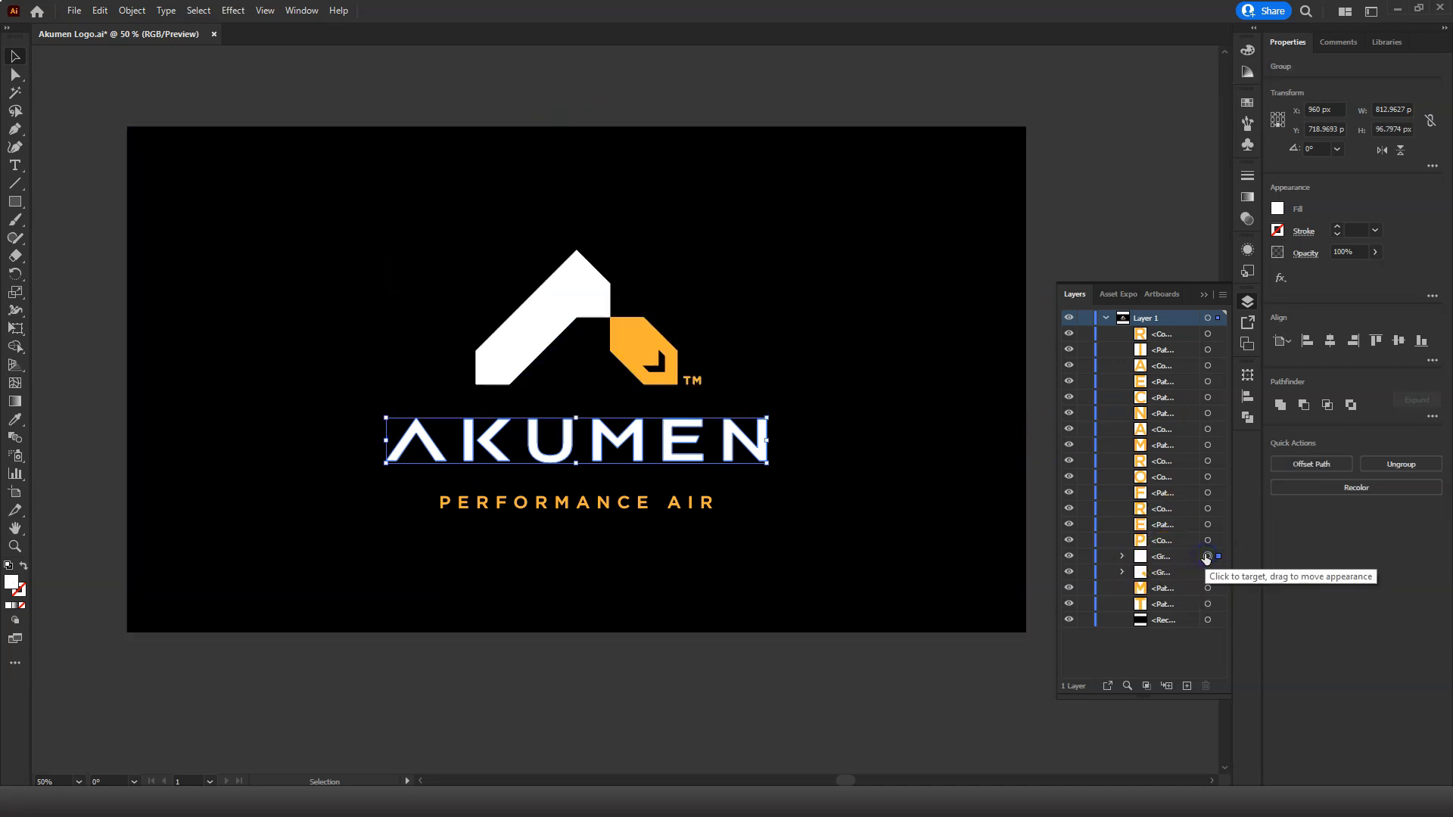
{"action": "right_click", "coordinate": [684, 442]}
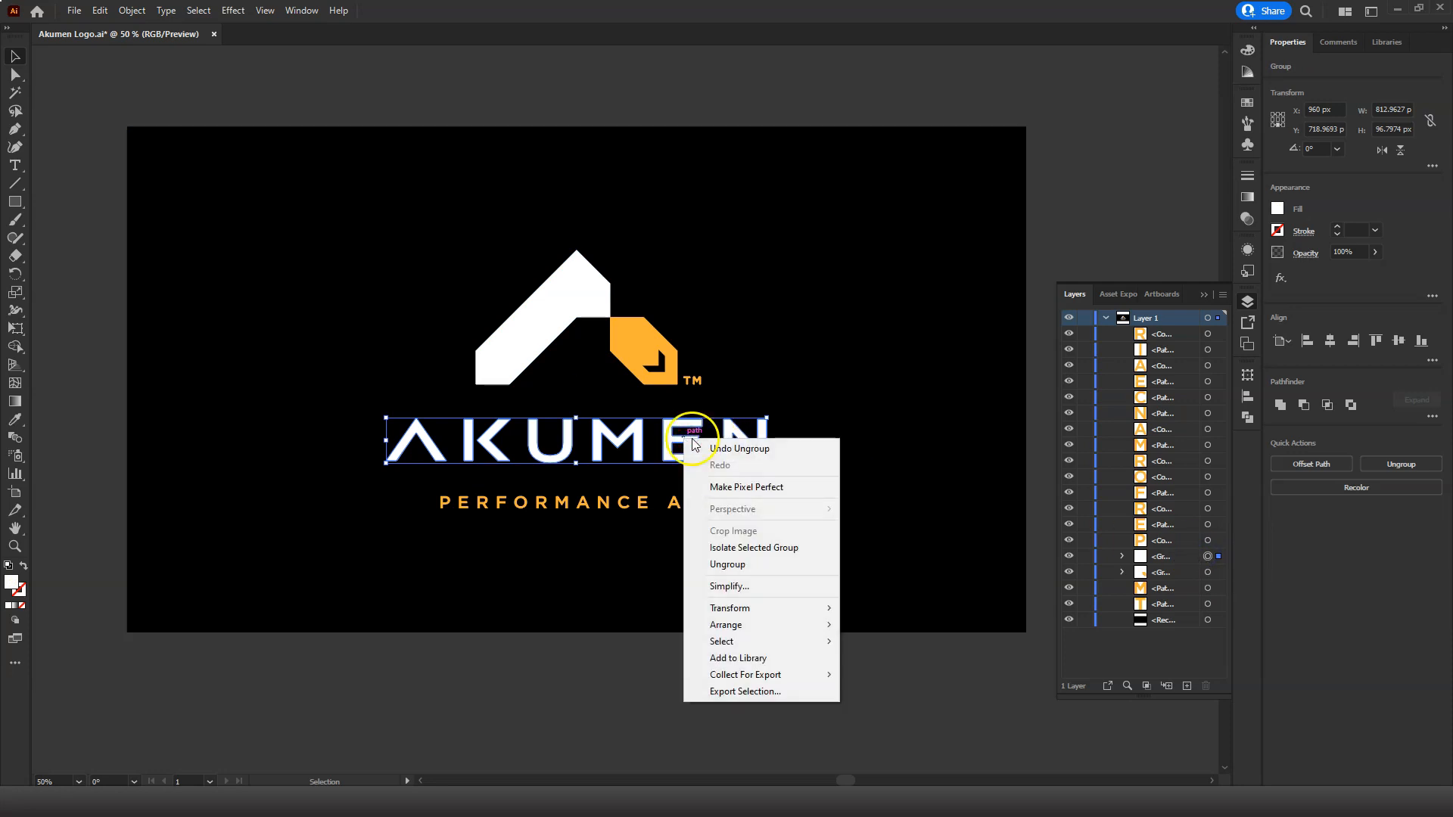
{"action": "left_click", "coordinate": [728, 565]}
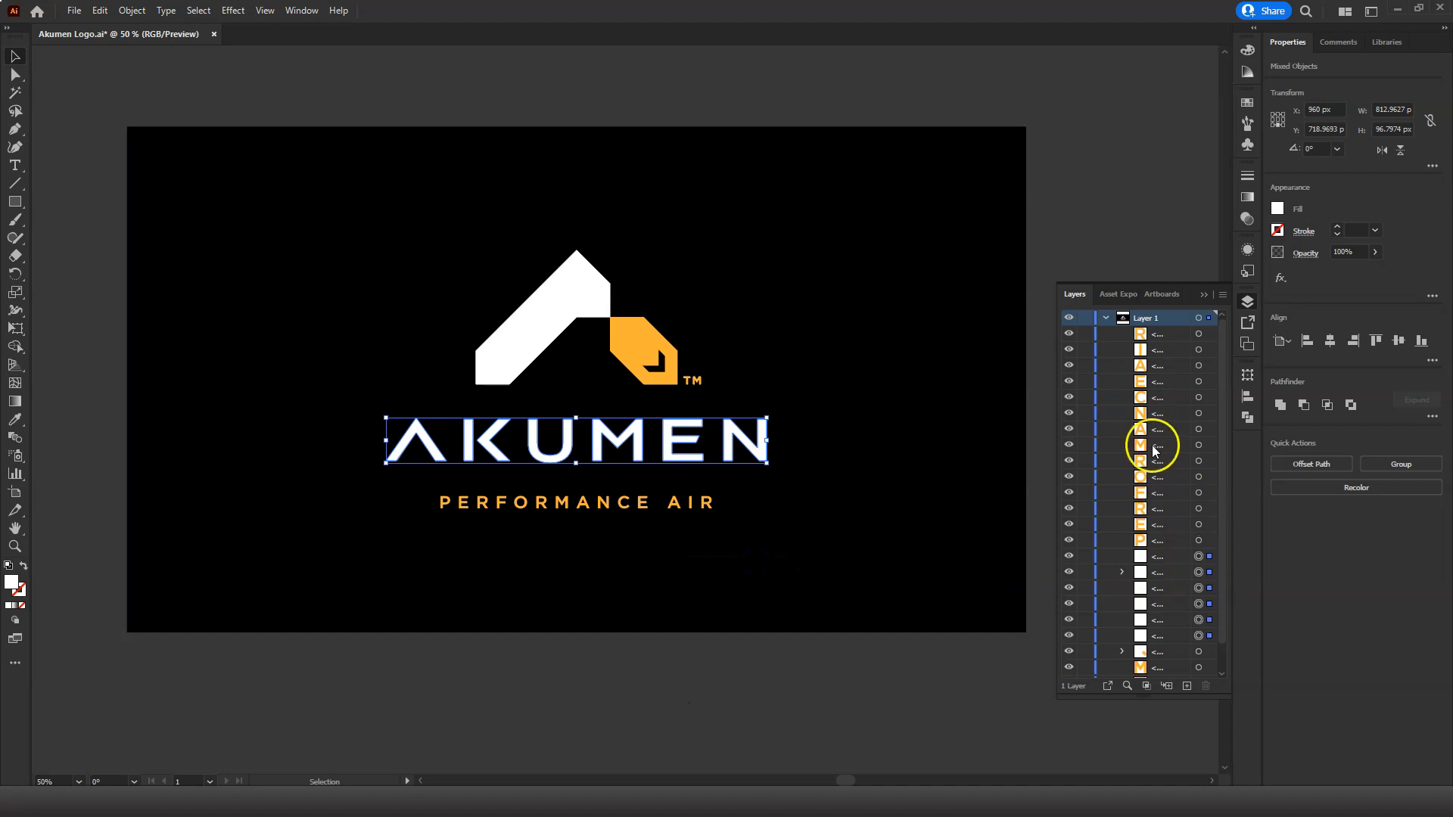
Identify the tagline's last letter and the wordmark's nested K group among the objects of Layer 1.
{"action": "left_click", "coordinate": [1163, 337]}
{"action": "left_click", "coordinate": [1197, 334]}
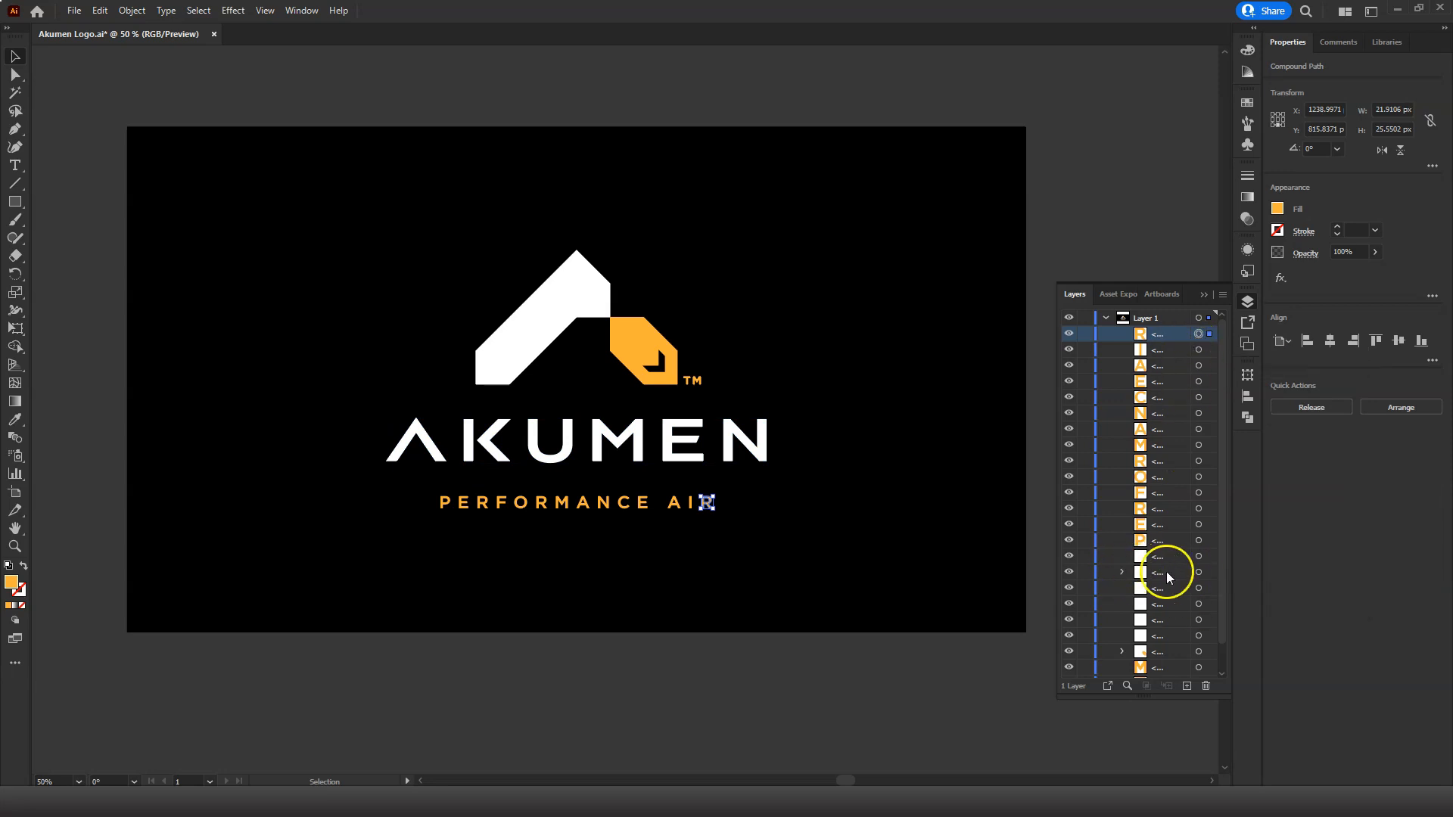
{"action": "left_click", "coordinate": [1121, 572]}
{"action": "left_click", "coordinate": [1121, 572]}
{"action": "left_click", "coordinate": [1199, 573]}
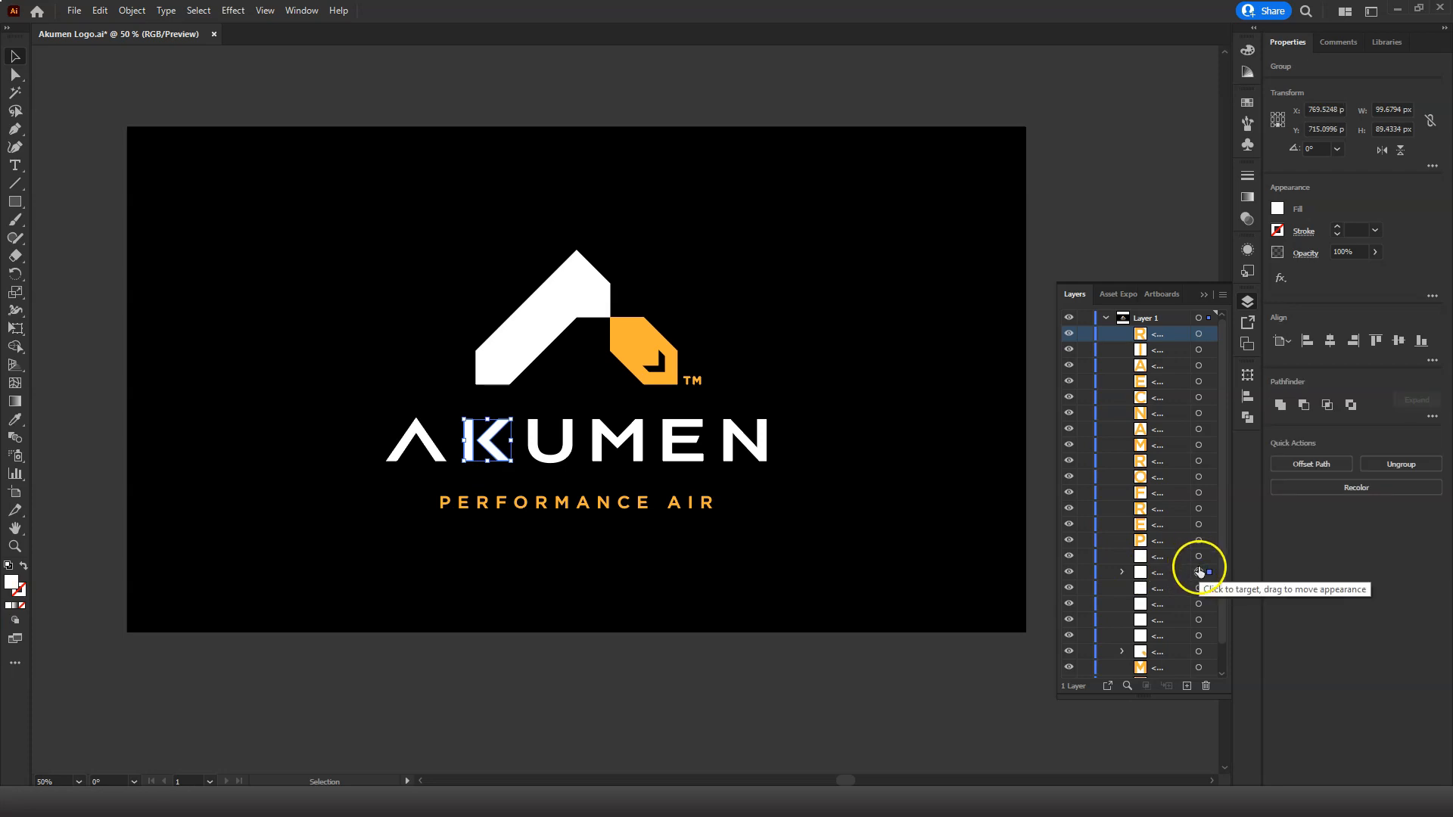
Ungroup the icon mark so its white and orange shapes are separate objects.
{"action": "left_click", "coordinate": [1198, 652]}
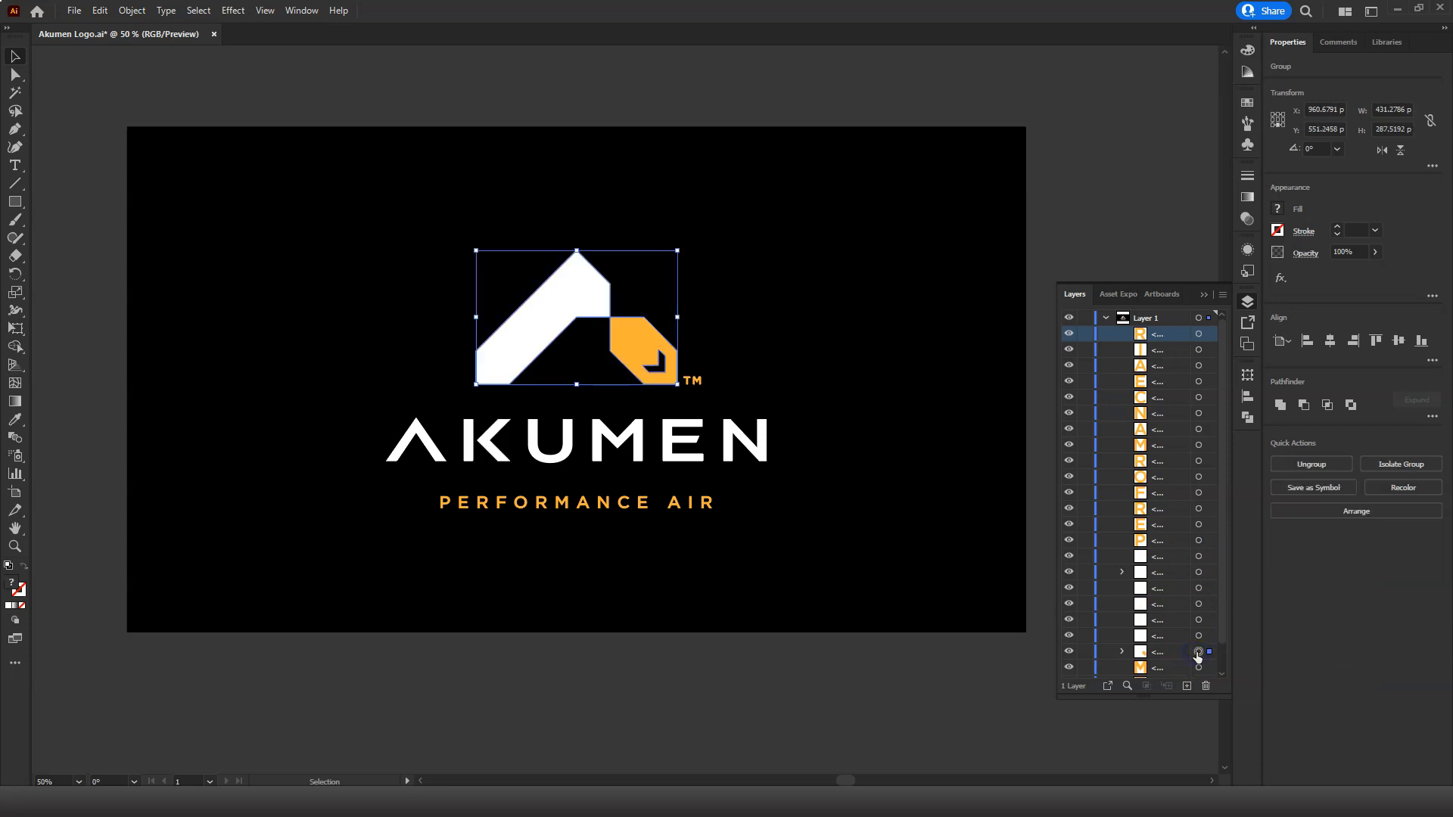
{"action": "right_click", "coordinate": [631, 339]}
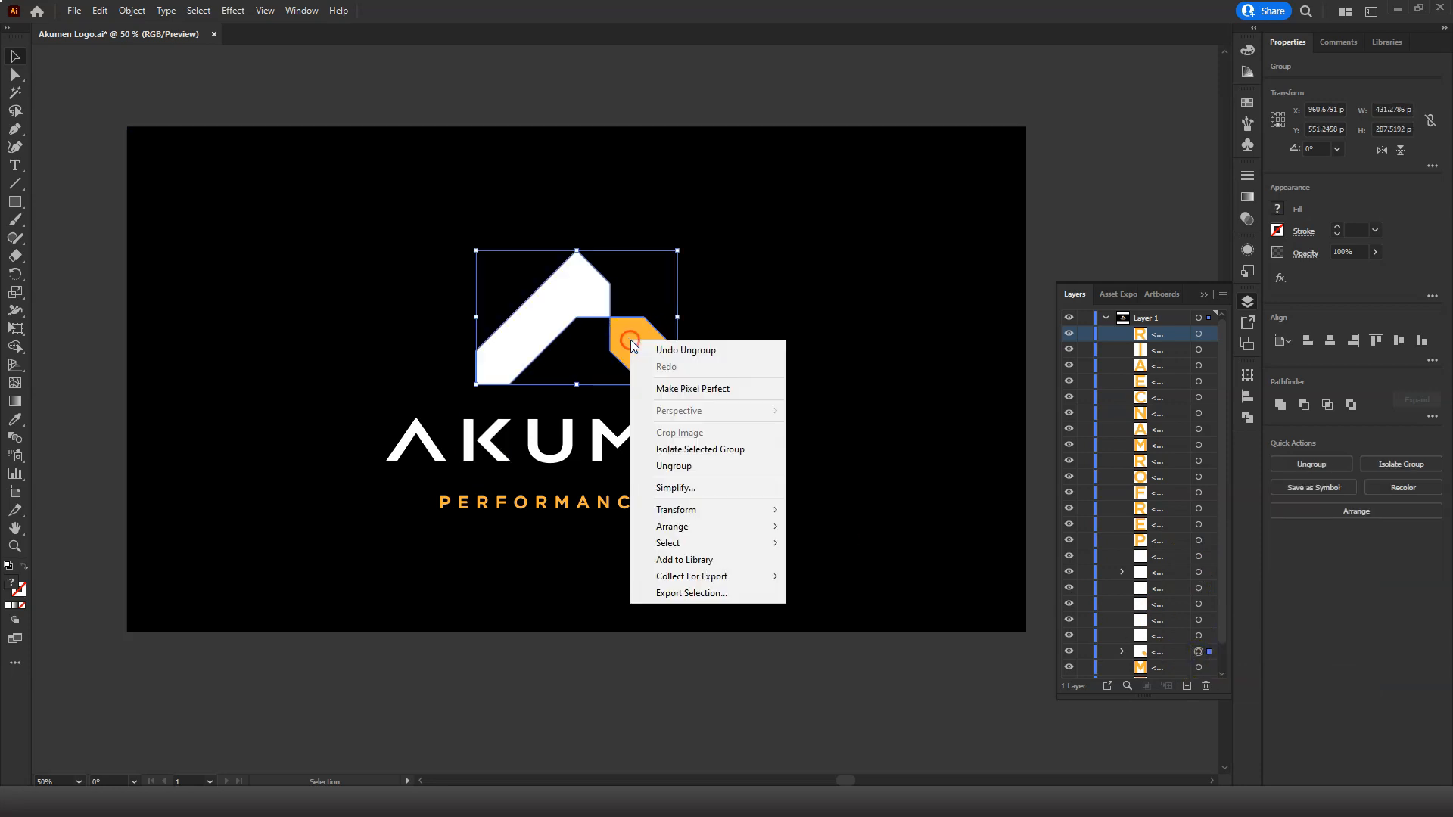
{"action": "left_click", "coordinate": [681, 466]}
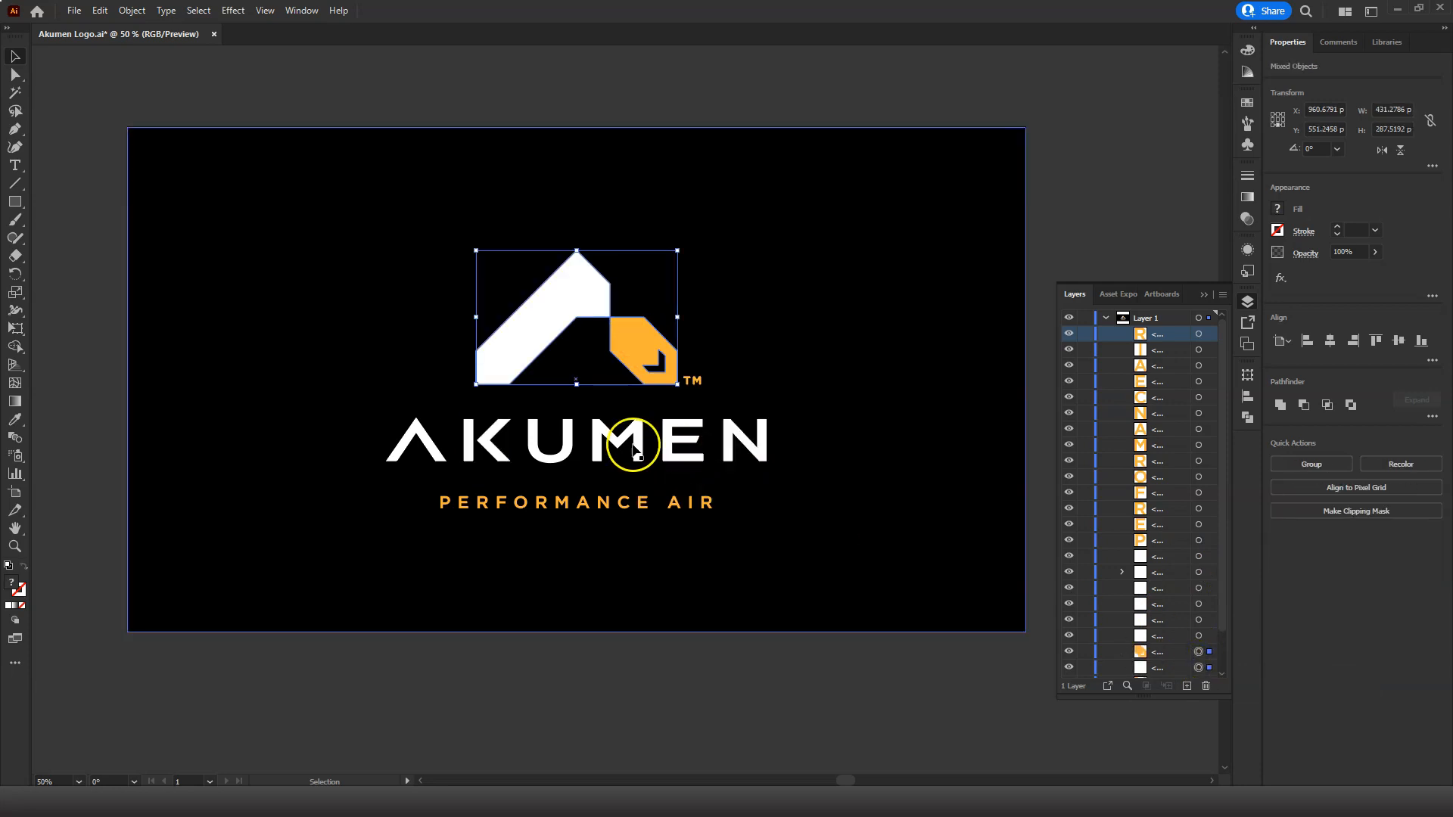
Ungroup the K of AKUMEN and unite its two parts with Pathfinder, checking the result in Layer 1.
{"action": "left_click", "coordinate": [463, 445]}
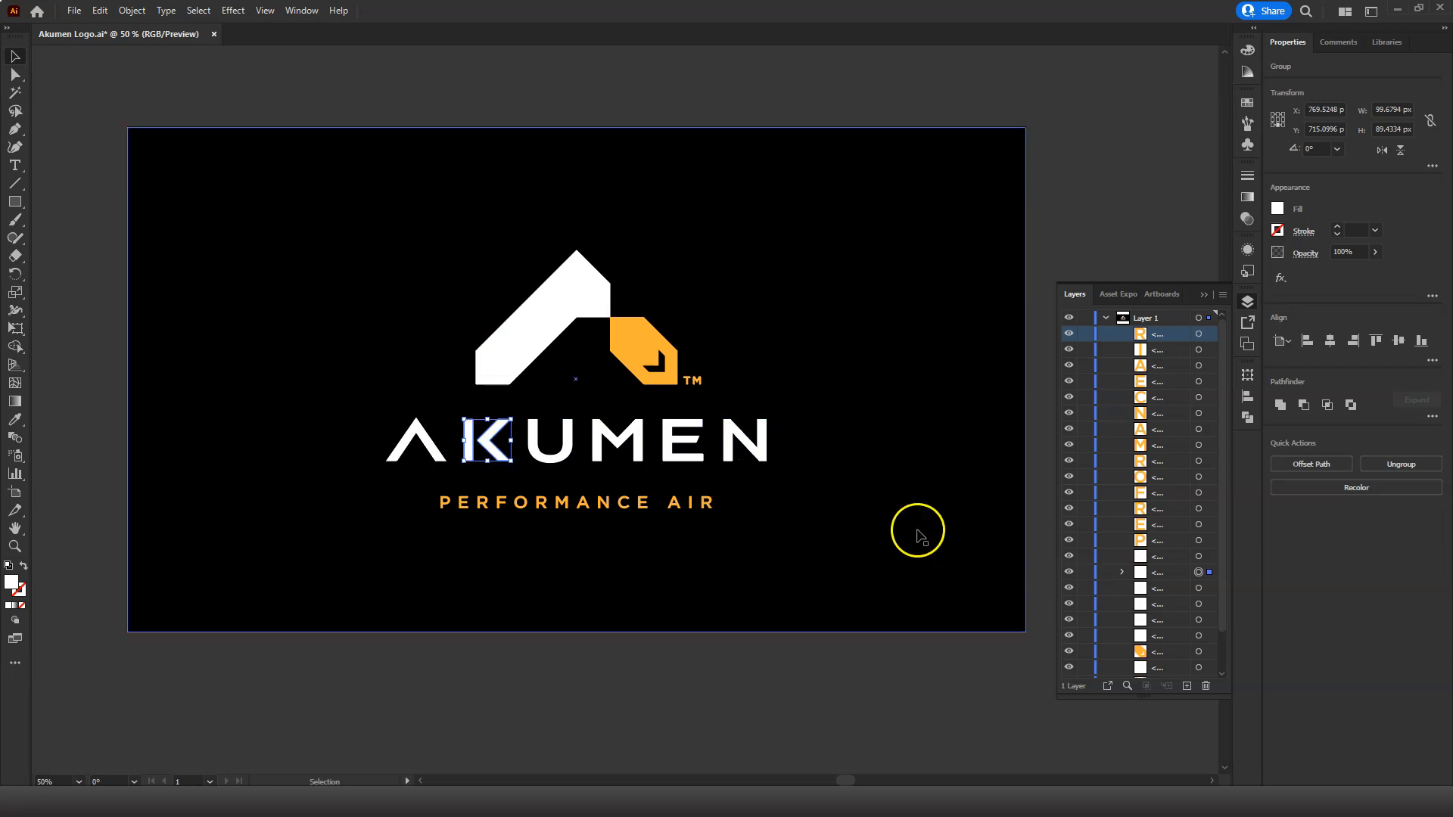
{"action": "right_click", "coordinate": [486, 438]}
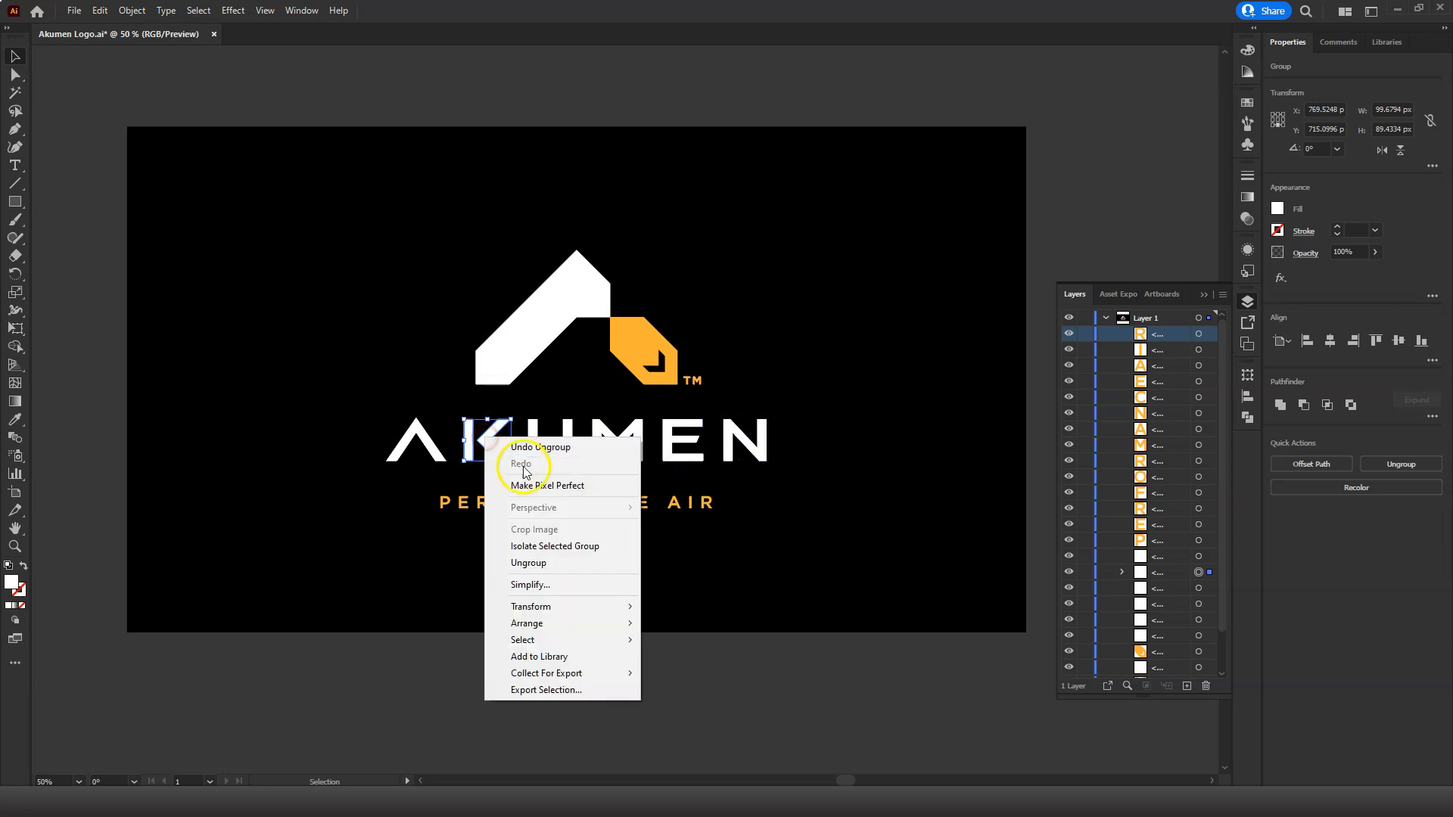
{"action": "left_click", "coordinate": [530, 563]}
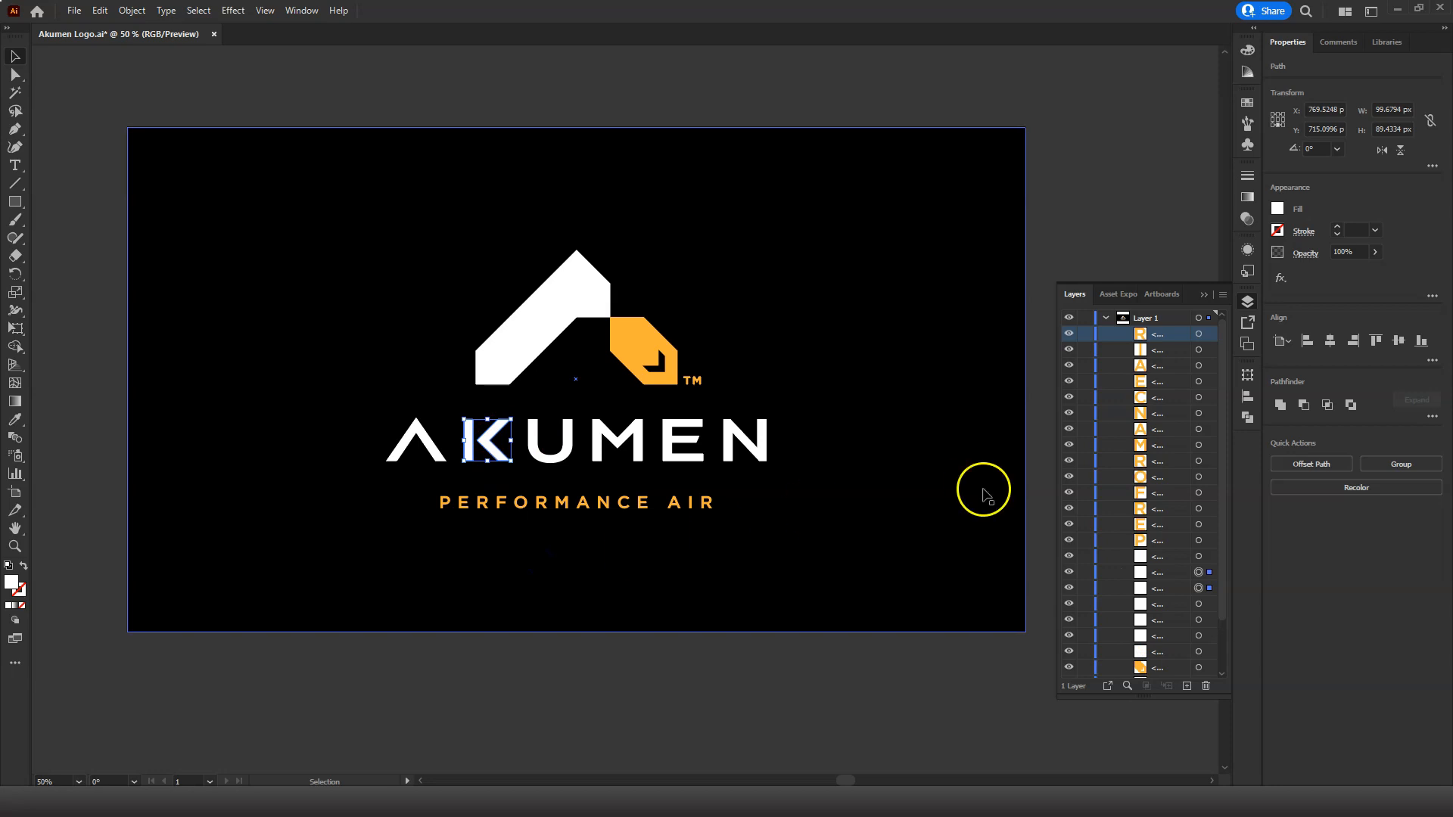
{"action": "left_click", "coordinate": [1280, 407]}
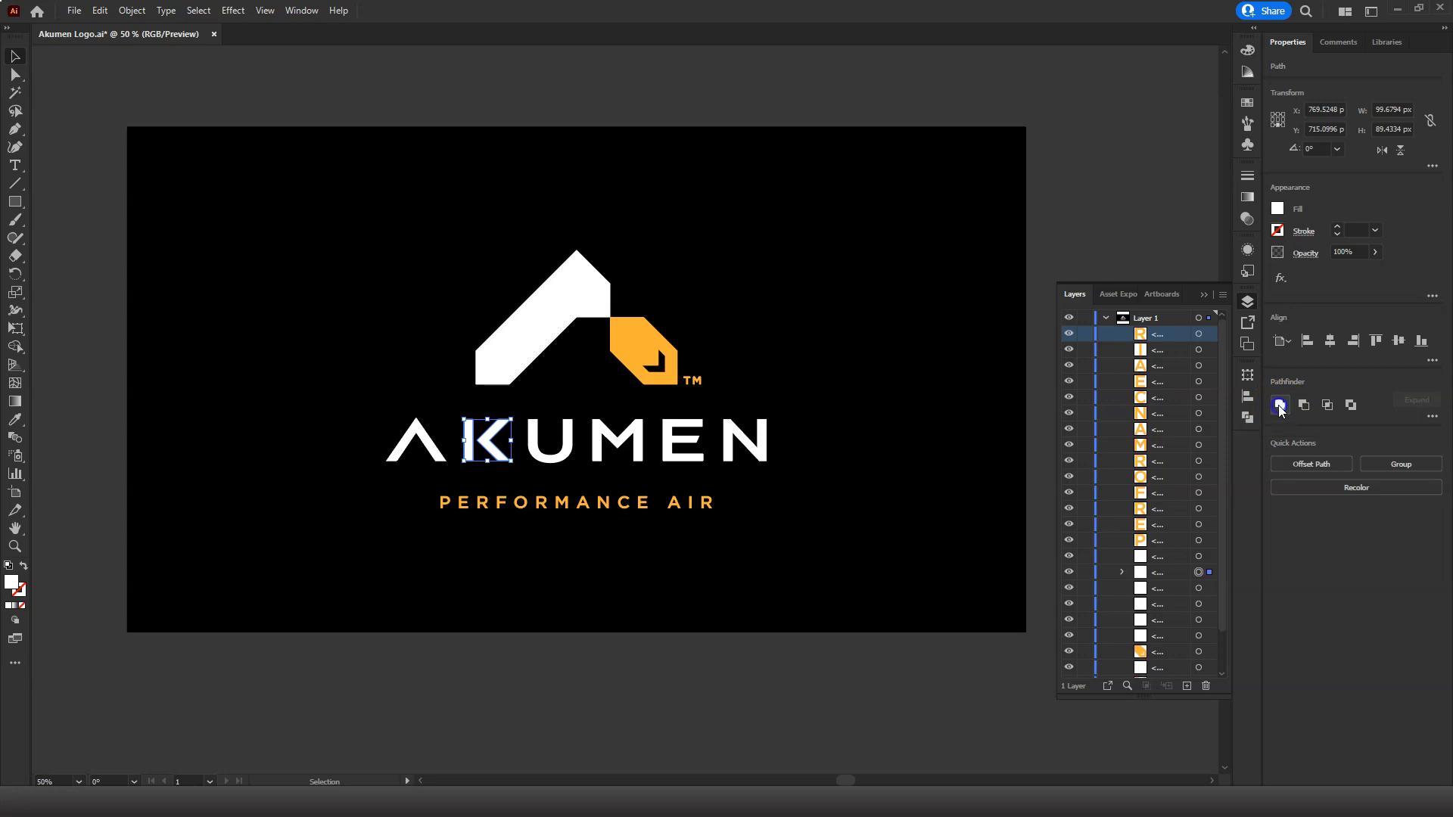
{"action": "left_click", "coordinate": [1122, 572]}
{"action": "left_click", "coordinate": [1124, 572]}
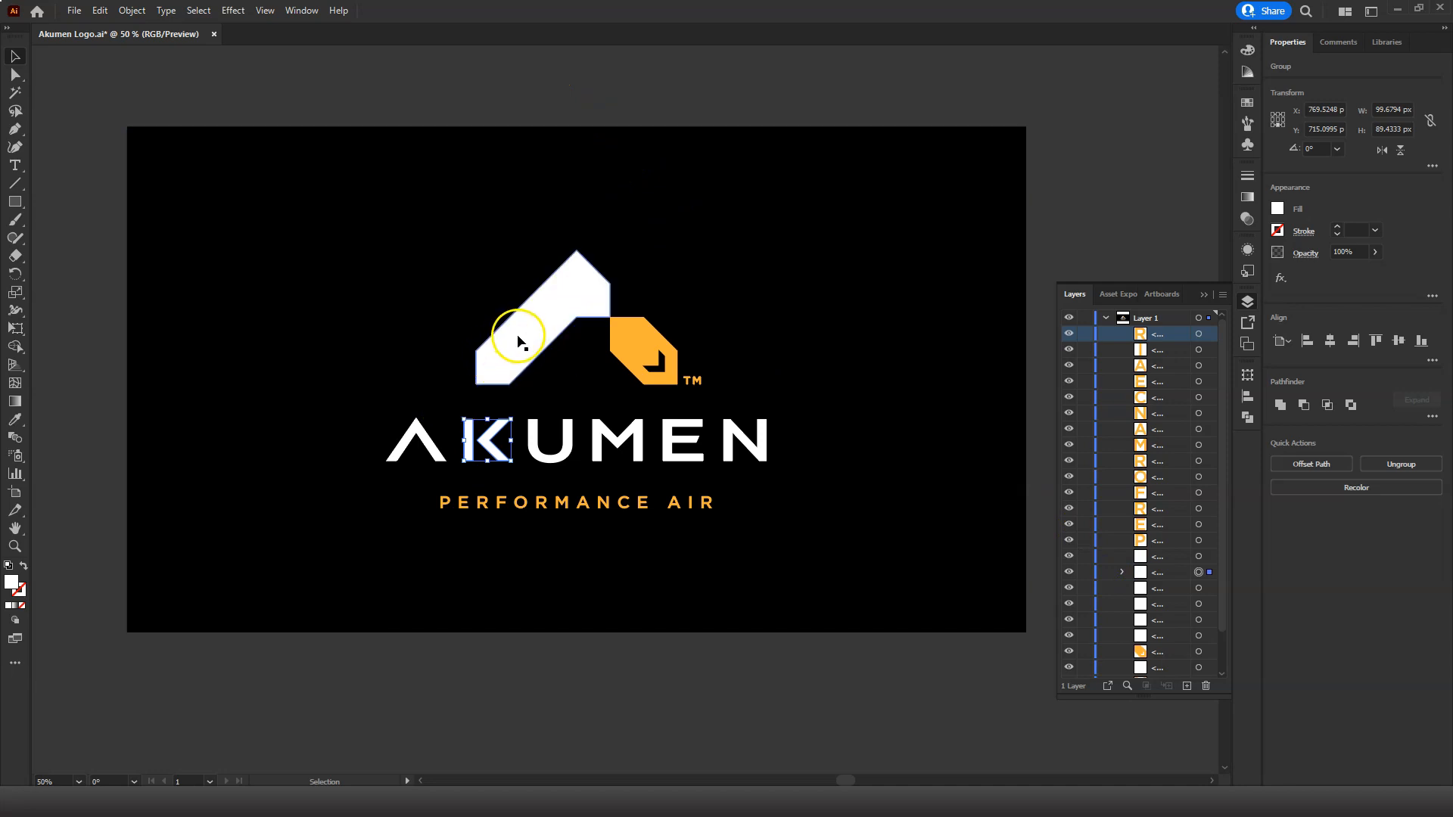
Collapse Layer 1, deselect the artwork and create a new layer named Shape 1 with the Light Red color.
{"action": "left_click", "coordinate": [1106, 320]}
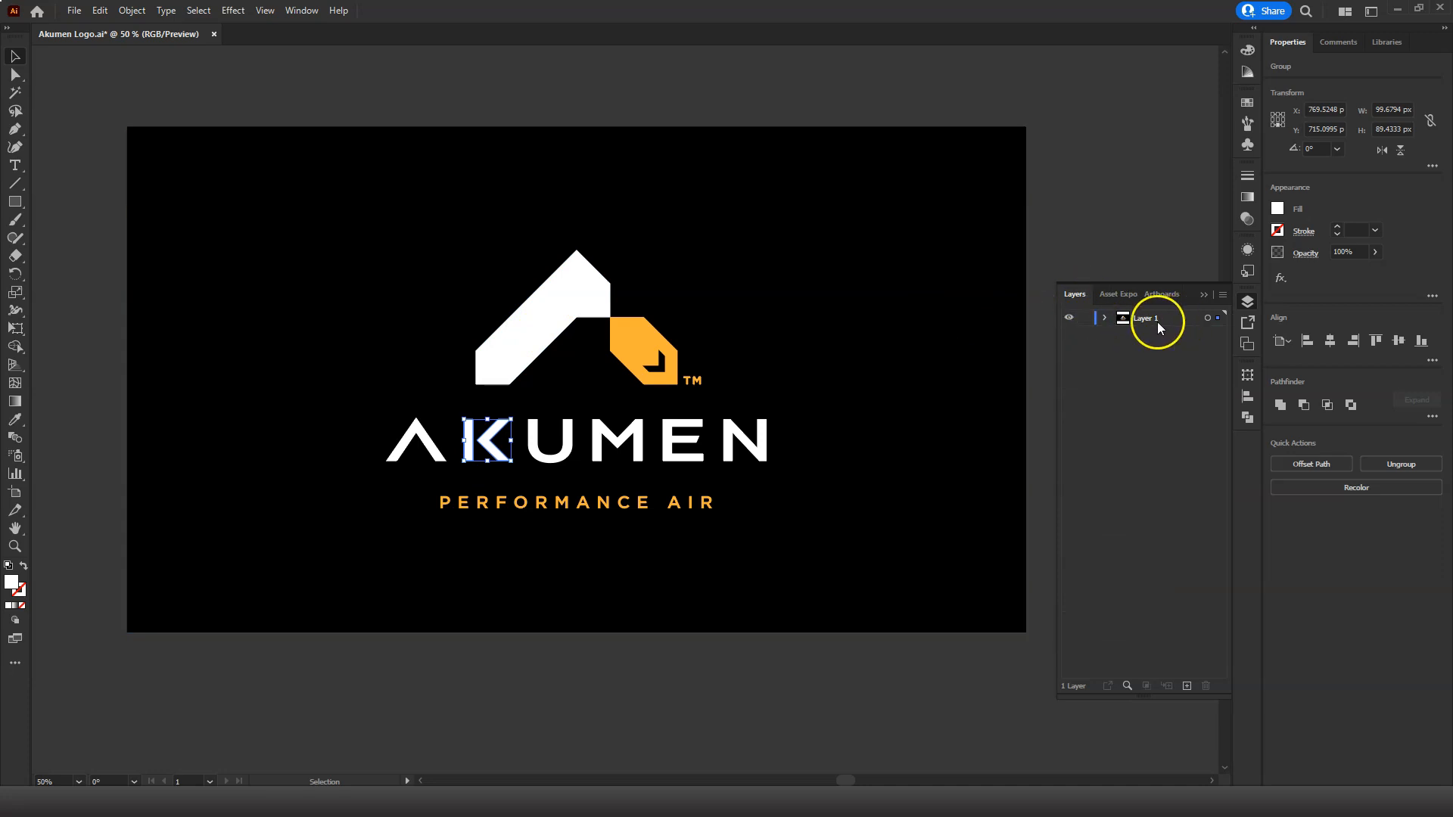
{"action": "left_click", "coordinate": [882, 231]}
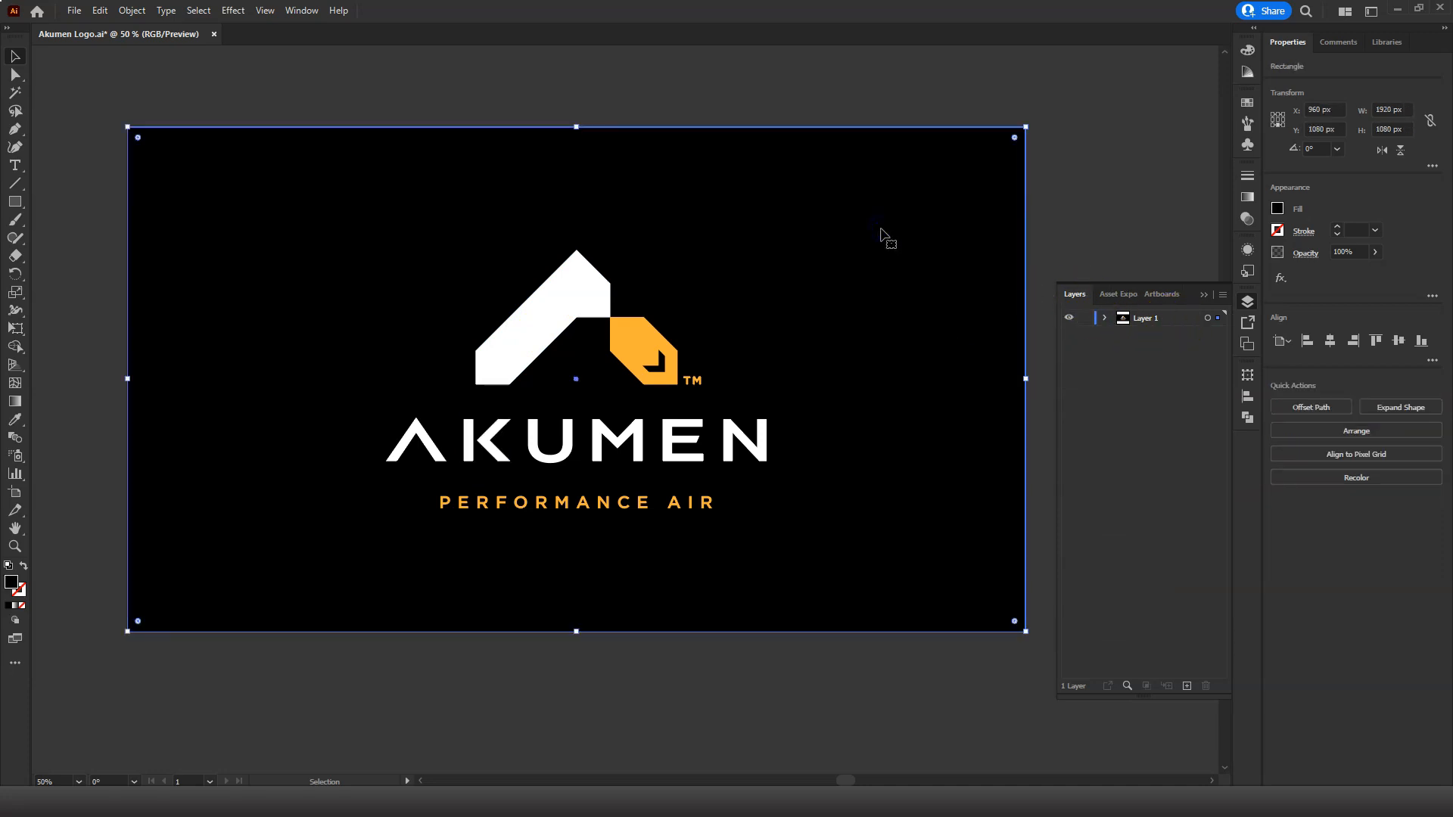
{"action": "left_click", "coordinate": [1102, 198]}
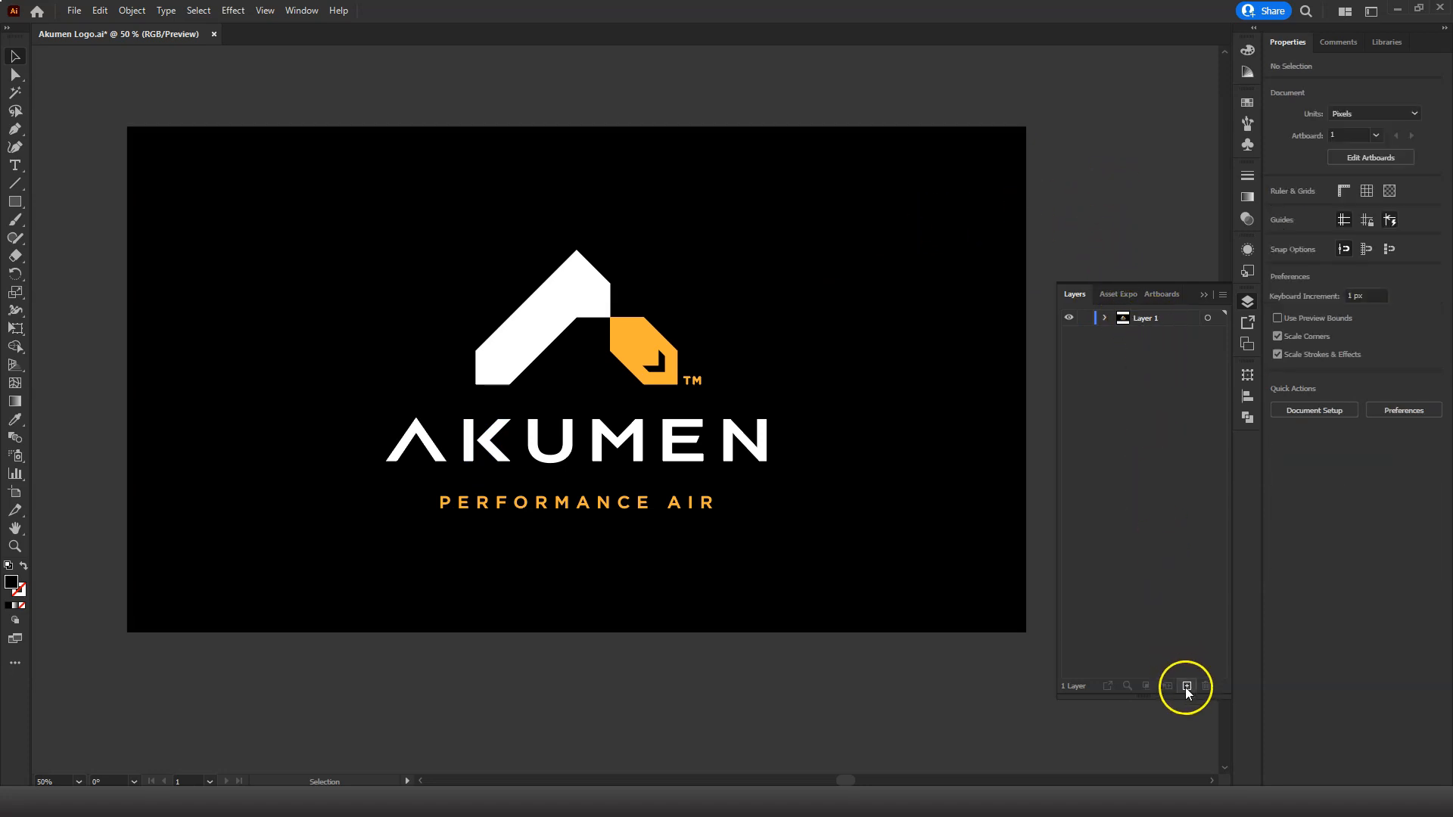
{"action": "left_click_drag", "start_coordinate": [1152, 695], "coordinate": [1181, 638]}
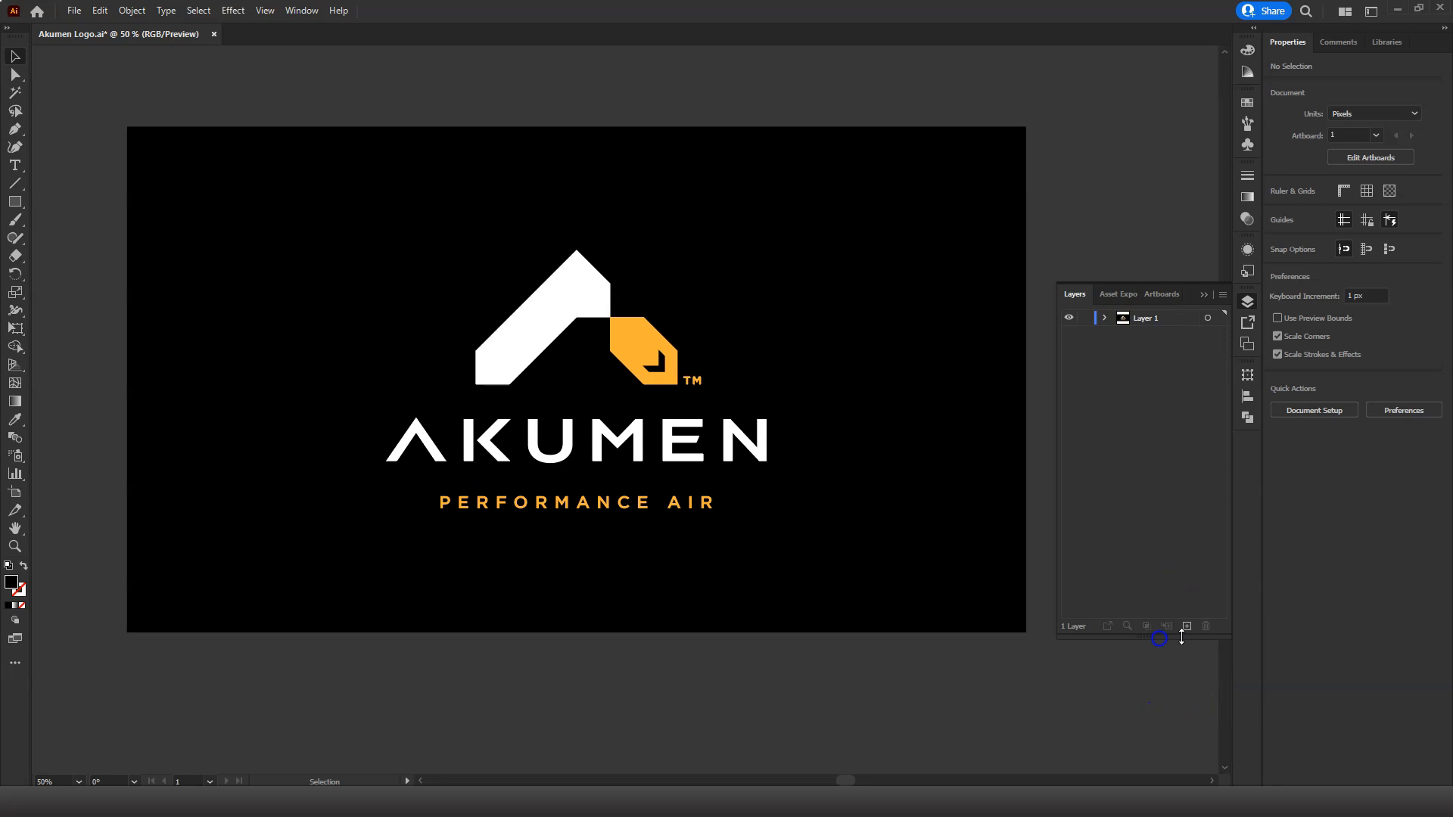
{"action": "left_click", "coordinate": [1222, 296]}
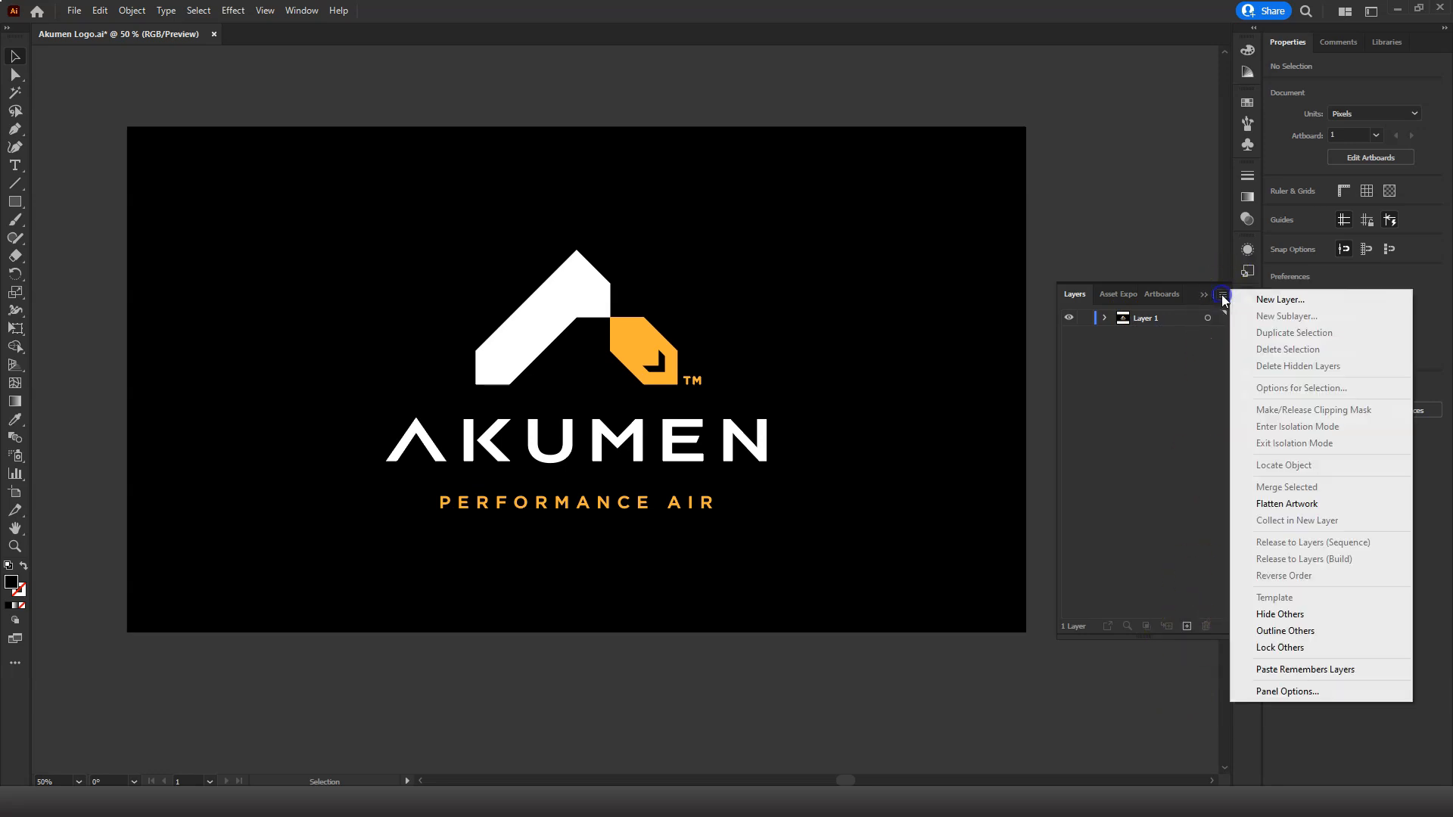
{"action": "left_click", "coordinate": [1278, 299]}
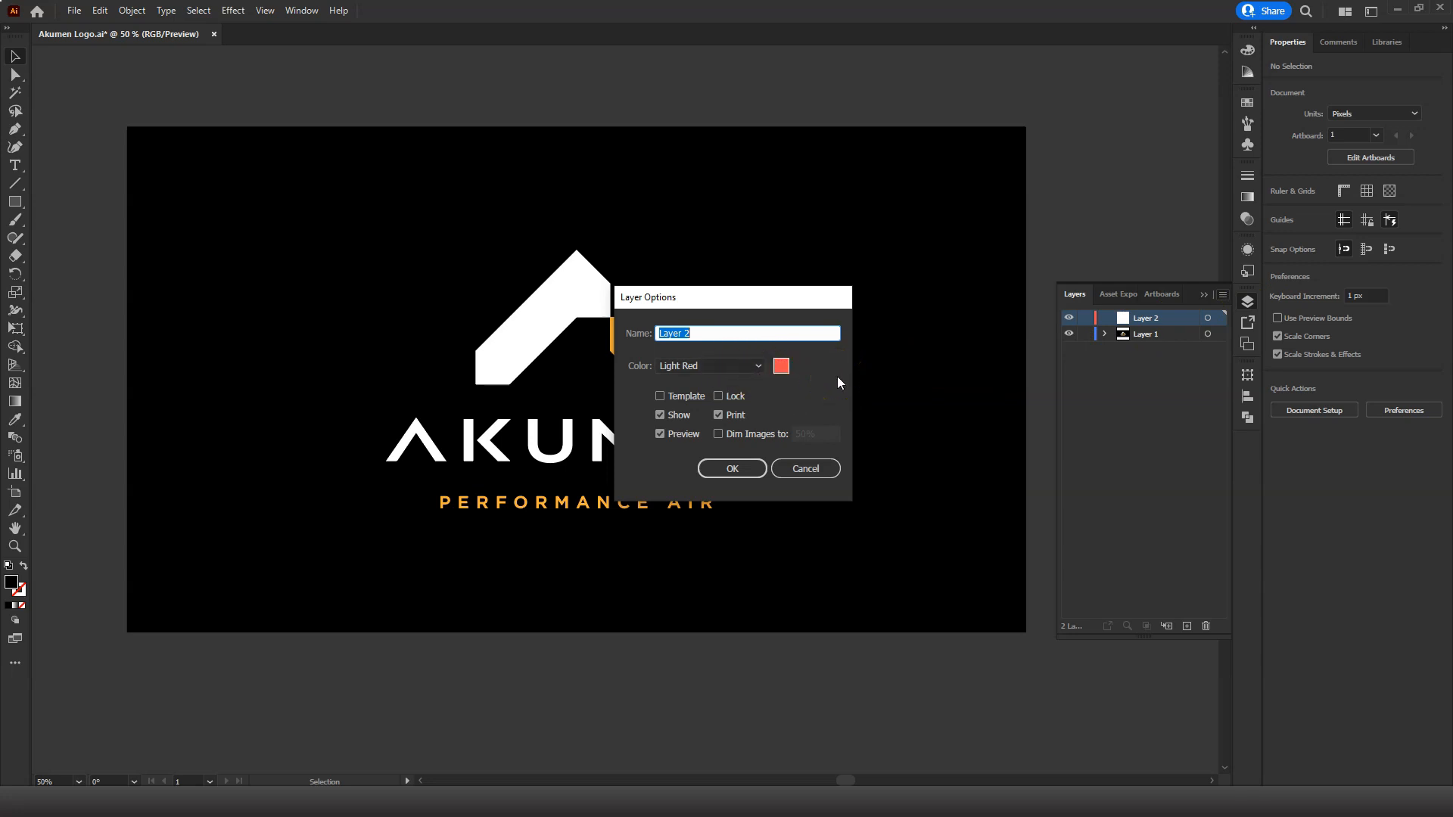
{"action": "left_click", "coordinate": [758, 366]}
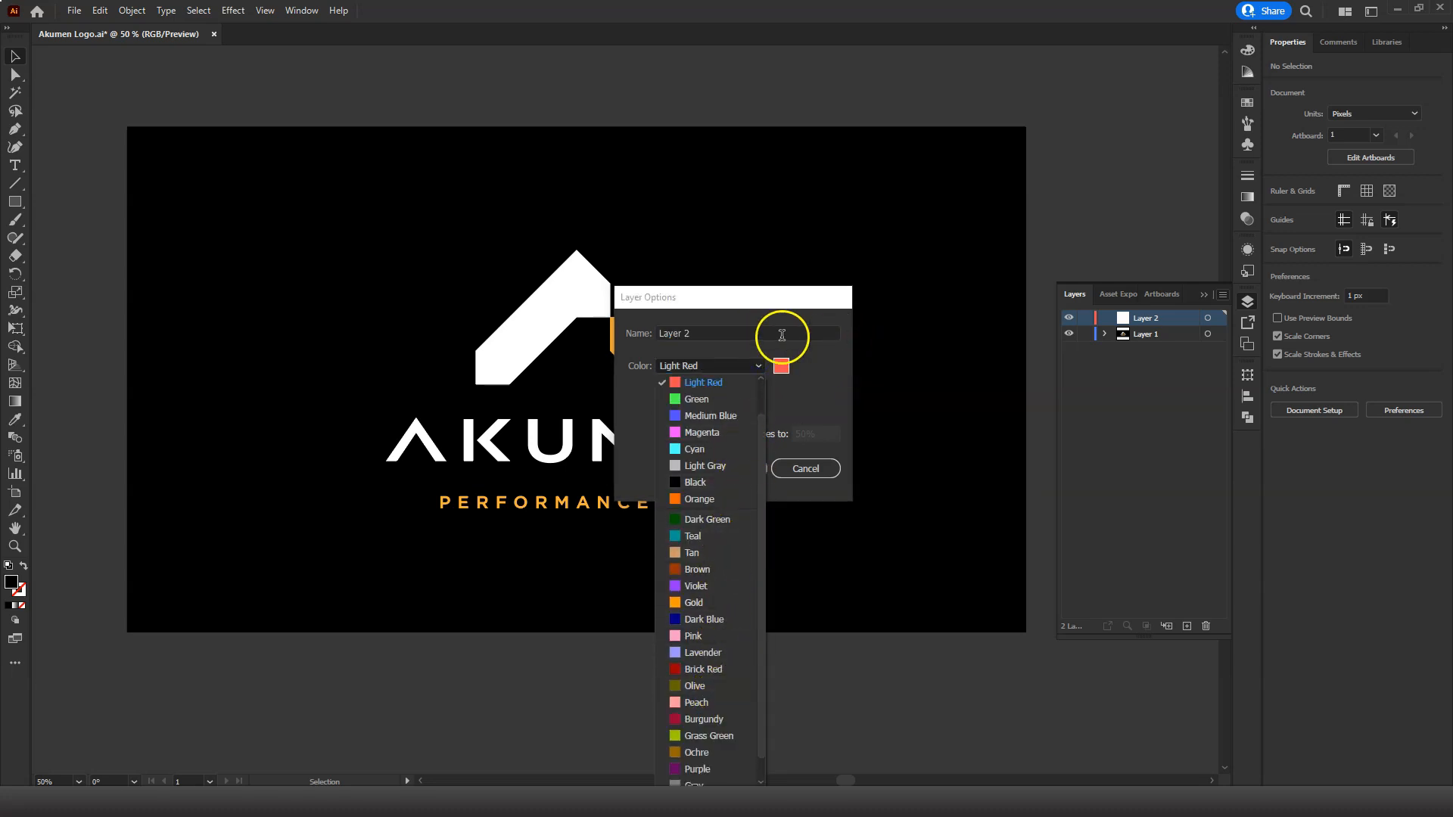
{"action": "left_click", "coordinate": [748, 332]}
{"action": "left_click", "coordinate": [622, 334]}
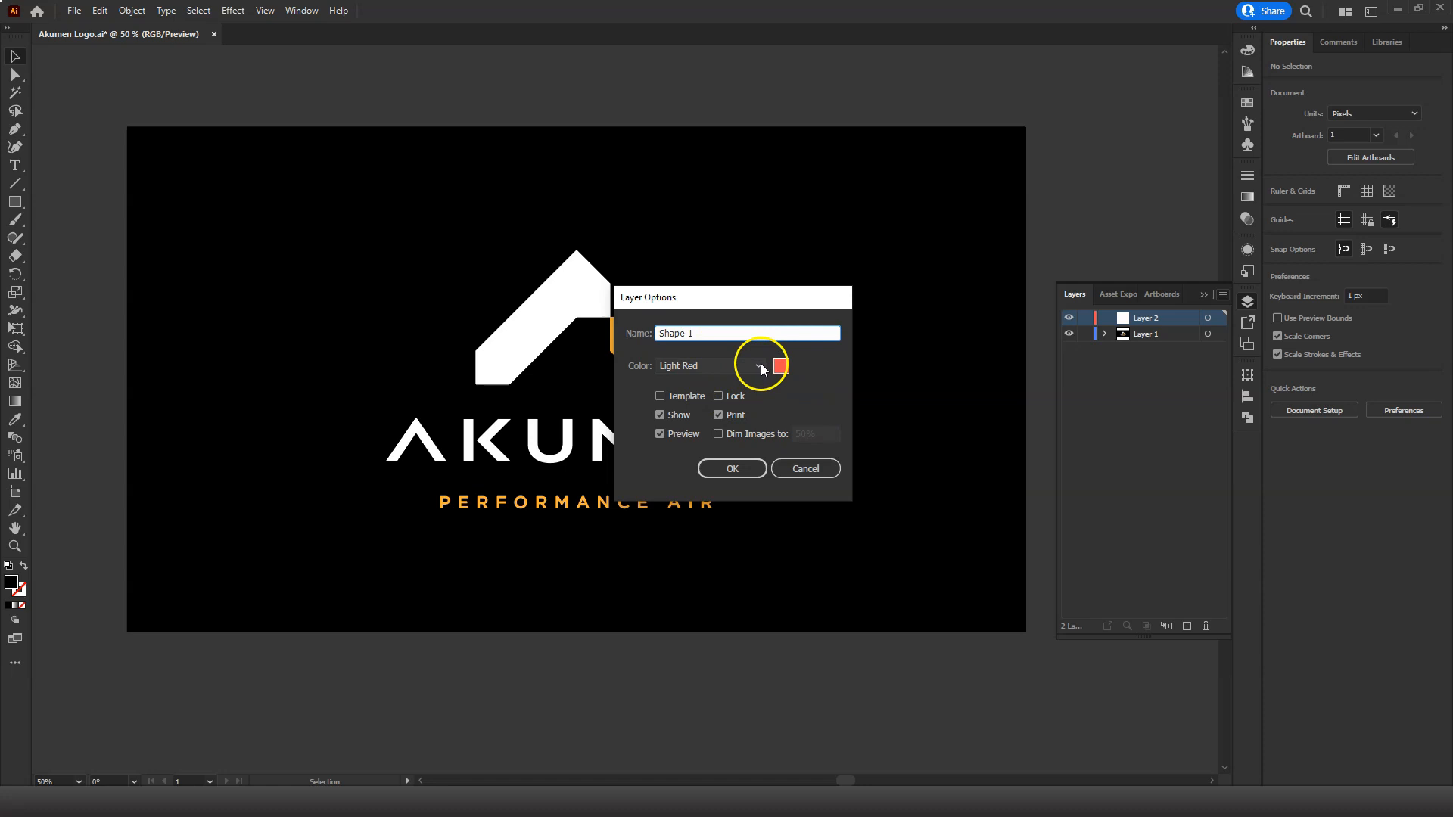
{"action": "left_click", "coordinate": [738, 472]}
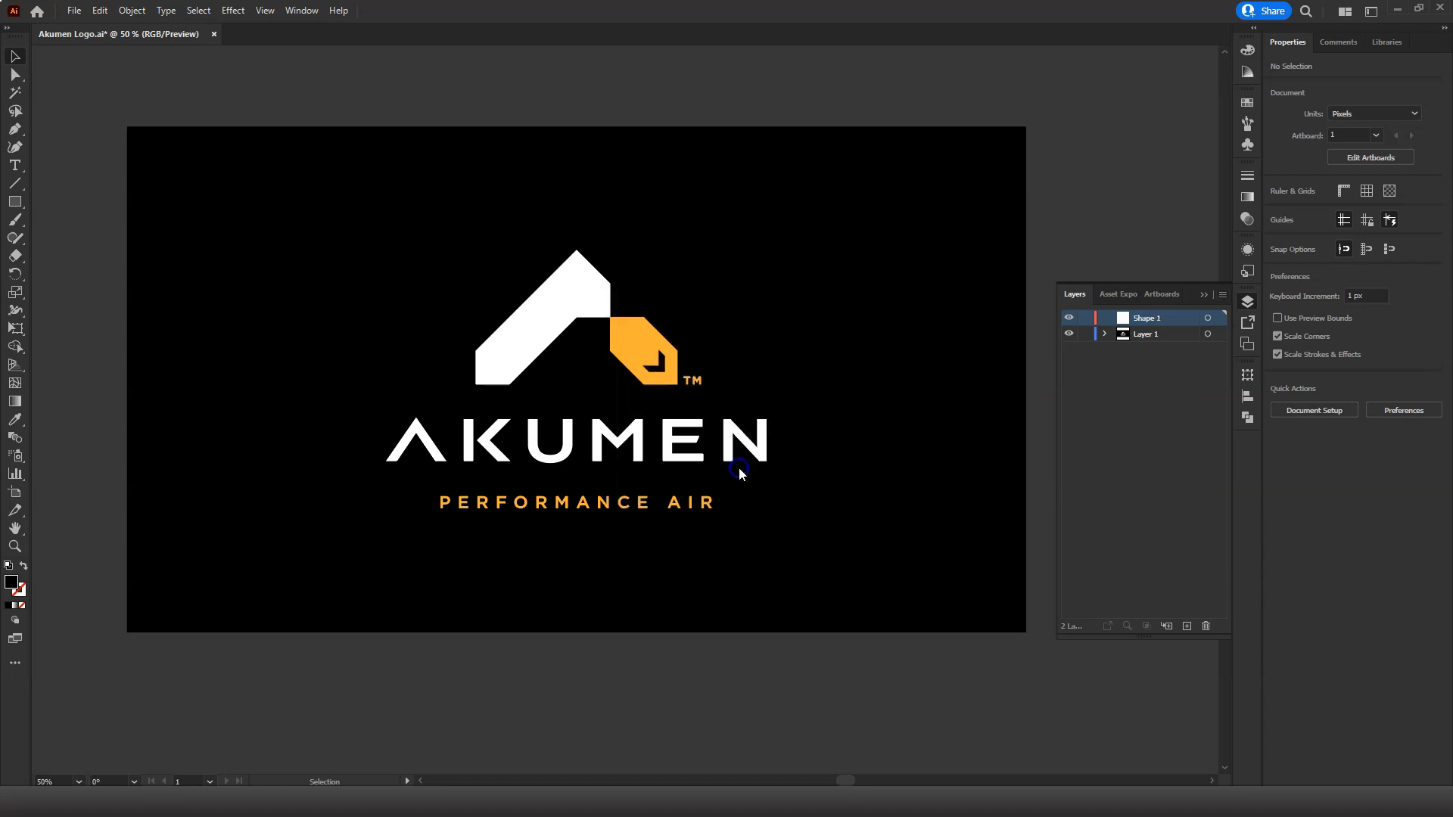
Move the white shape of the icon mark from Layer 1 into the Shape 1 layer.
{"action": "left_click", "coordinate": [584, 299]}
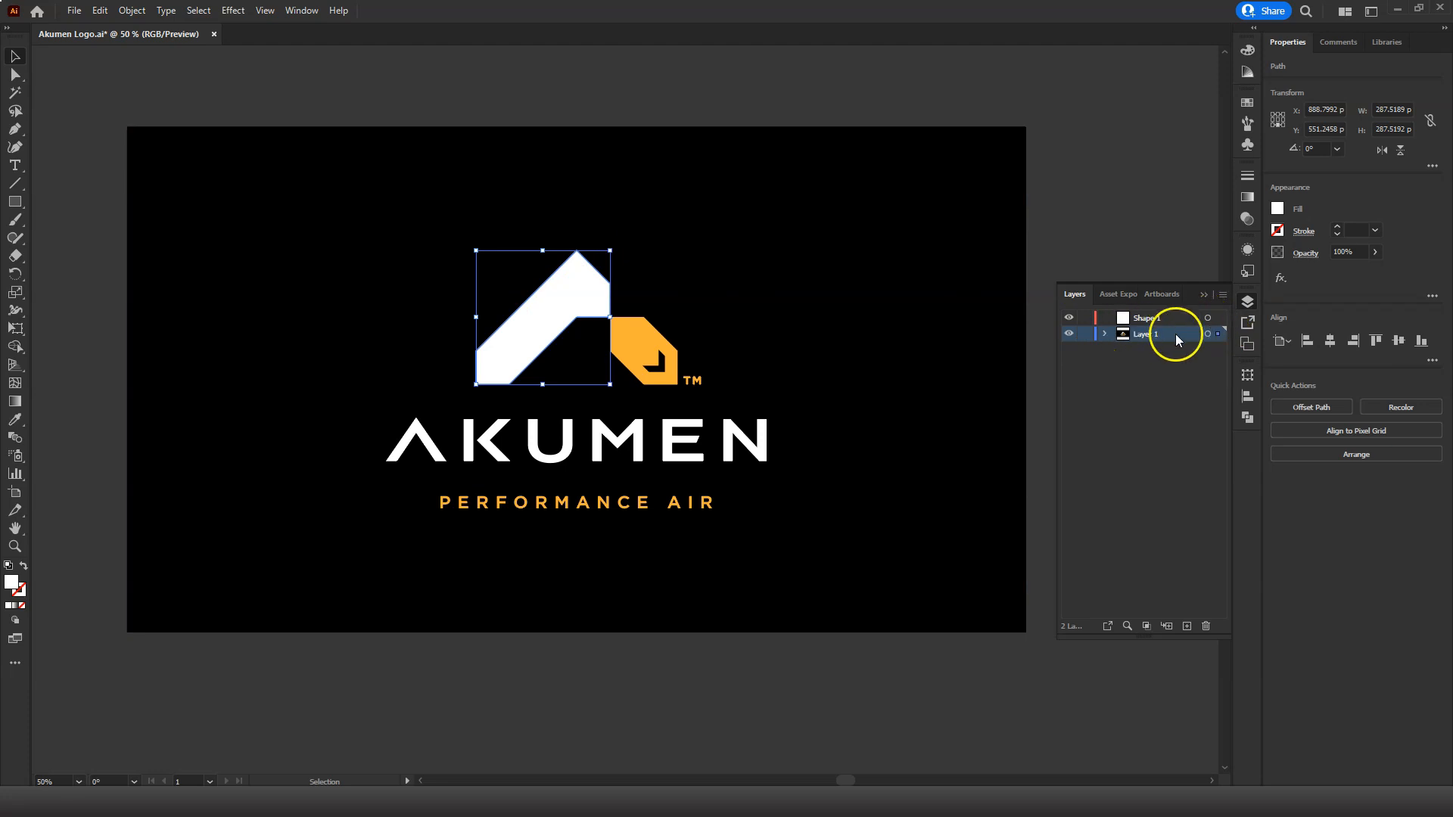
{"action": "left_click_drag", "start_coordinate": [1218, 334], "coordinate": [1217, 322]}
{"action": "left_click_drag", "start_coordinate": [1217, 322], "coordinate": [1217, 322]}
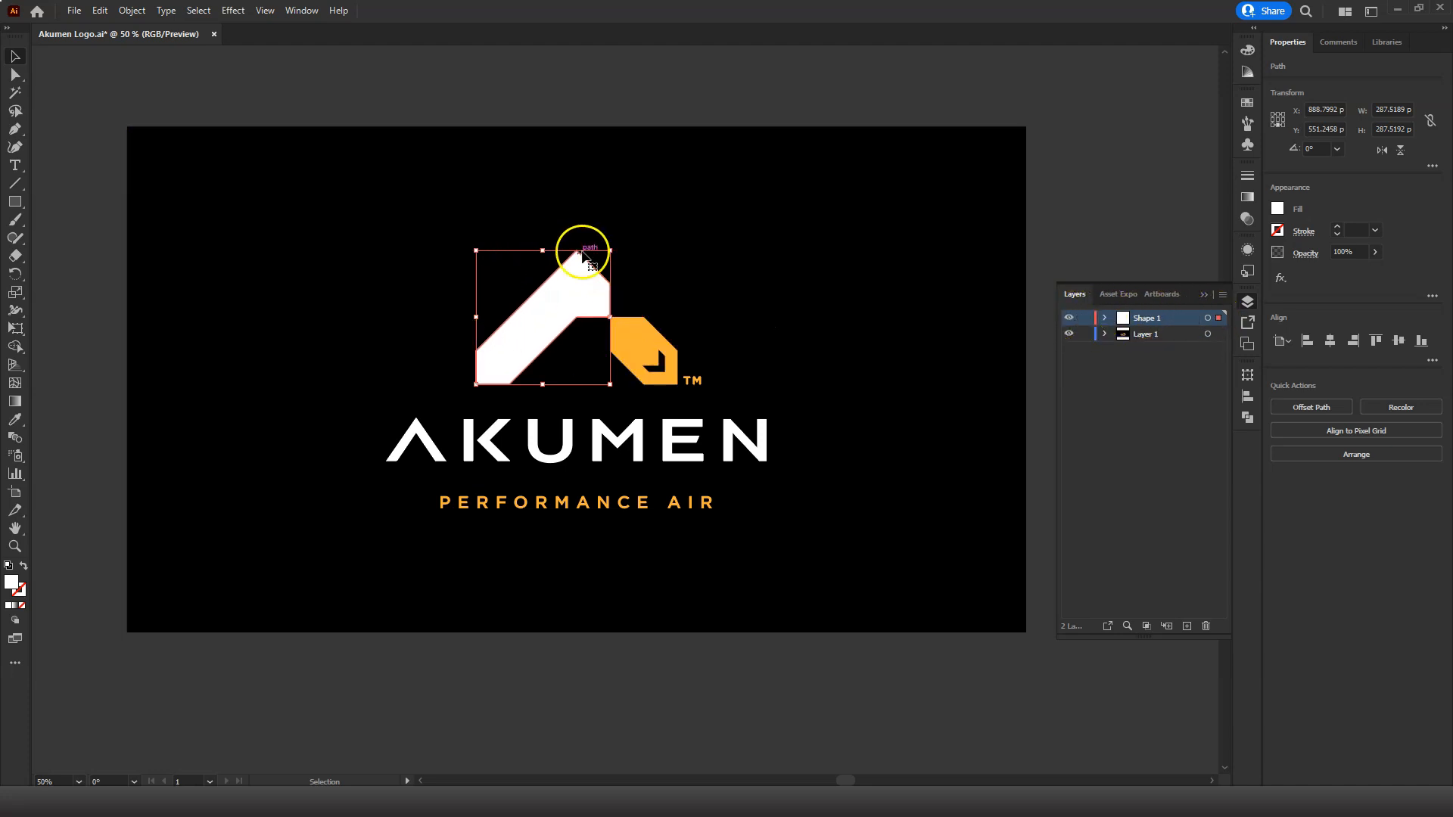
Check the Shape 1 layer's contents by switching its visibility off and on several times, and leave the layer hidden.
{"action": "left_click", "coordinate": [1068, 318]}
{"action": "left_click", "coordinate": [1068, 319]}
{"action": "left_click", "coordinate": [1069, 319]}
{"action": "left_click", "coordinate": [1069, 318]}
{"action": "left_click", "coordinate": [1069, 319]}
{"action": "left_click", "coordinate": [1069, 319]}
{"action": "left_click", "coordinate": [1069, 319]}
{"action": "left_click", "coordinate": [1069, 319]}
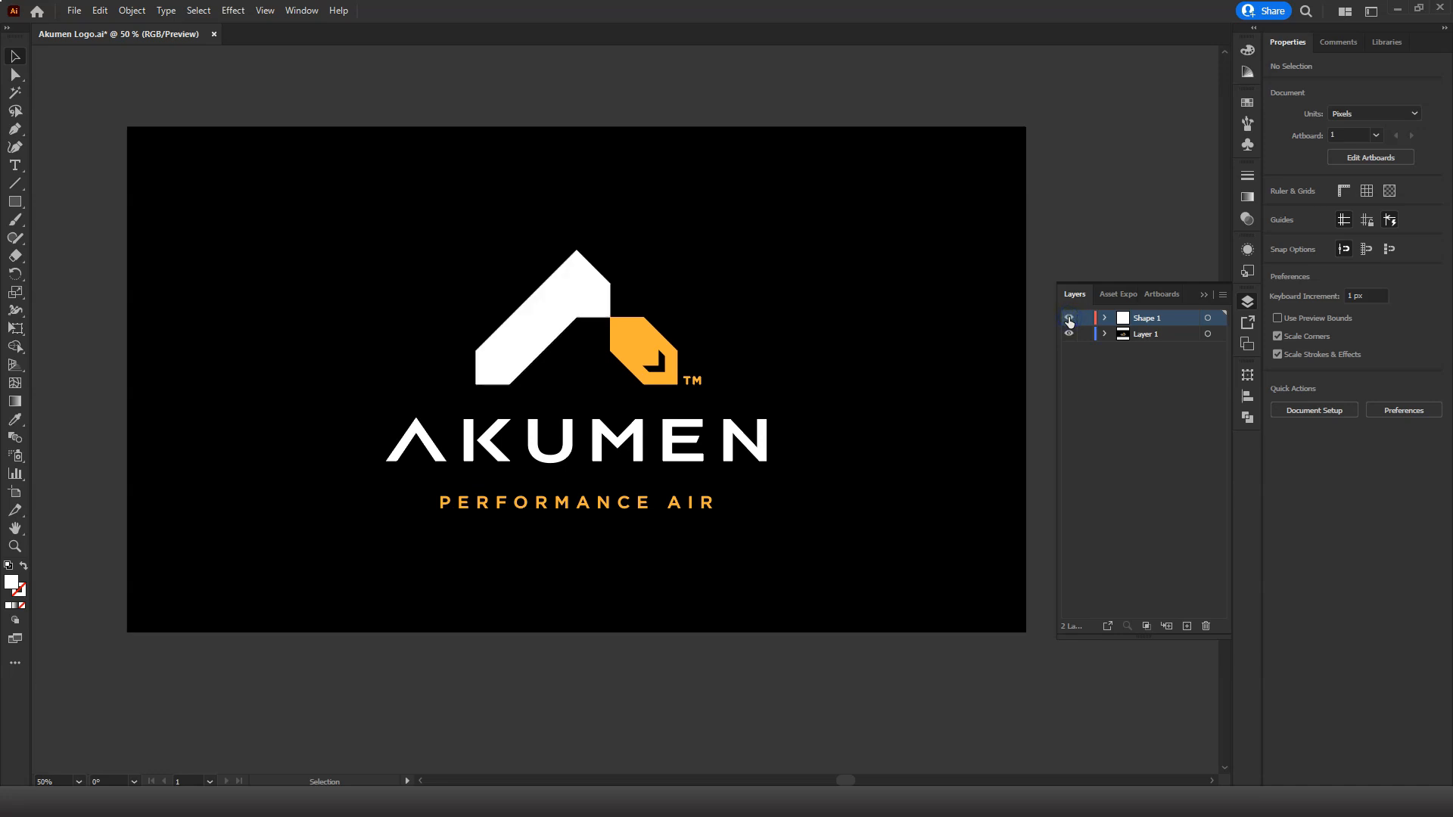
{"action": "left_click", "coordinate": [1068, 319]}
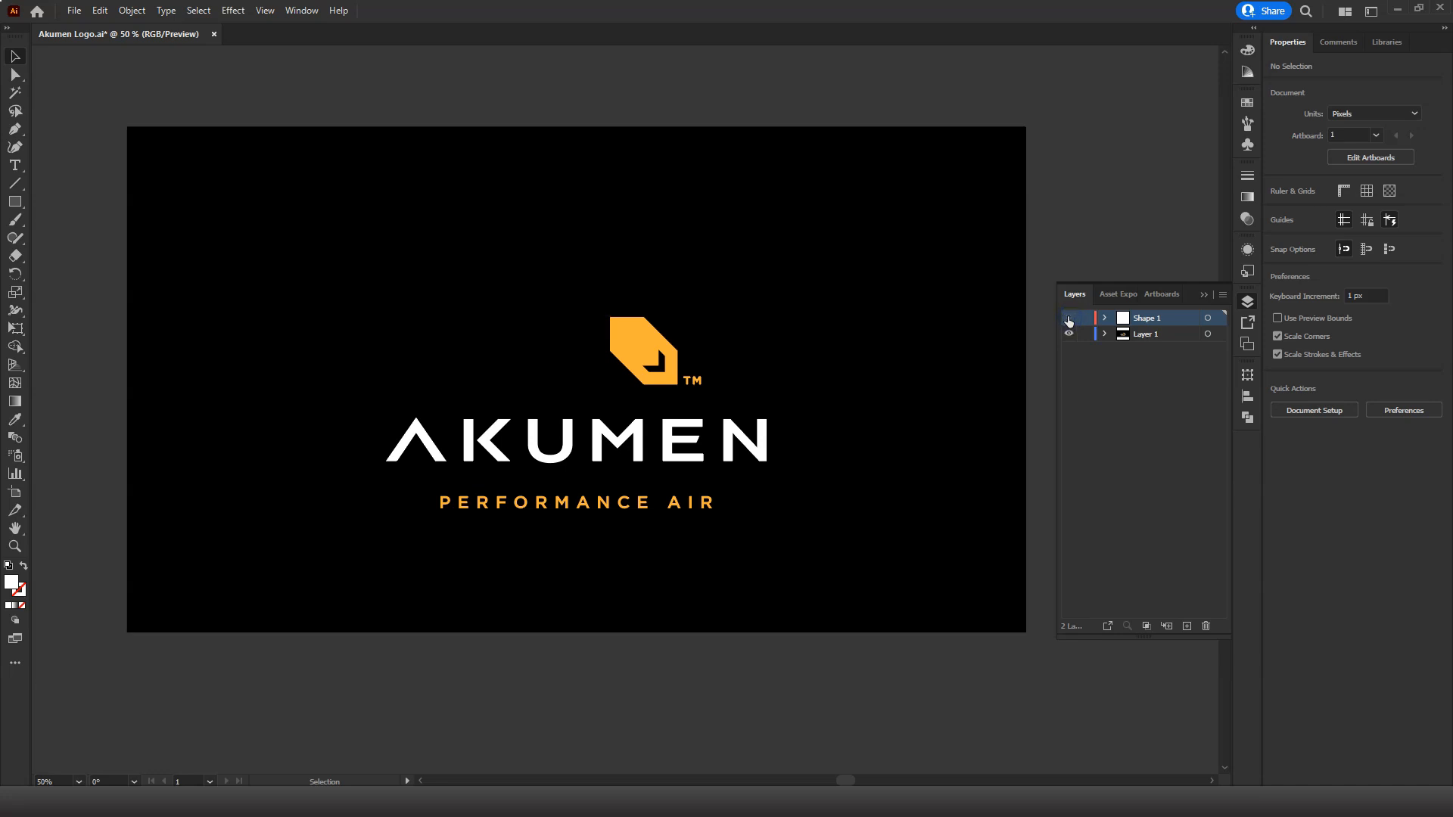
Create a new layer named Shape 2 above Shape 1.
{"action": "left_click", "coordinate": [1187, 626]}
{"action": "double_click", "coordinate": [1141, 321]}
{"action": "type", "text": "Shape 2"}
Move the orange shape of the icon mark from Layer 1 into the Shape 2 layer and hide that layer.
{"action": "left_click", "coordinate": [635, 342]}
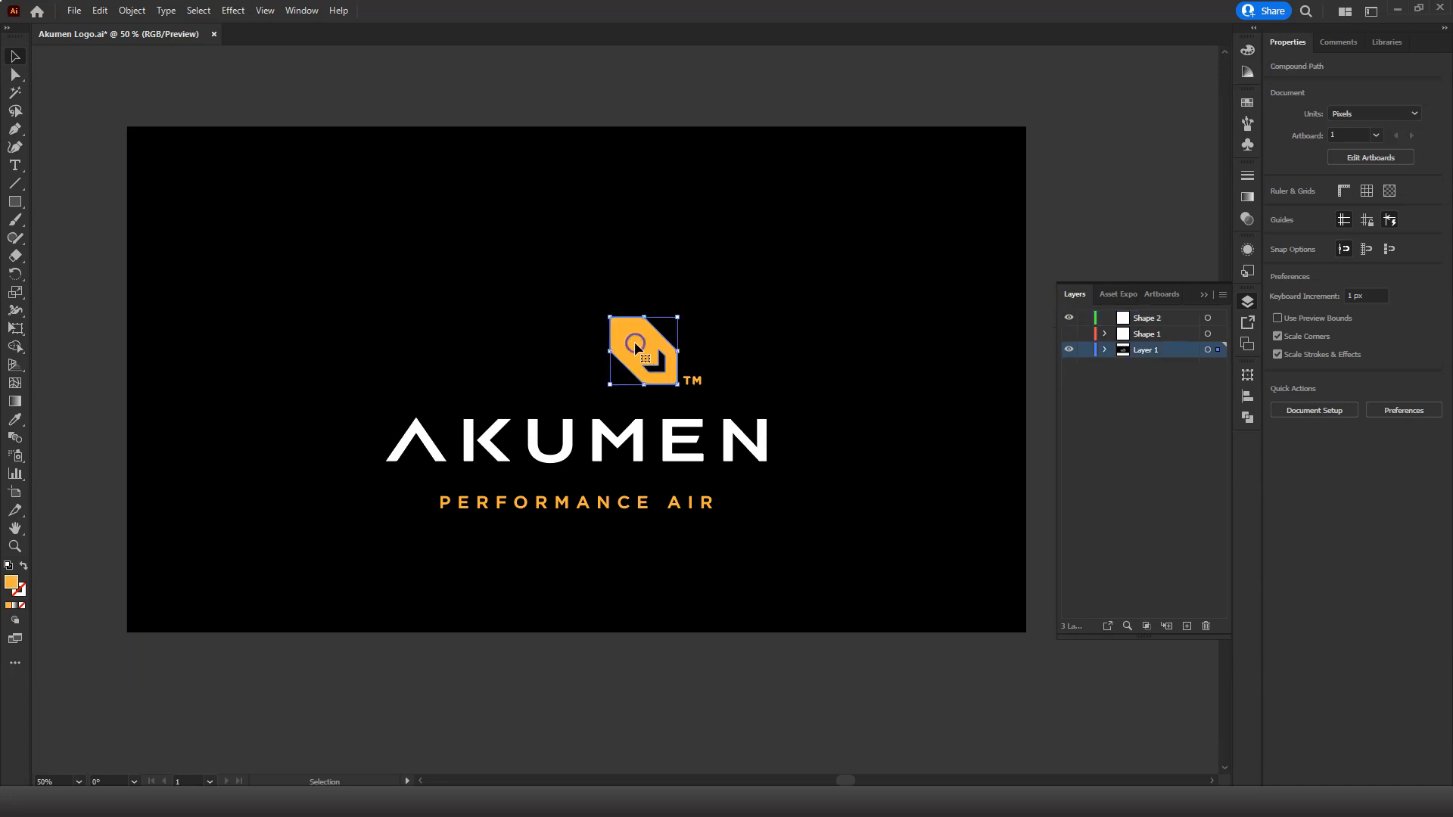
{"action": "left_click_drag", "start_coordinate": [1217, 349], "coordinate": [1218, 318]}
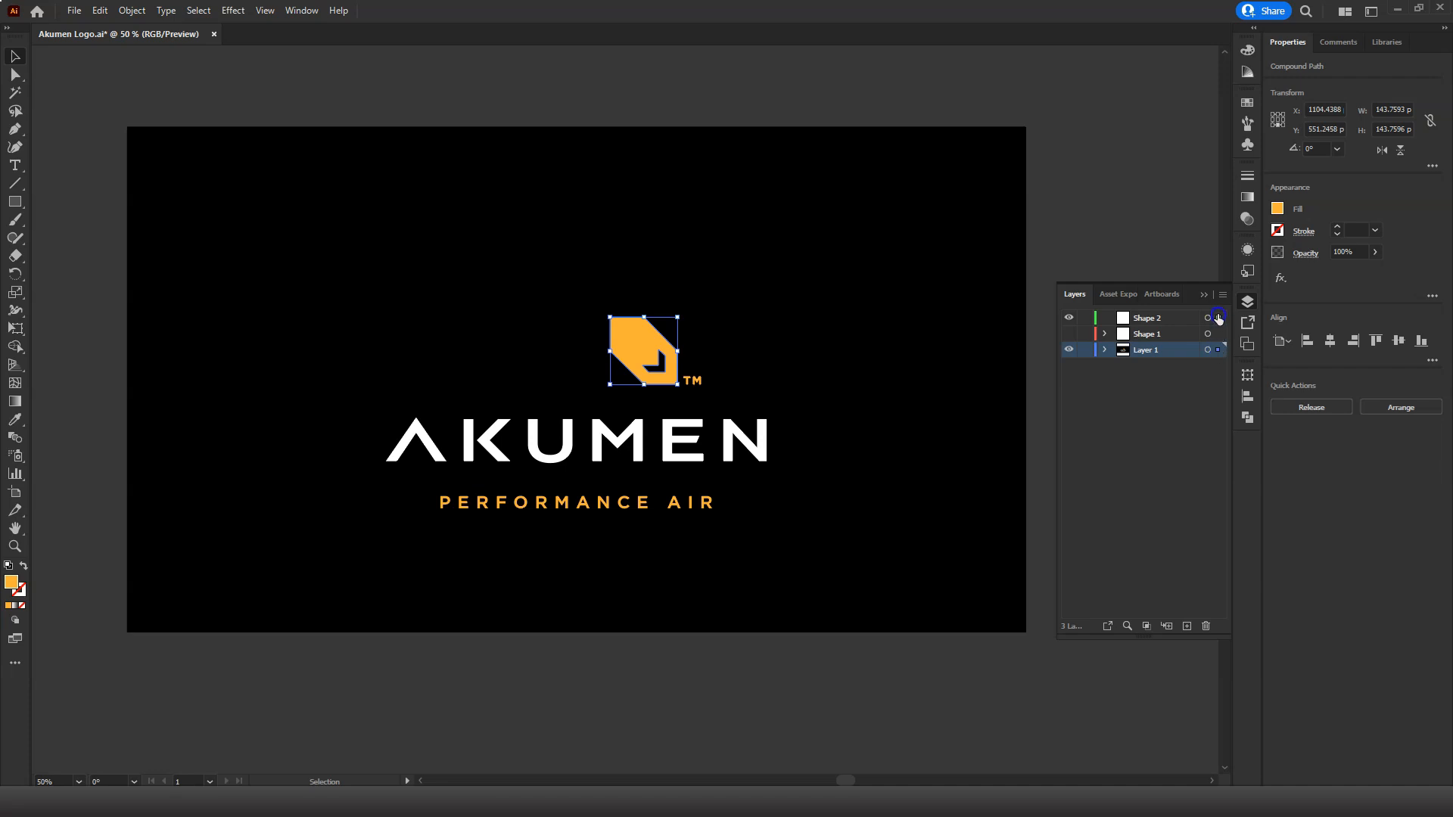
{"action": "left_click", "coordinate": [1069, 318]}
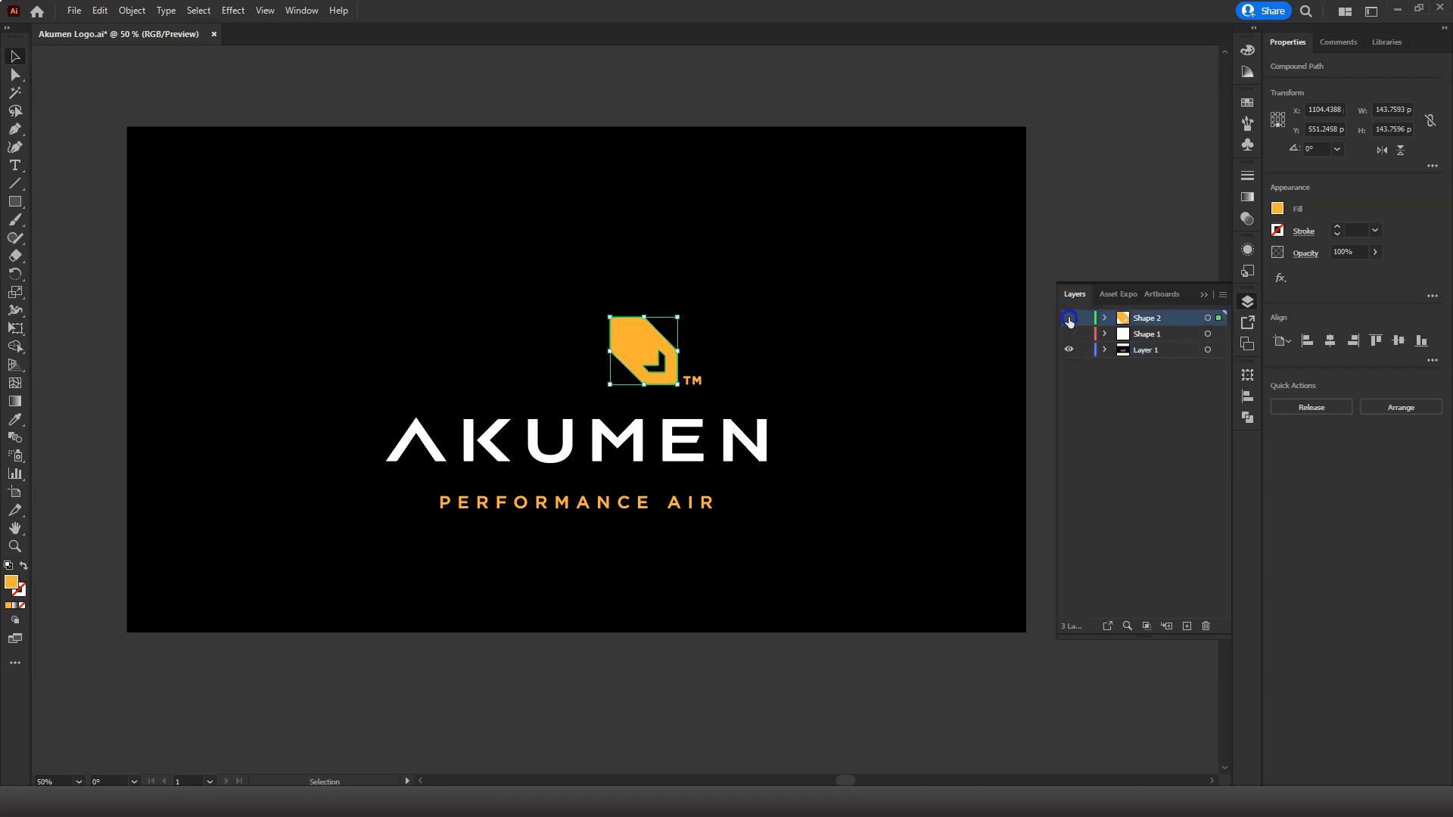
{"action": "left_click", "coordinate": [1069, 319]}
{"action": "left_click", "coordinate": [1068, 319]}
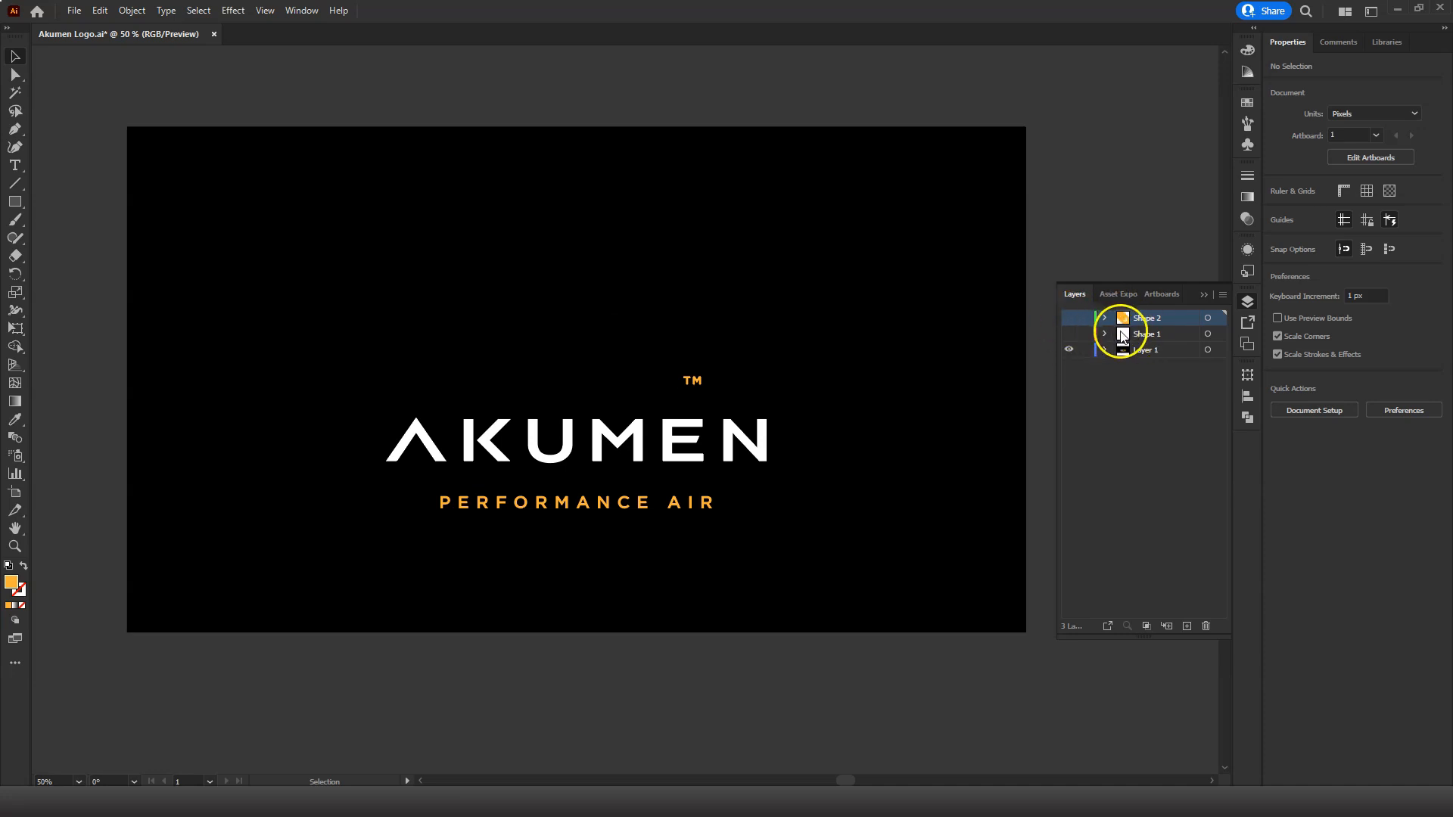
Select the T and the M of the trademark sign and unite them with Pathfinder.
{"action": "left_click", "coordinate": [690, 381]}
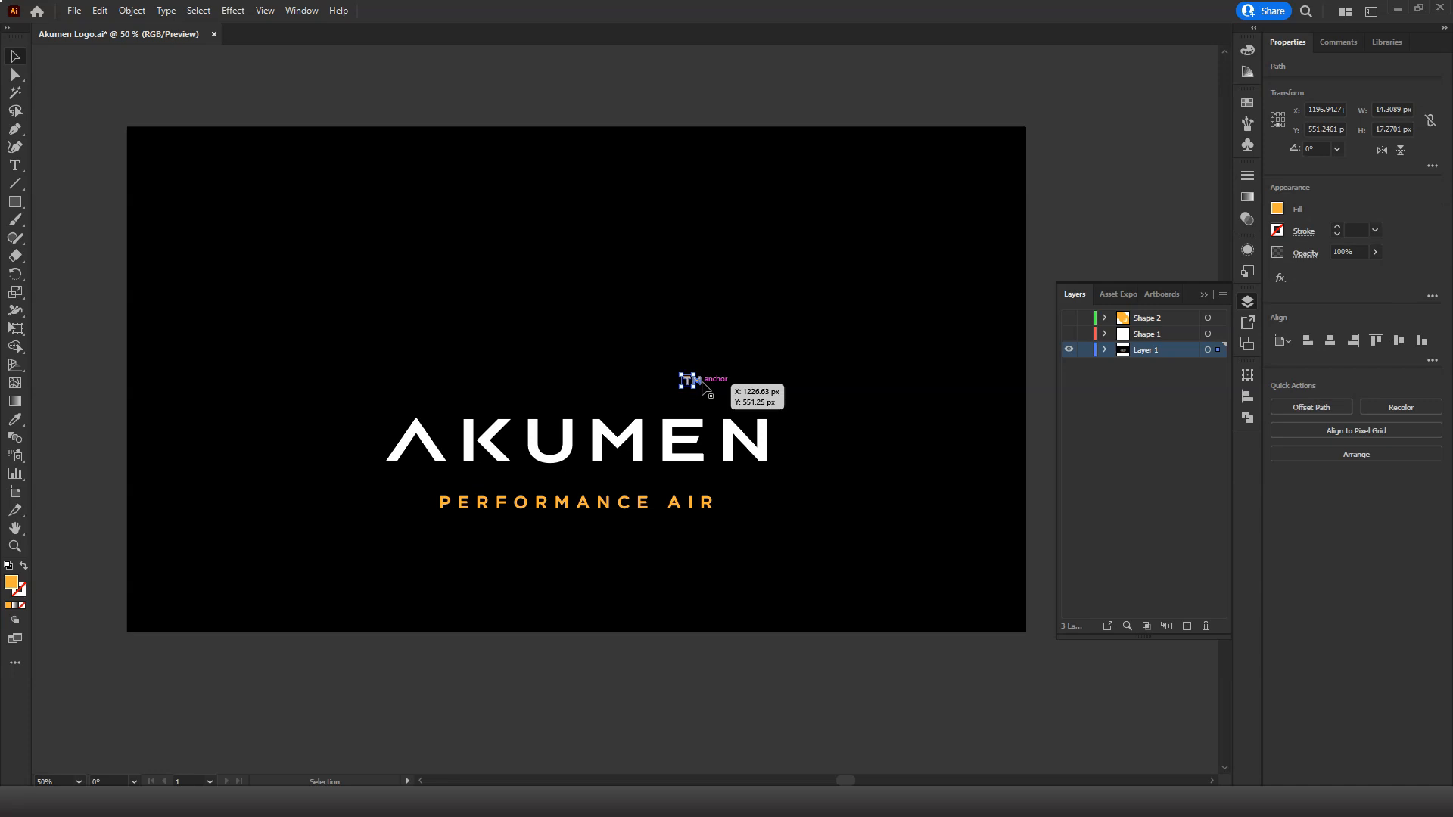
{"action": "left_click", "coordinate": [702, 383], "text": "shift"}
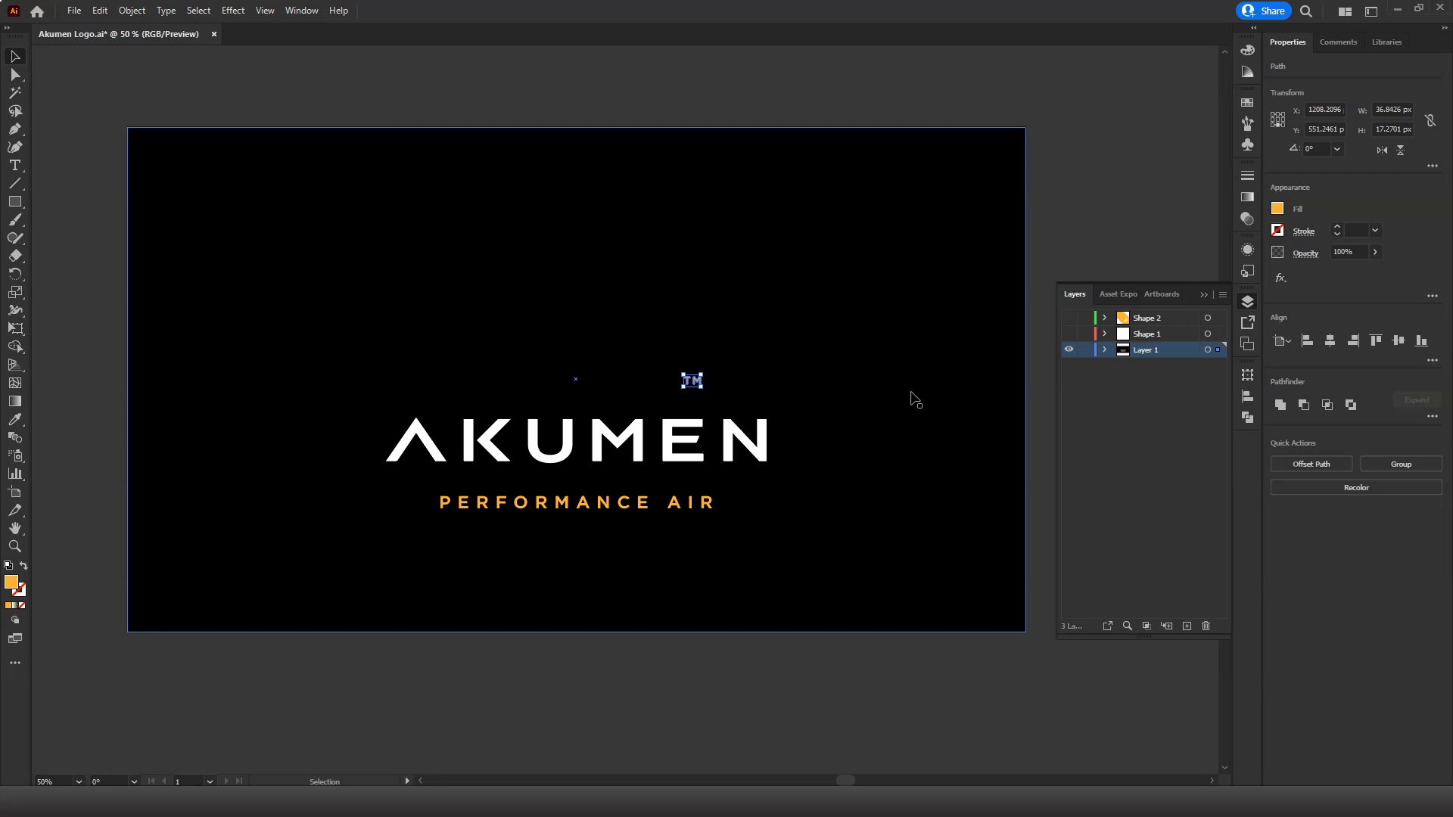
{"action": "left_click", "coordinate": [1280, 406]}
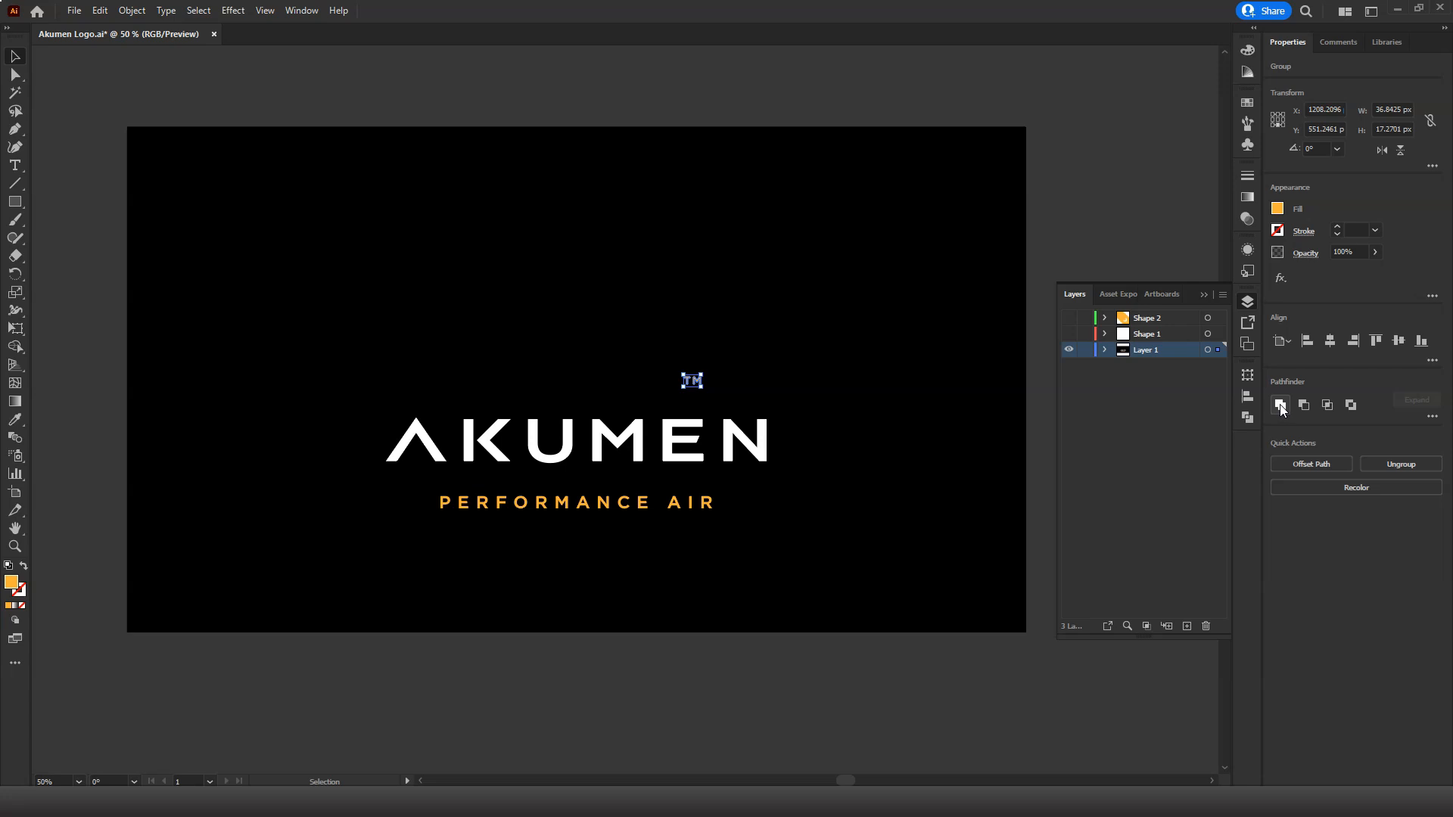
Create a new layer named TM above Layer 1, move the united trademark sign into it and hide the layer.
{"action": "left_click", "coordinate": [1187, 625]}
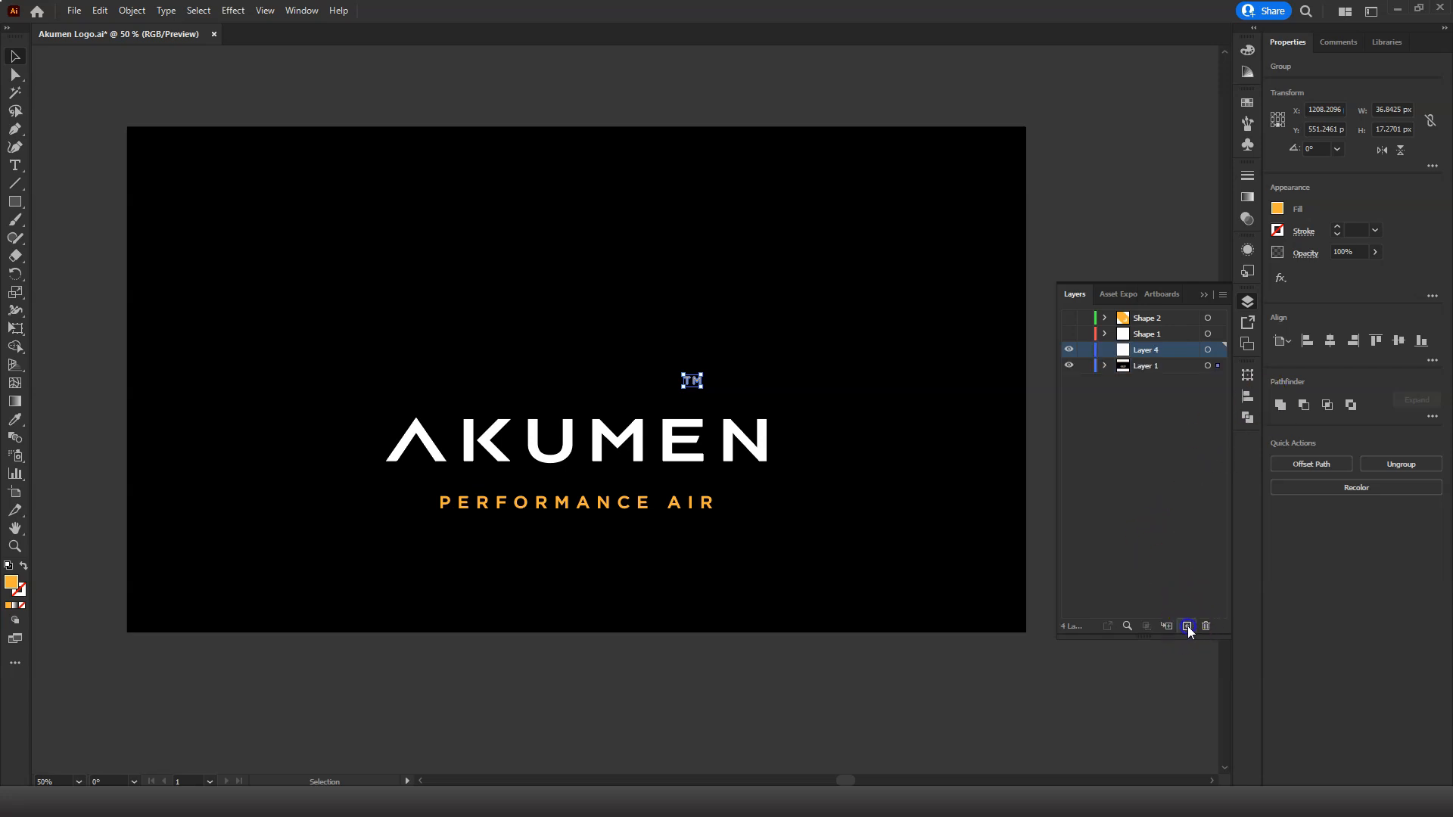
{"action": "double_click", "coordinate": [1156, 347]}
{"action": "type", "text": "TM"}
{"action": "left_click", "coordinate": [1217, 352]}
{"action": "left_click", "coordinate": [1069, 350]}
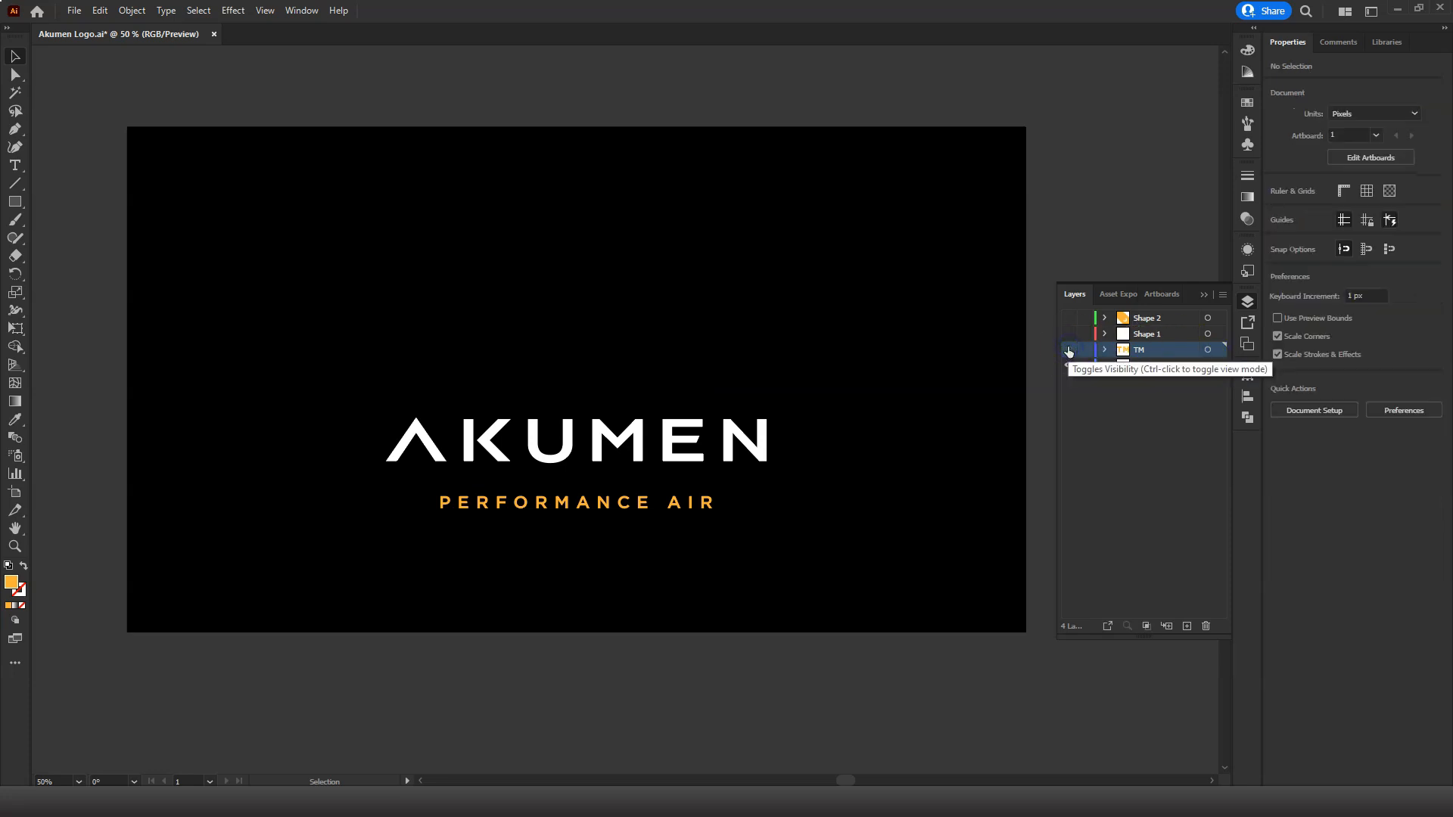
View the logo with the TM, Shape 1 and Shape 2 layers shown, and hide all three layers again.
{"action": "left_click_drag", "start_coordinate": [1069, 350], "coordinate": [1067, 321]}
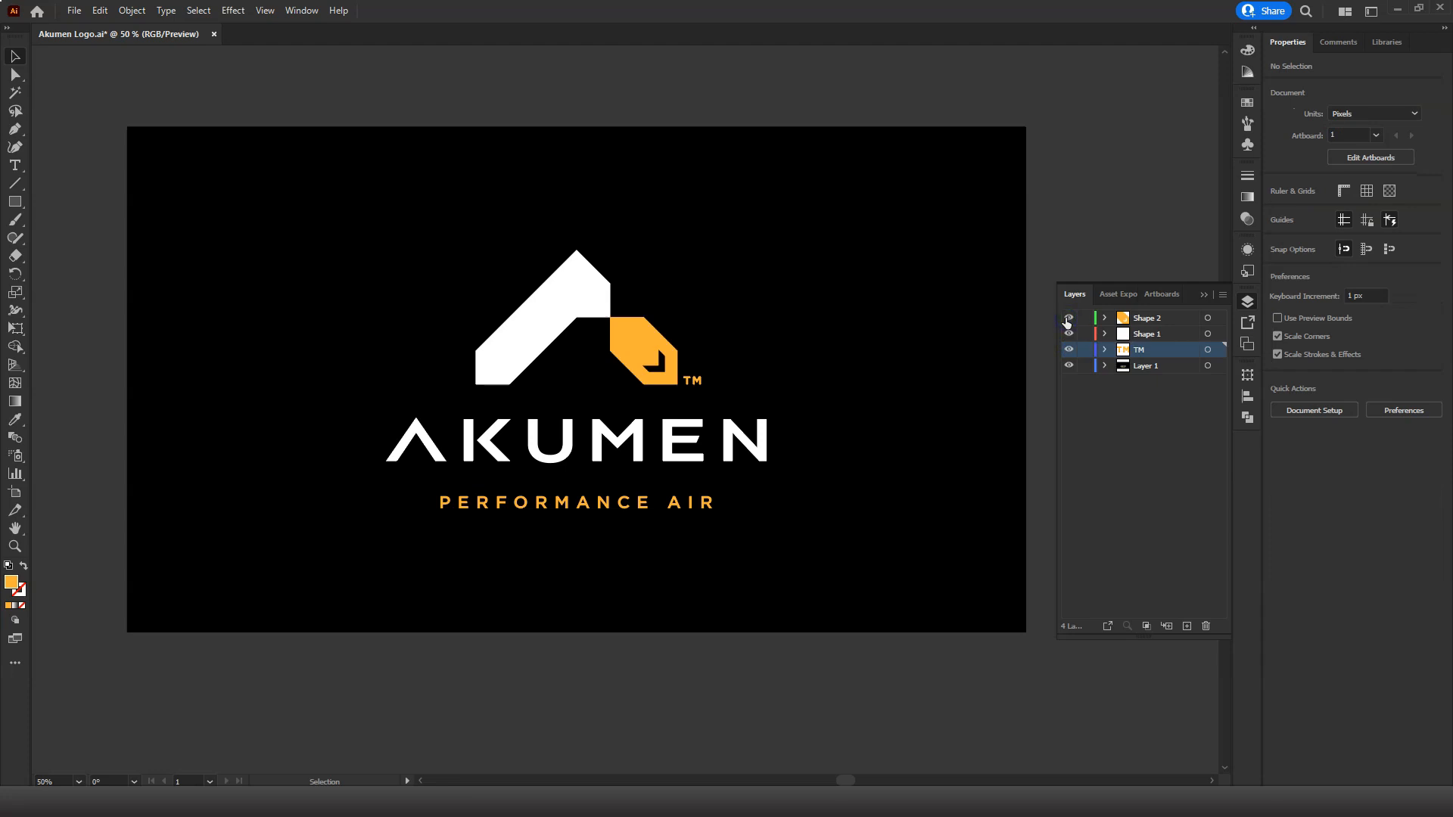
{"action": "left_click", "coordinate": [1162, 337]}
{"action": "left_click", "coordinate": [1137, 338]}
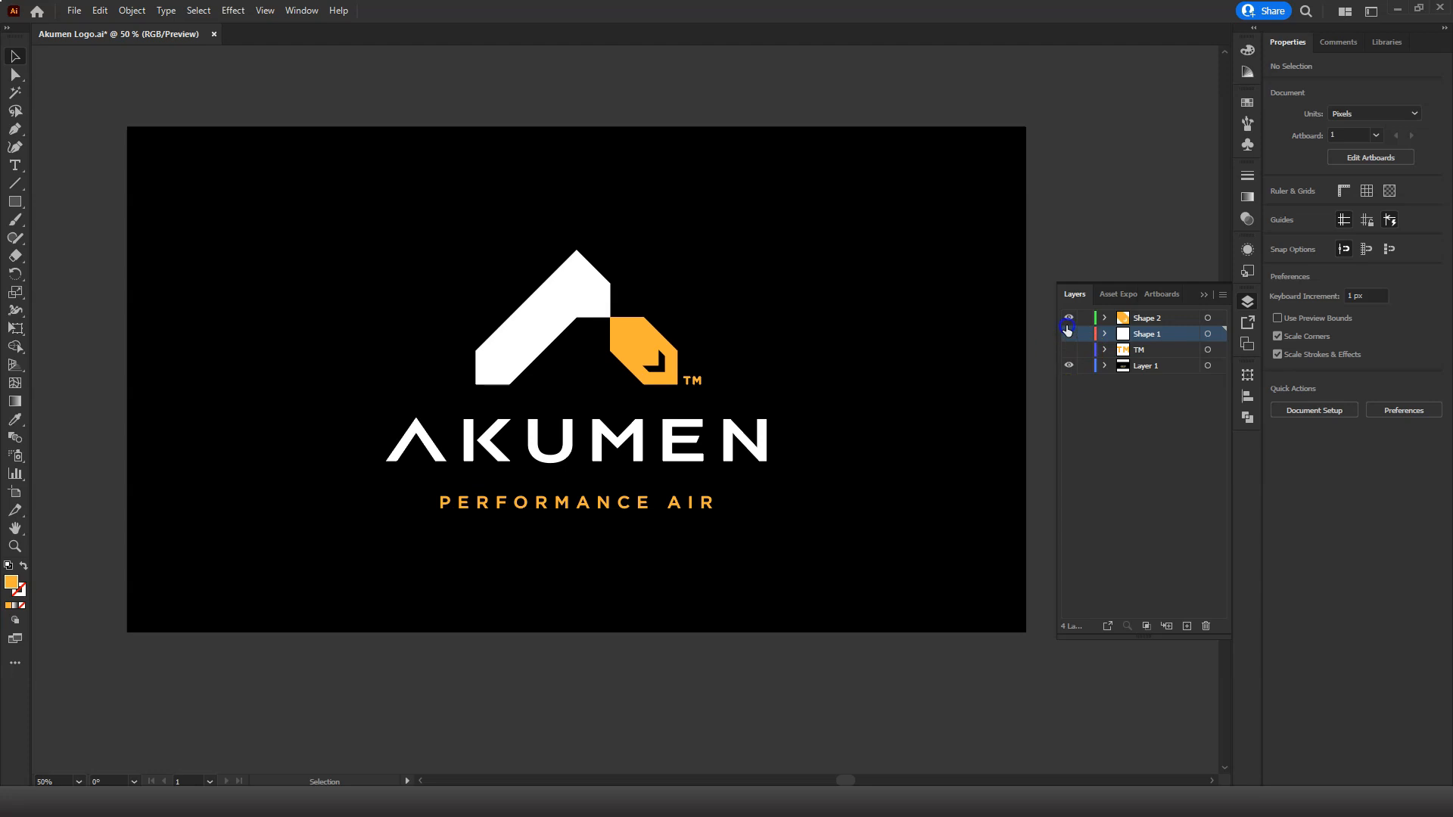
{"action": "left_click_drag", "start_coordinate": [1069, 350], "coordinate": [1067, 329]}
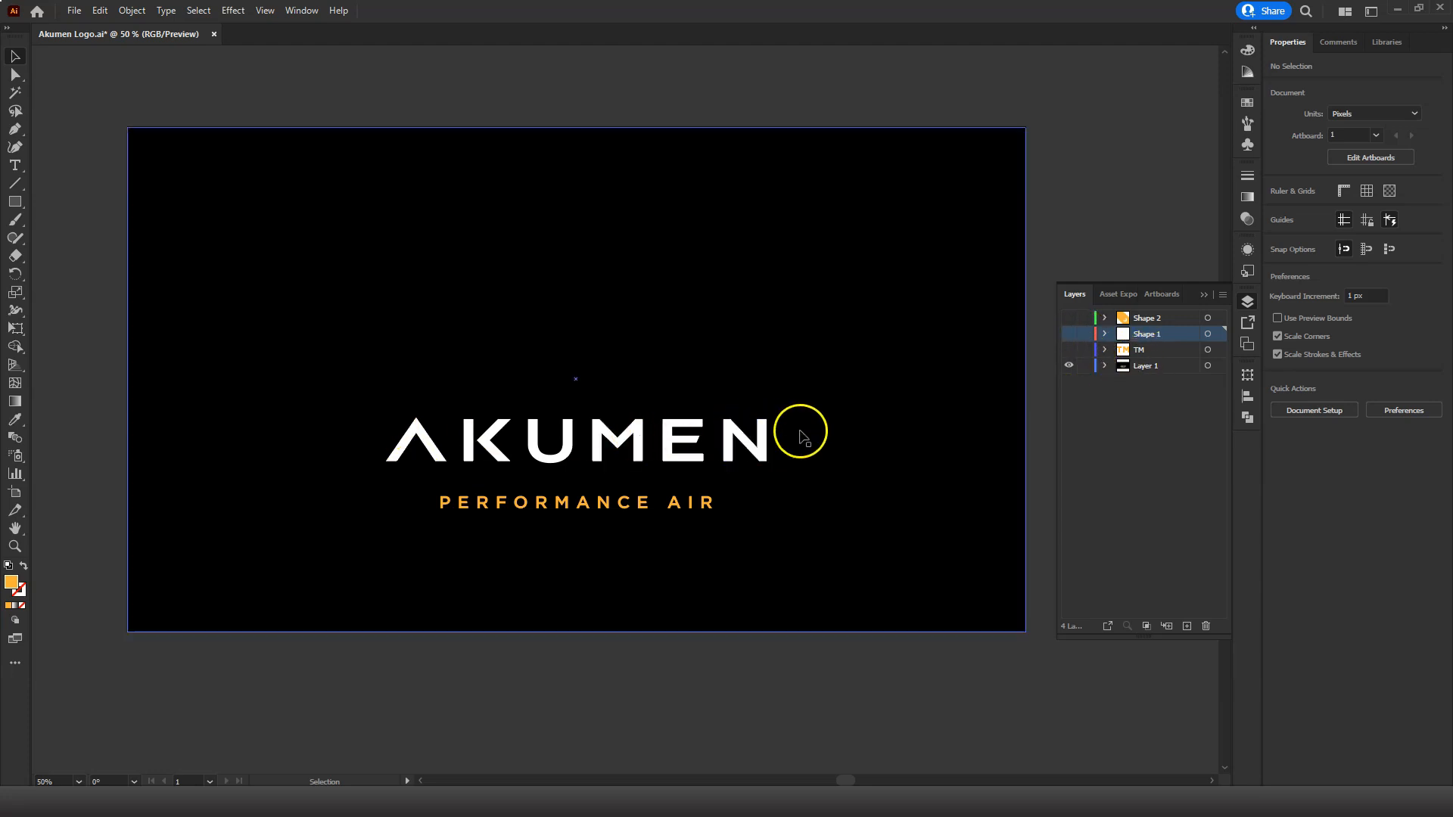
Create a new layer named AKUMEN and place it between the TM layer and Layer 1.
{"action": "left_click", "coordinate": [1186, 626]}
{"action": "left_click_drag", "start_coordinate": [1137, 332], "coordinate": [1143, 367]}
{"action": "double_click", "coordinate": [1143, 364]}
{"action": "type", "text": "AKUMEN"}
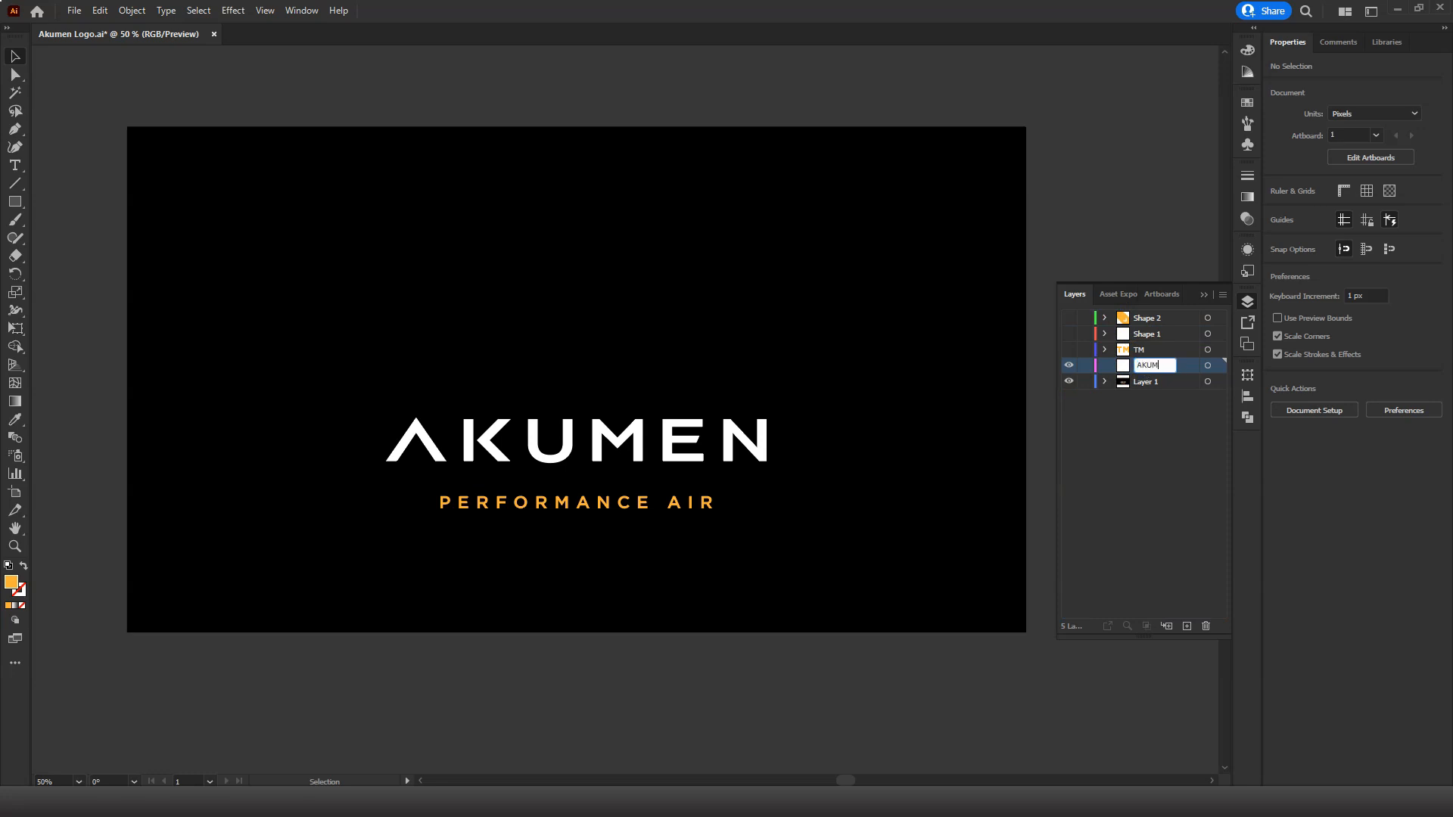
{"action": "left_click", "coordinate": [1142, 416]}
{"action": "left_click", "coordinate": [1173, 366]}
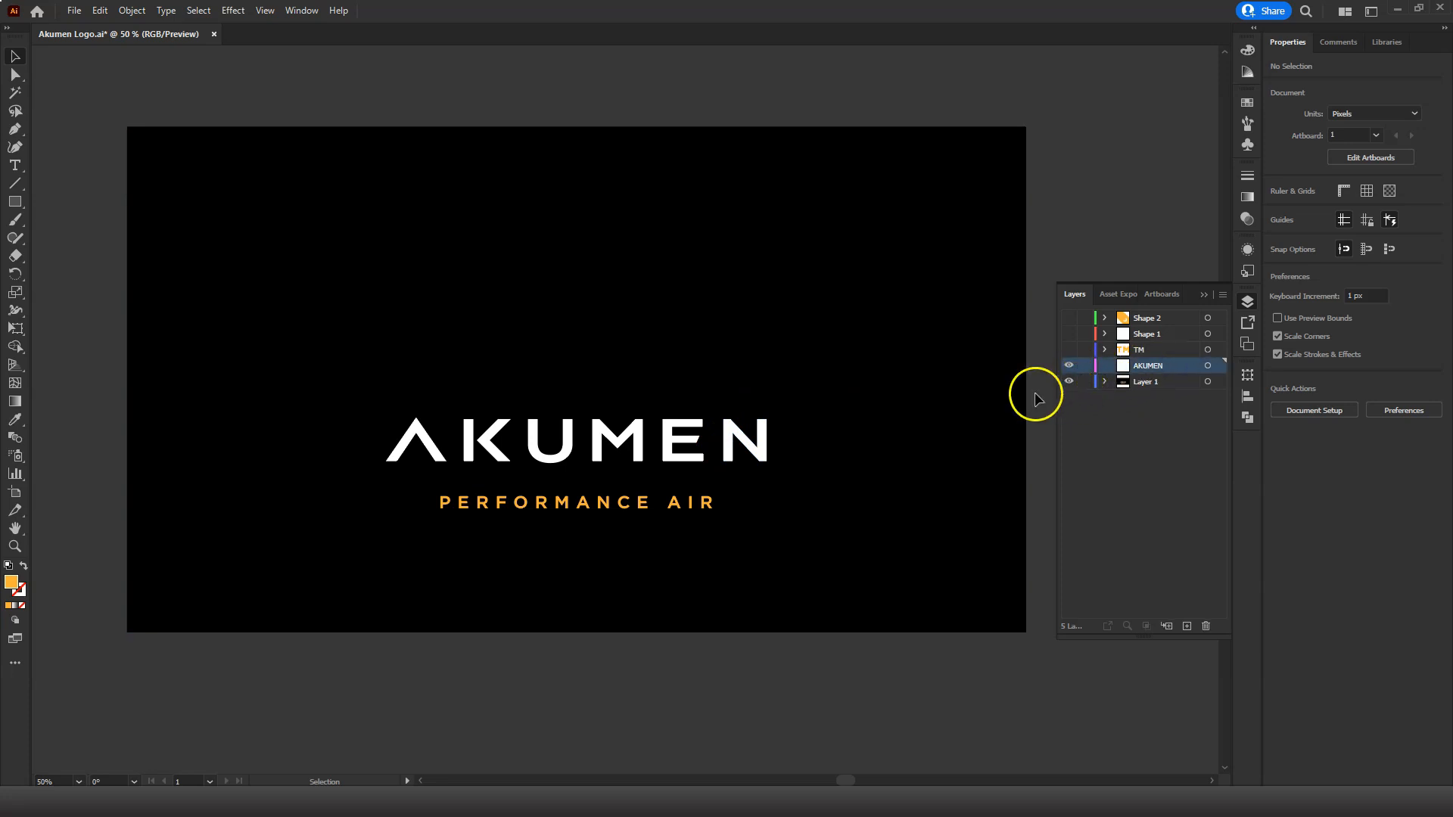
Move all six letters of the wordmark into the AKUMEN layer and check it by toggling the layer's visibility.
{"action": "left_click", "coordinate": [433, 443]}
{"action": "left_click", "coordinate": [471, 441], "text": "shift"}
{"action": "left_click", "coordinate": [551, 443], "text": "shift"}
{"action": "left_click", "coordinate": [617, 442], "text": "shift"}
{"action": "left_click", "coordinate": [664, 436], "text": "shift"}
{"action": "left_click", "coordinate": [728, 438], "text": "shift"}
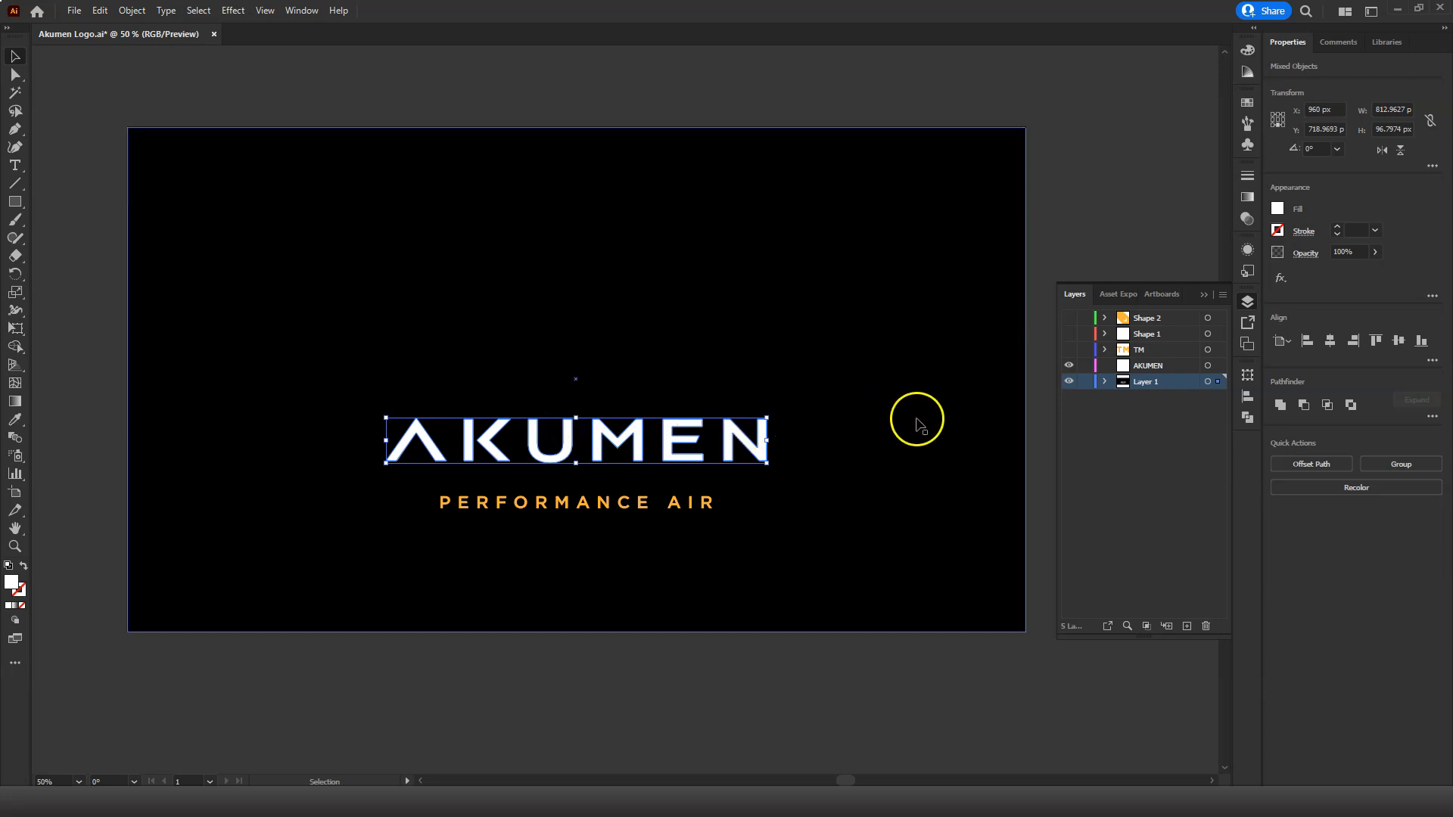
{"action": "left_click_drag", "start_coordinate": [1218, 383], "coordinate": [1219, 368]}
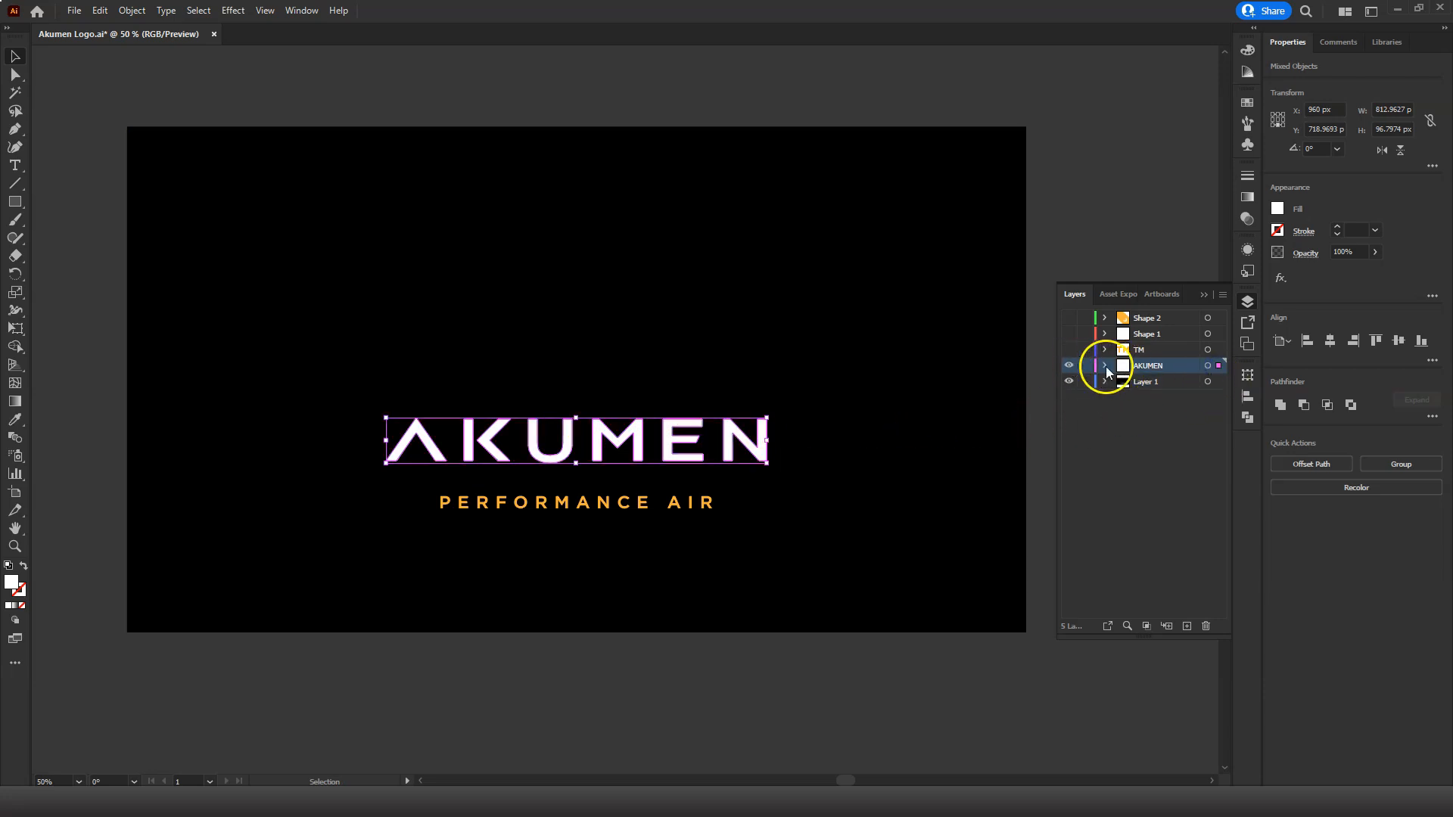
{"action": "left_click", "coordinate": [1069, 368]}
{"action": "left_click", "coordinate": [1069, 367]}
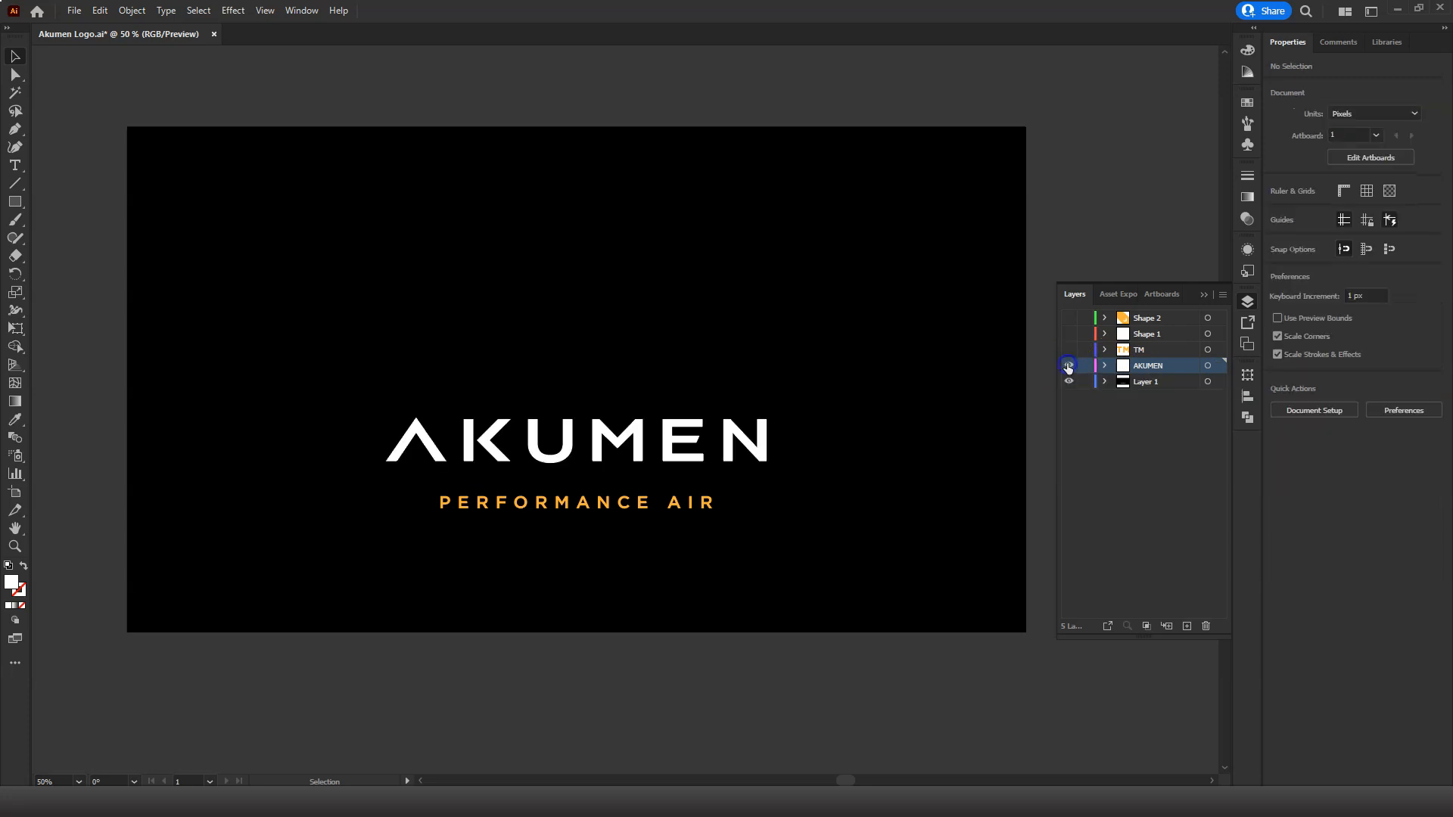
{"action": "left_click", "coordinate": [1069, 367]}
{"action": "left_click", "coordinate": [1069, 367]}
Create a new layer named Strapline and place it directly below the AKUMEN layer.
{"action": "left_click", "coordinate": [1187, 626]}
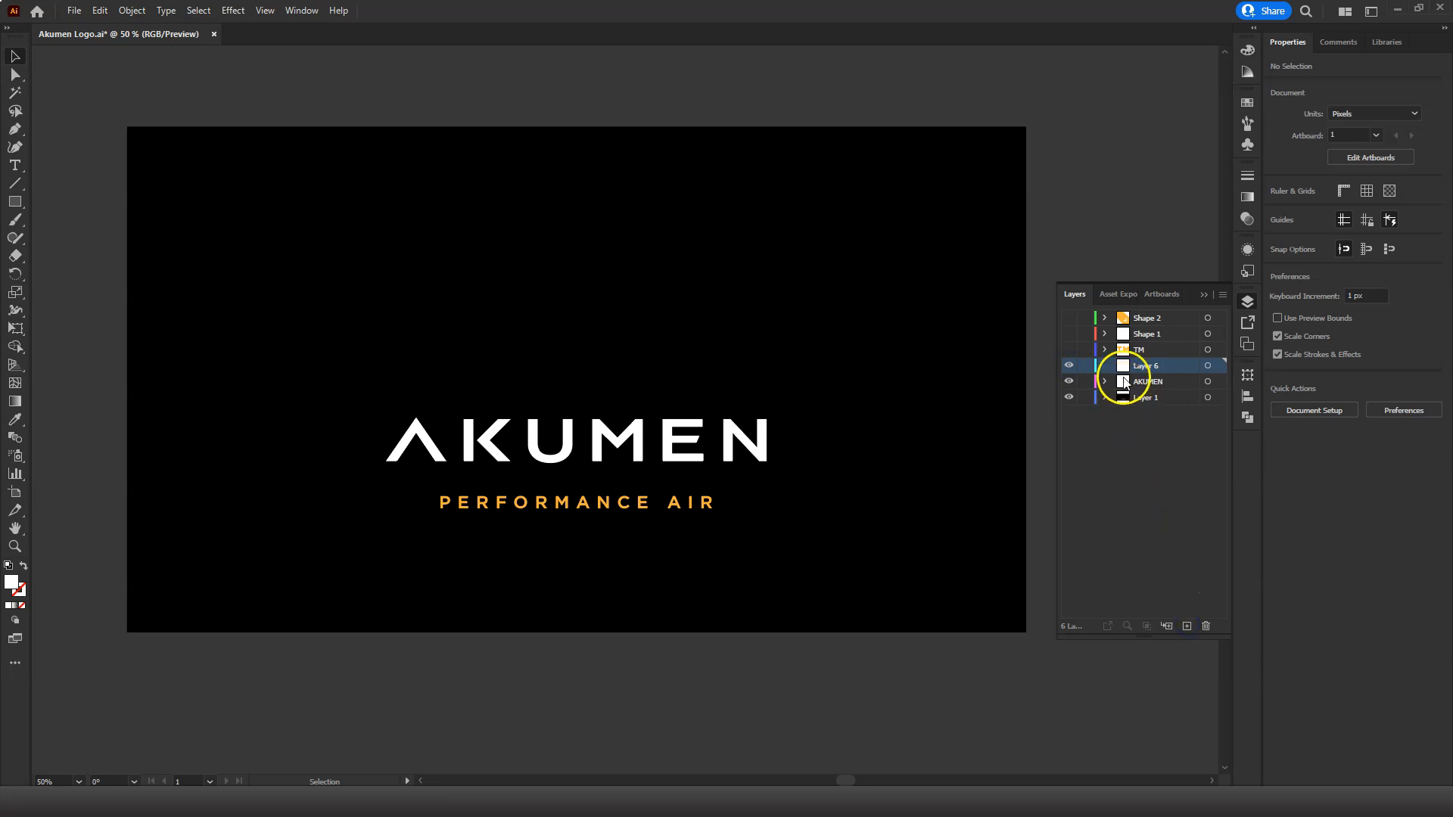
{"action": "left_click_drag", "start_coordinate": [1124, 384], "coordinate": [1143, 386]}
{"action": "type", "text": "Strapline"}
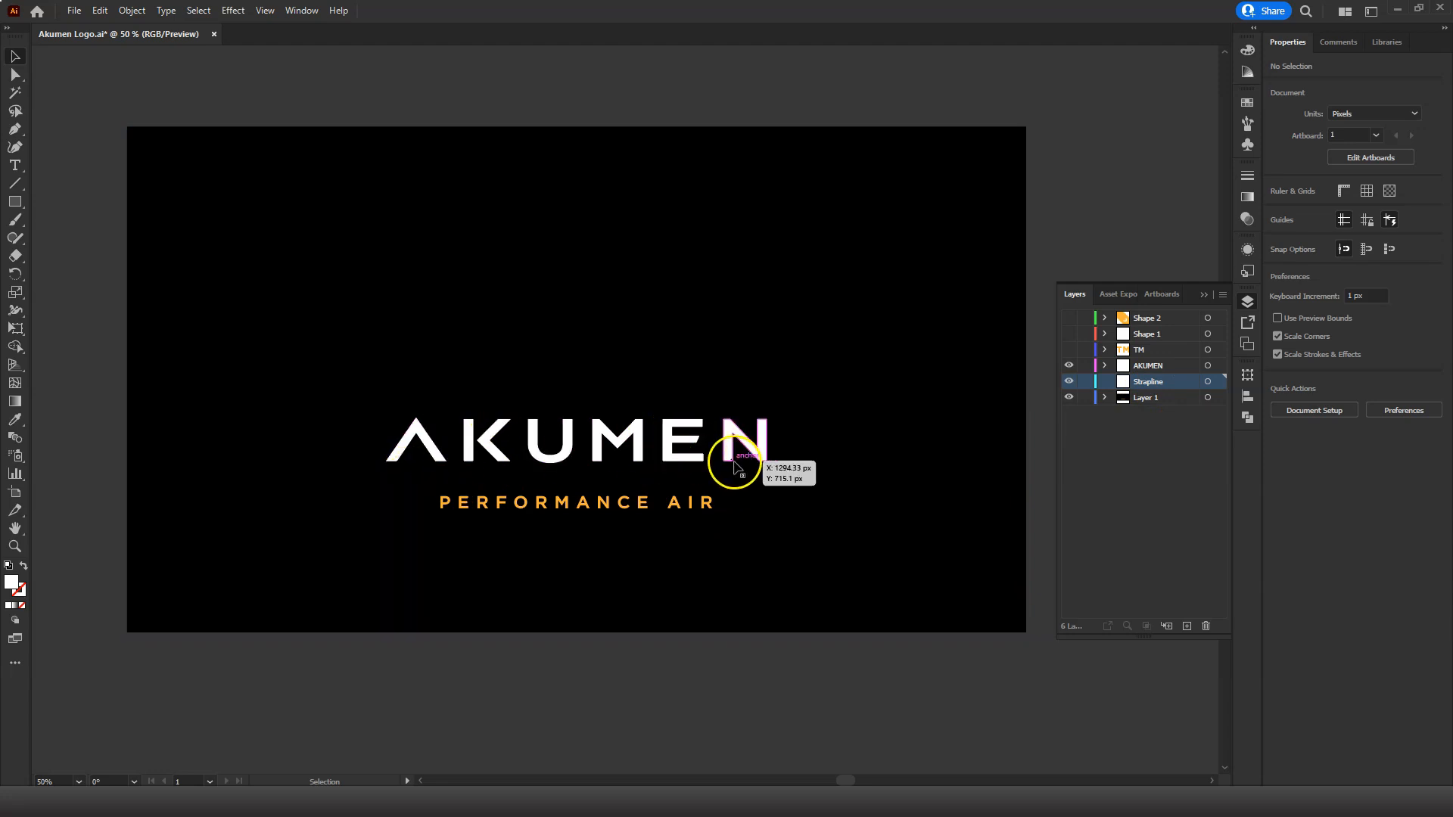
Move all PERFORMANCE AIR letters, without the black background rectangle, into the Strapline layer and hide that layer.
{"action": "left_click", "coordinate": [690, 503]}
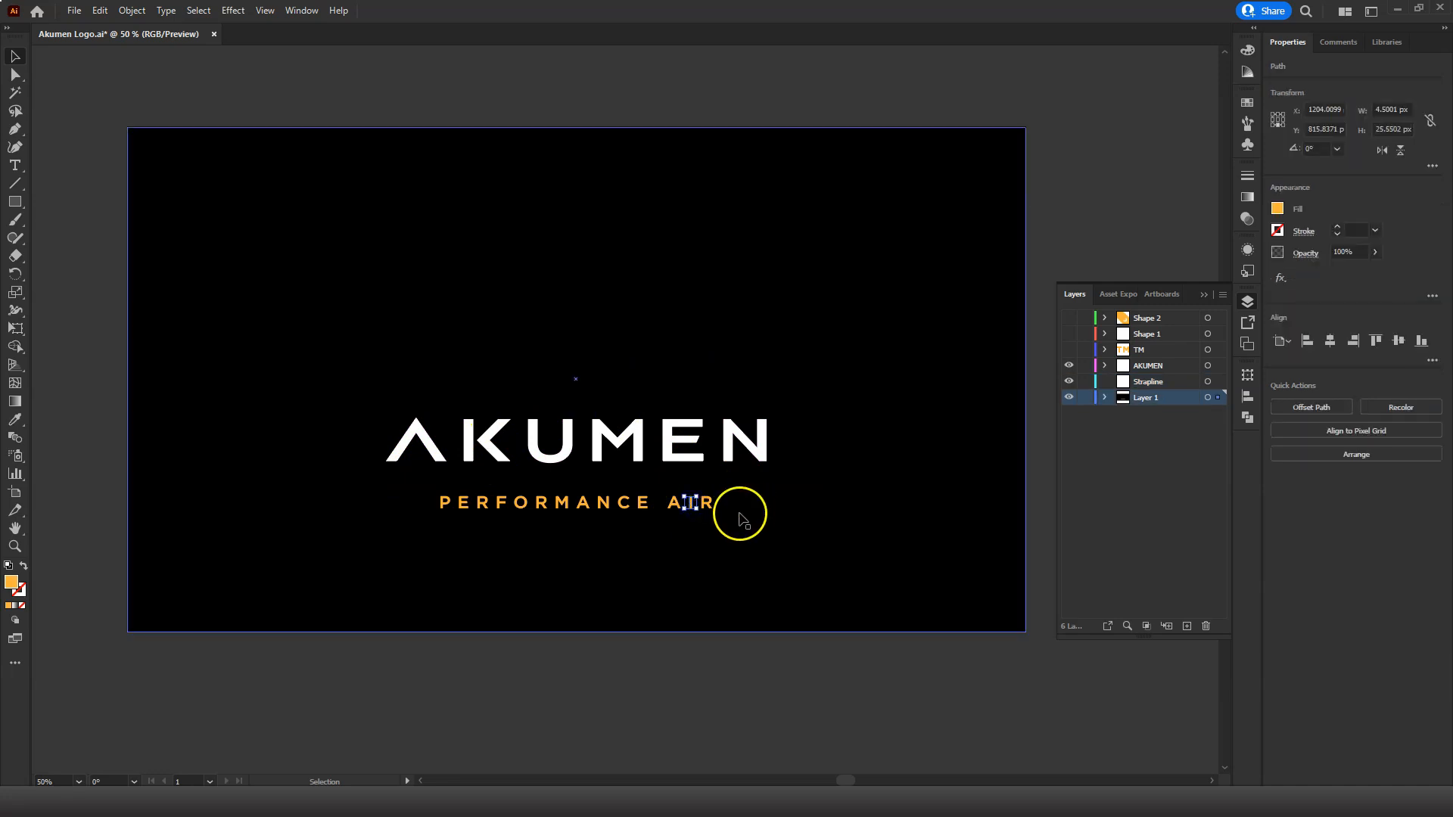
{"action": "left_click_drag", "start_coordinate": [745, 685], "coordinate": [392, 494]}
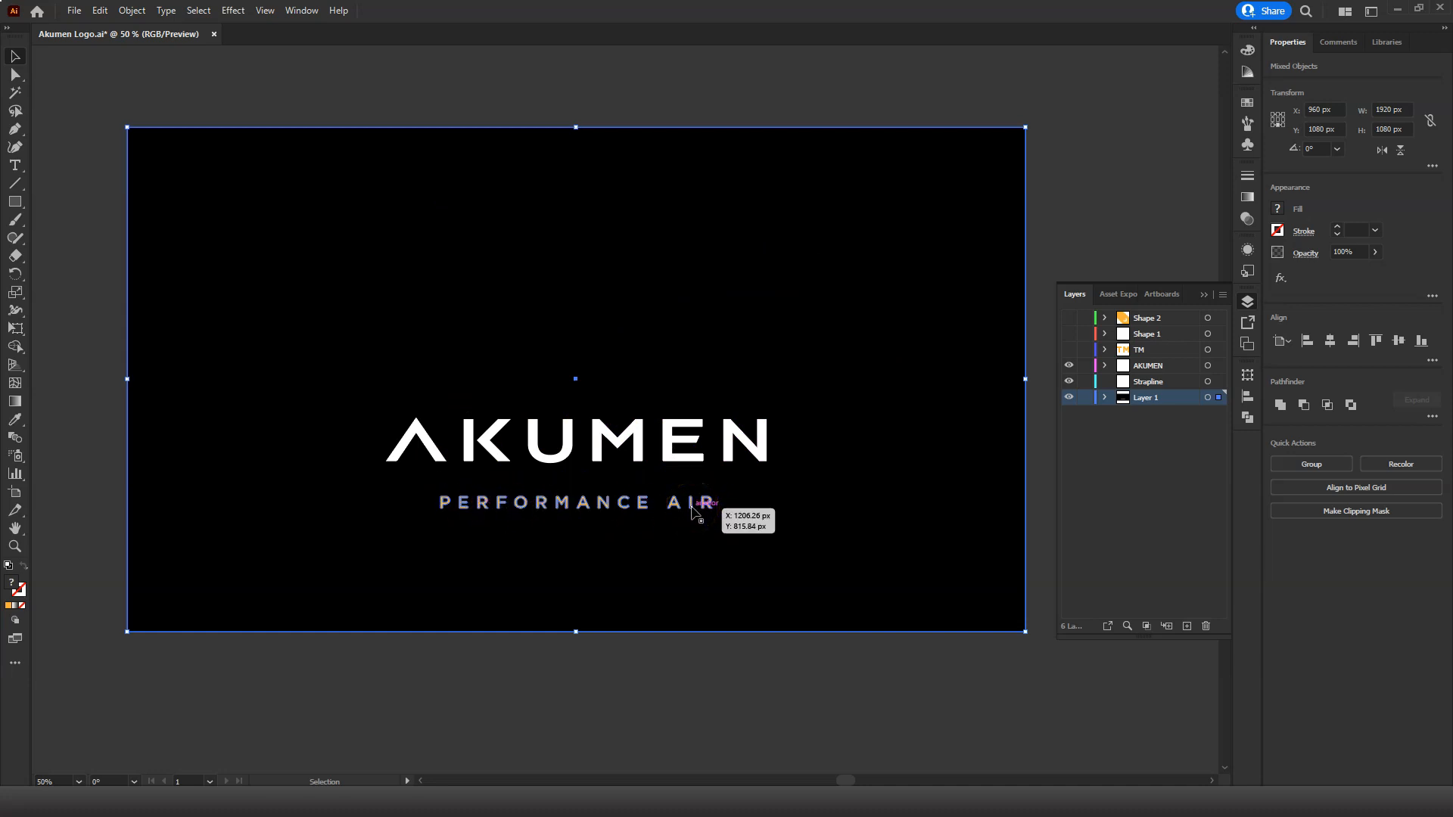
{"action": "left_click", "coordinate": [664, 573], "text": "shift"}
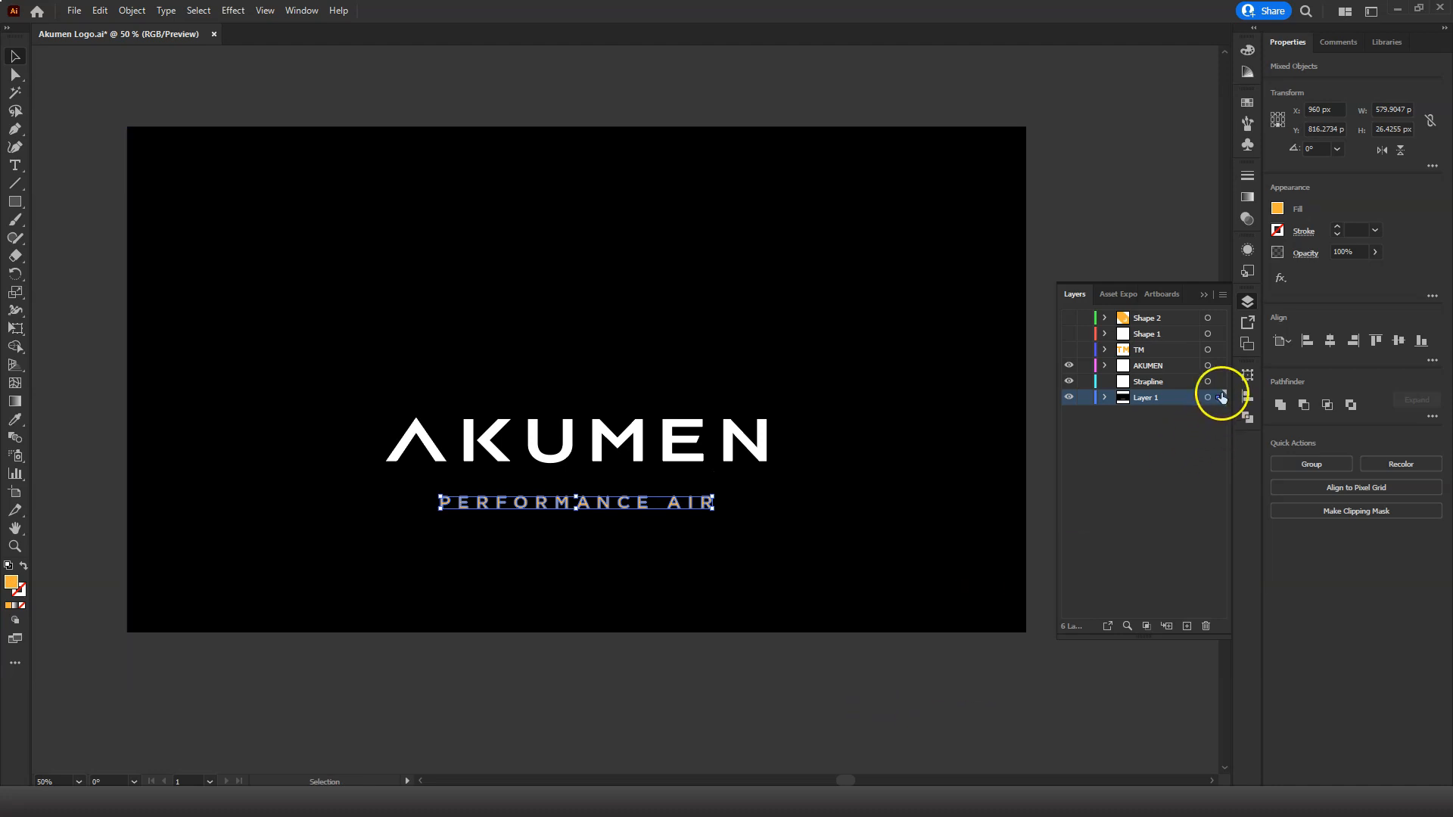
{"action": "left_click_drag", "start_coordinate": [1219, 398], "coordinate": [1219, 381]}
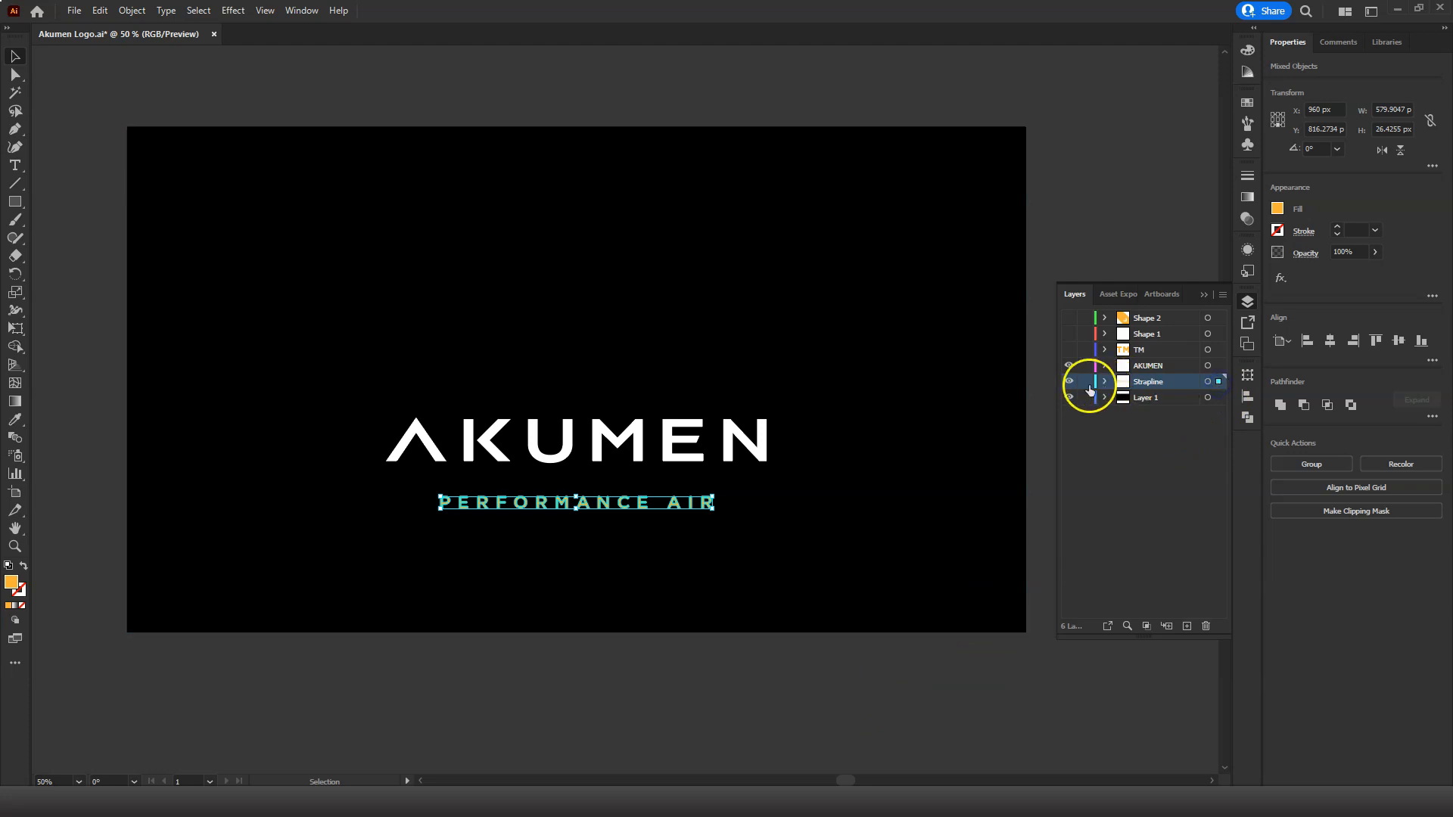
{"action": "left_click", "coordinate": [1068, 381]}
{"action": "left_click", "coordinate": [1069, 382]}
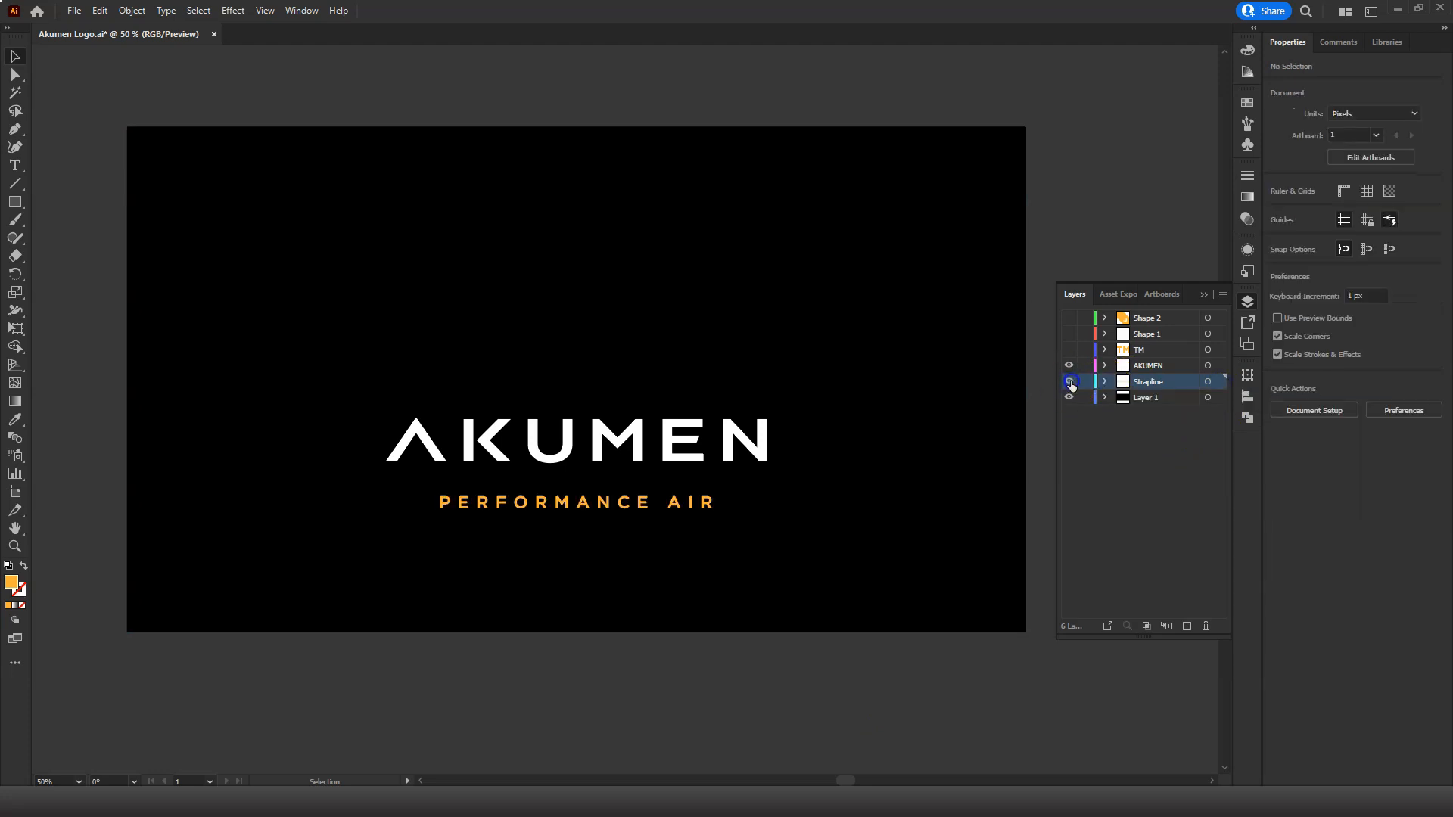
{"action": "left_click", "coordinate": [1069, 381]}
Inspect the rectangle remaining in Layer 1, collapse the layer and rename it as Background.
{"action": "left_click", "coordinate": [1106, 398]}
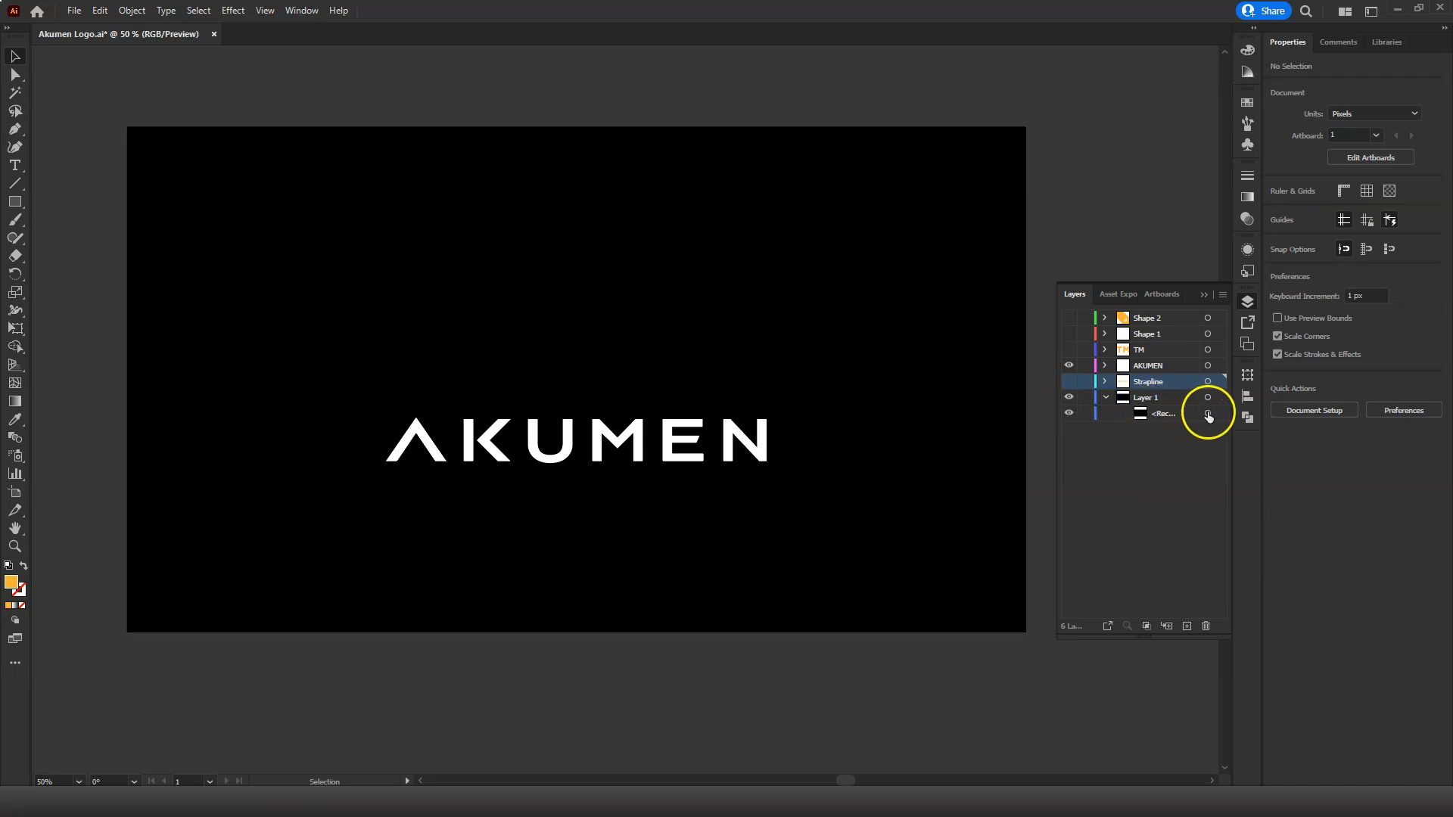
{"action": "left_click", "coordinate": [1208, 413]}
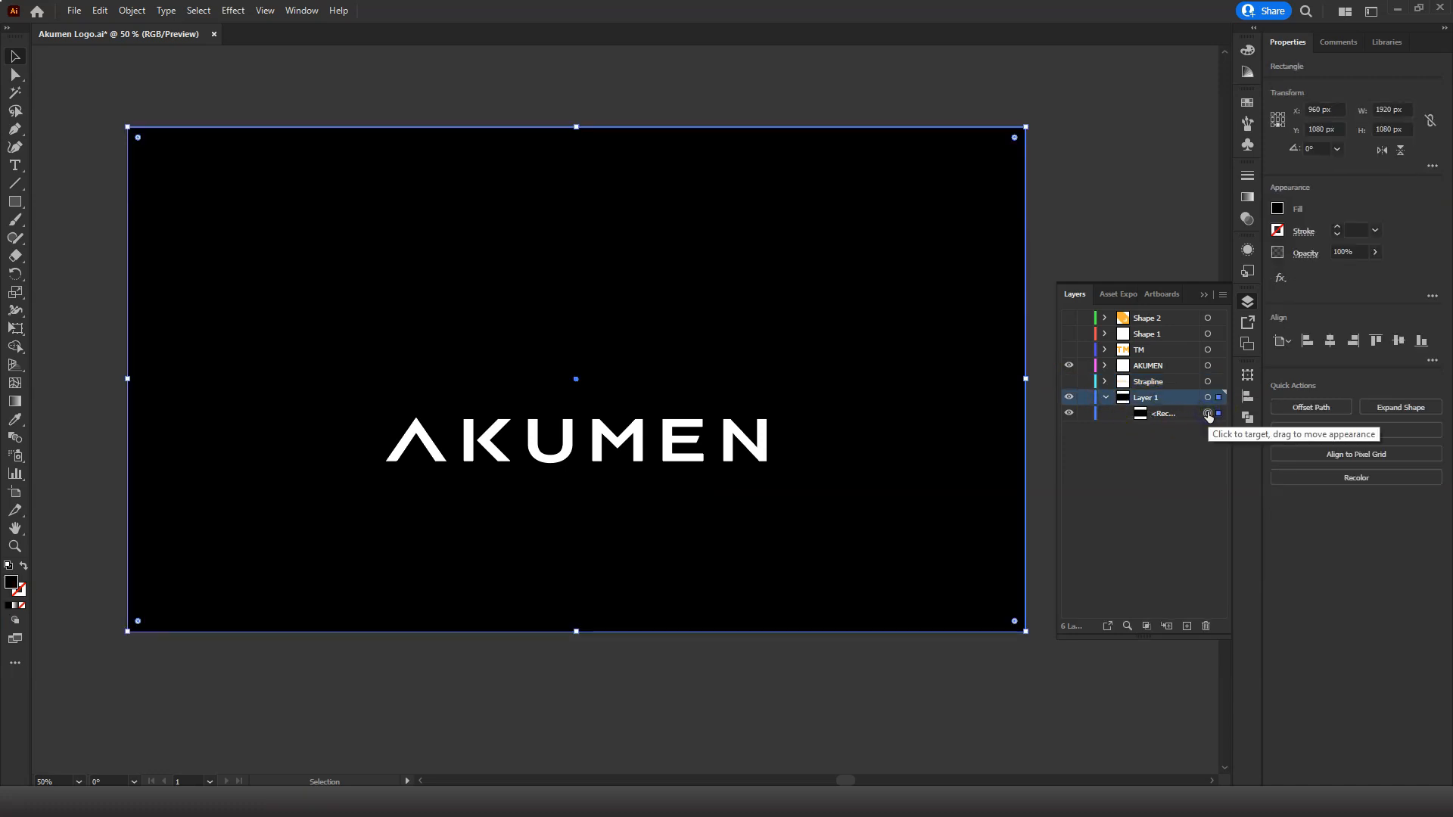
{"action": "left_click", "coordinate": [1070, 397]}
{"action": "left_click", "coordinate": [1070, 396]}
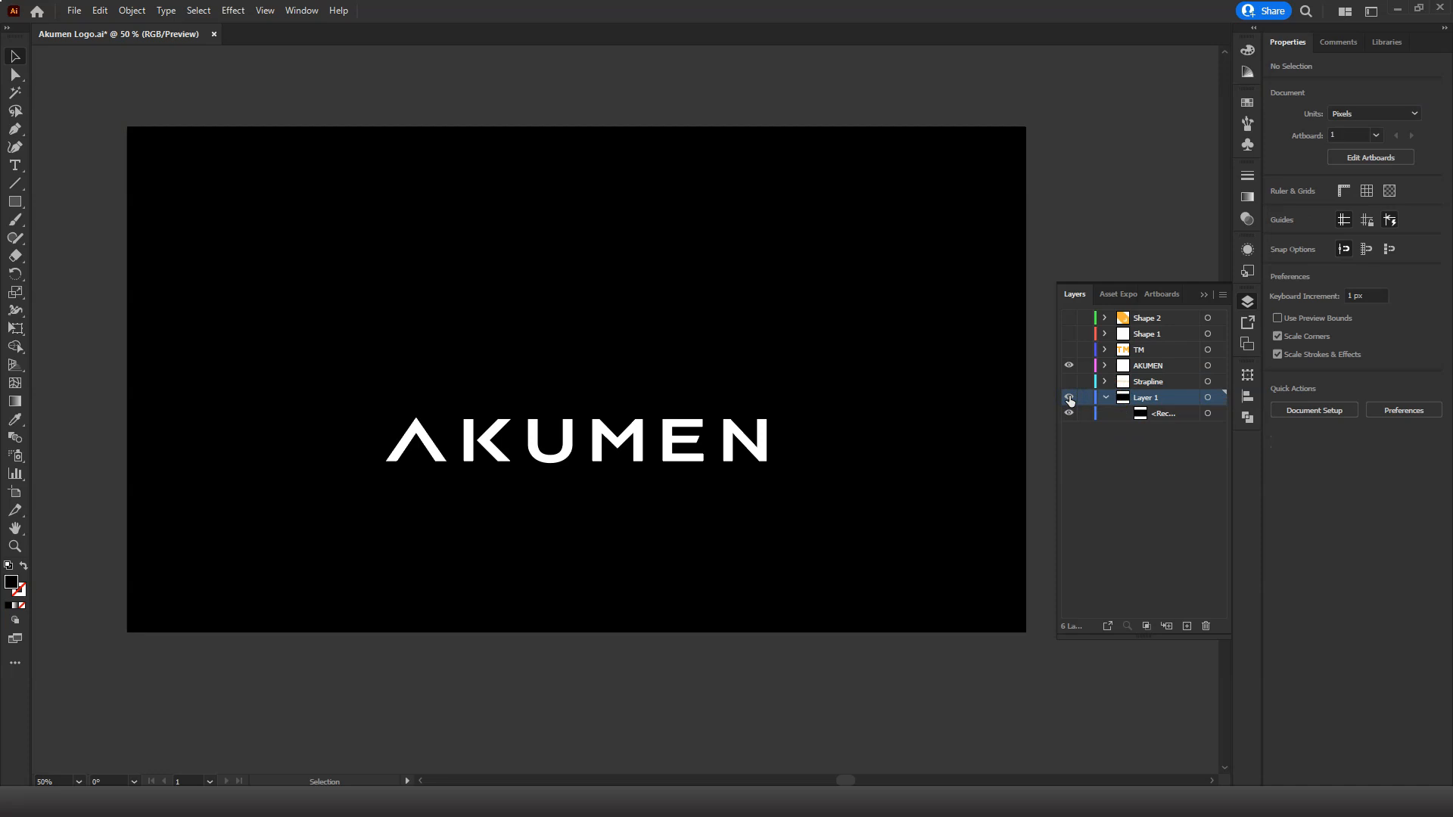
{"action": "left_click", "coordinate": [1105, 397]}
{"action": "double_click", "coordinate": [1141, 398]}
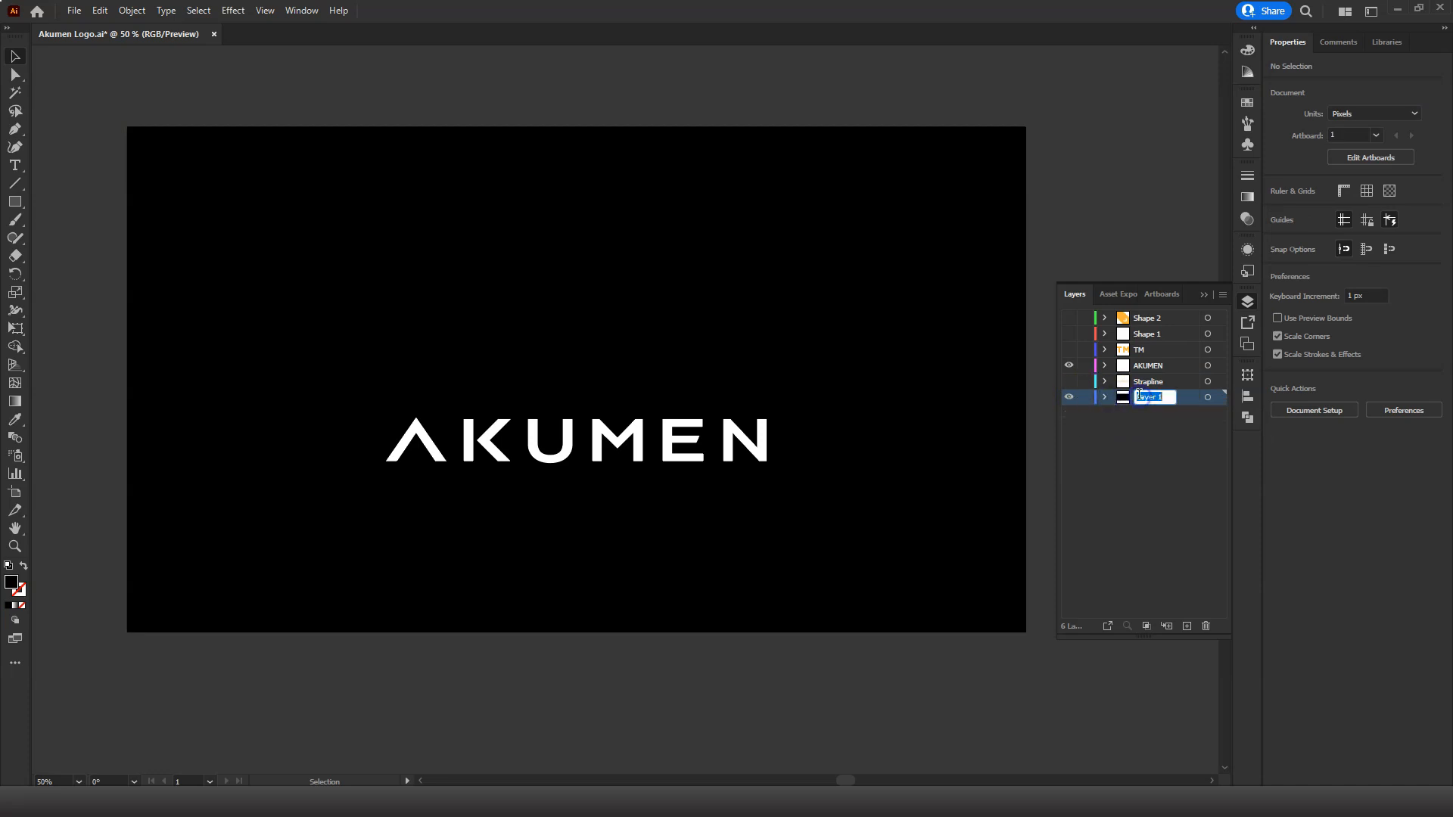
{"action": "type", "text": "Background"}
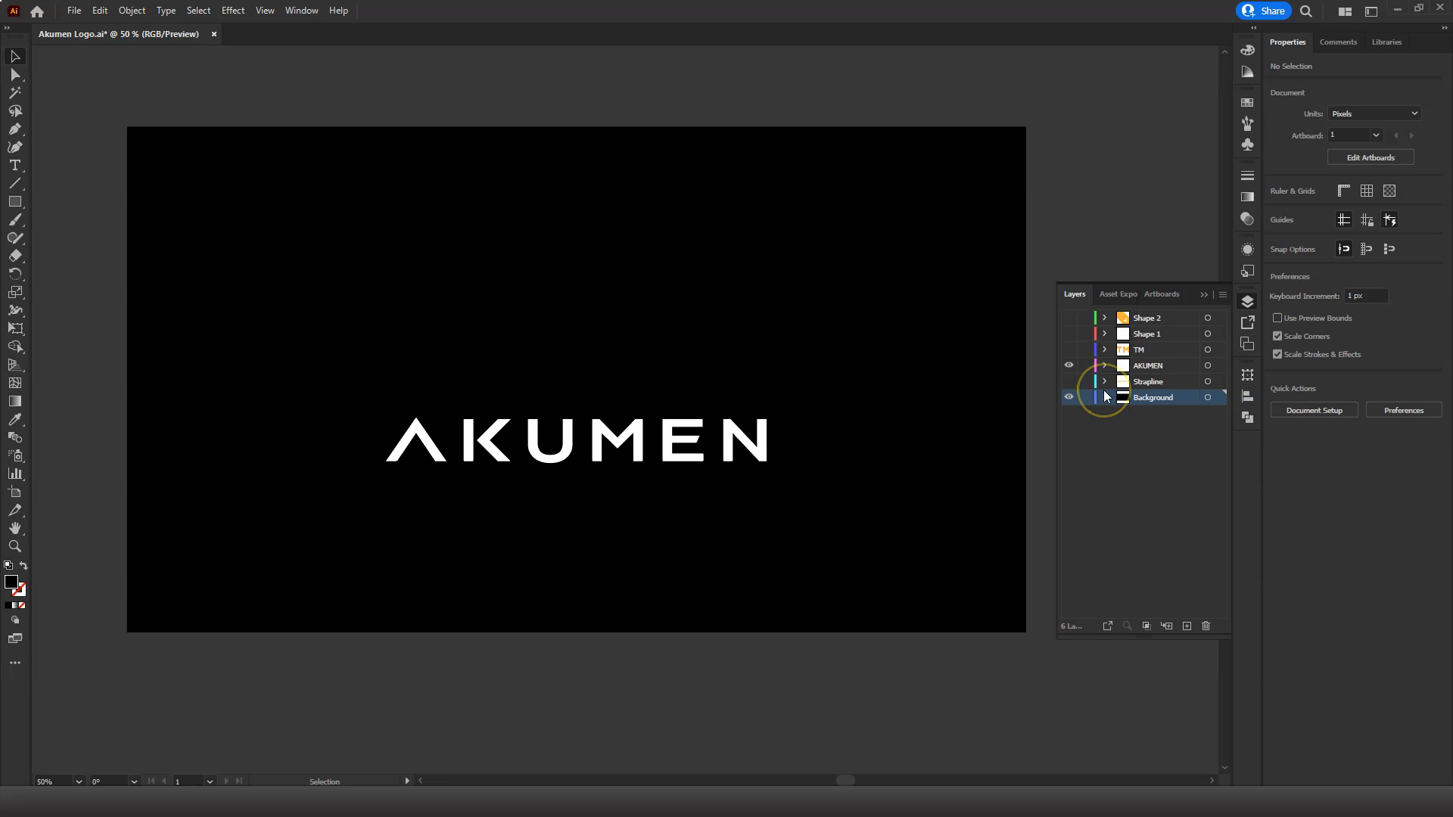
Show the Strapline, TM, Shape 1 and Shape 2 layers again, and switch off Shape 1's visibility to check it.
{"action": "left_click", "coordinate": [1069, 381]}
{"action": "left_click", "coordinate": [1069, 349]}
{"action": "left_click", "coordinate": [1069, 334]}
{"action": "left_click", "coordinate": [1068, 318]}
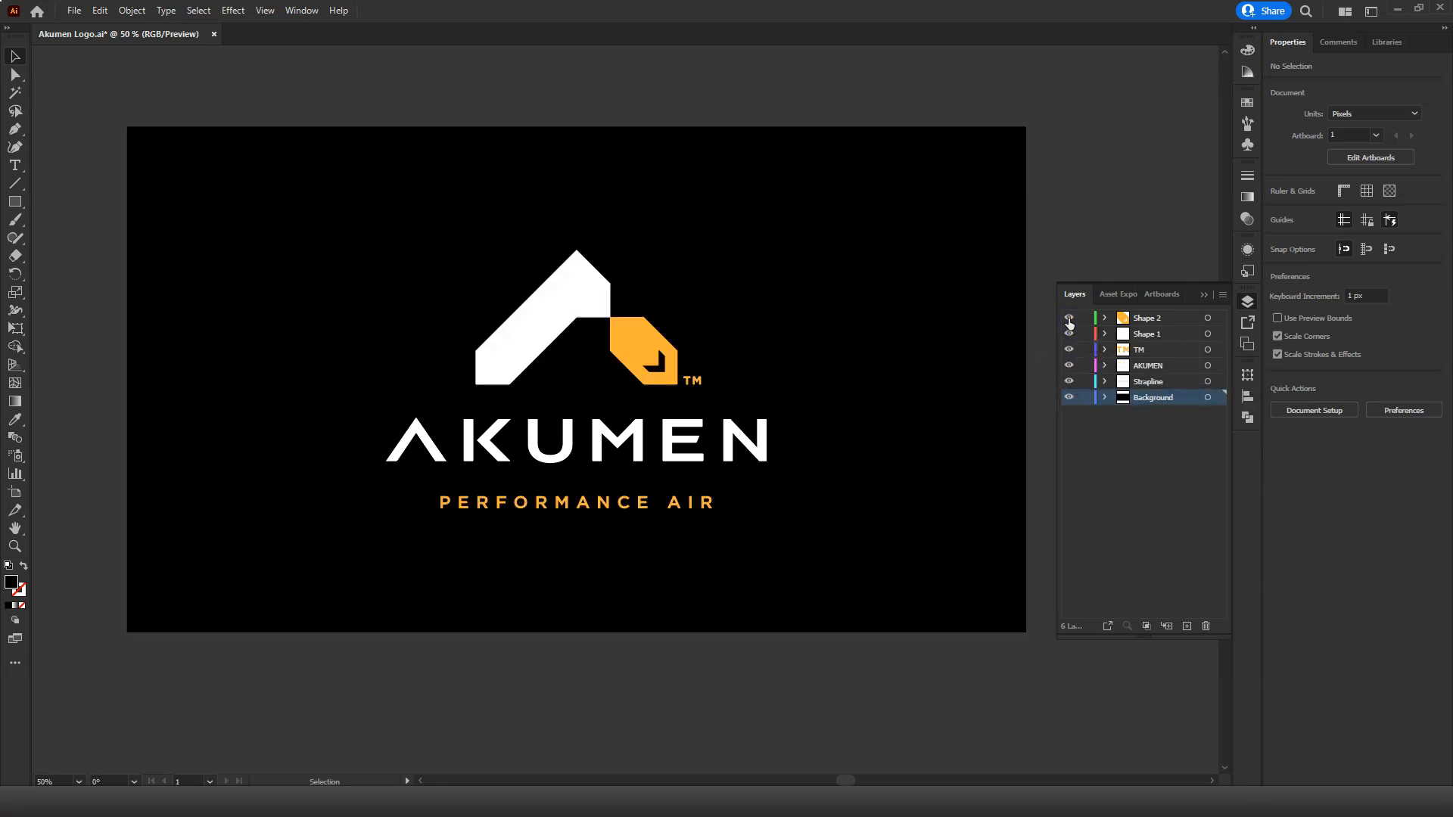
{"action": "left_click", "coordinate": [1069, 334]}
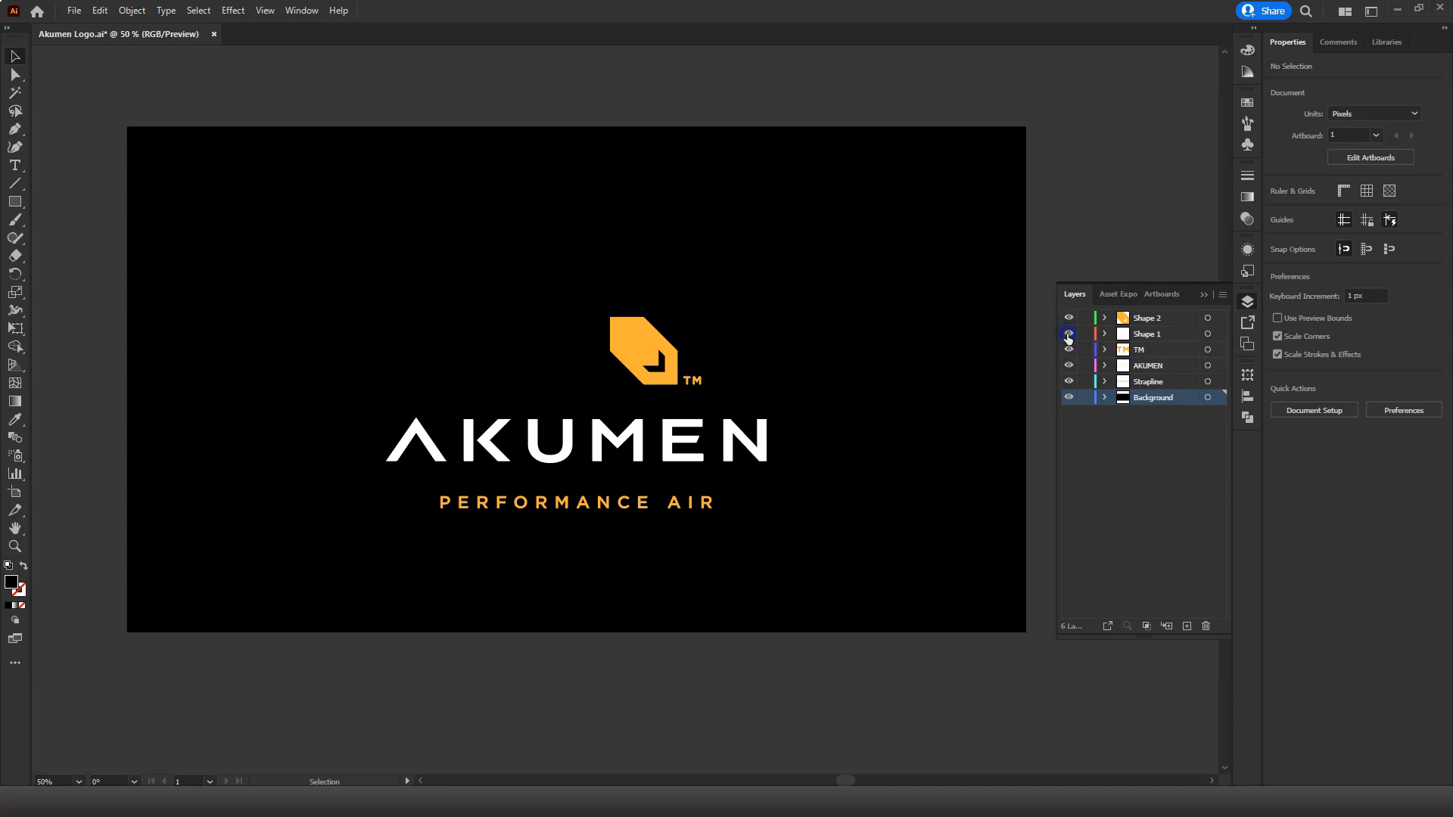
Show Shape 1 again and toggle the Shape 2, TM, AKUMEN and Strapline layers off and on to check their contents.
{"action": "left_click", "coordinate": [1069, 333]}
{"action": "left_click", "coordinate": [1069, 318]}
{"action": "left_click", "coordinate": [1069, 318]}
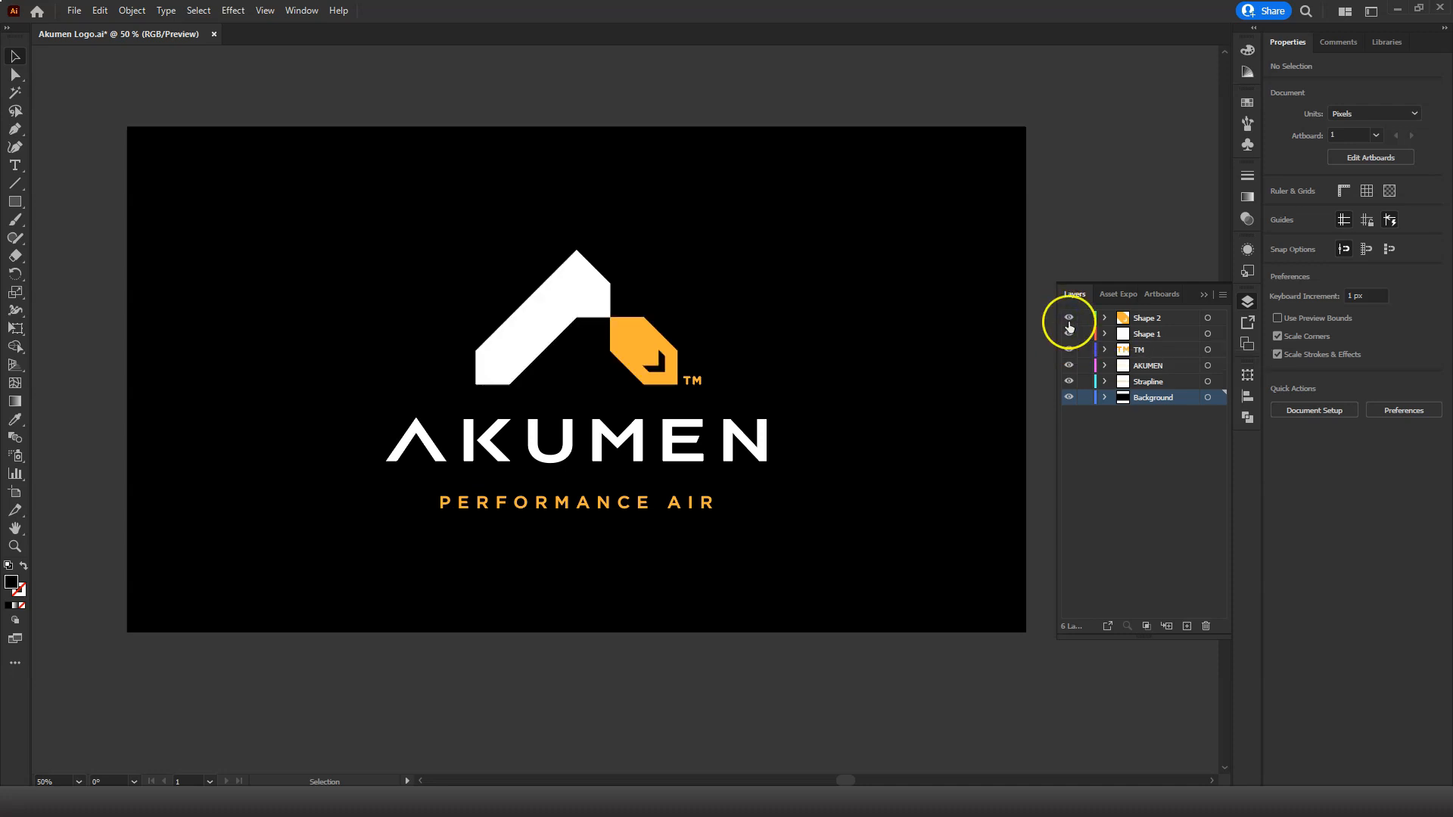
{"action": "left_click", "coordinate": [1068, 350]}
{"action": "left_click", "coordinate": [1069, 349]}
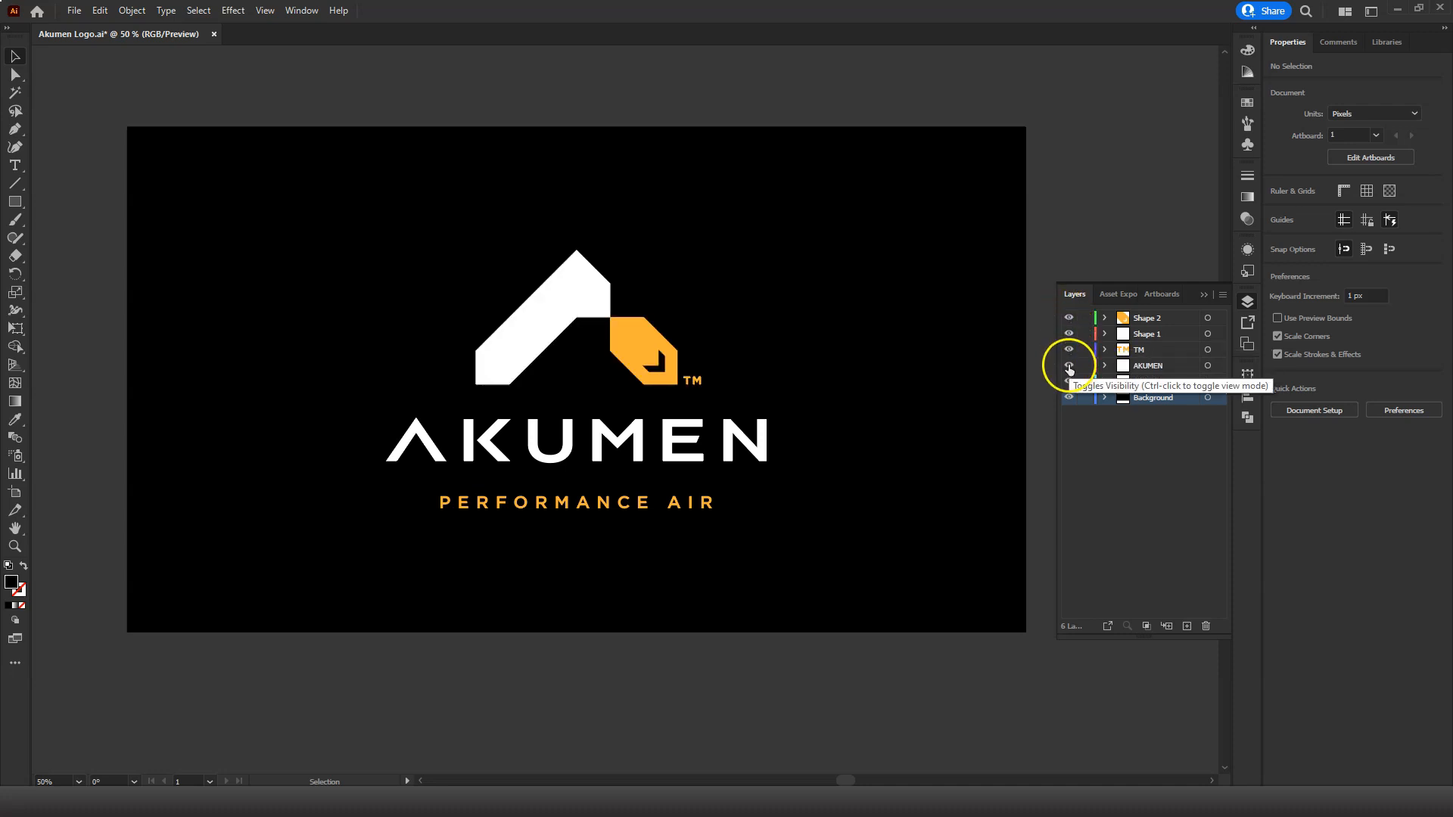
{"action": "left_click", "coordinate": [1068, 366]}
{"action": "left_click", "coordinate": [1069, 366]}
{"action": "left_click", "coordinate": [1069, 383]}
{"action": "left_click", "coordinate": [1069, 382]}
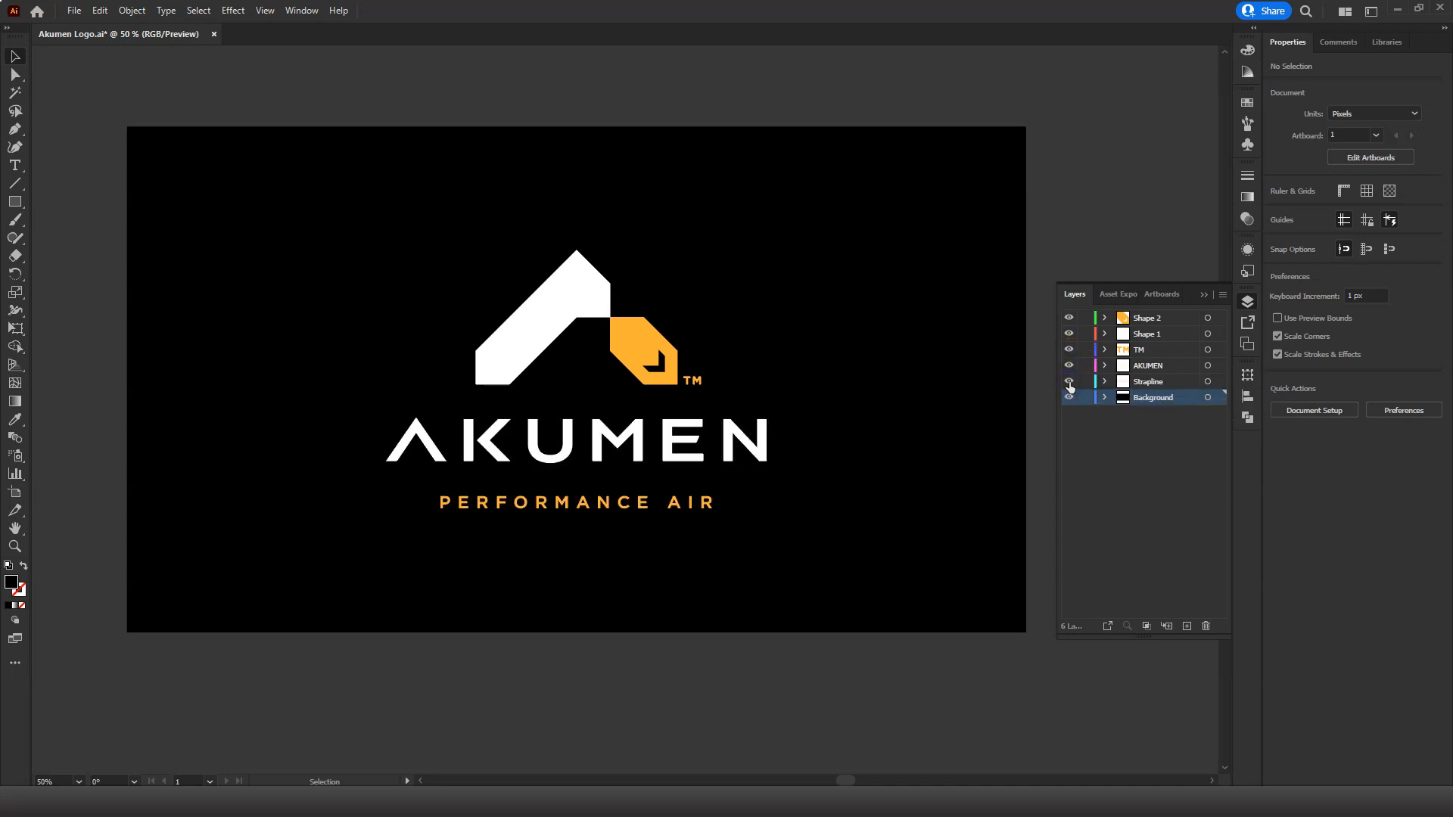
Duplicate the AKUMEN layer.
{"action": "left_click", "coordinate": [1124, 367]}
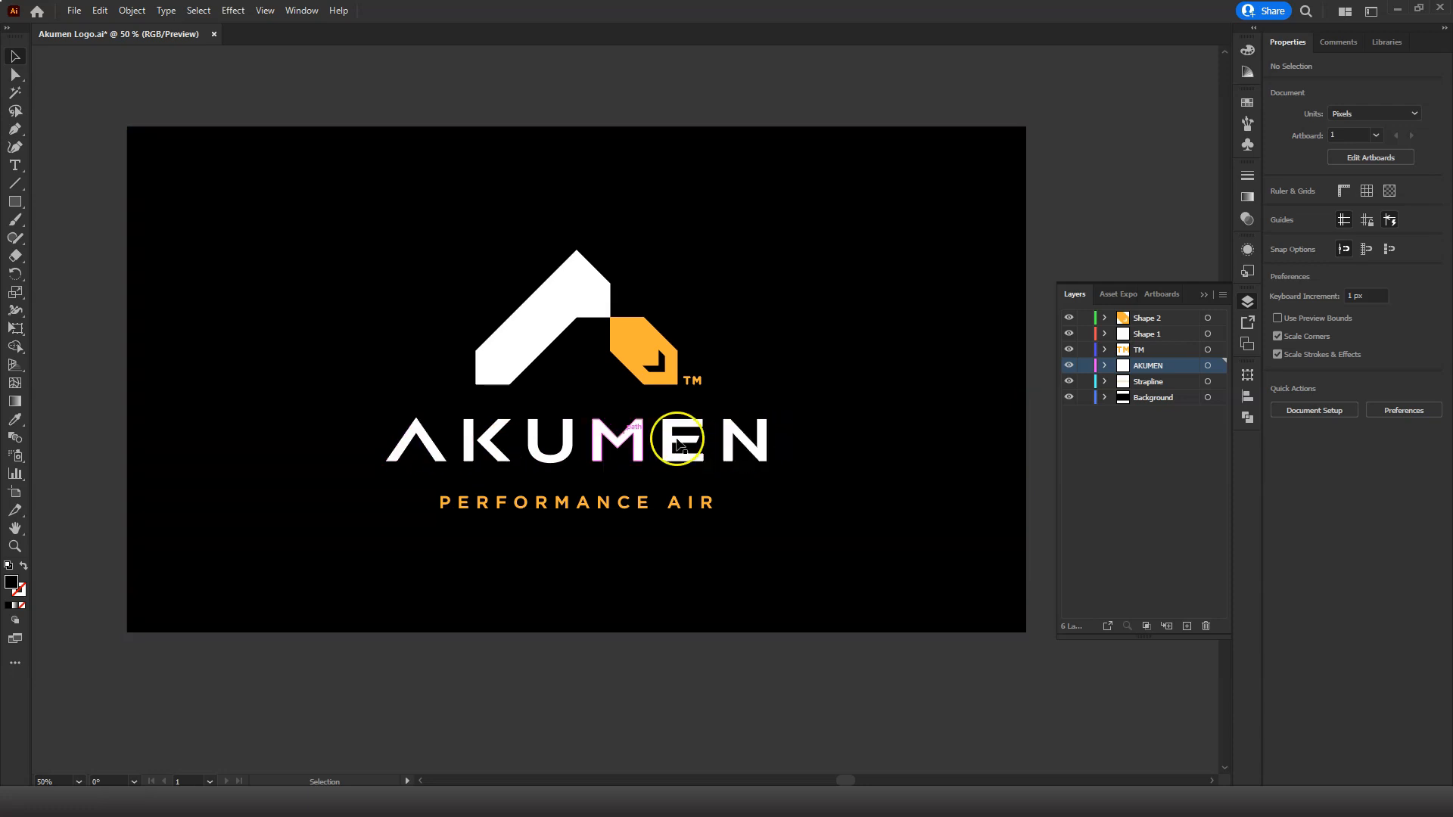
{"action": "left_click_drag", "start_coordinate": [1128, 384], "coordinate": [1121, 359]}
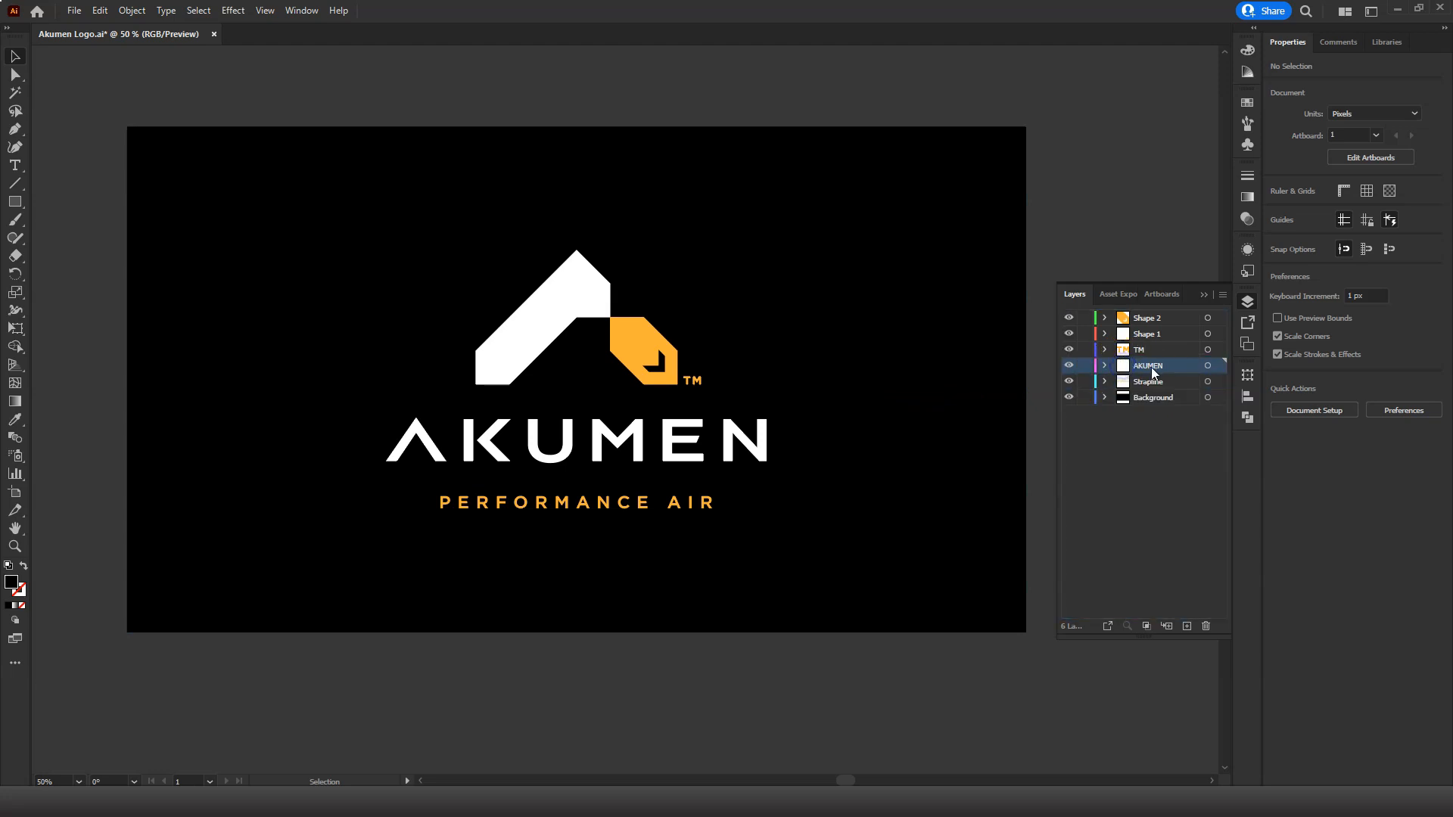
{"action": "left_click", "coordinate": [1143, 382]}
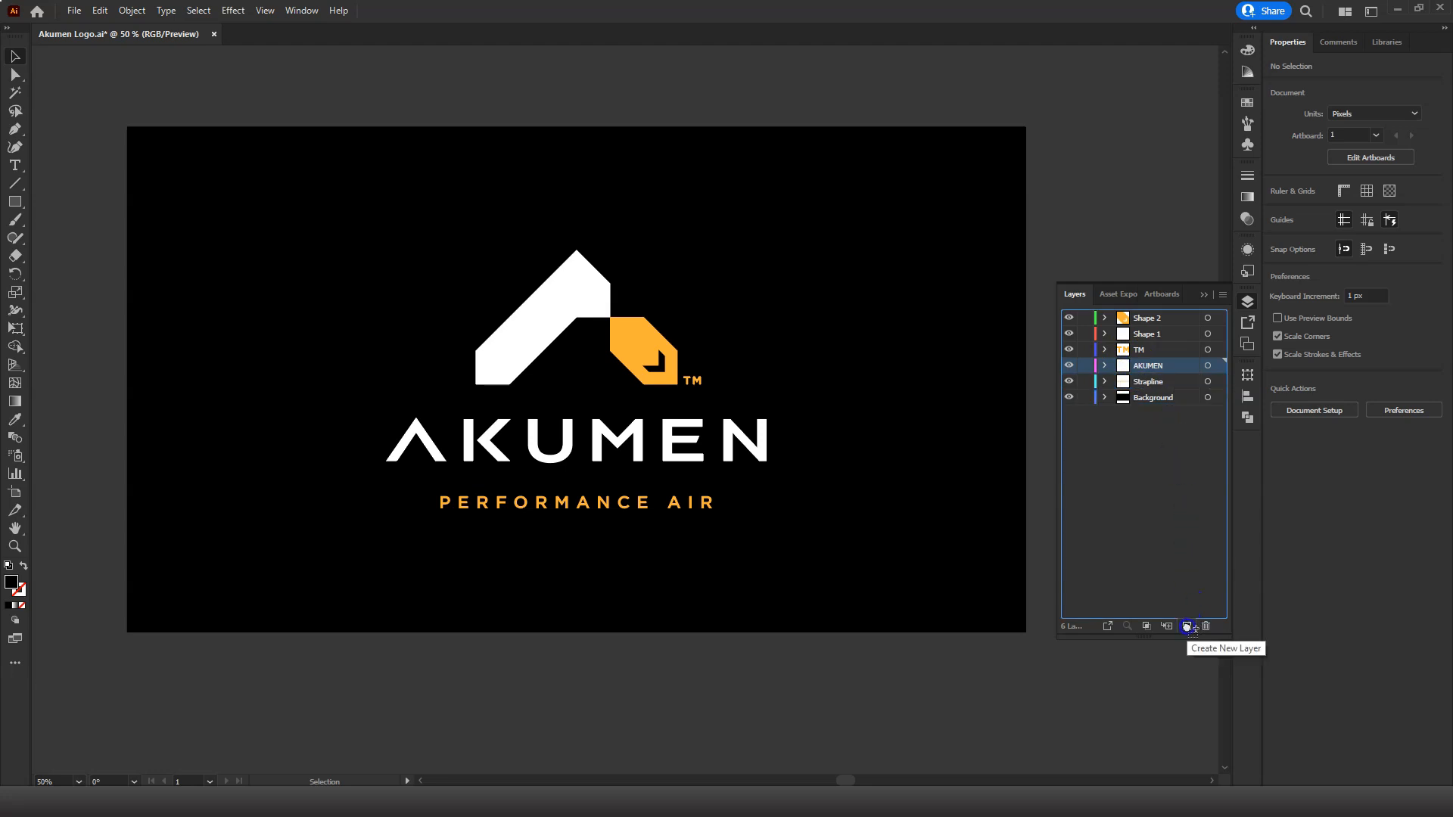
{"action": "left_click", "coordinate": [1190, 628]}
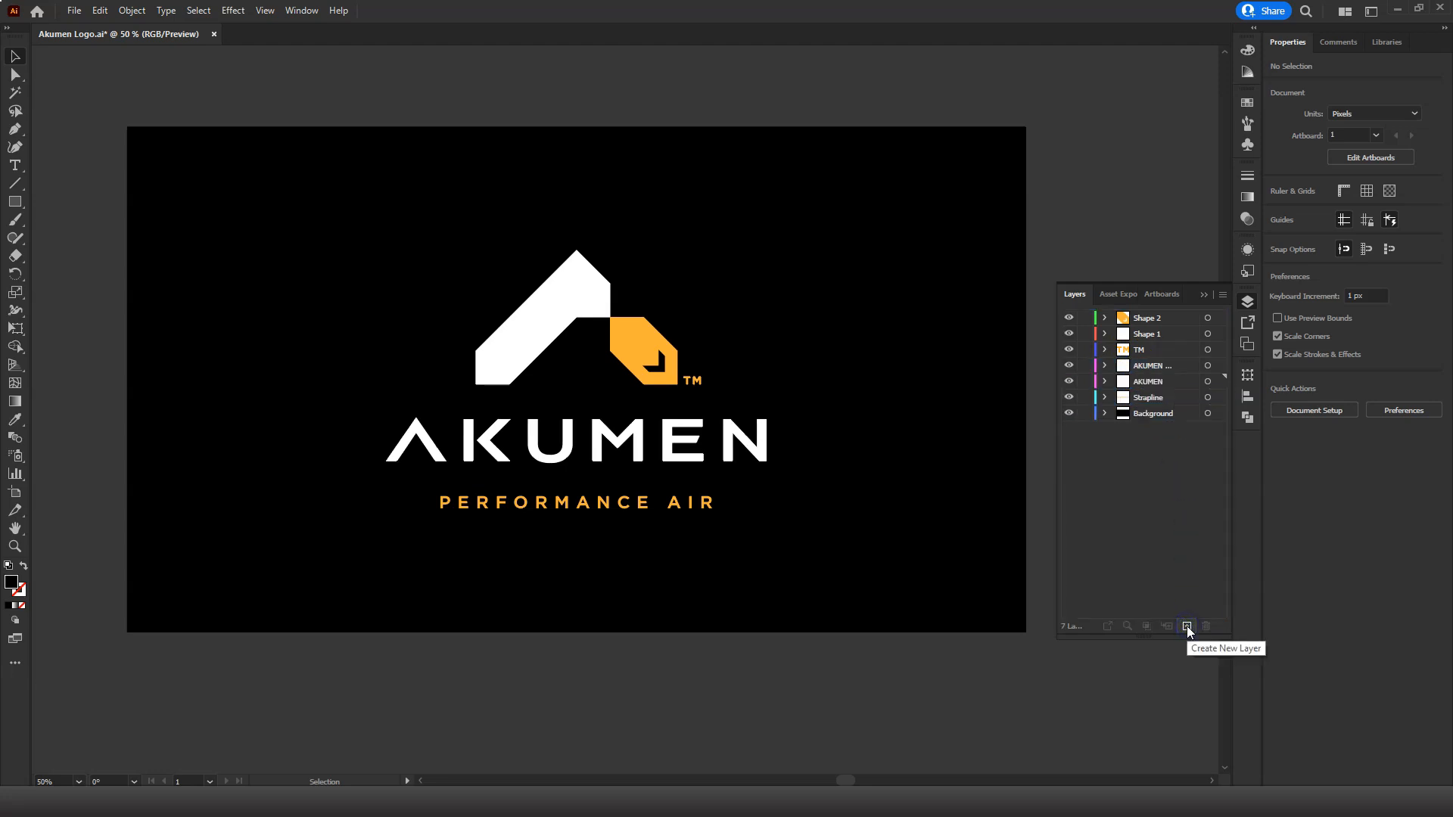
{"action": "left_click", "coordinate": [1163, 366]}
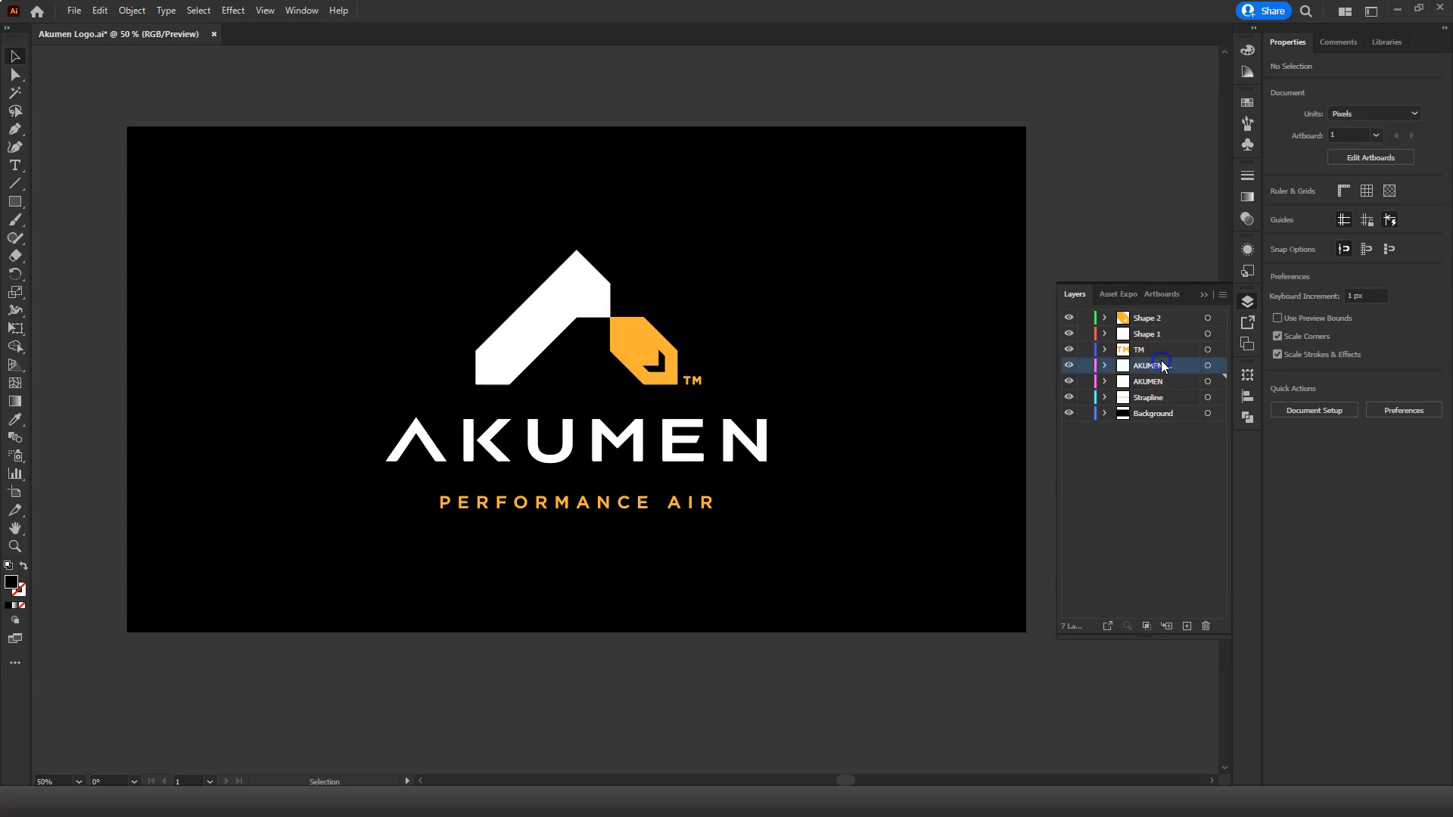
{"action": "left_click", "coordinate": [1223, 294]}
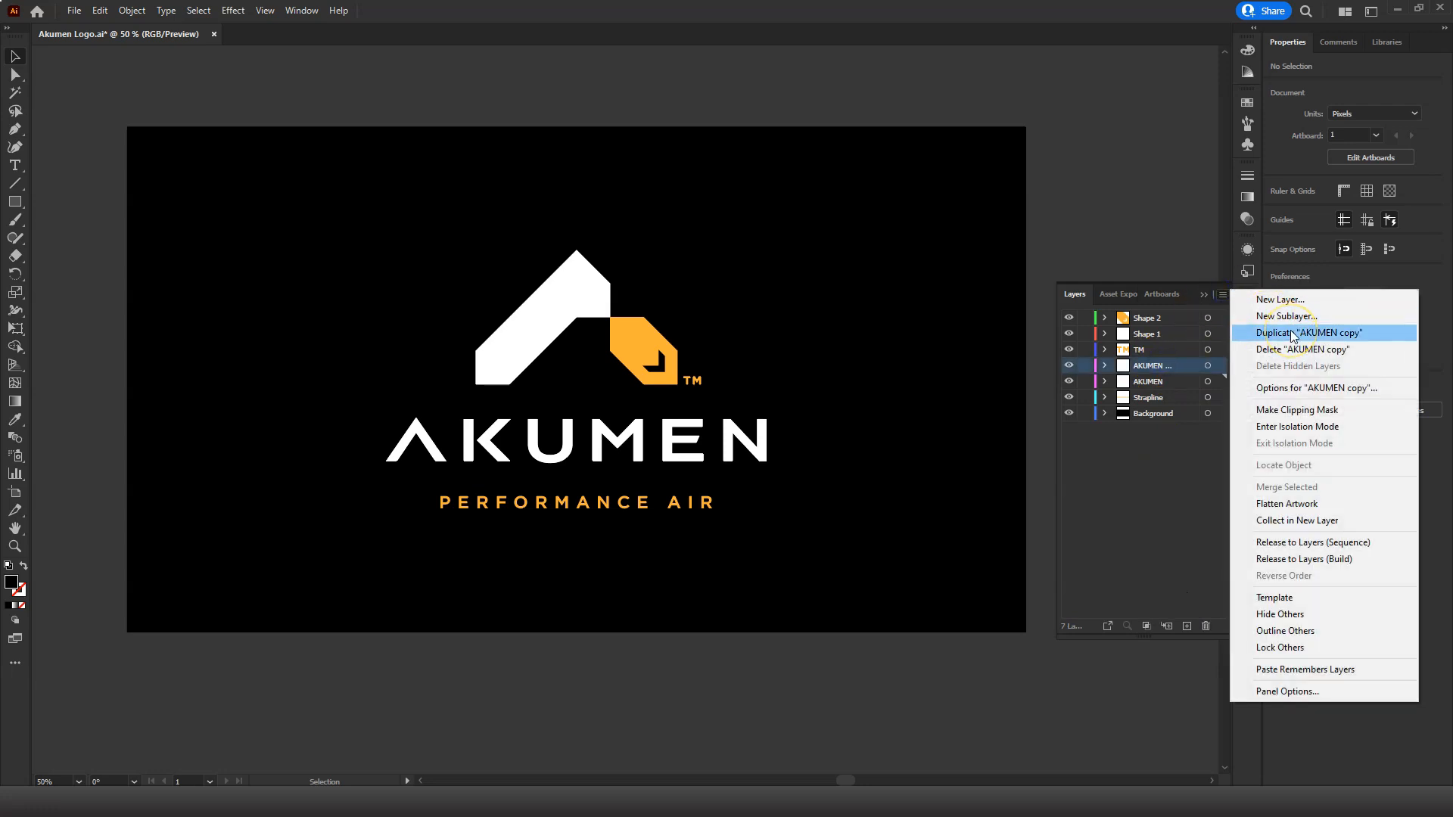
{"action": "left_click", "coordinate": [1150, 477]}
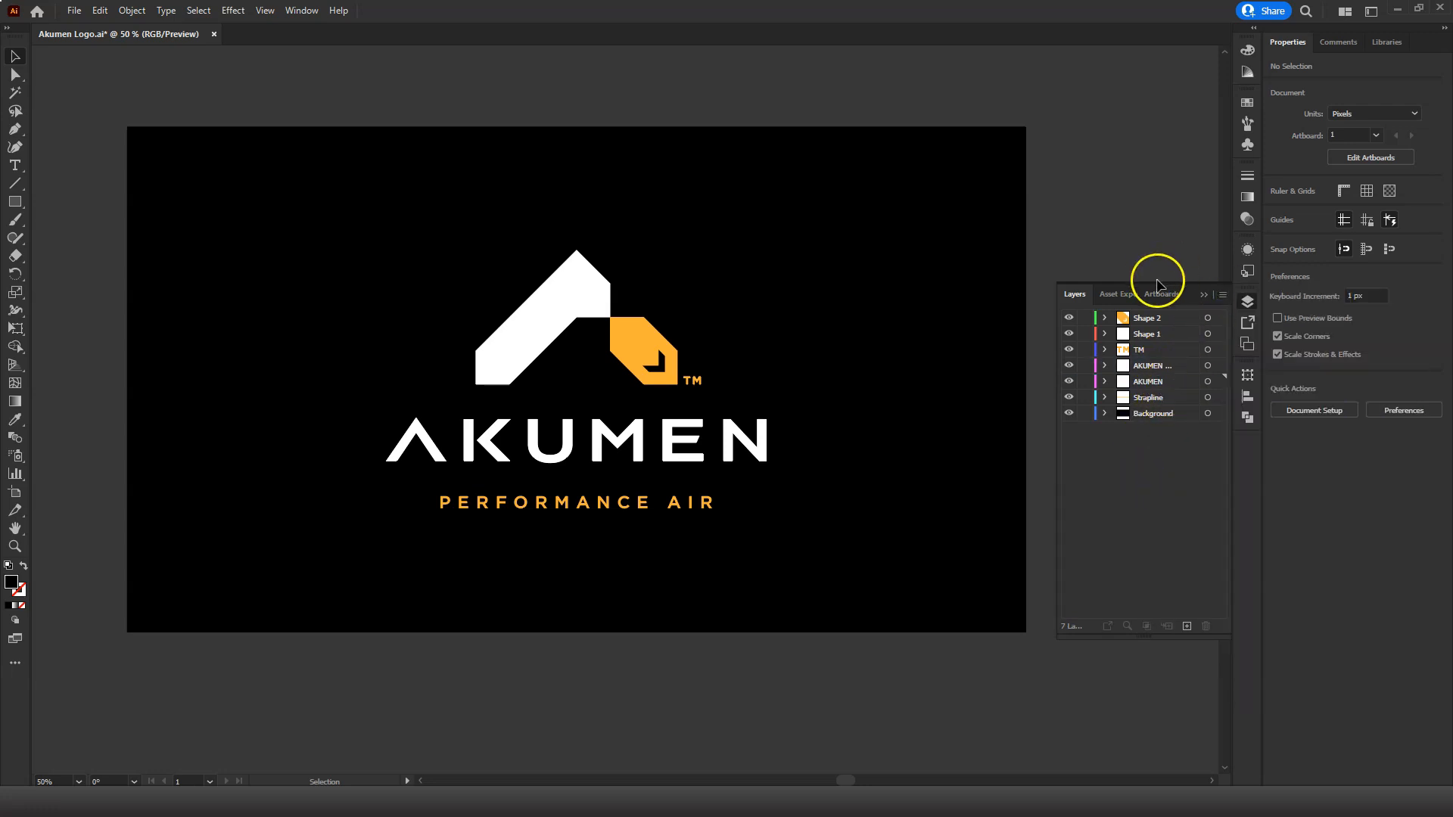
Place AKUMEN copy below the AKUMEN layer, and hide and lock every layer except AKUMEN copy and Background.
{"action": "left_click_drag", "start_coordinate": [1057, 366], "coordinate": [956, 319]}
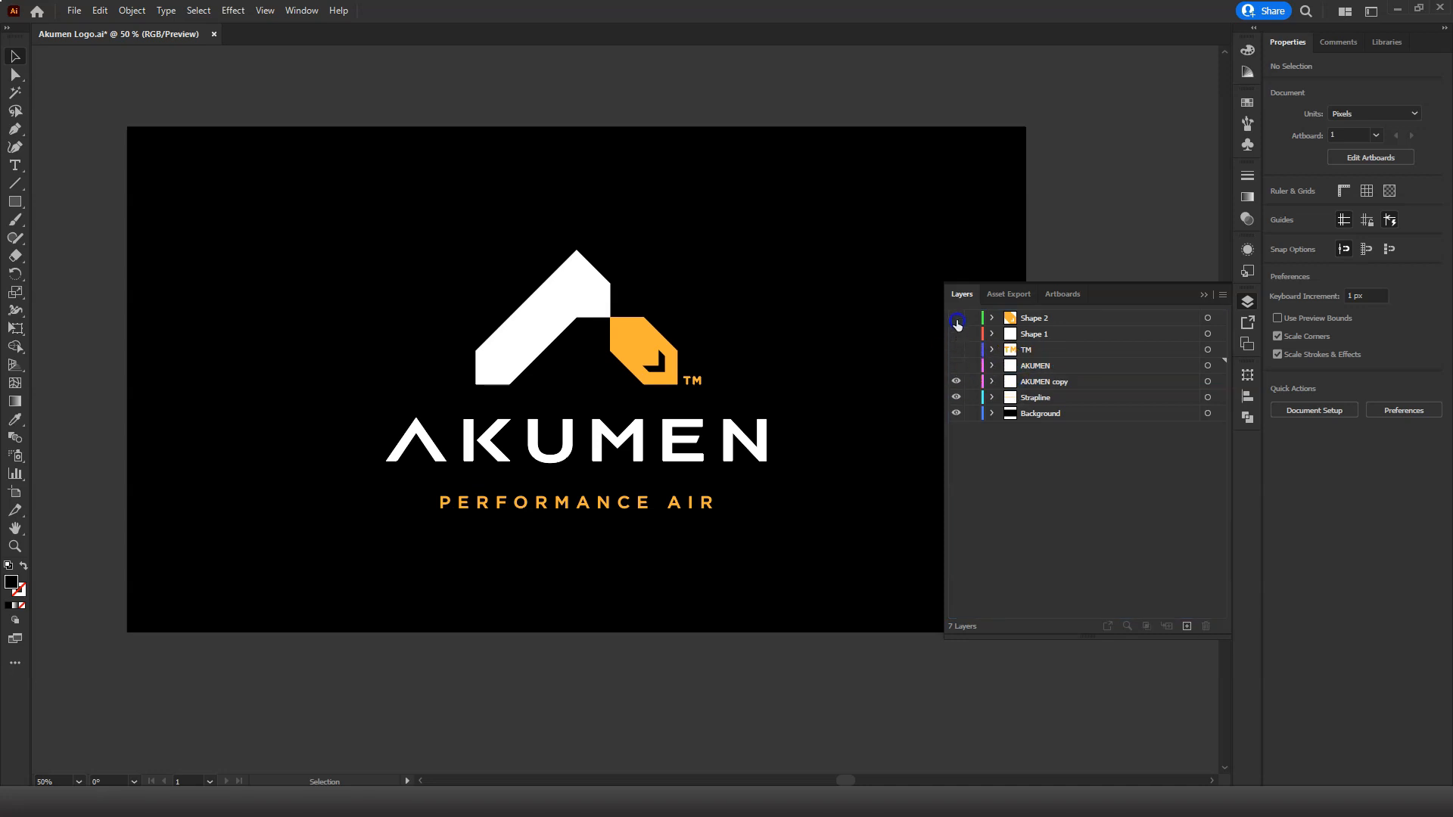
{"action": "left_click", "coordinate": [957, 399]}
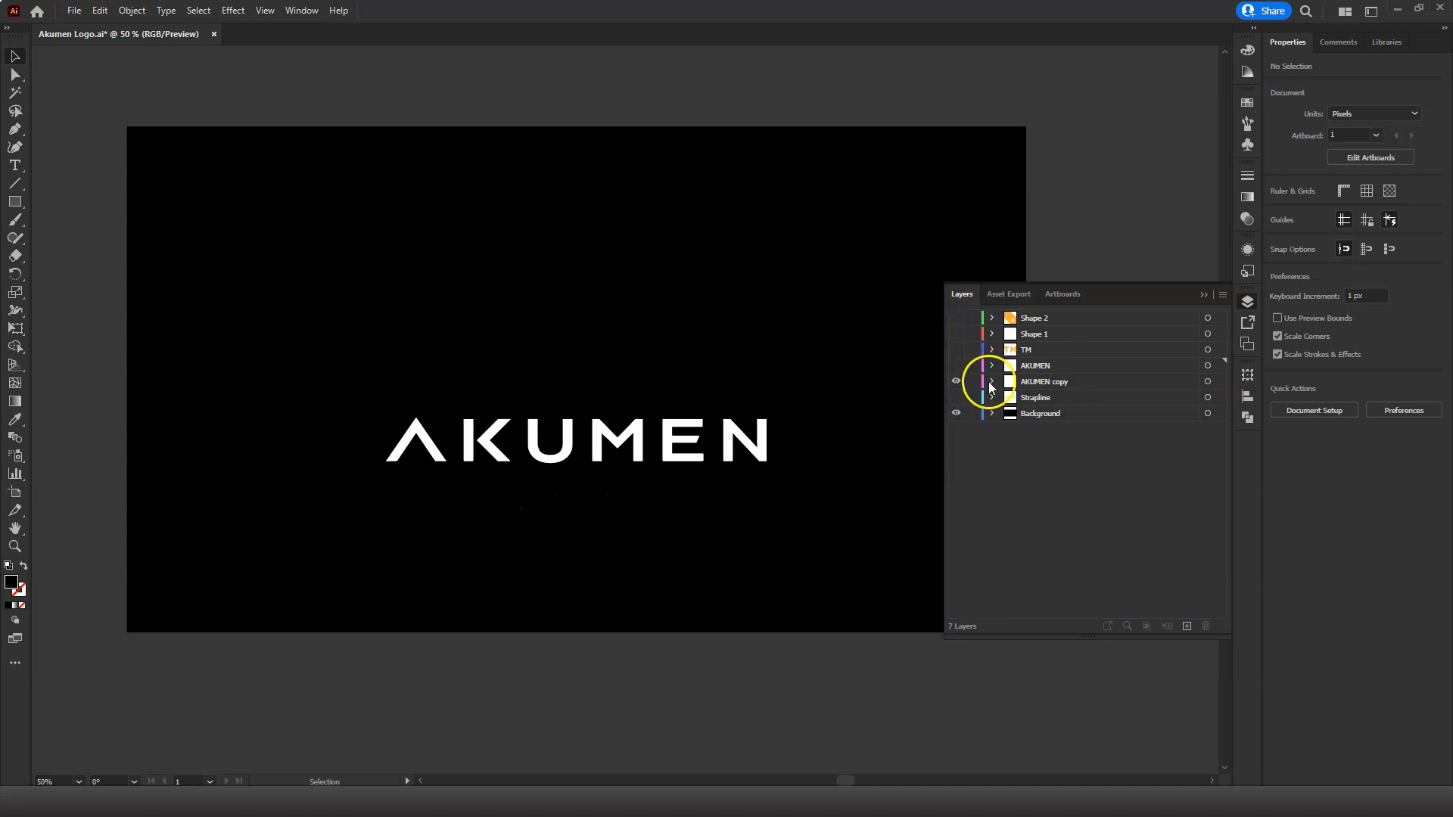
{"action": "left_click", "coordinate": [957, 382]}
{"action": "left_click", "coordinate": [958, 381]}
{"action": "left_click_drag", "start_coordinate": [973, 365], "coordinate": [974, 319]}
{"action": "left_click", "coordinate": [973, 397]}
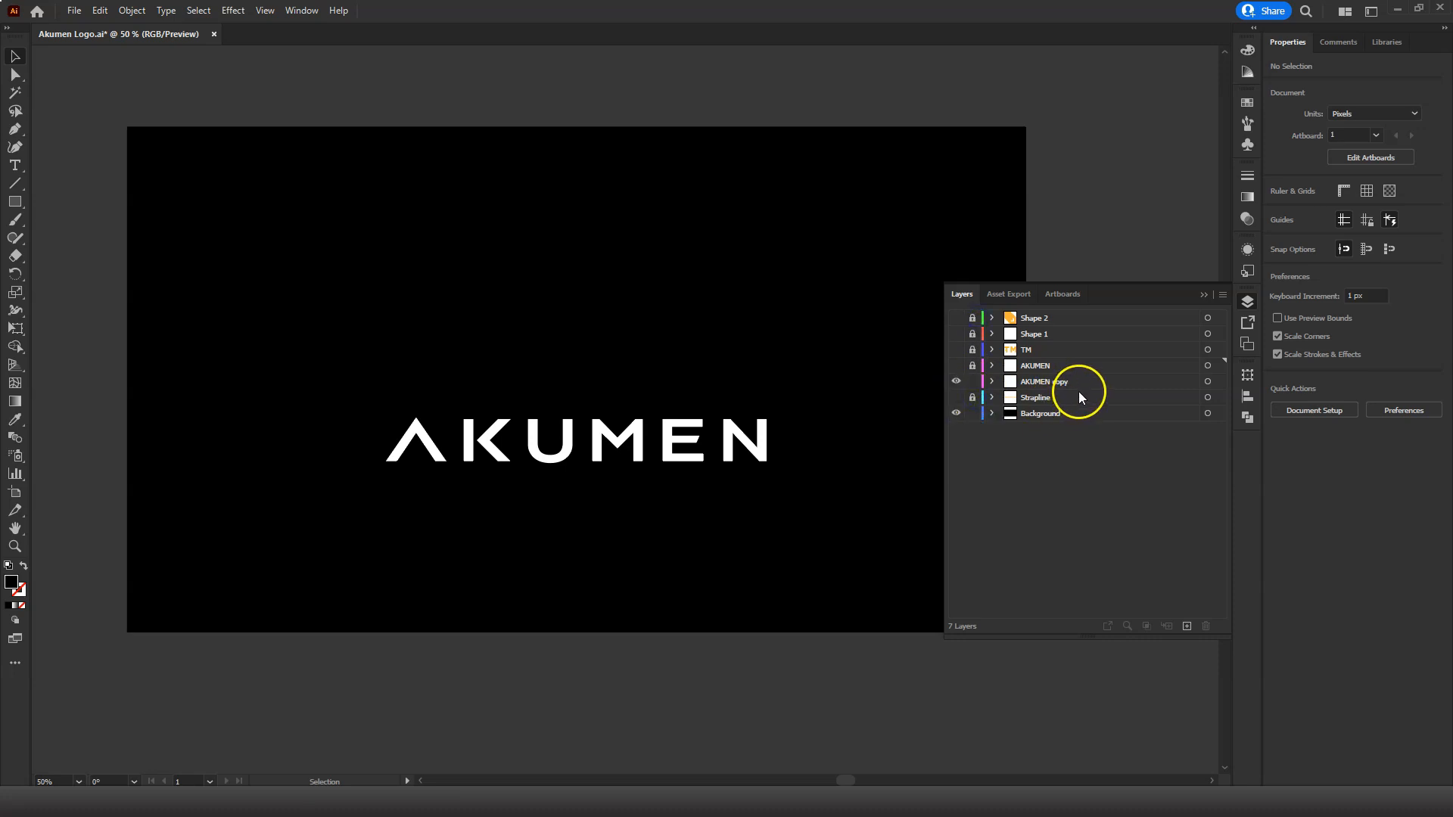
Expand the AKUMEN copy layer, identify the first letter's path on the artboard and rename it as A.
{"action": "left_click", "coordinate": [992, 382]}
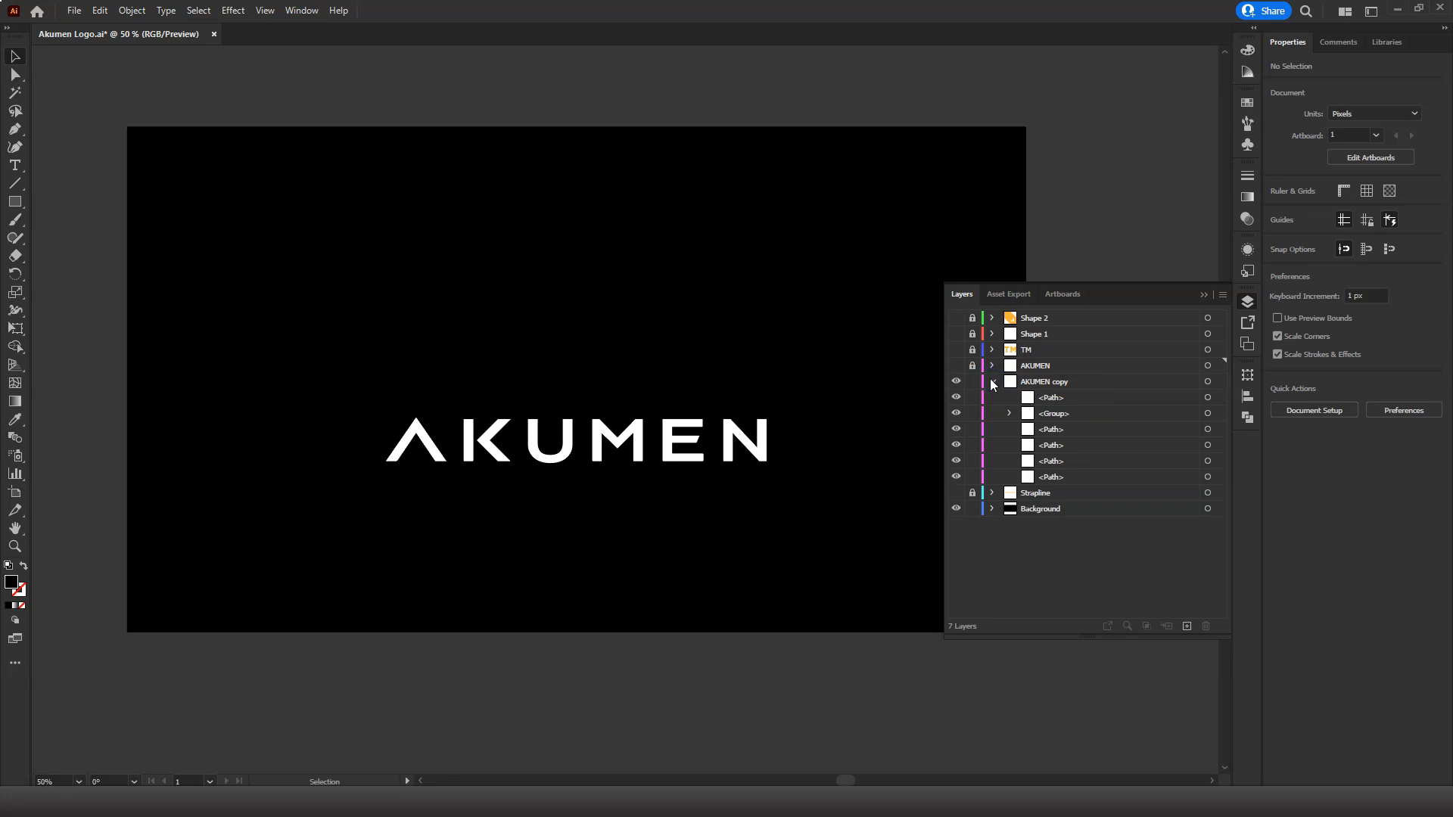
{"action": "left_click", "coordinate": [992, 382]}
{"action": "left_click", "coordinate": [1024, 384]}
{"action": "left_click", "coordinate": [992, 382]}
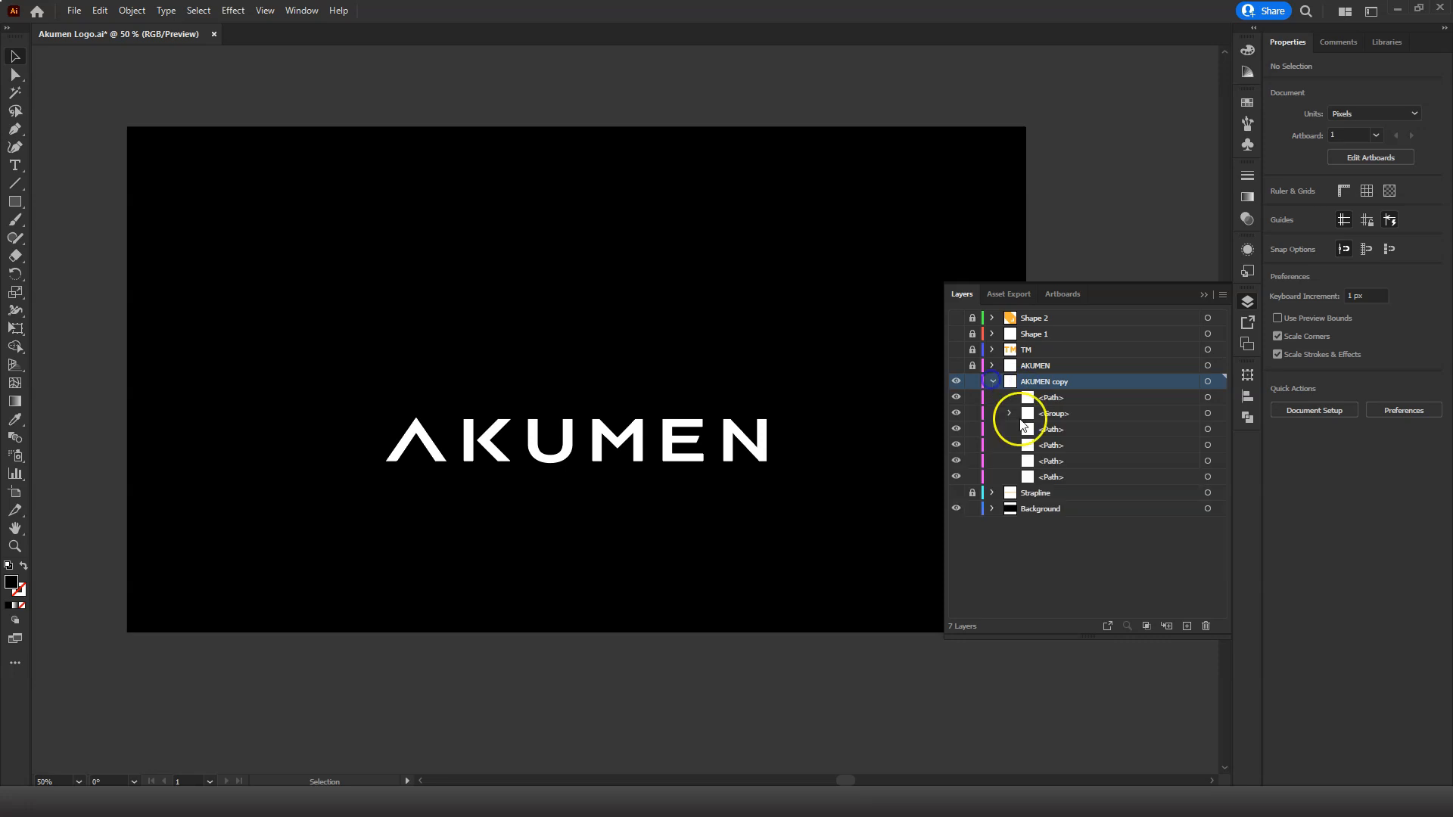
{"action": "left_click", "coordinate": [1065, 399]}
{"action": "left_click", "coordinate": [1208, 397]}
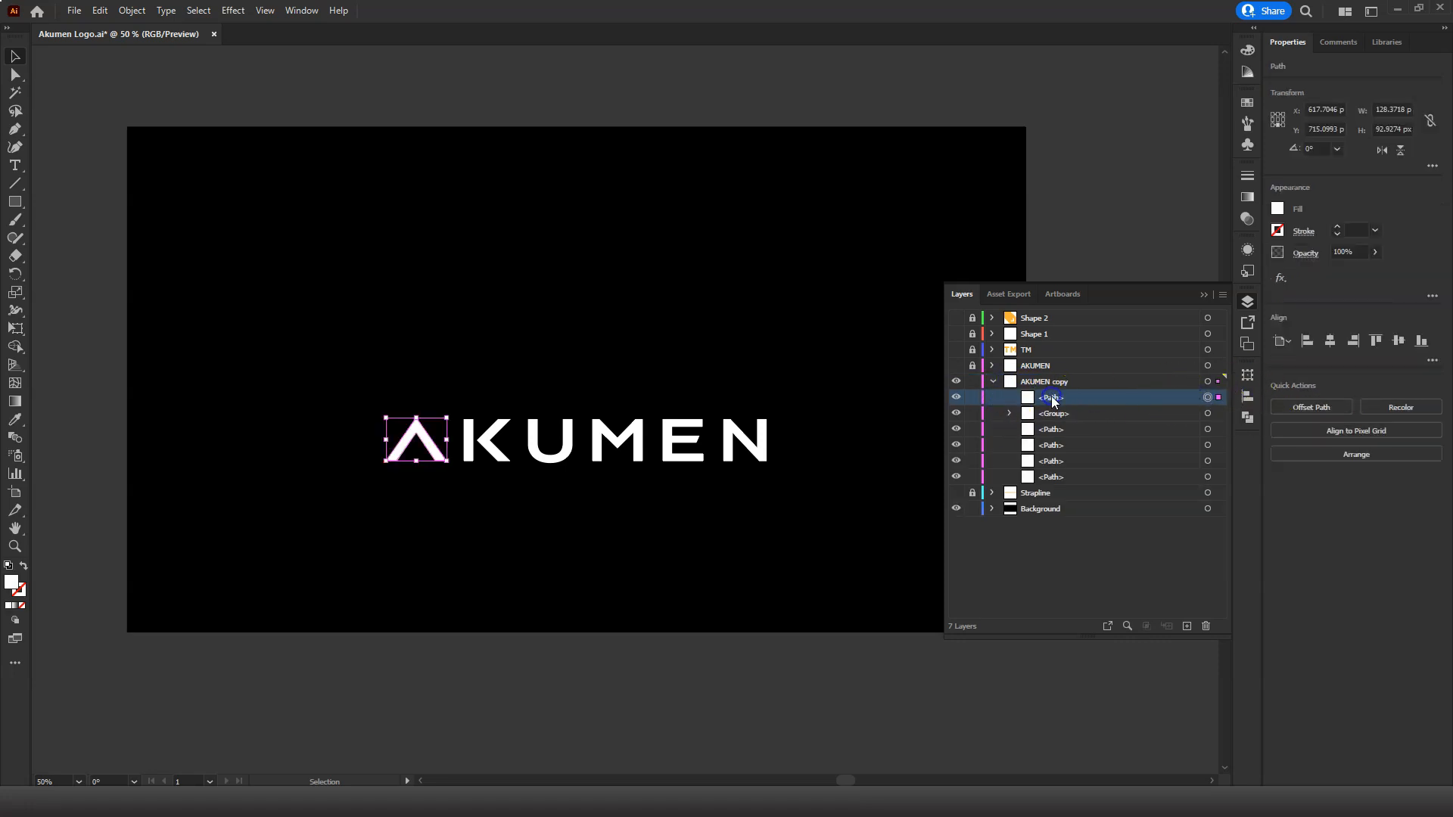
{"action": "double_click", "coordinate": [1051, 398]}
{"action": "type", "text": "A"}
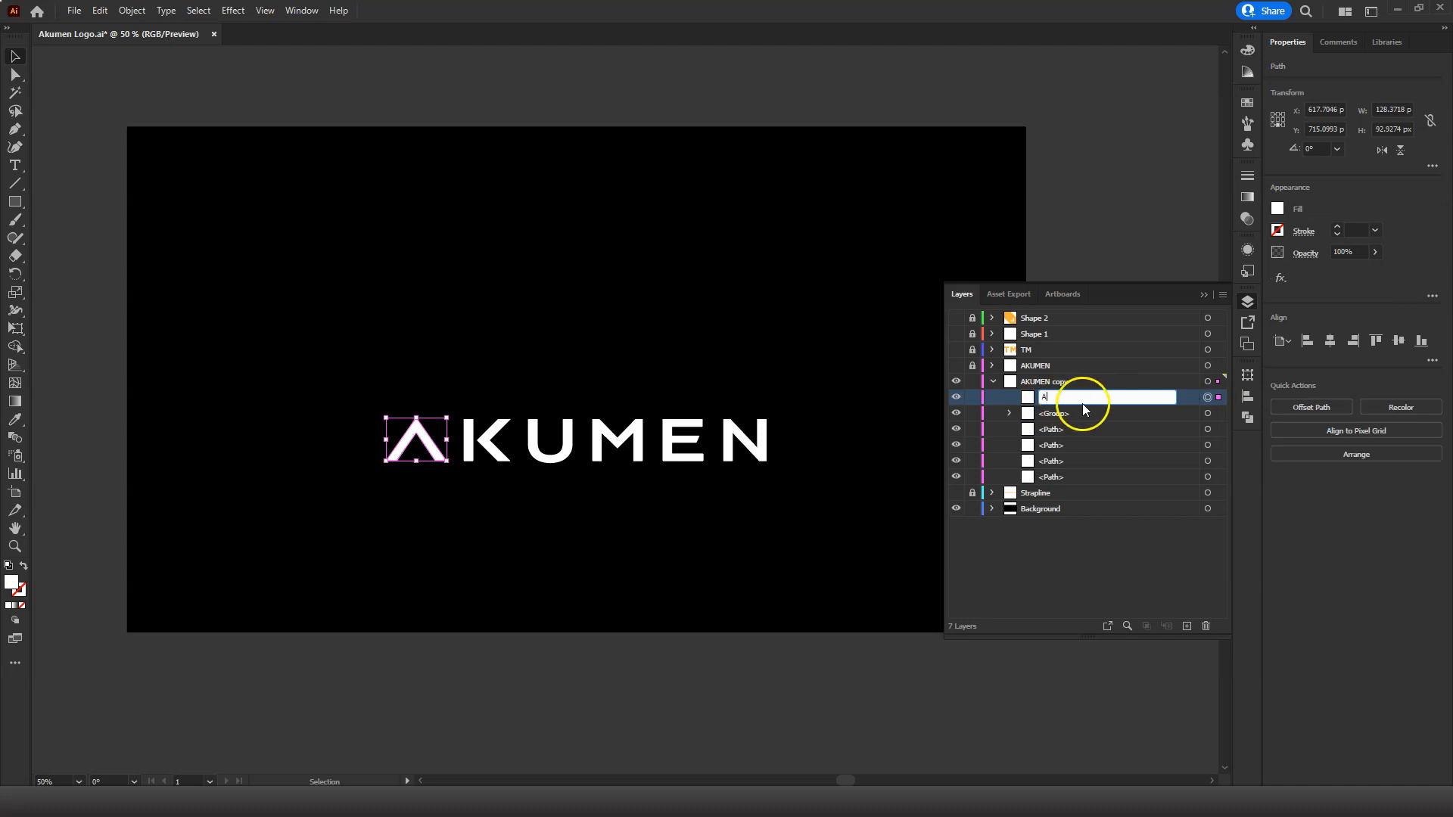
{"action": "key", "text": "Return"}
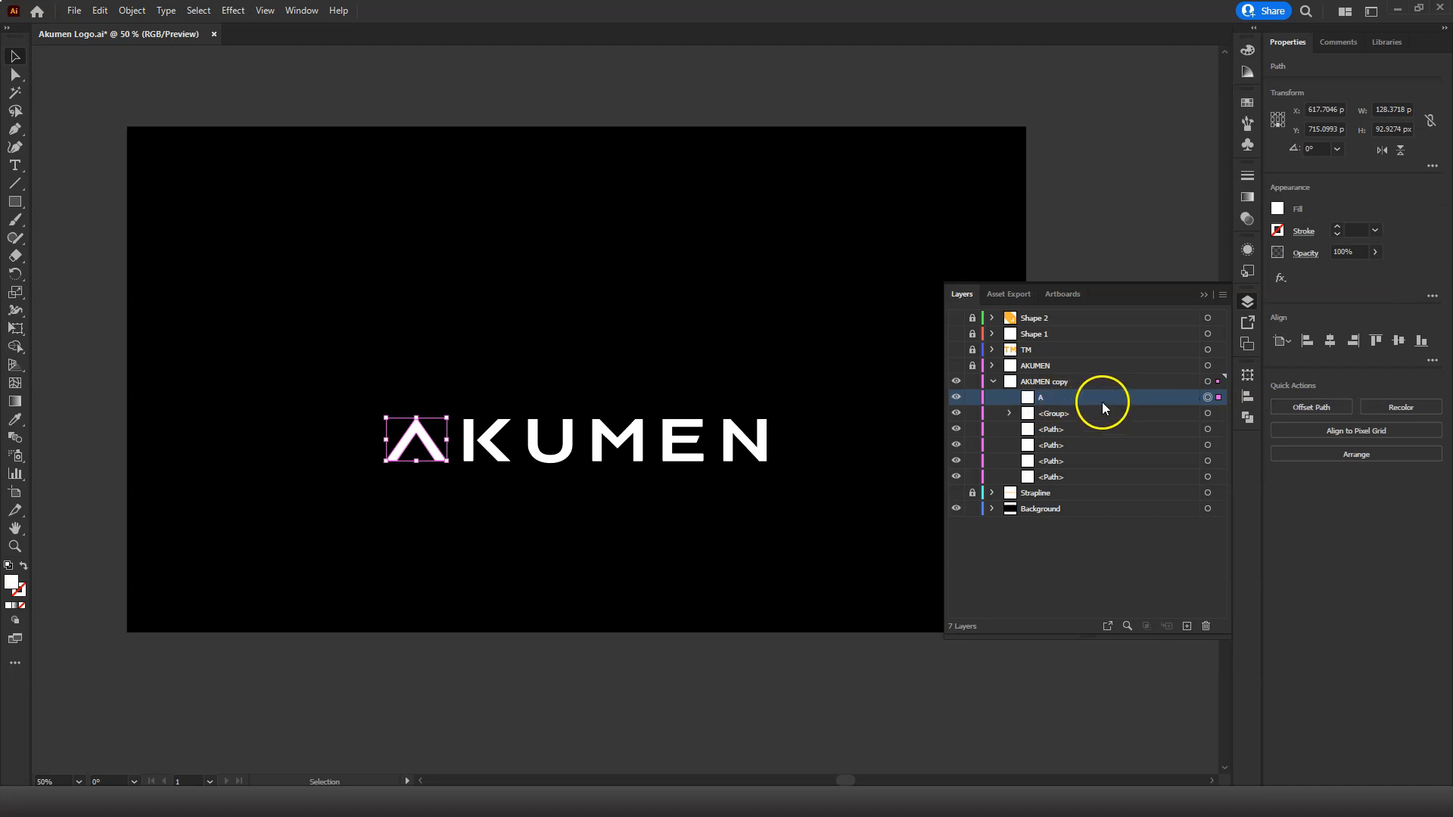
Target the group inside AKUMEN copy that forms the second letter and rename it as K.
{"action": "left_click", "coordinate": [1208, 414]}
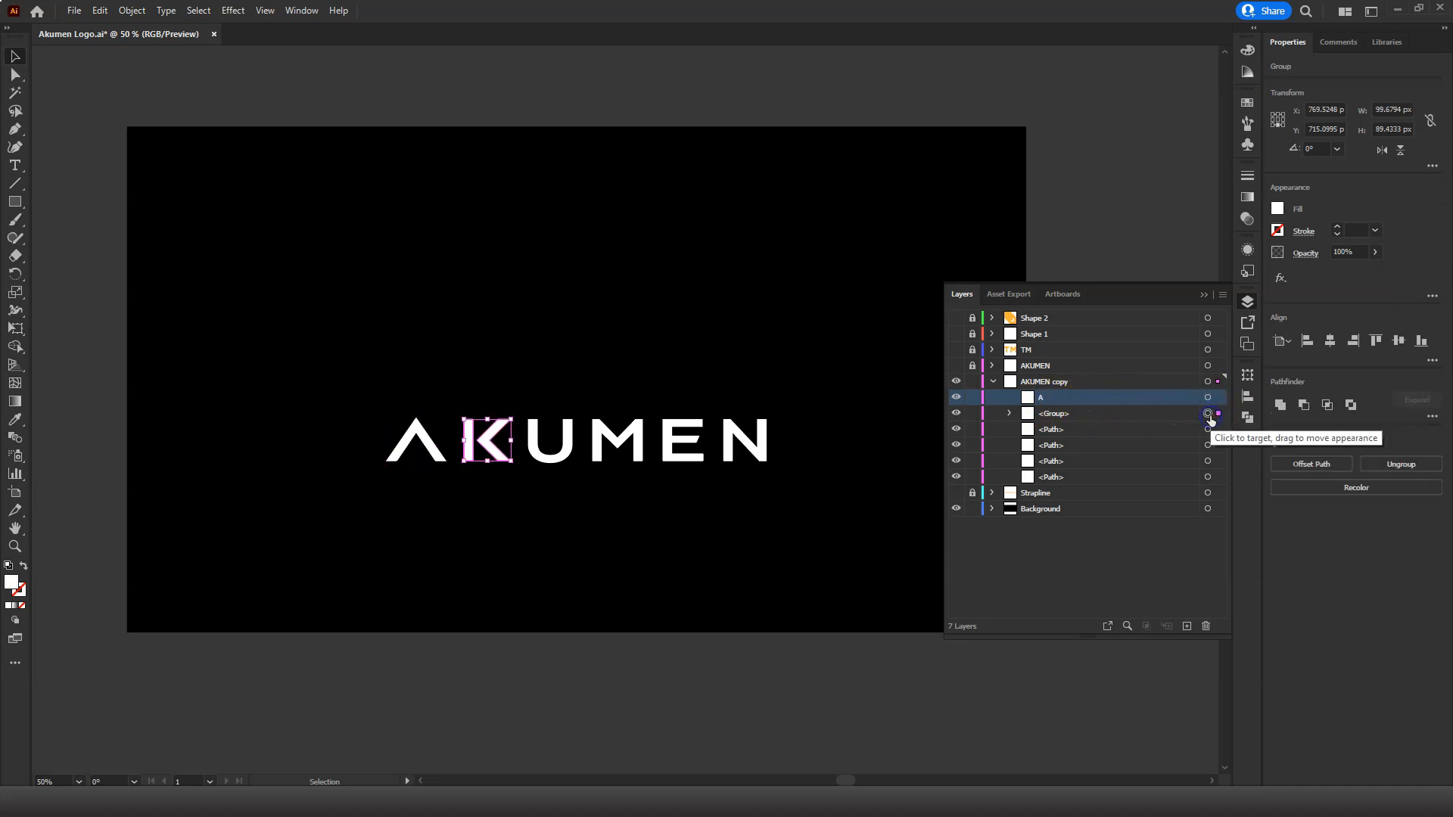
{"action": "double_click", "coordinate": [1055, 414]}
{"action": "type", "text": "K"}
{"action": "key", "text": "Return"}
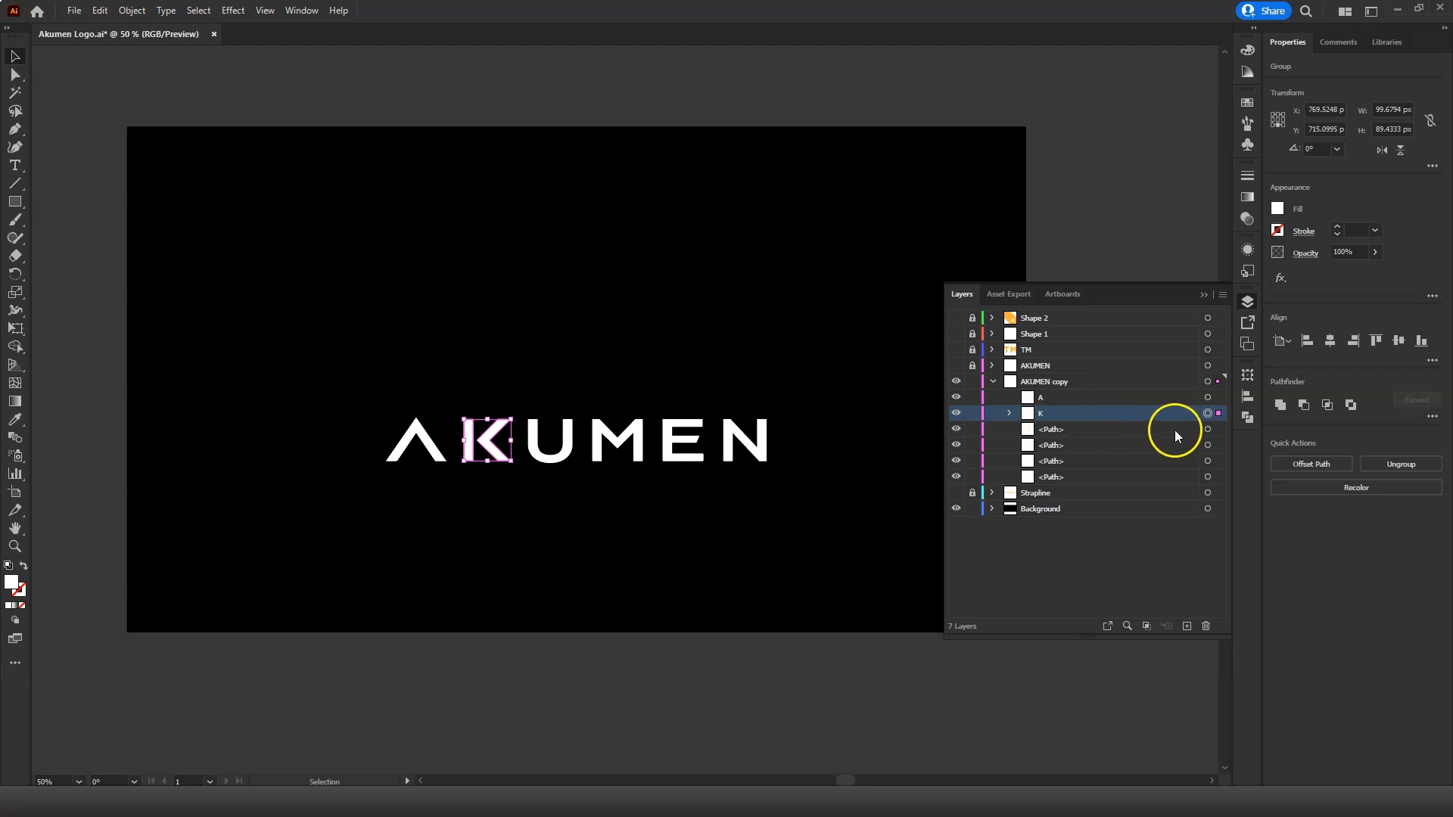
Rename the final letter's path as N and move it to the end of the AKUMEN copy layer.
{"action": "left_click", "coordinate": [1208, 429]}
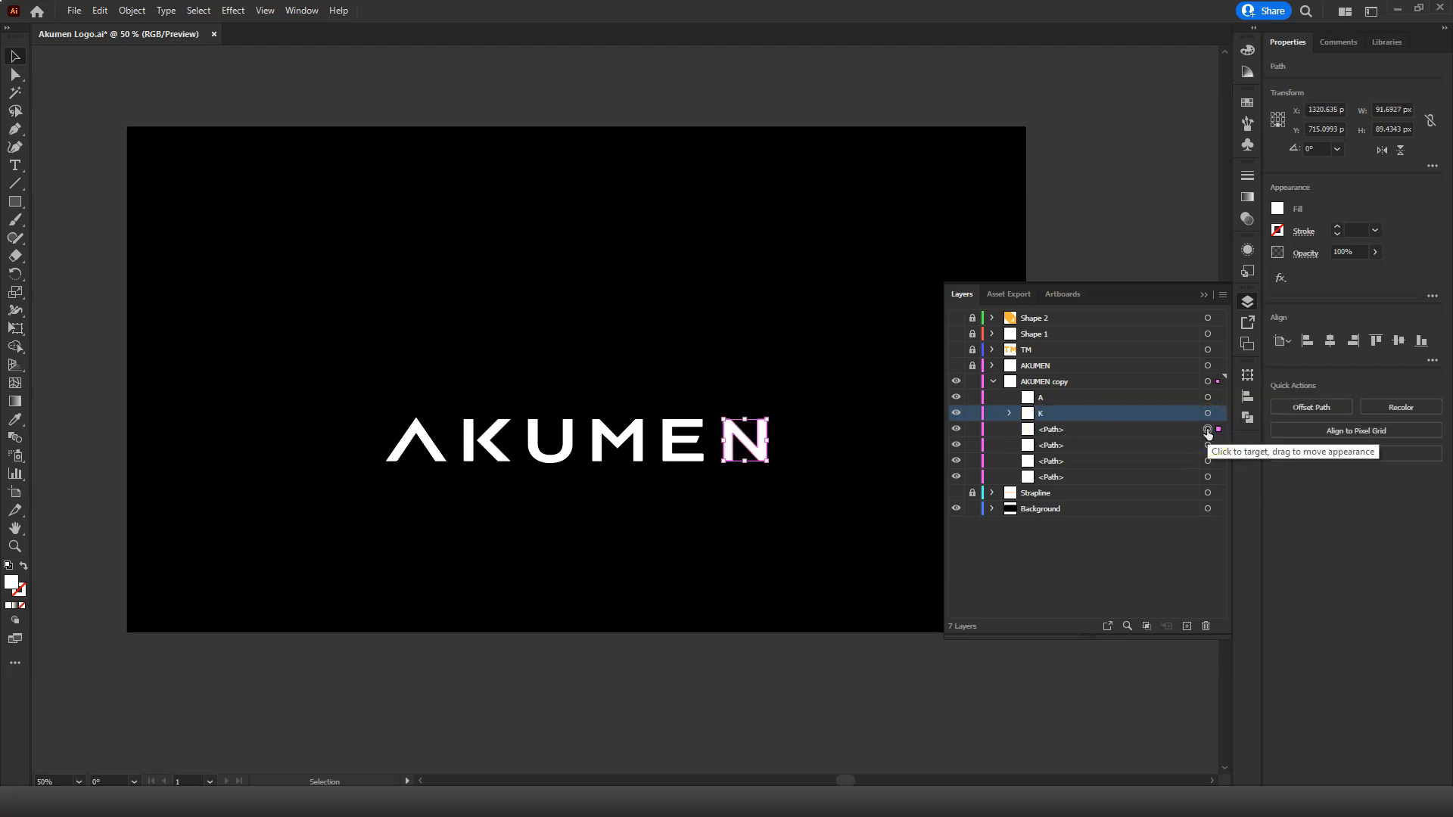
{"action": "left_click", "coordinate": [1058, 428]}
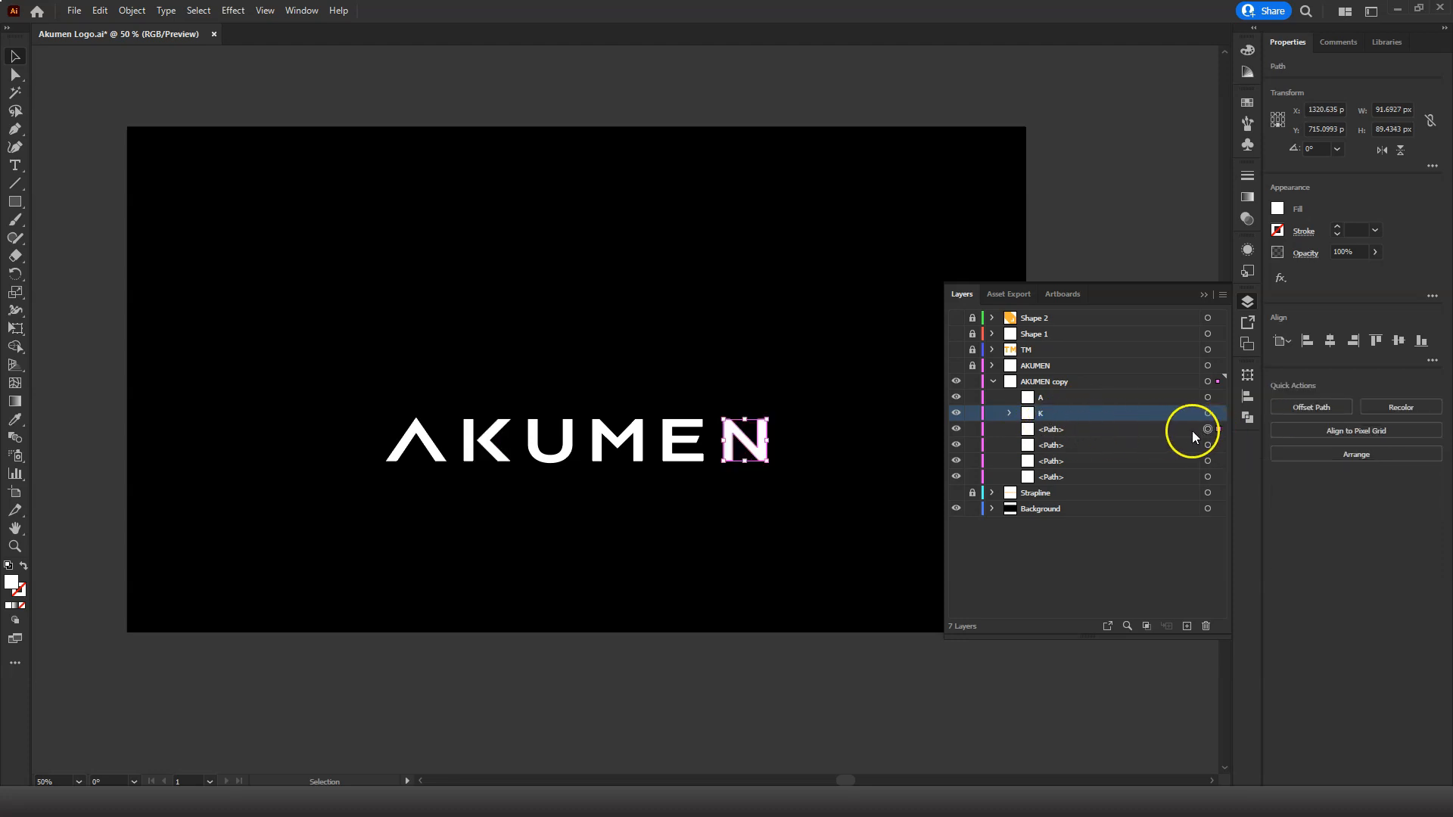
{"action": "double_click", "coordinate": [1057, 428]}
{"action": "type", "text": "N"}
{"action": "key", "text": "Return"}
{"action": "left_click_drag", "start_coordinate": [1052, 427], "coordinate": [1033, 477]}
Rename the path of the wordmark's fifth letter as E and place it directly above N in AKUMEN copy.
{"action": "left_click", "coordinate": [1055, 430]}
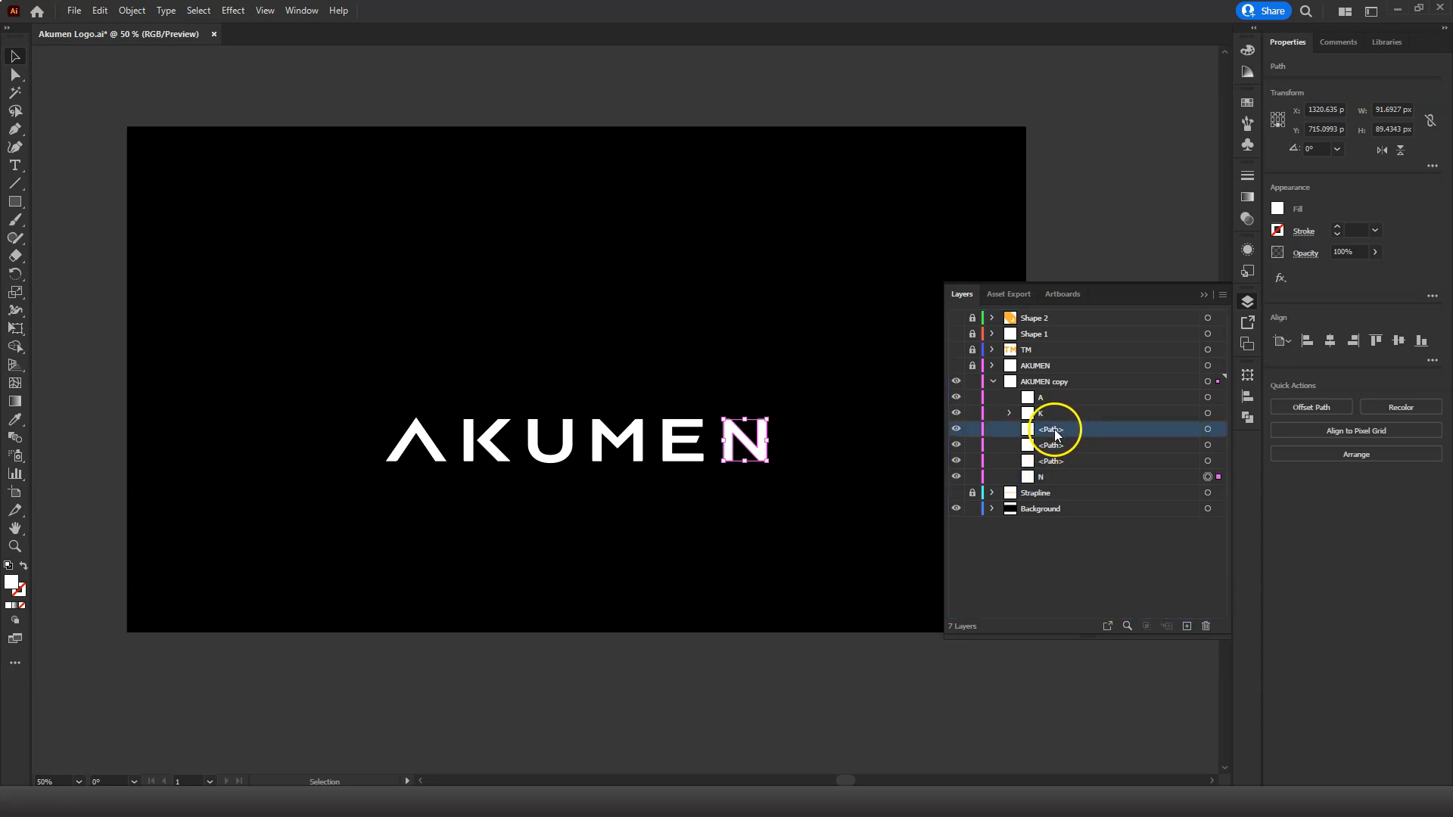
{"action": "double_click", "coordinate": [1056, 430]}
{"action": "left_click", "coordinate": [1208, 429]}
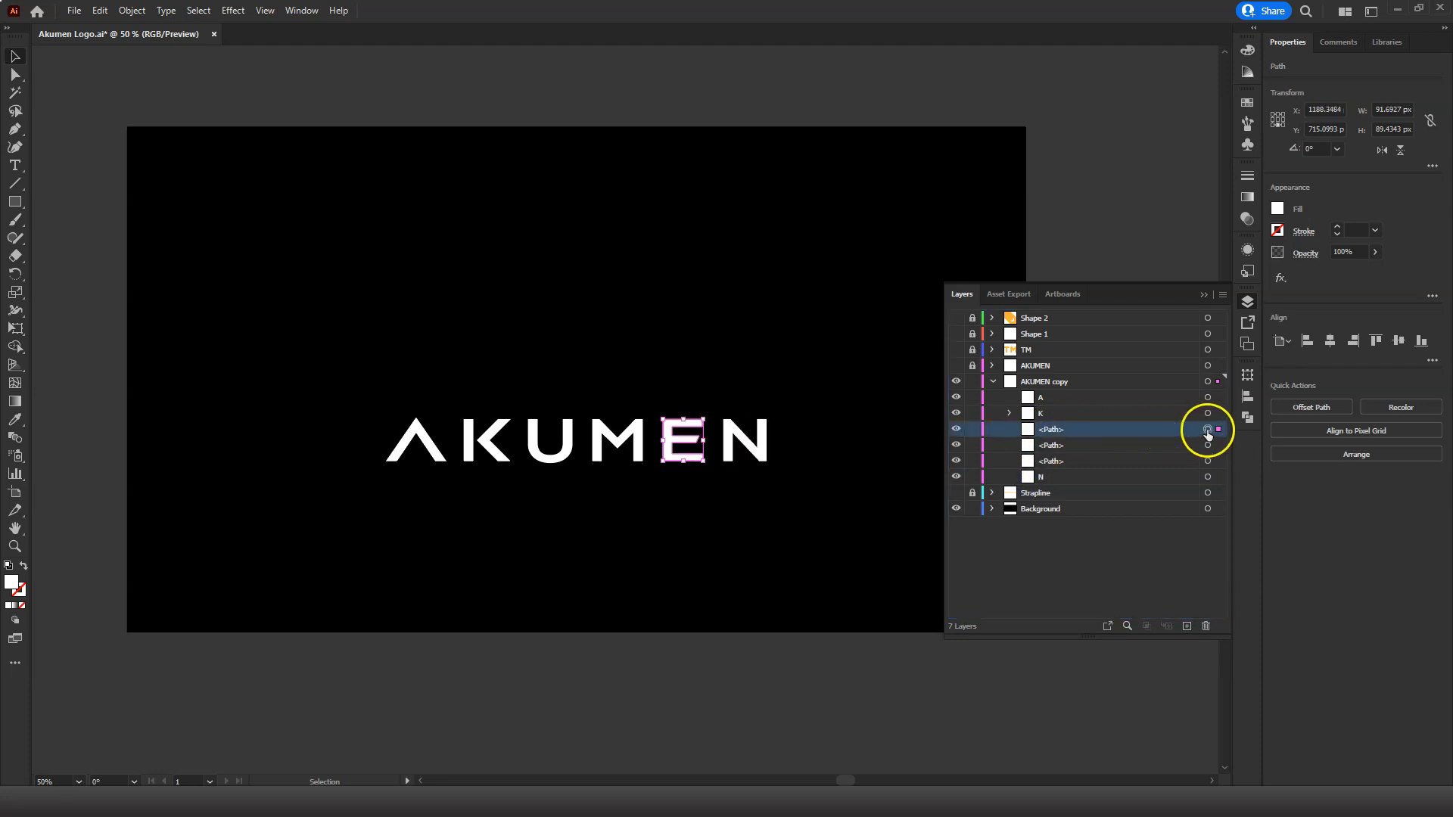
{"action": "double_click", "coordinate": [1073, 430]}
{"action": "type", "text": "E"}
{"action": "key", "text": "Return"}
{"action": "left_click_drag", "start_coordinate": [1031, 433], "coordinate": [1079, 456]}
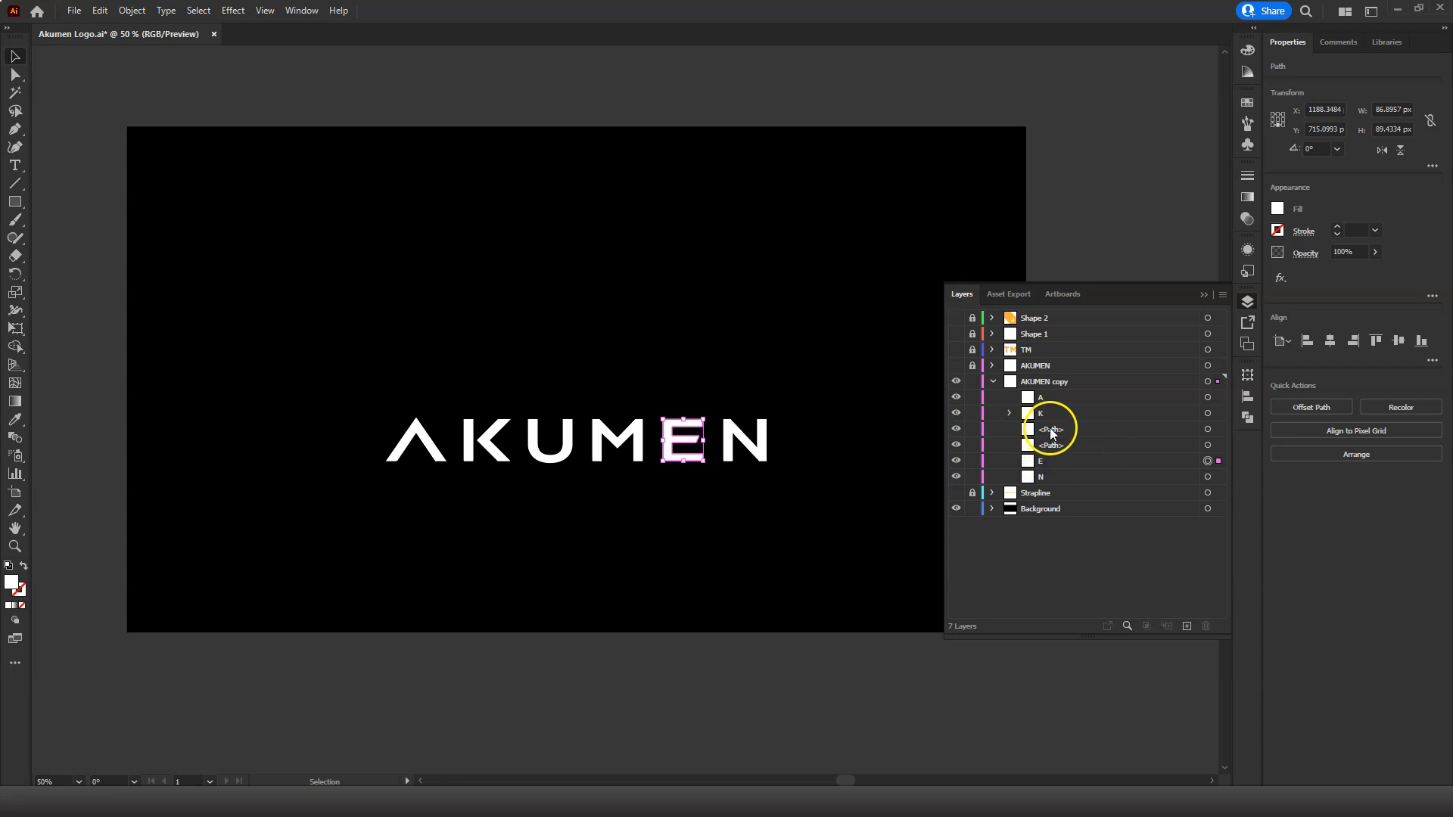
Rename the path of the wordmark's fourth letter as M and place it directly above E in AKUMEN copy.
{"action": "left_click", "coordinate": [1051, 432]}
{"action": "left_click", "coordinate": [1208, 429]}
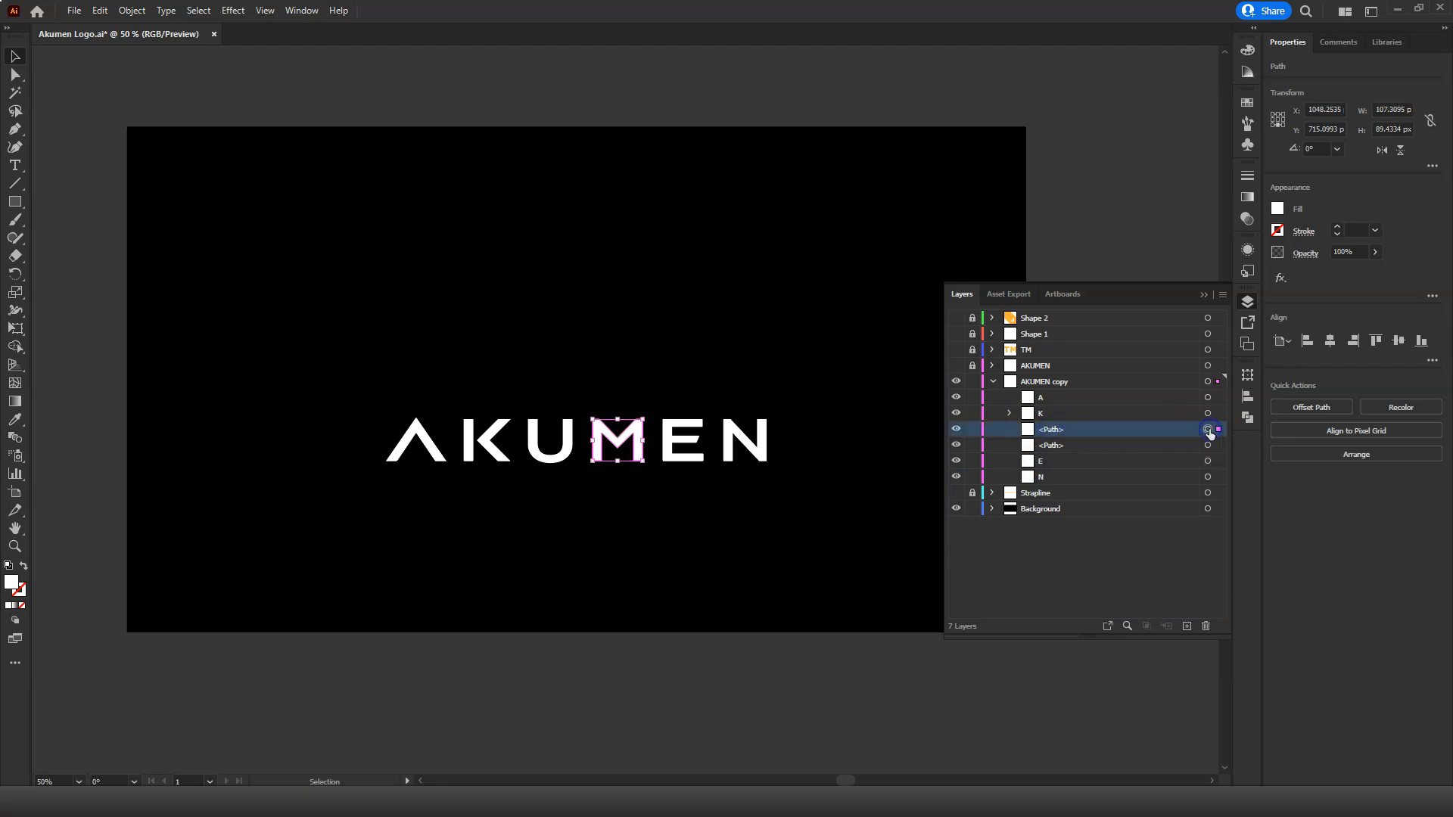
{"action": "double_click", "coordinate": [1069, 429]}
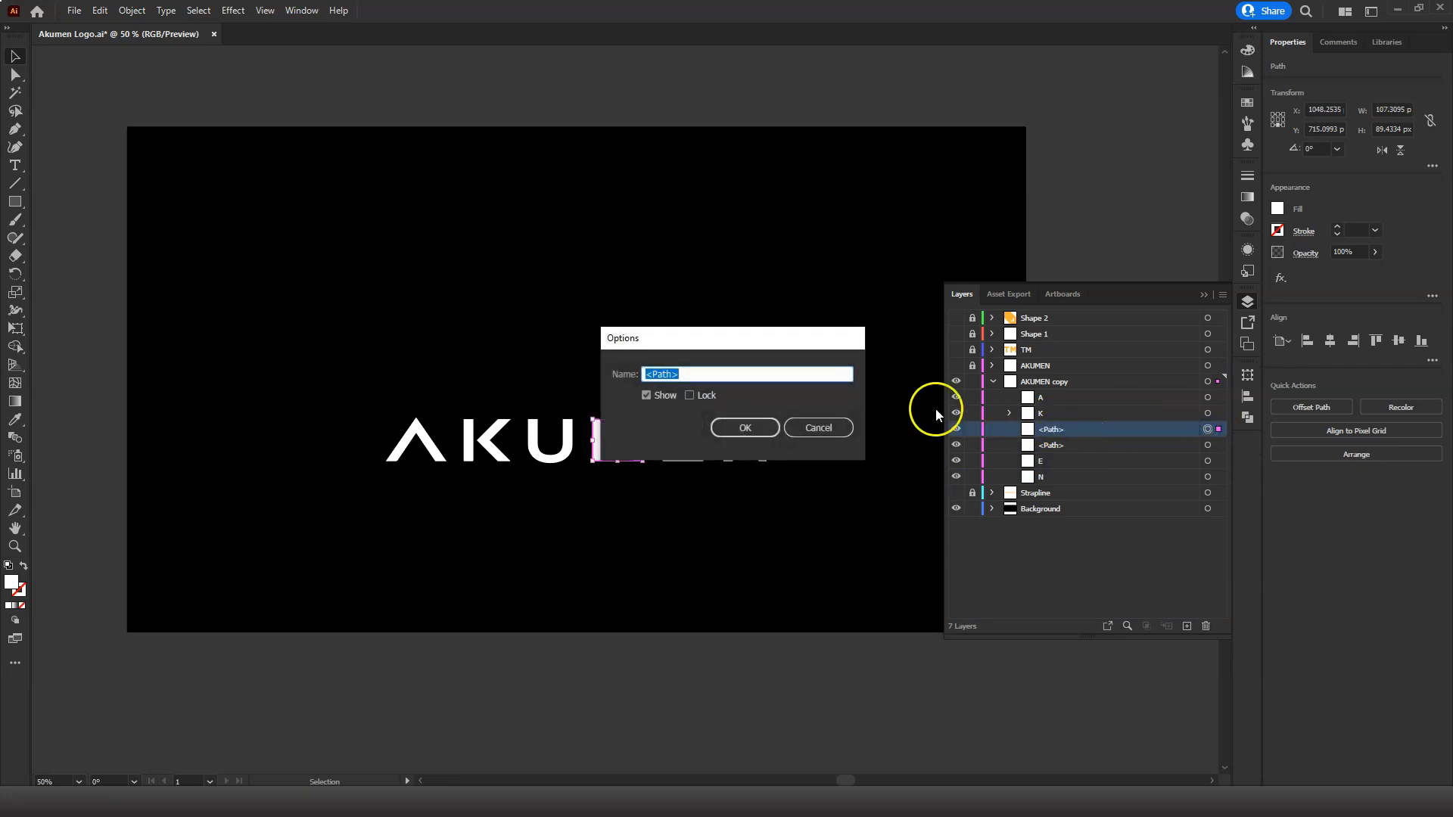
{"action": "type", "text": "M"}
{"action": "key", "text": "Return"}
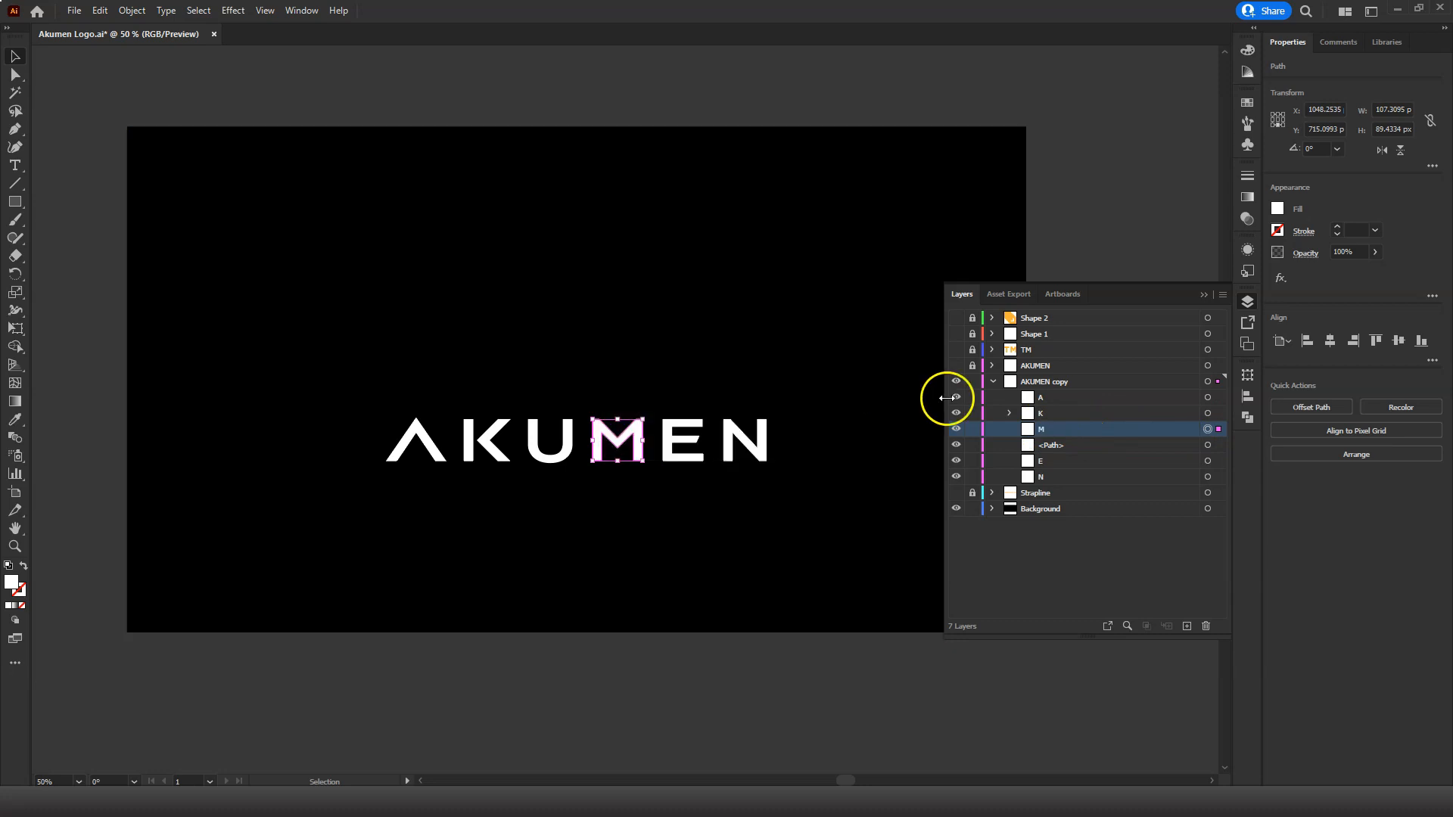
{"action": "left_click_drag", "start_coordinate": [1043, 430], "coordinate": [1039, 461]}
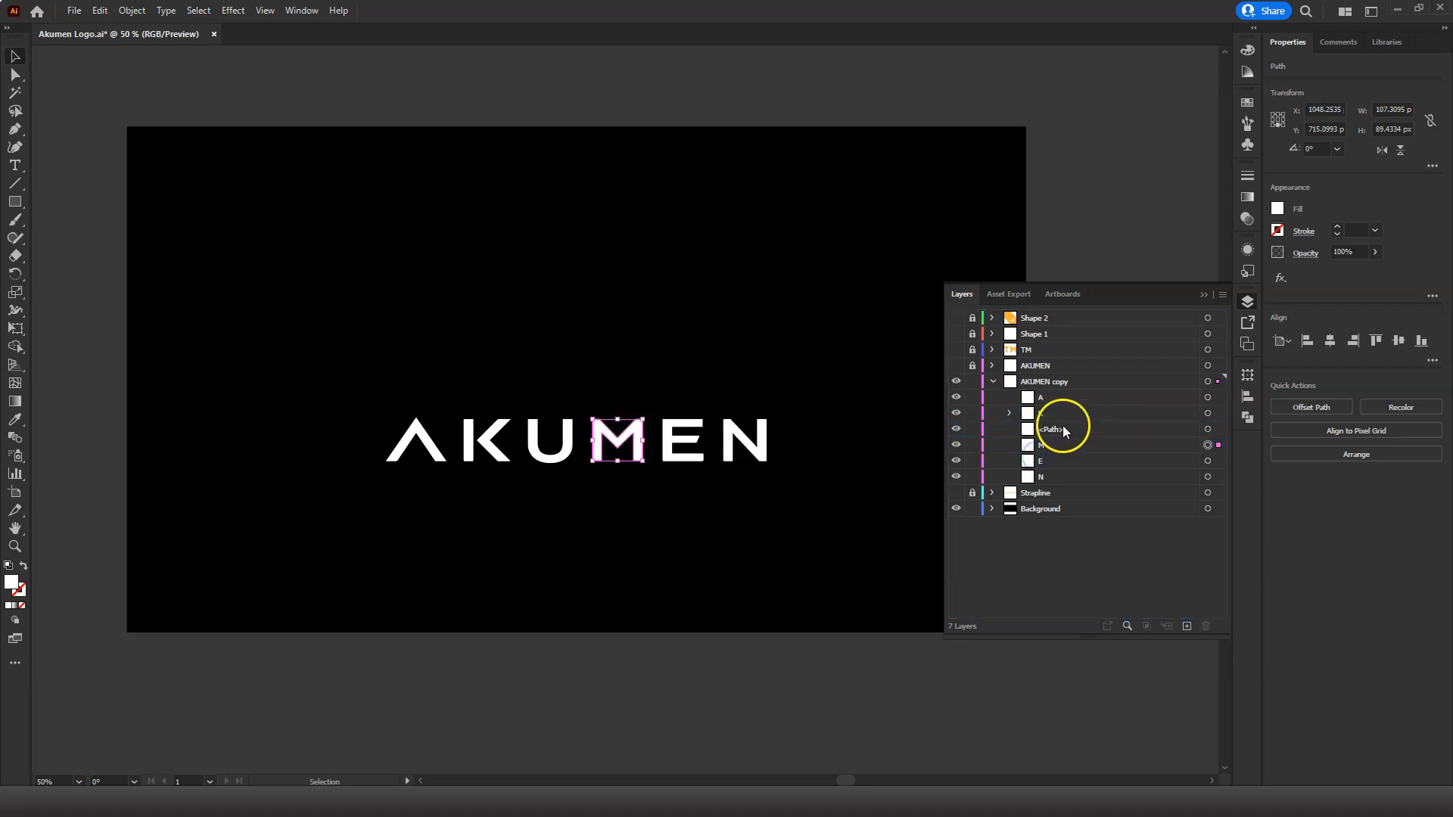
Target the last unnamed path in AKUMEN copy, the wordmark's third letter, and rename it as U.
{"action": "left_click", "coordinate": [1064, 430]}
{"action": "left_click", "coordinate": [1208, 429]}
{"action": "double_click", "coordinate": [1052, 428]}
{"action": "type", "text": "U"}
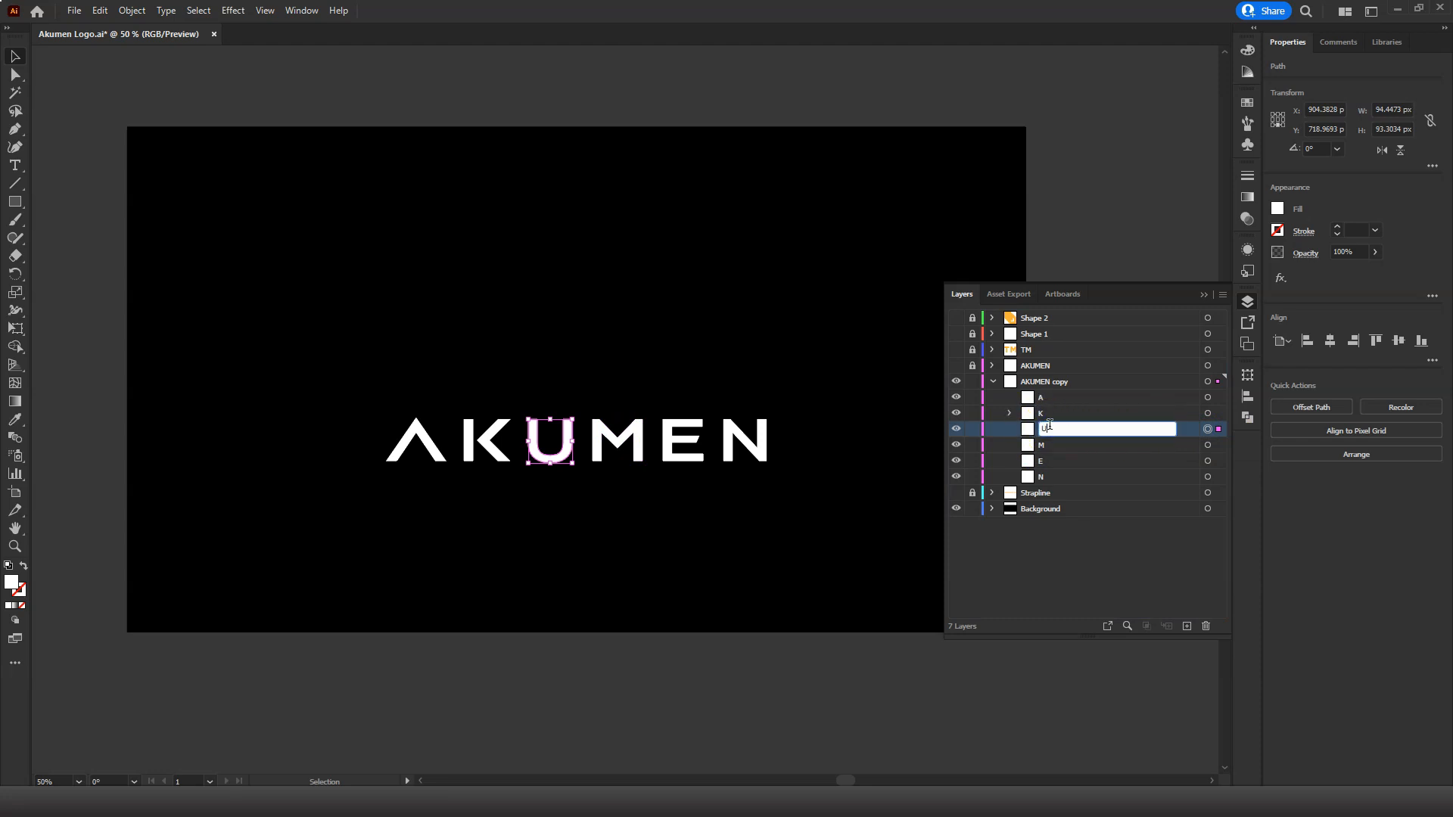
{"action": "key", "text": "Return"}
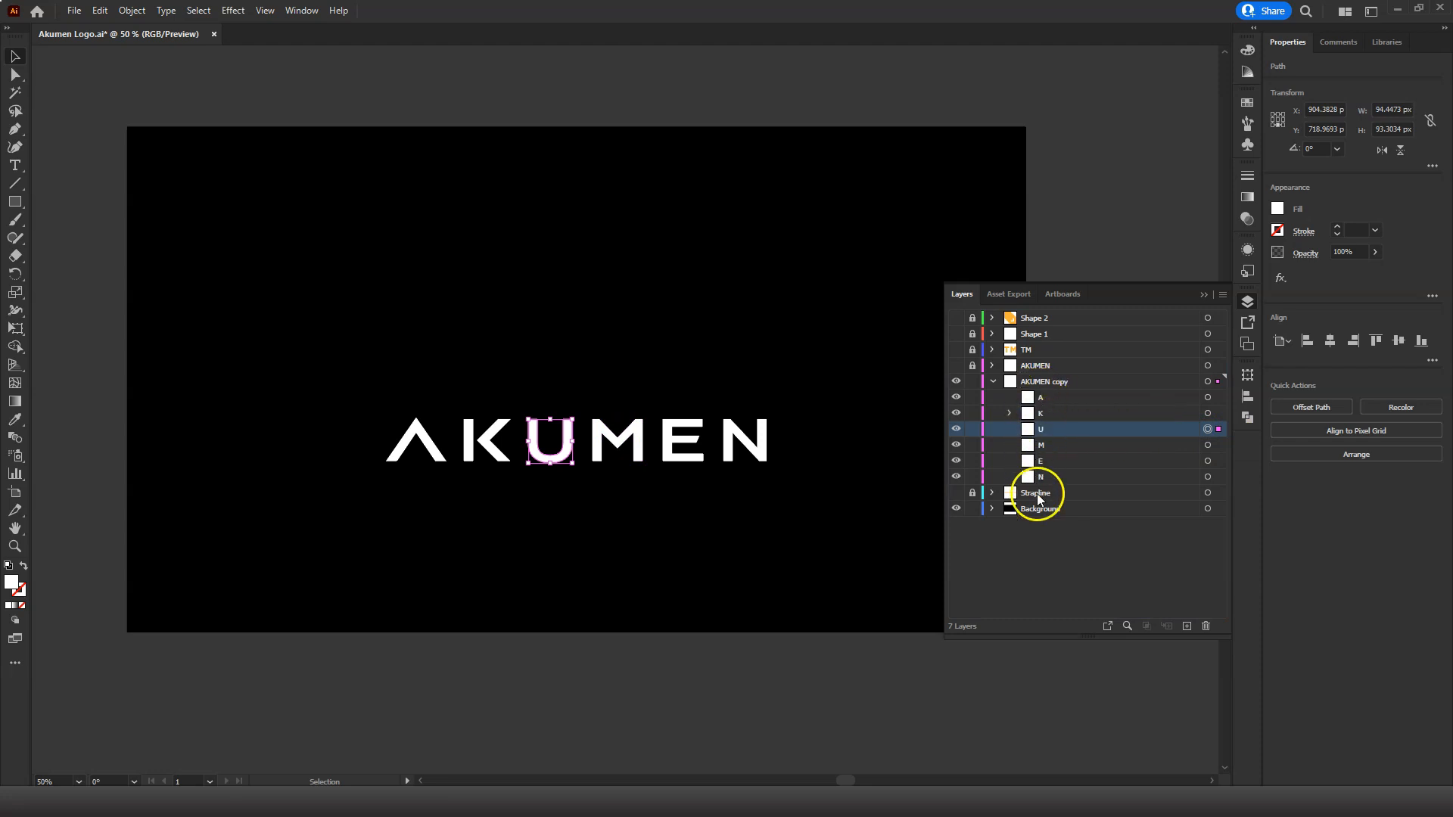
{"action": "left_click", "coordinate": [1030, 400]}
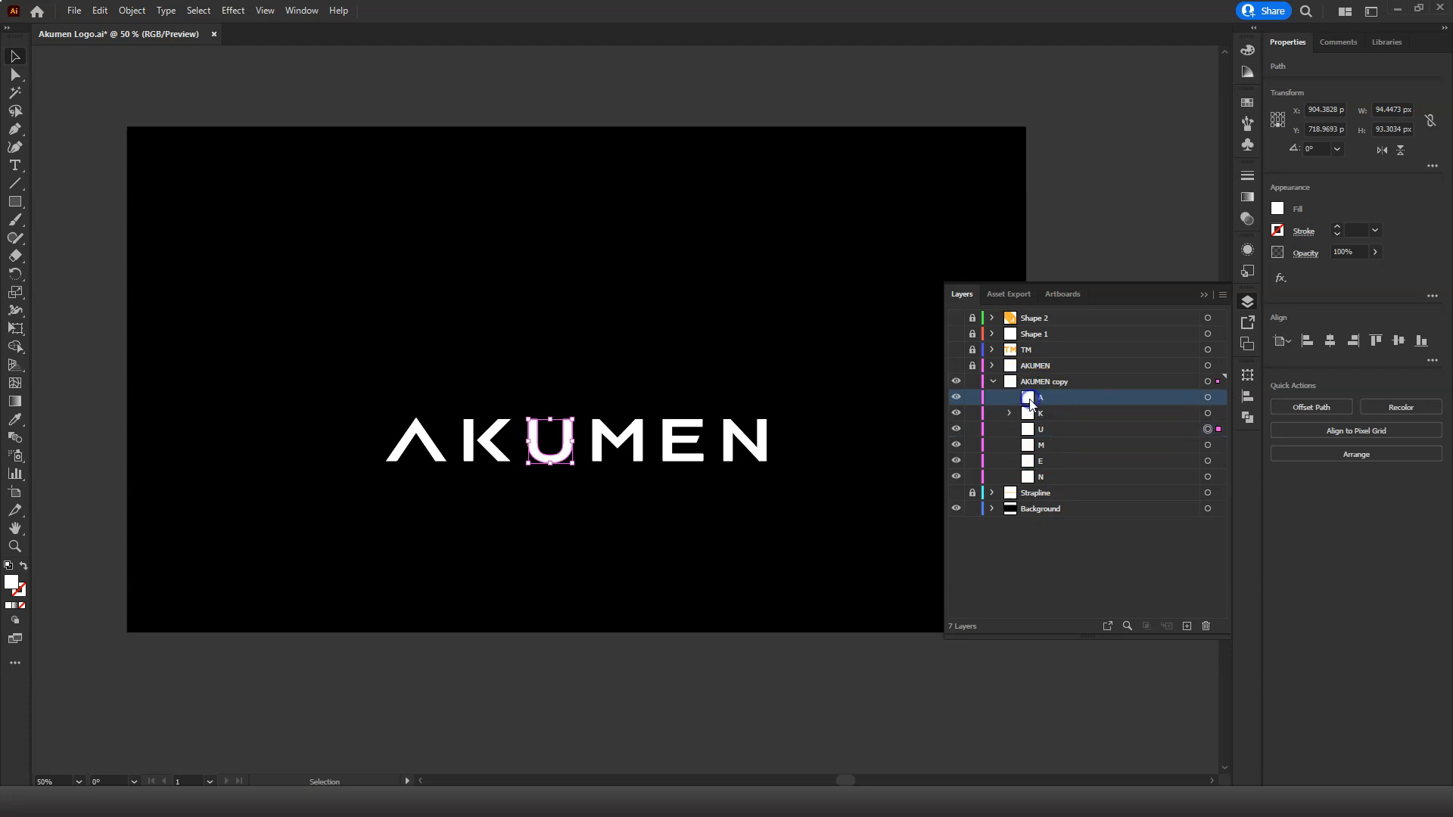
{"action": "left_click", "coordinate": [992, 383]}
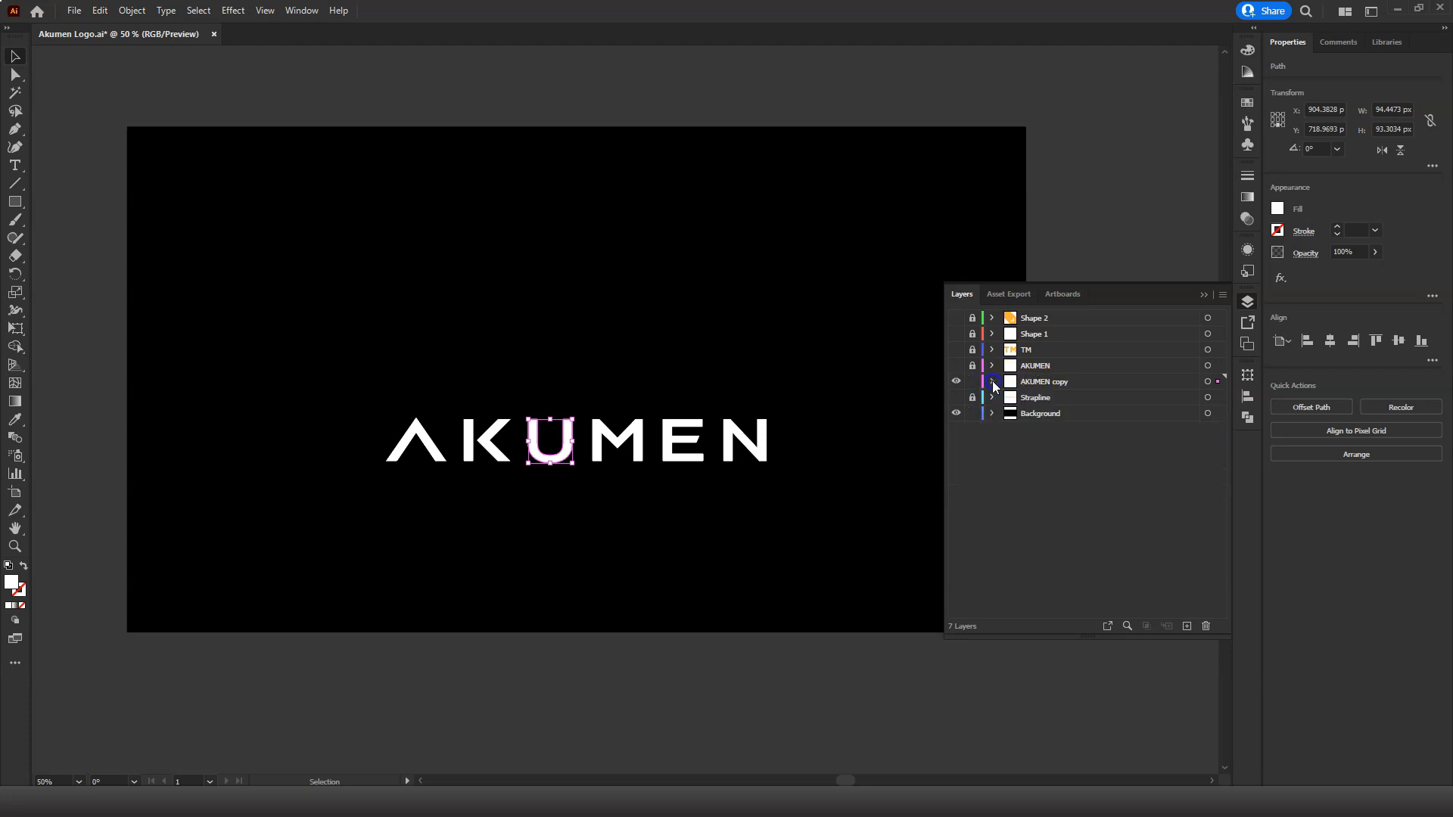
{"action": "left_click", "coordinate": [993, 382]}
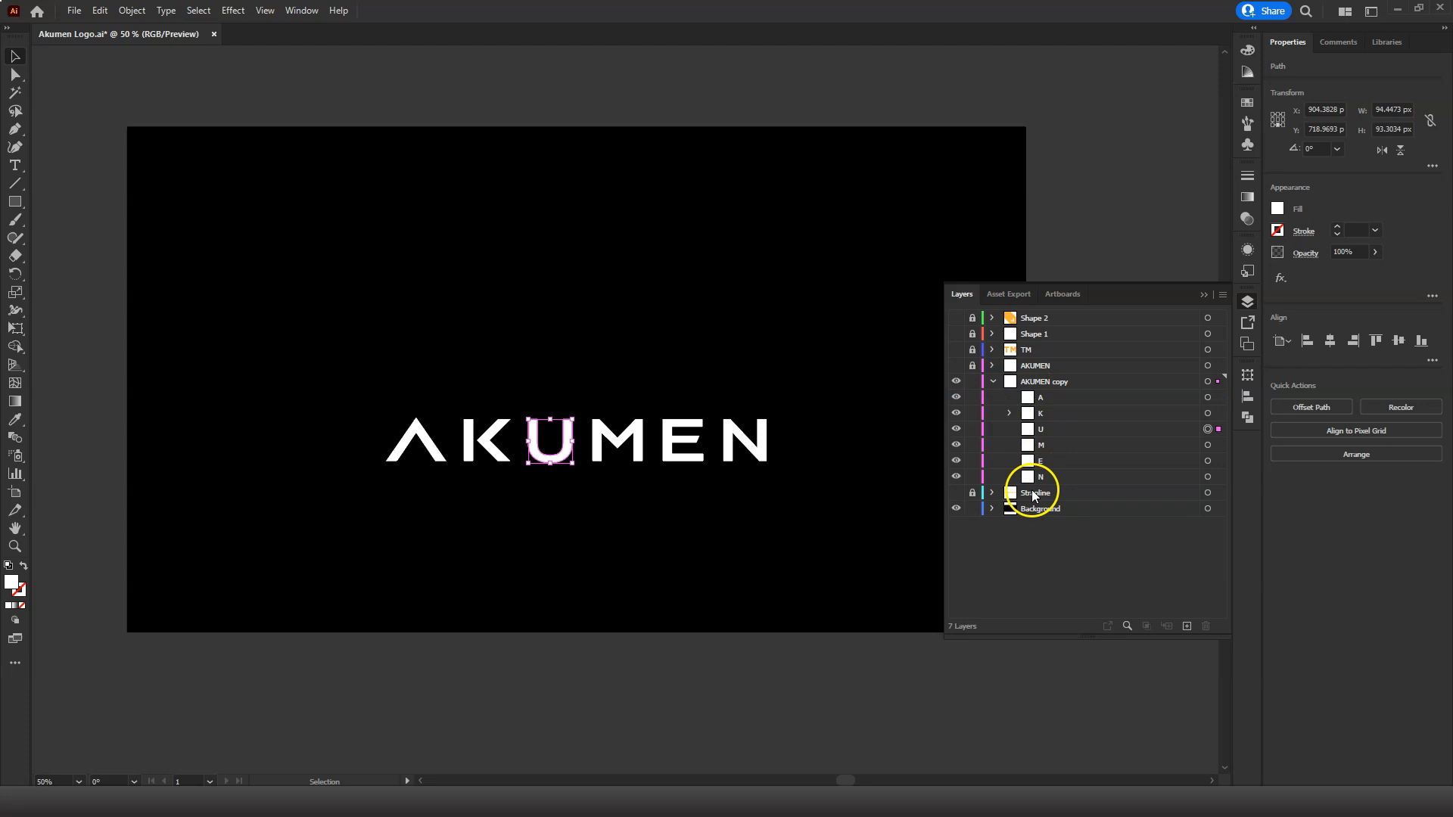
{"action": "left_click", "coordinate": [1032, 397]}
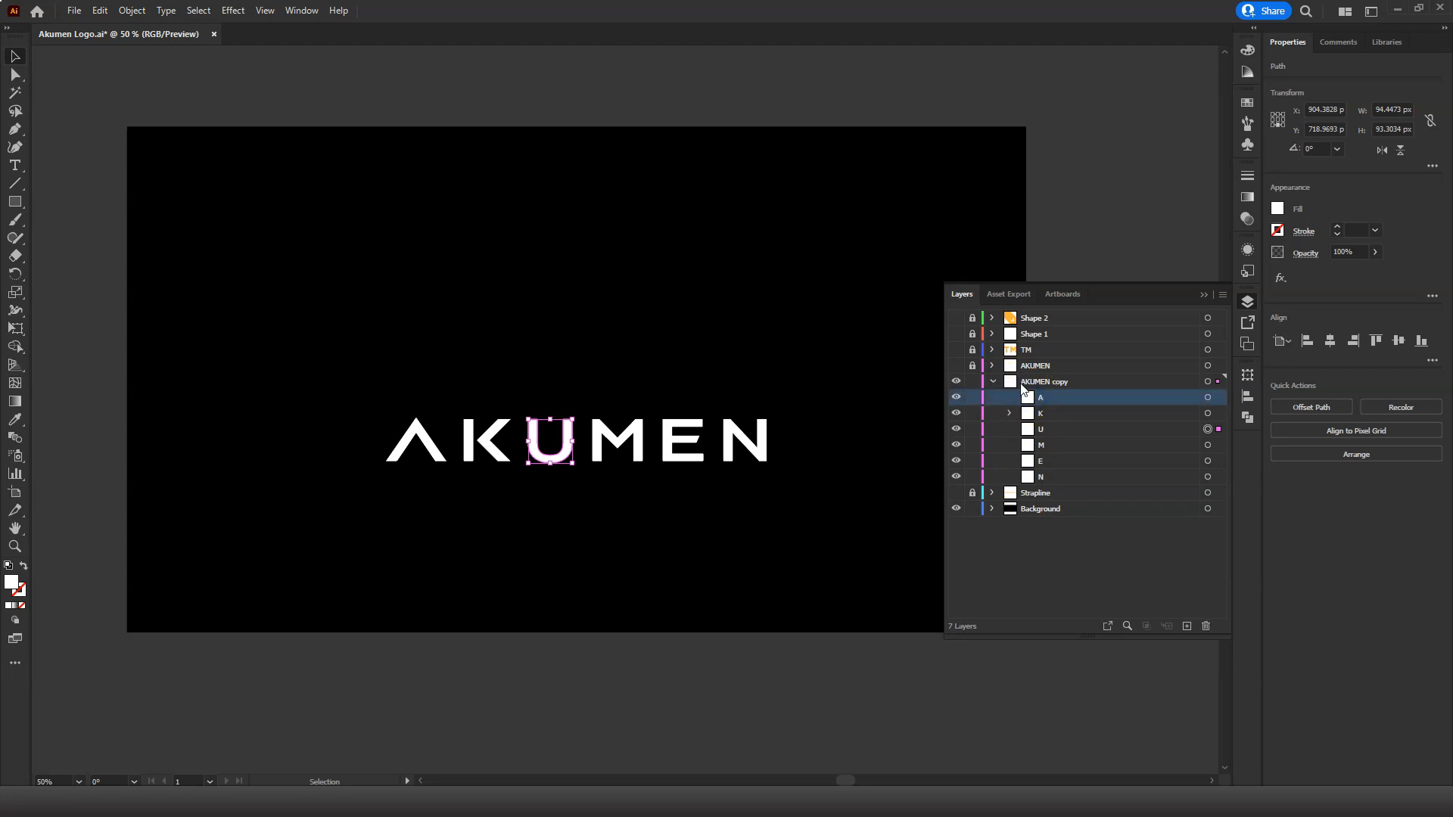
Add eight new empty layers directly above the AKUMEN copy layer.
{"action": "left_click", "coordinate": [1033, 384]}
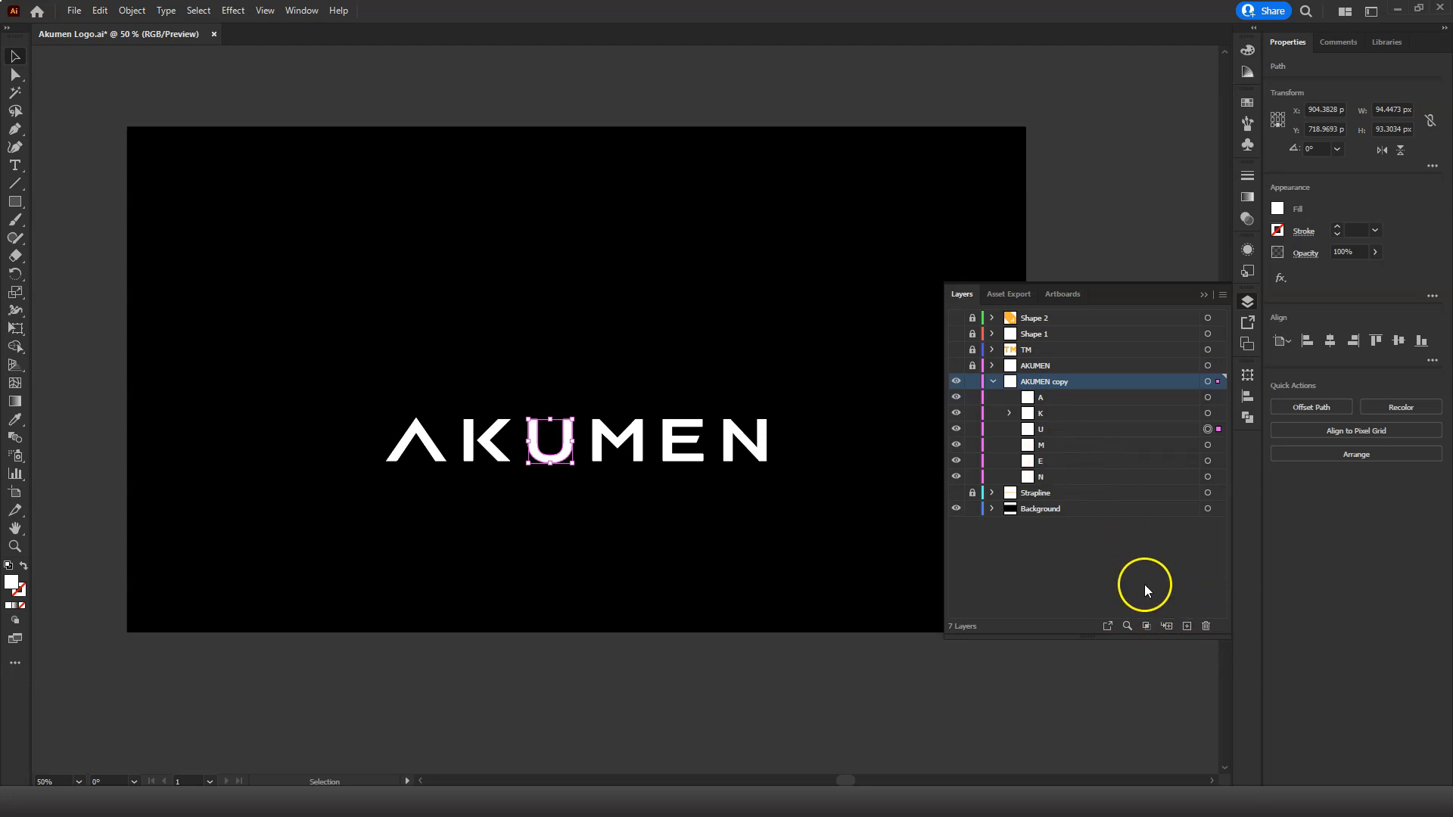
{"action": "left_click", "coordinate": [1186, 626]}
{"action": "left_click", "coordinate": [1186, 626]}
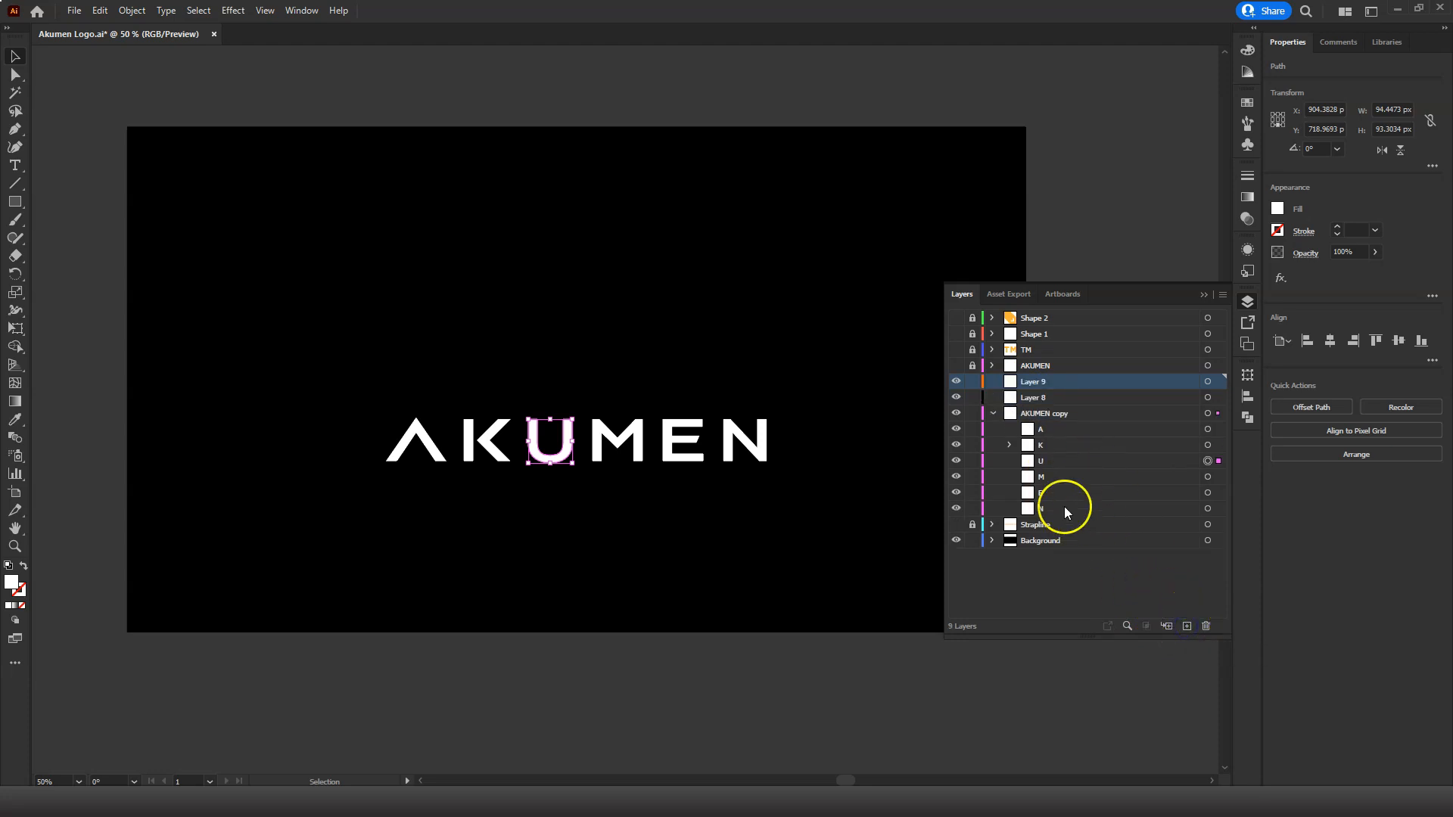
{"action": "left_click", "coordinate": [1187, 625]}
{"action": "left_click", "coordinate": [1187, 626]}
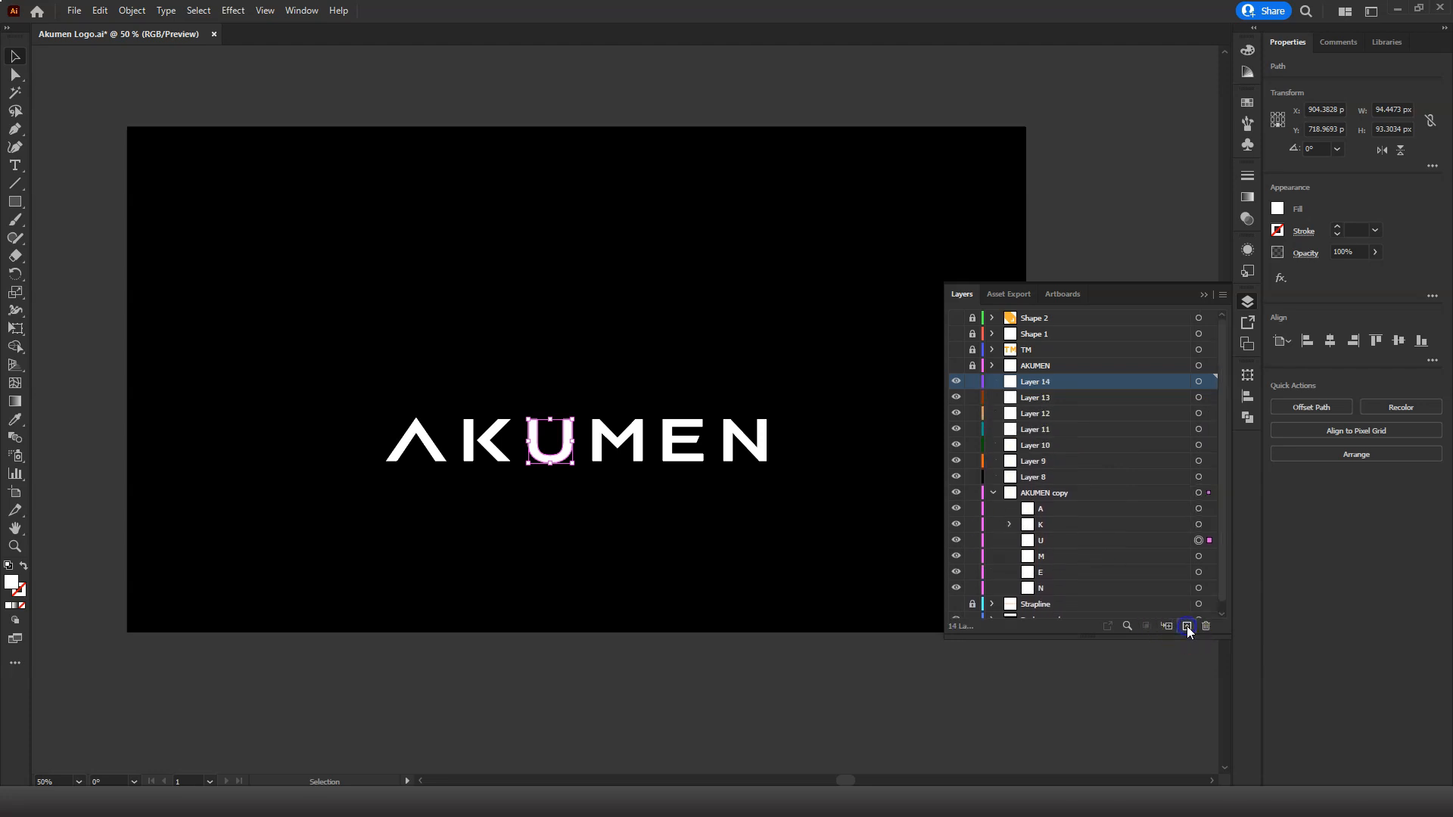
{"action": "left_click", "coordinate": [1188, 626]}
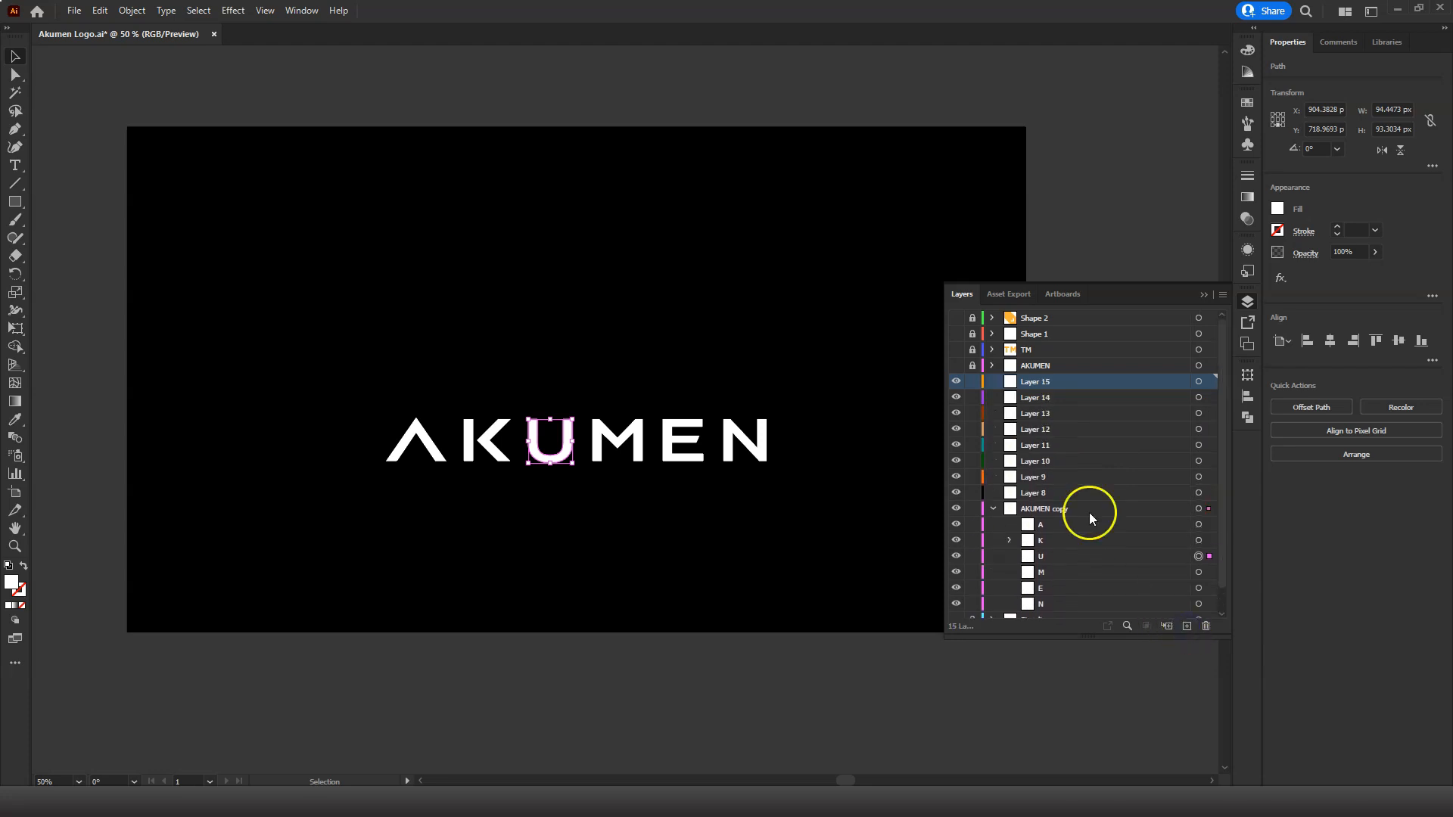
Set the layer colour of Layer 8 to Gold and rename the layer as A.
{"action": "left_click", "coordinate": [1057, 481], "text": "shift"}
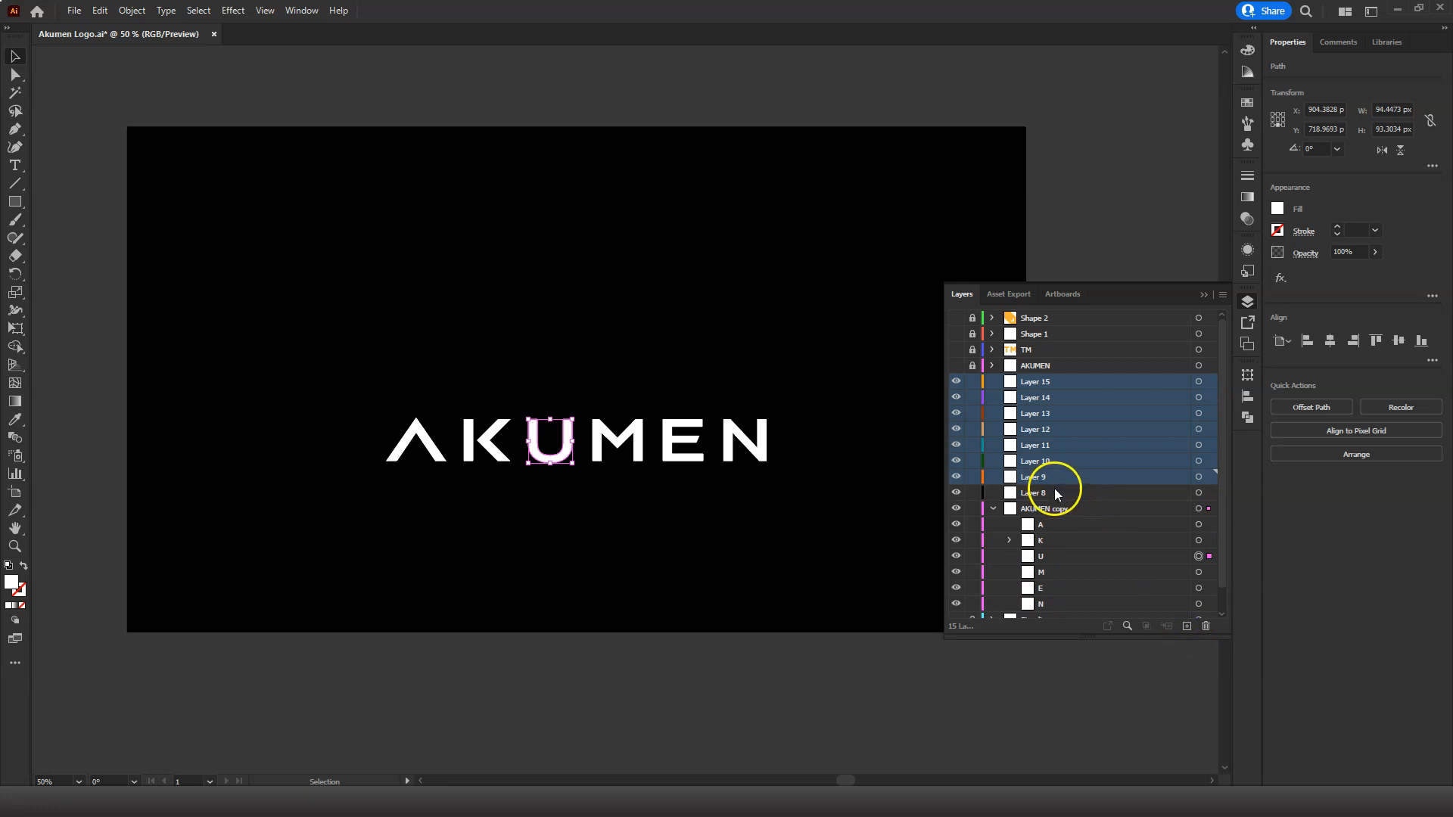
{"action": "left_click", "coordinate": [1055, 488], "text": "shift"}
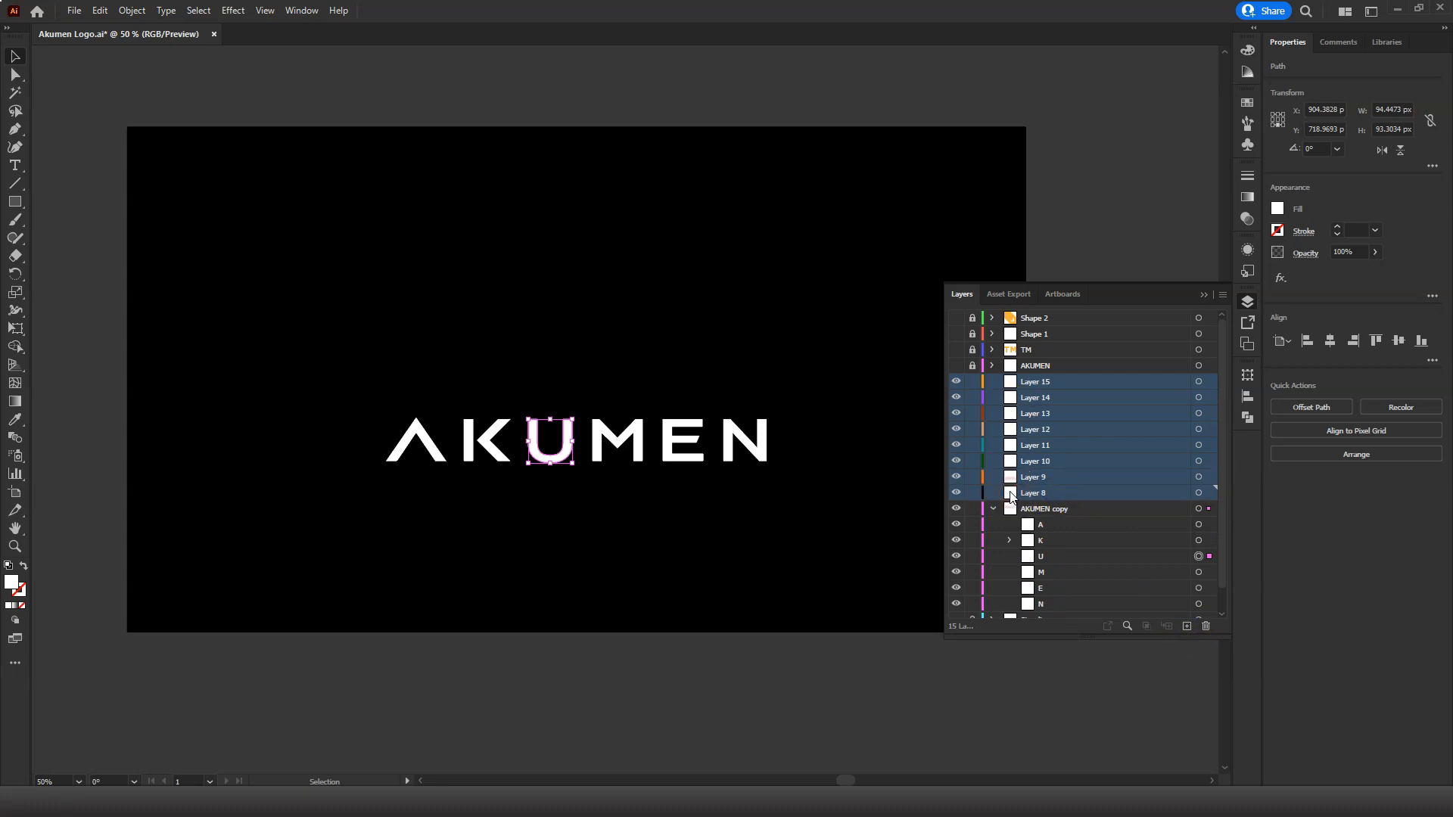
{"action": "double_click", "coordinate": [1010, 494]}
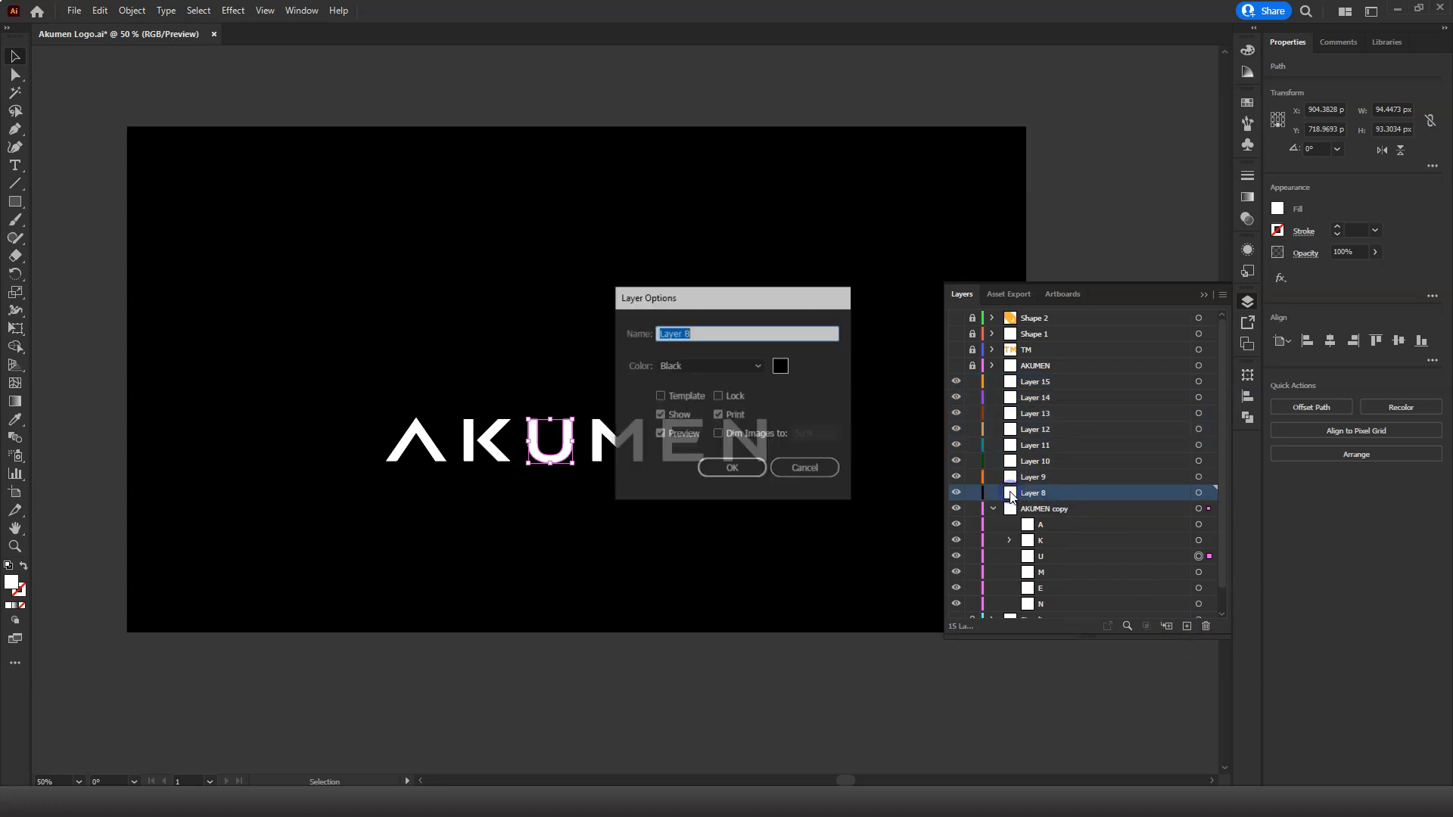
{"action": "left_click", "coordinate": [748, 364]}
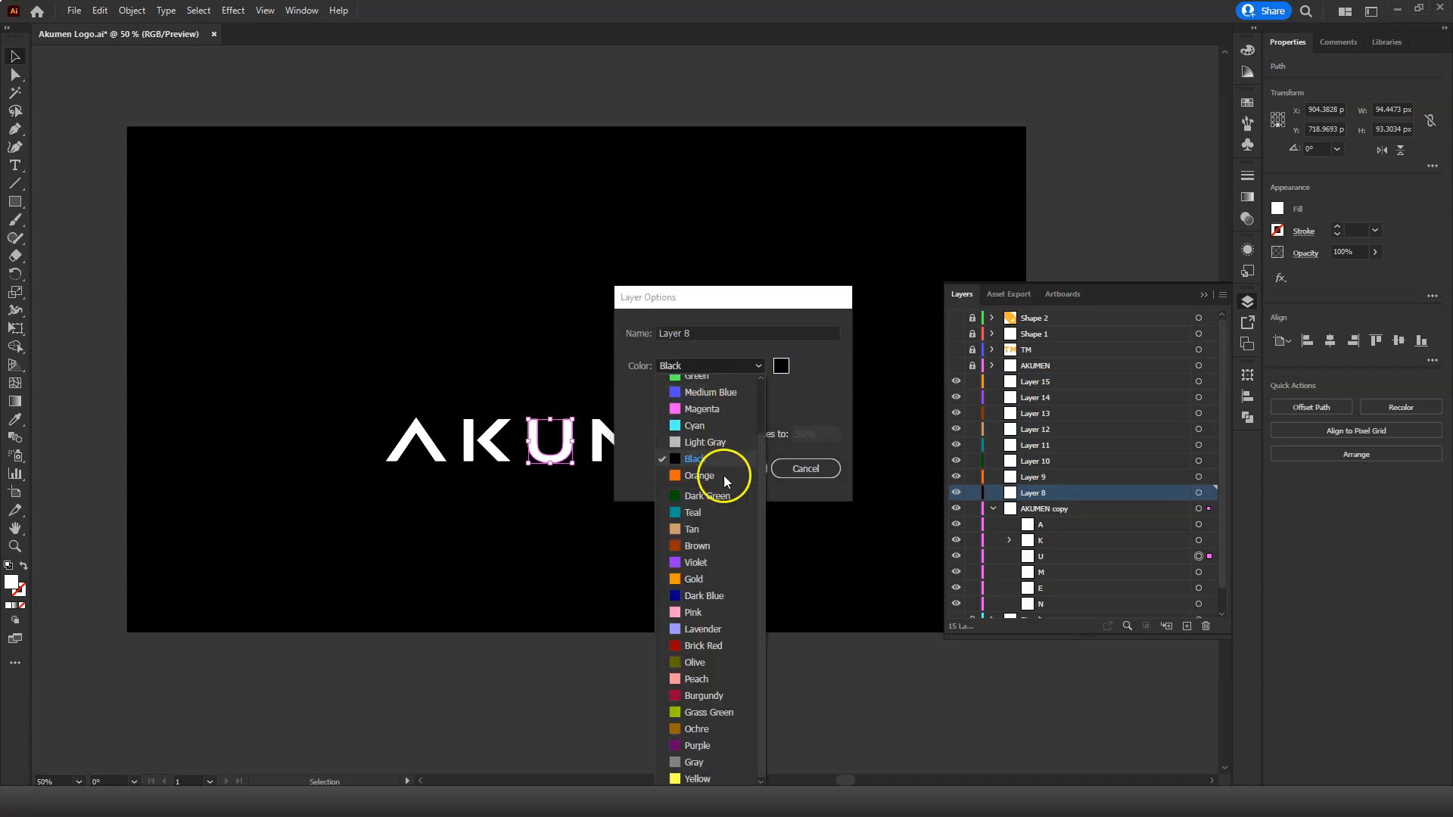
{"action": "scroll", "coordinate": [731, 664], "scroll_direction": "up", "scroll_amount": 2}
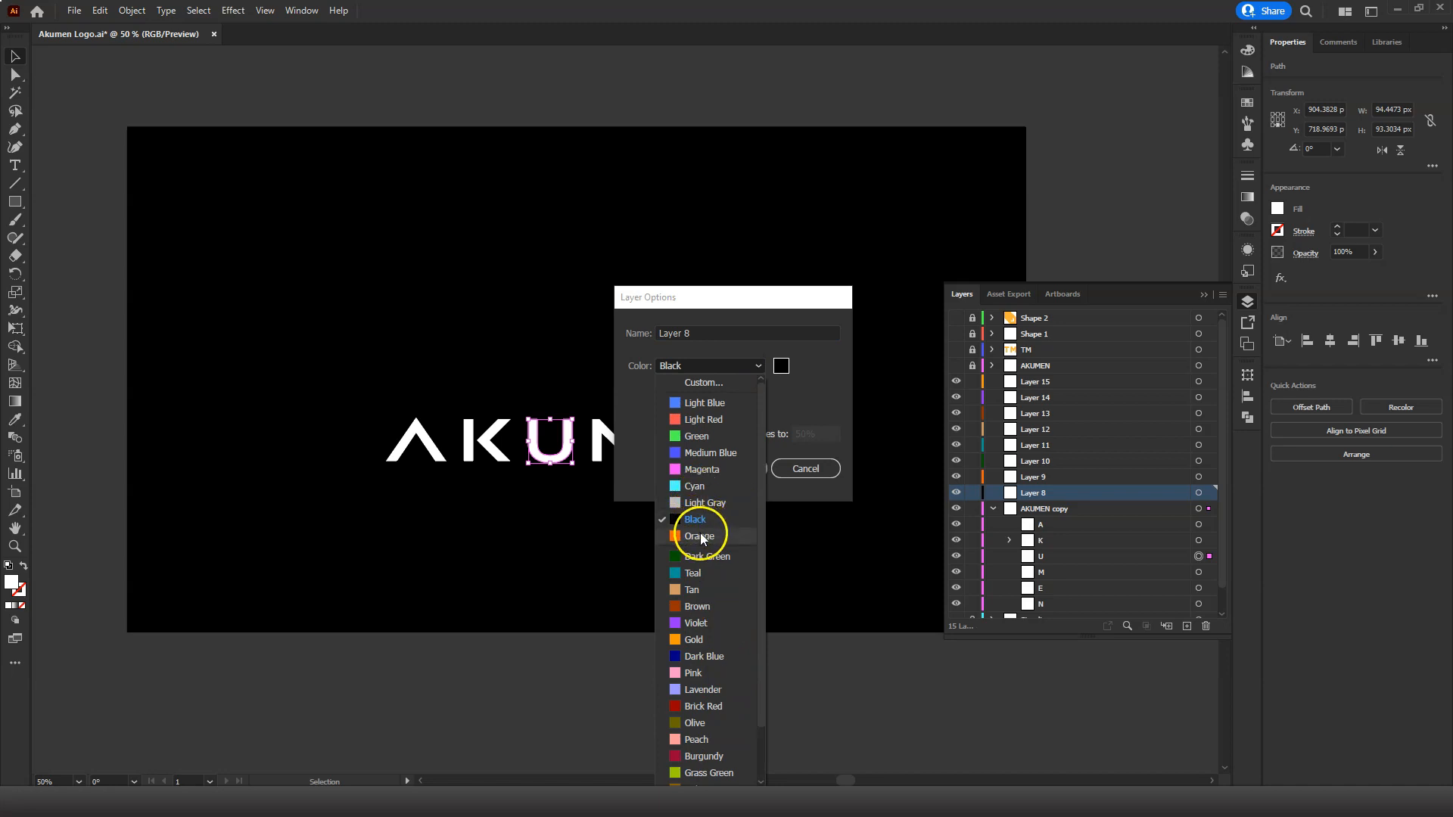
{"action": "left_click", "coordinate": [719, 639]}
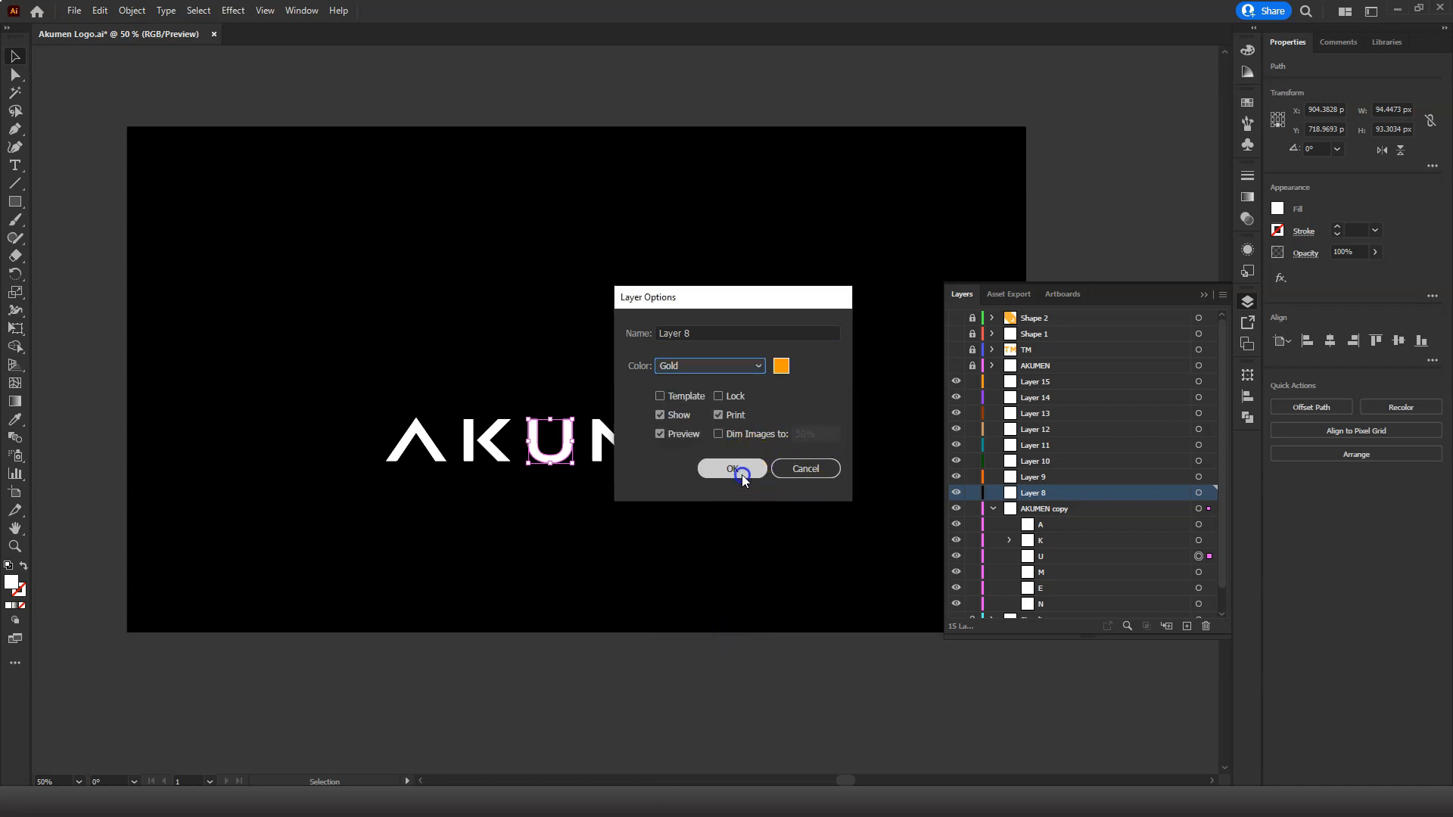
{"action": "left_click", "coordinate": [738, 471]}
{"action": "double_click", "coordinate": [1036, 491]}
{"action": "type", "text": "A"}
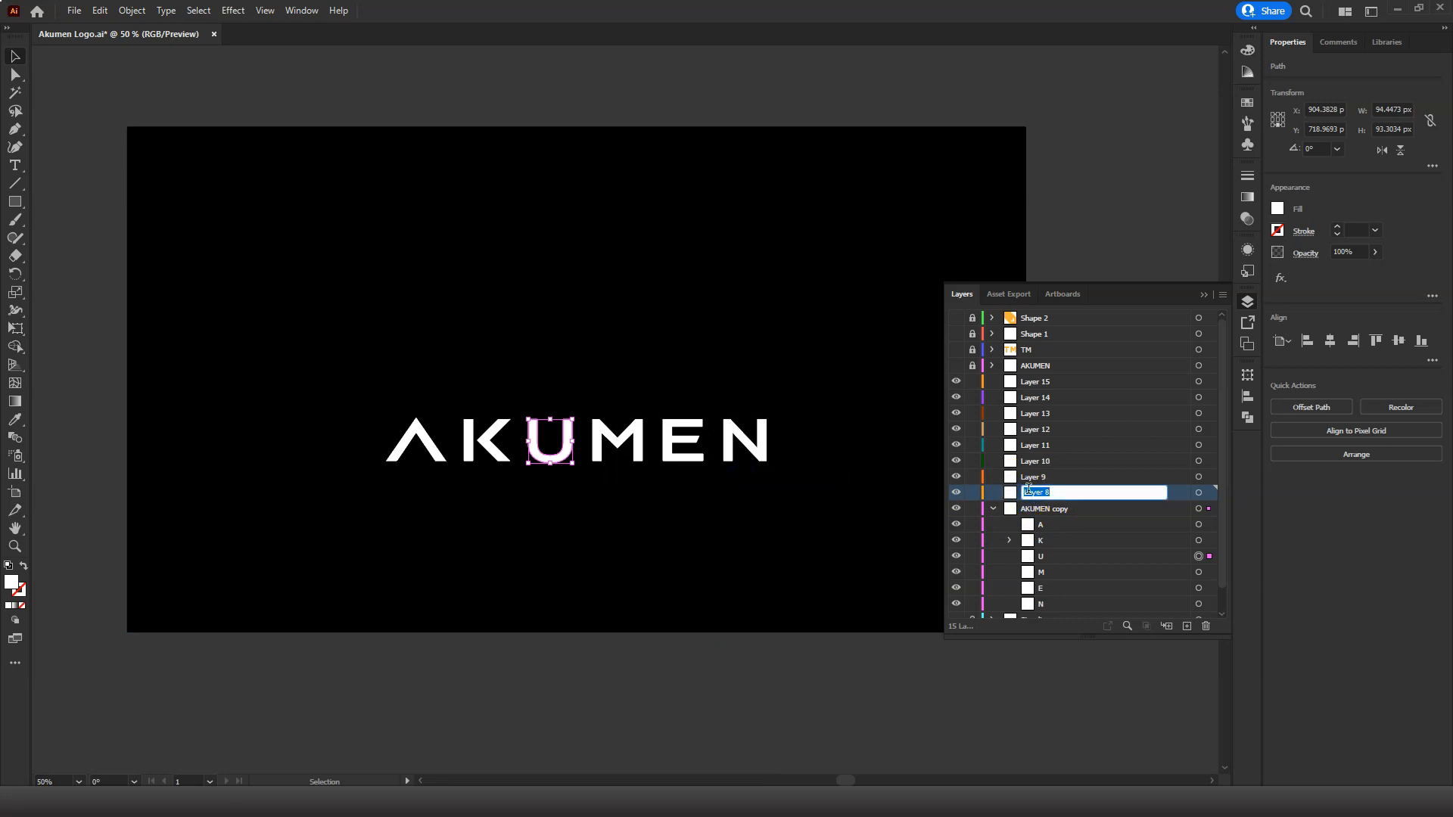
{"action": "key", "text": "Return"}
Place layer A directly below the AKUMEN layer and transfer the letter A path from AKUMEN copy into it.
{"action": "left_click_drag", "start_coordinate": [1036, 493], "coordinate": [1020, 396]}
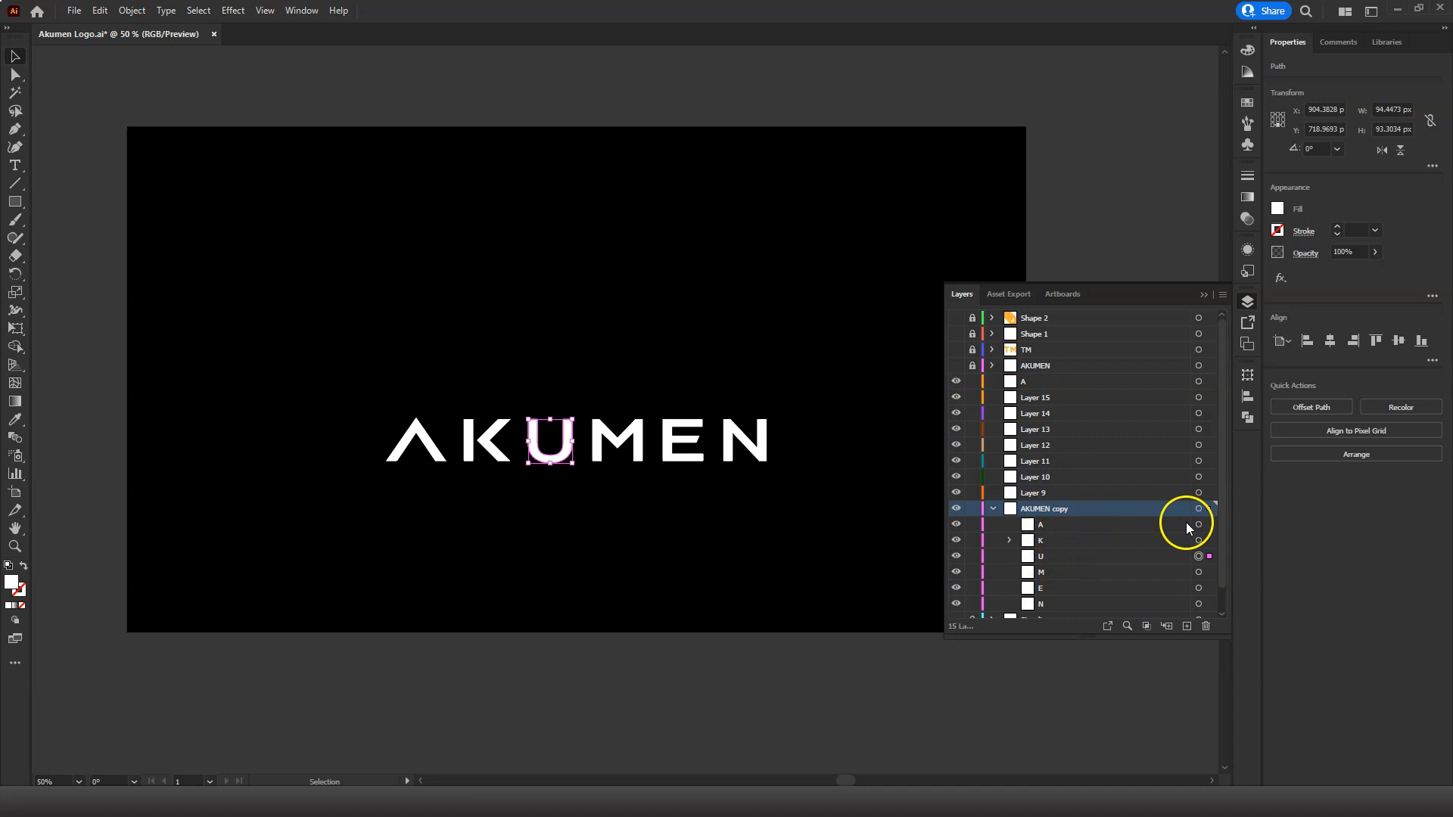
{"action": "left_click", "coordinate": [1208, 525]}
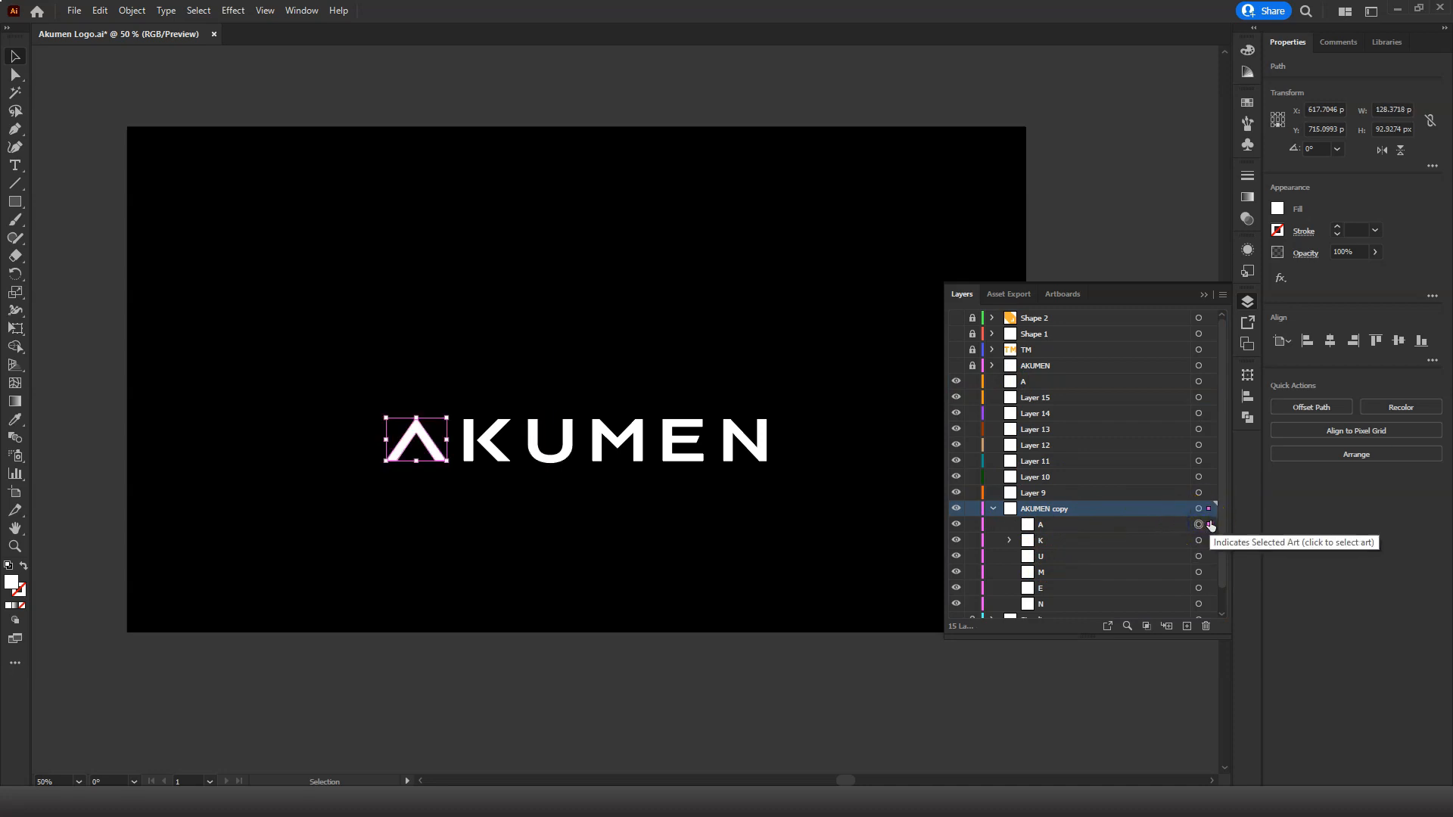
{"action": "left_click_drag", "start_coordinate": [1205, 380], "coordinate": [1205, 381]}
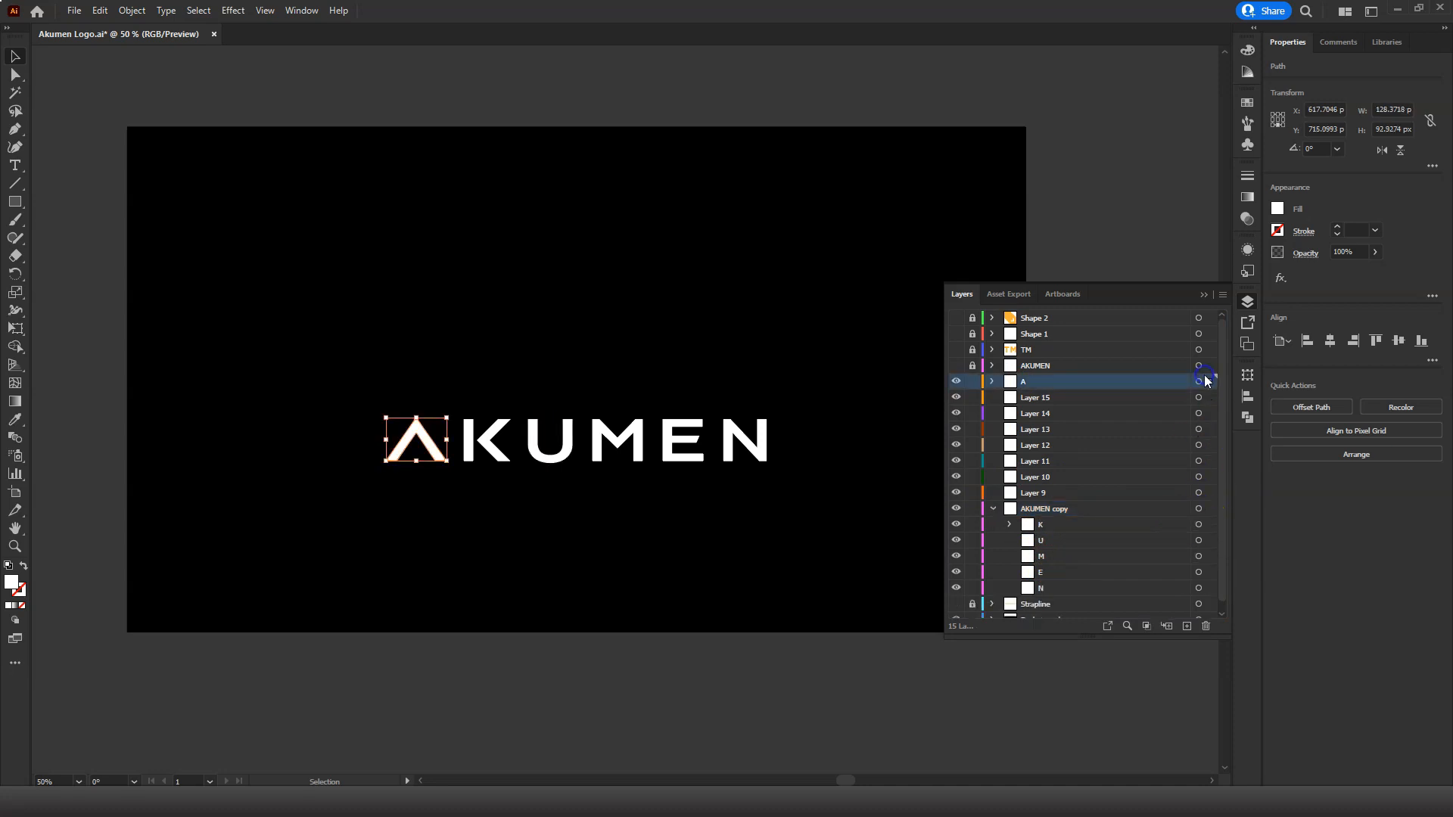
Rename Layer 15 as K and transfer the letter K group from AKUMEN copy into it.
{"action": "double_click", "coordinate": [1031, 398]}
{"action": "type", "text": "K"}
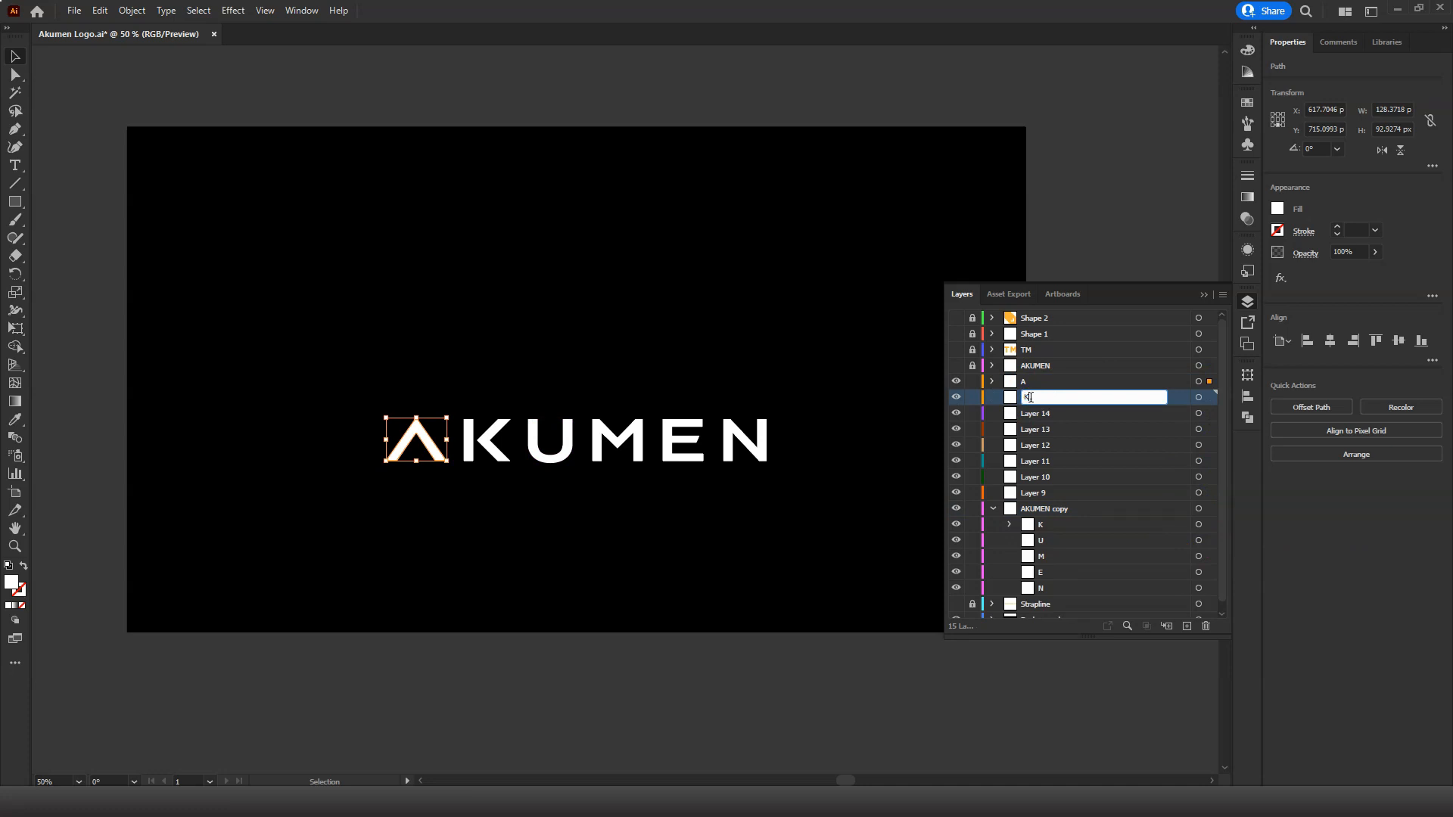
{"action": "key", "text": "Return"}
{"action": "double_click", "coordinate": [1047, 396]}
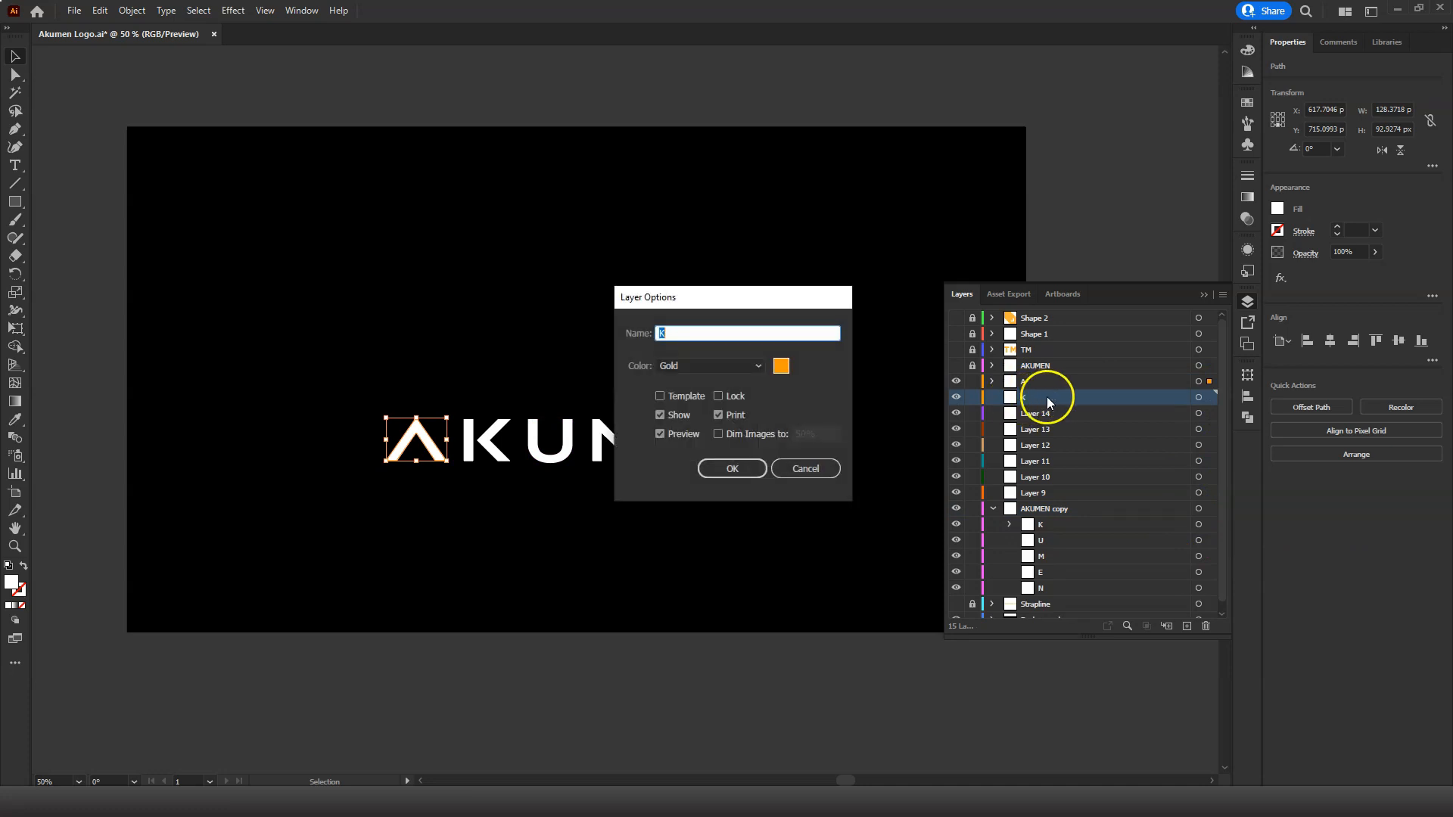
{"action": "left_click", "coordinate": [742, 470]}
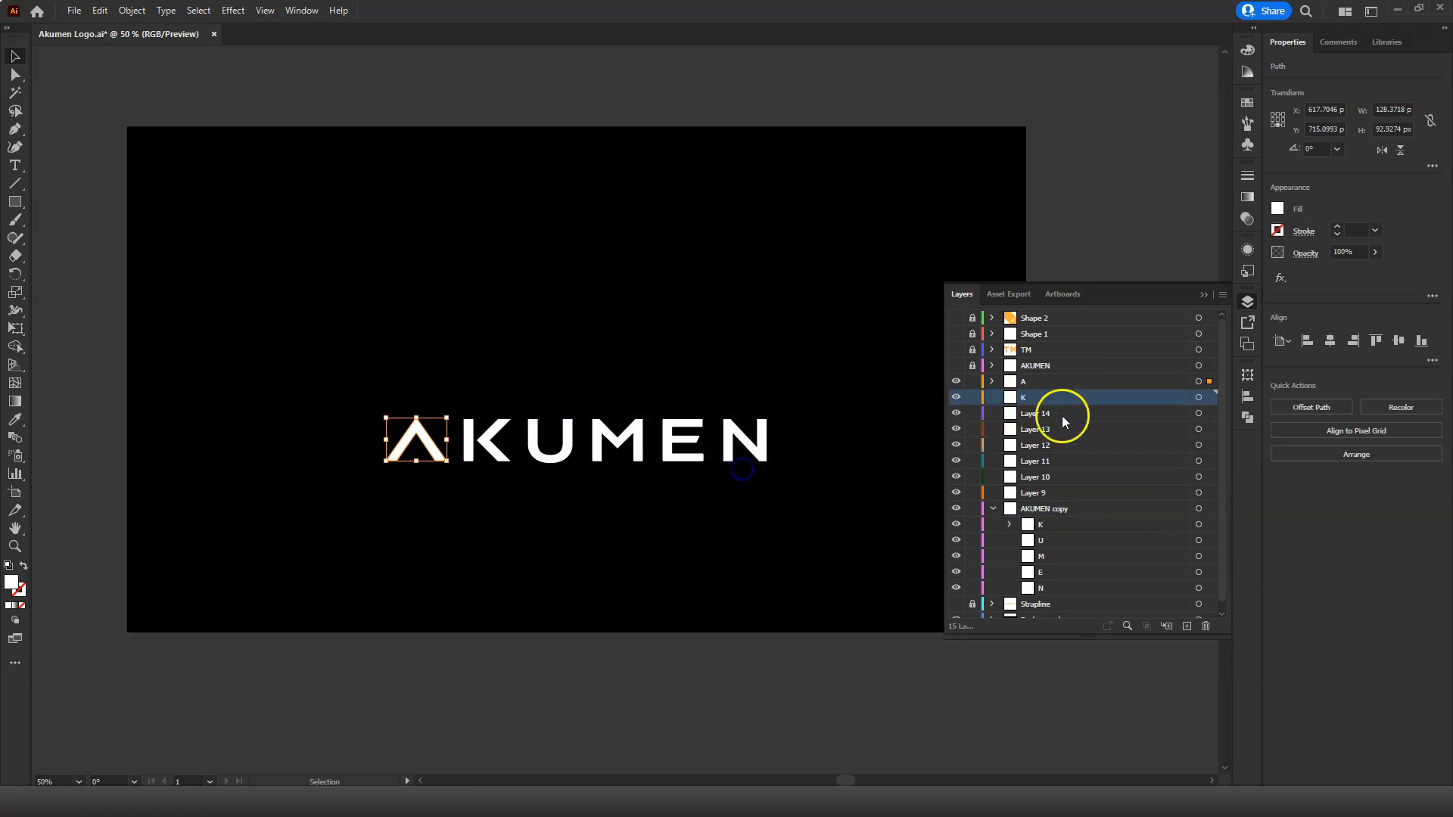
{"action": "left_click", "coordinate": [1199, 525]}
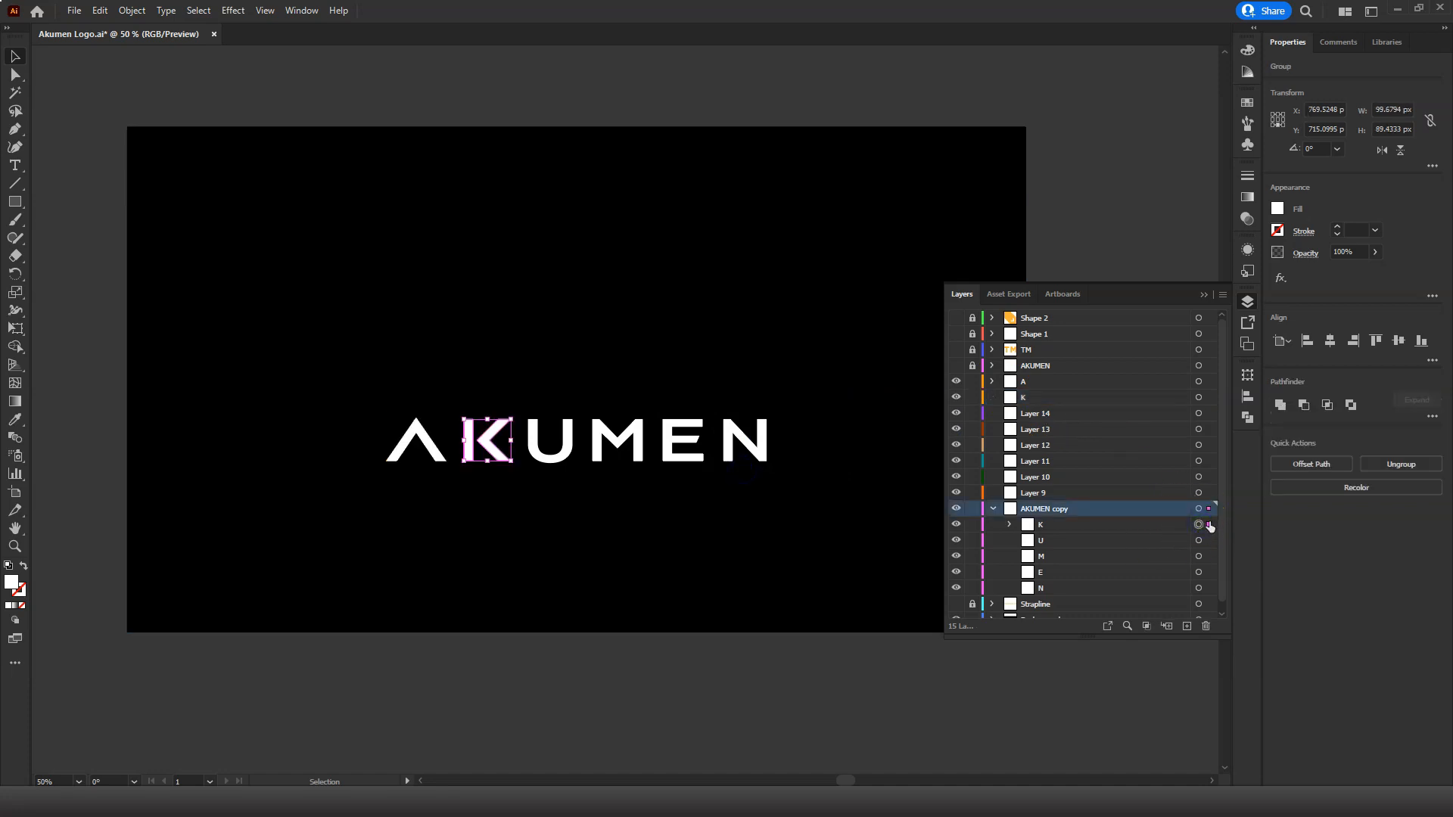
{"action": "left_click_drag", "start_coordinate": [1220, 418], "coordinate": [1214, 394]}
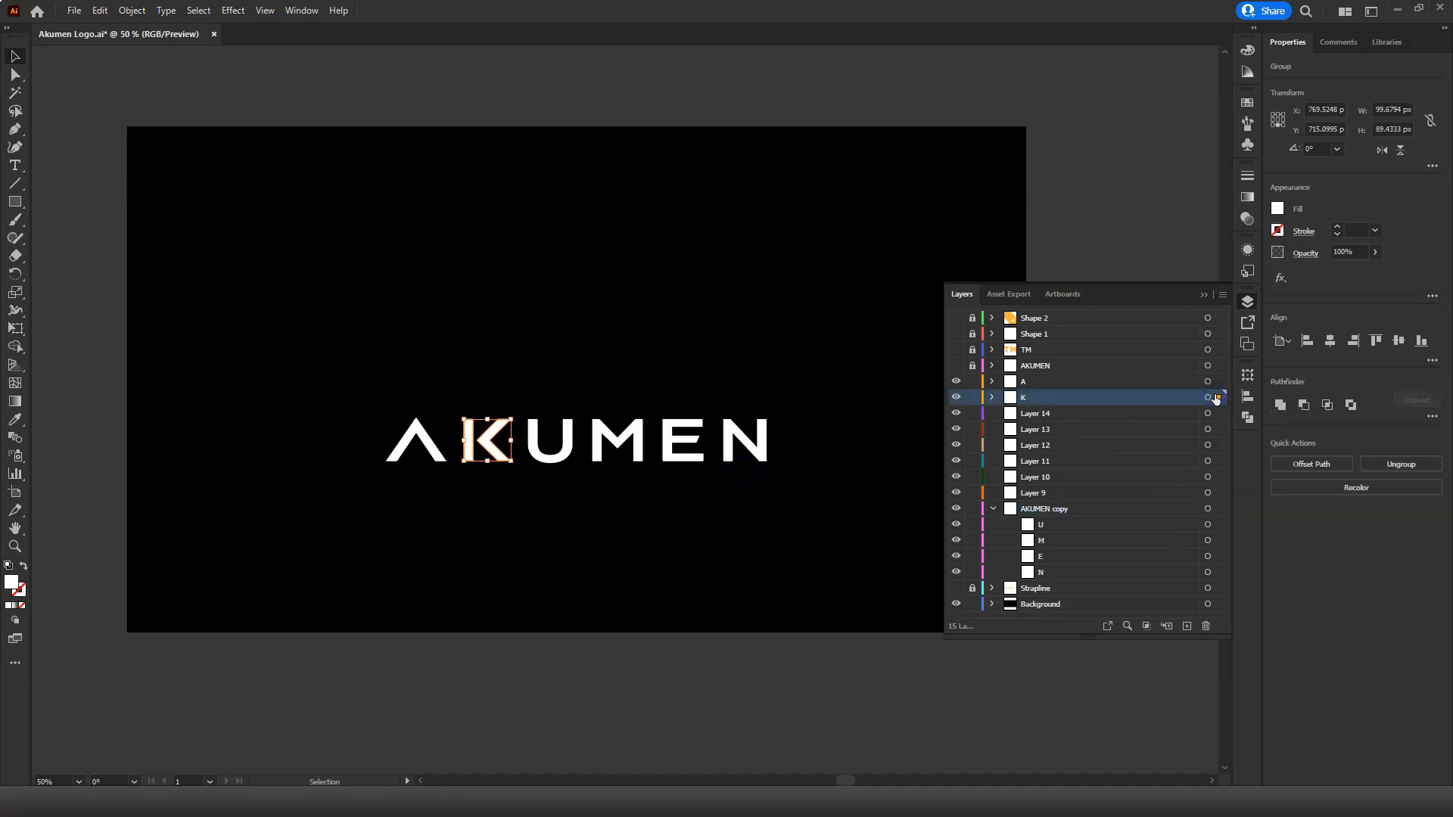
Rename Layer 14 as U and set its layer colour to Gold.
{"action": "double_click", "coordinate": [1037, 414]}
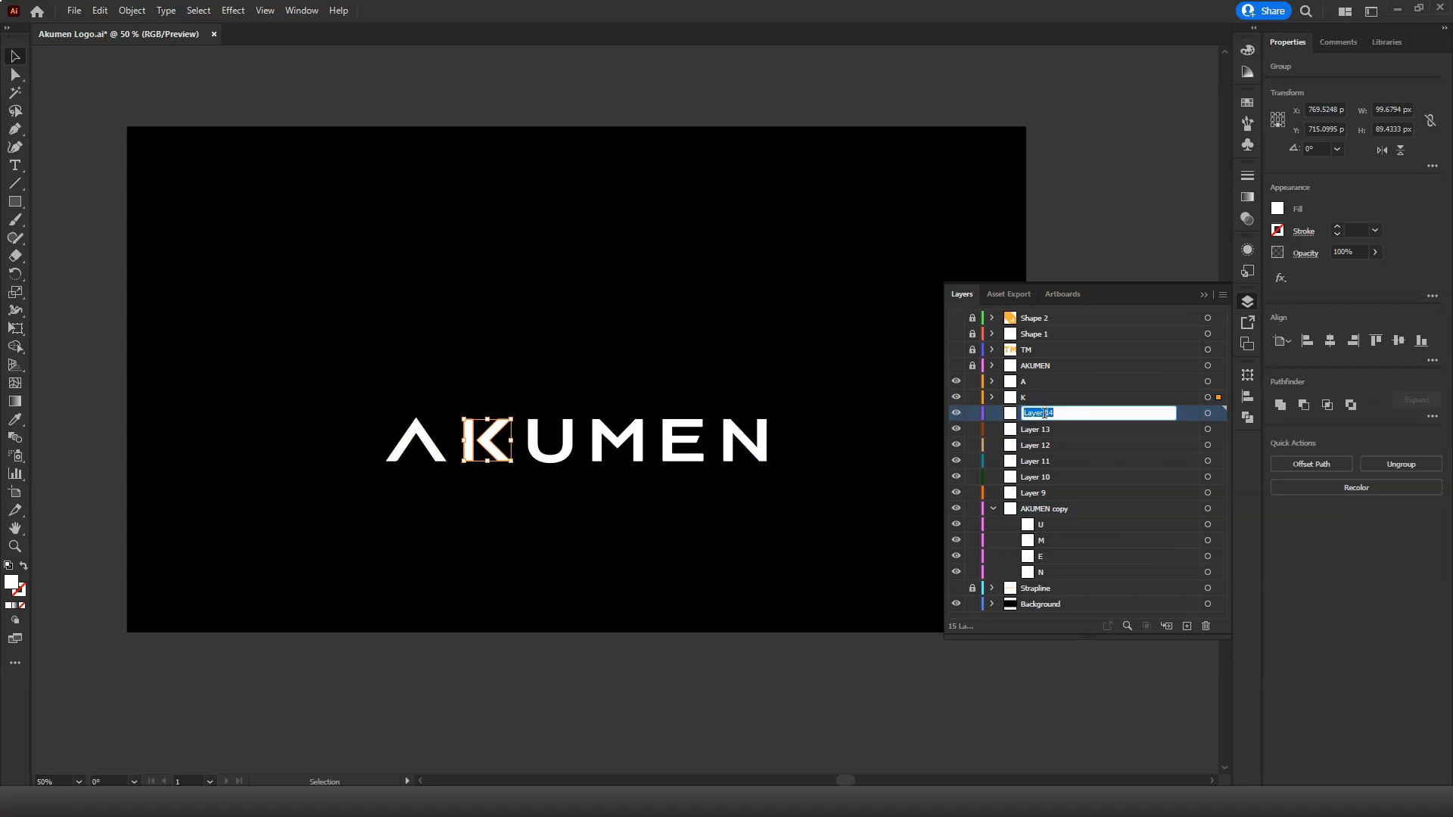
{"action": "type", "text": "U"}
{"action": "key", "text": "Return"}
{"action": "left_click", "coordinate": [1025, 413]}
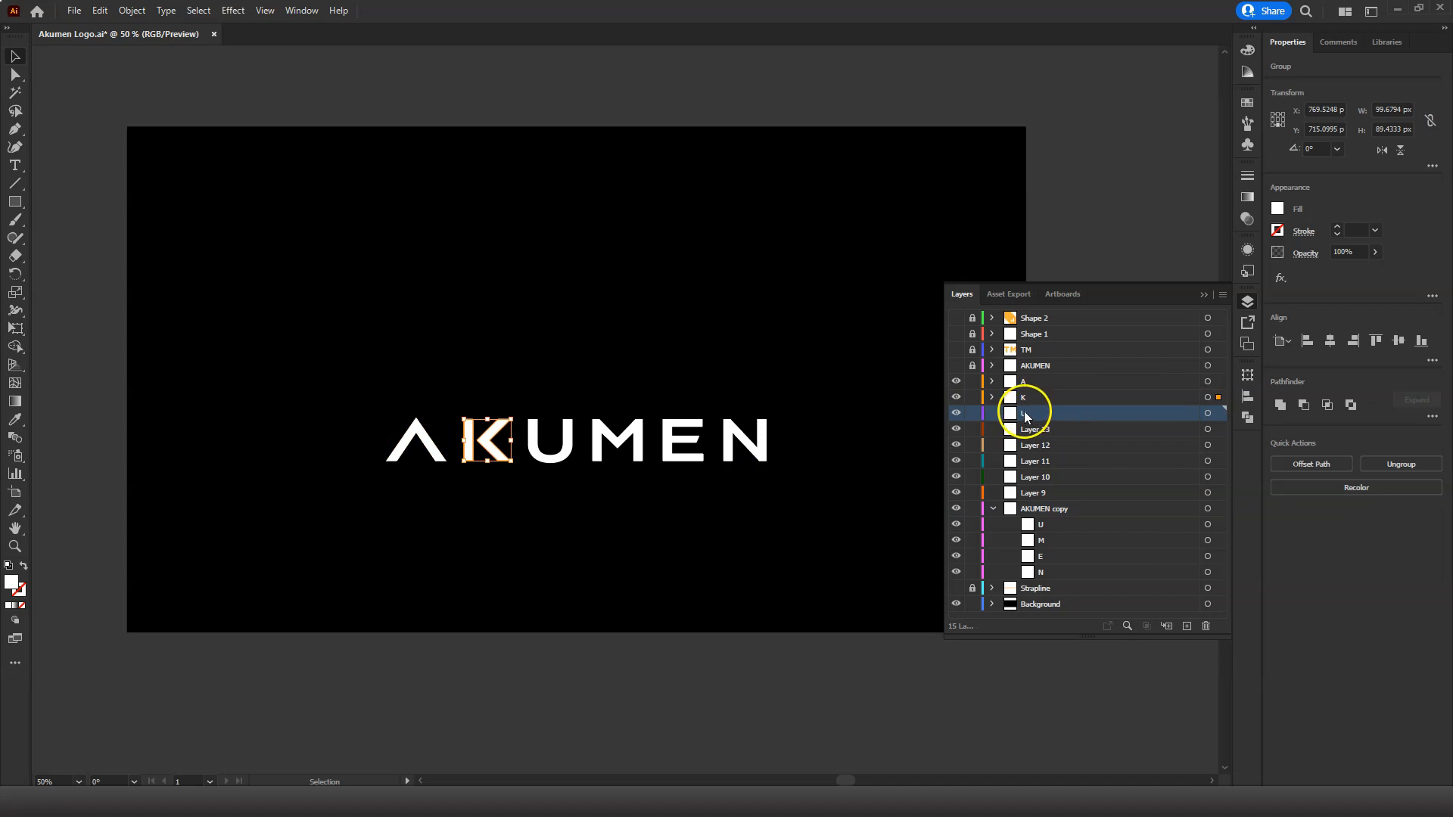
{"action": "double_click", "coordinate": [1042, 412]}
{"action": "left_click", "coordinate": [714, 365]}
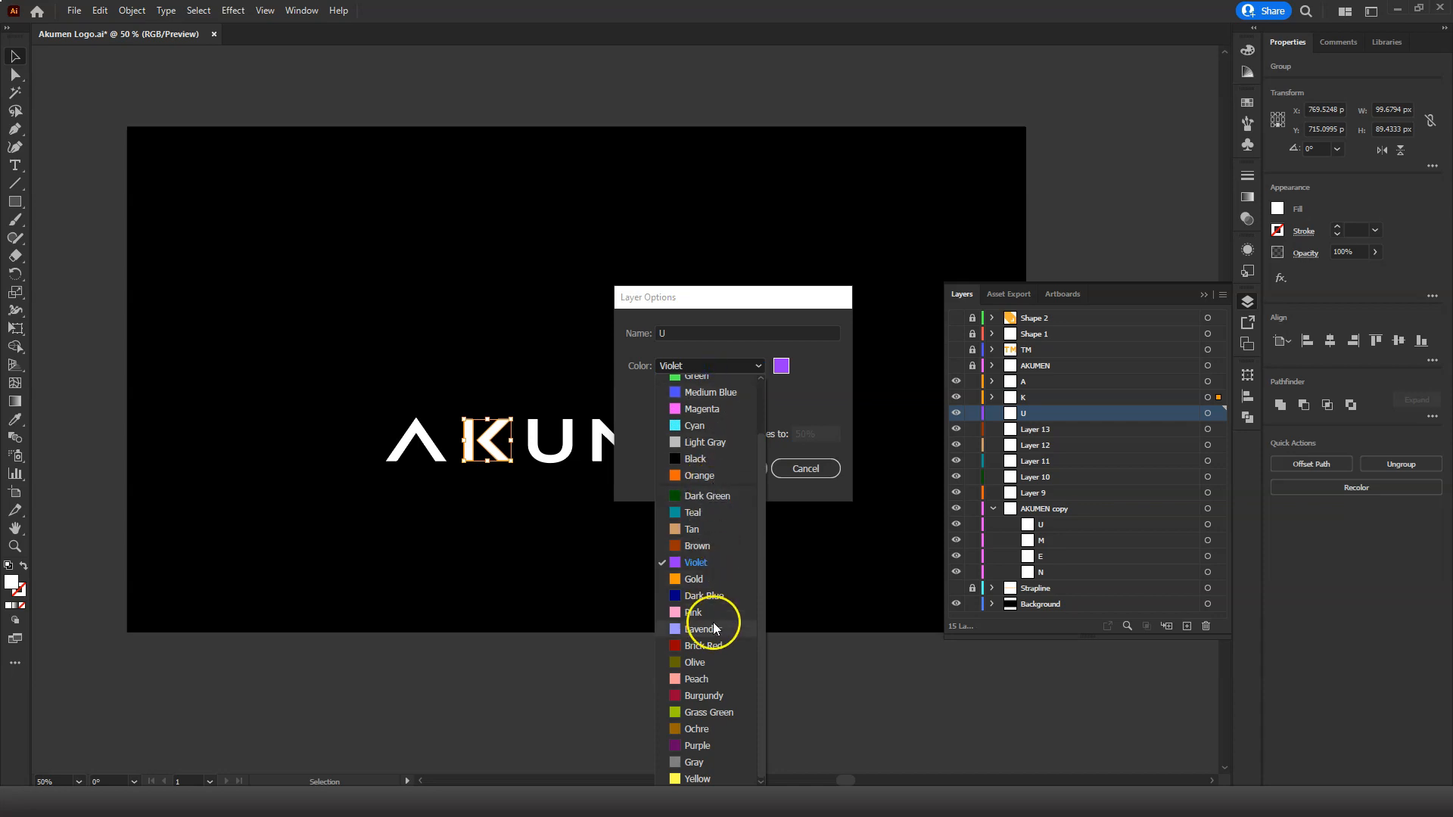
{"action": "left_click", "coordinate": [695, 579]}
{"action": "left_click", "coordinate": [733, 469]}
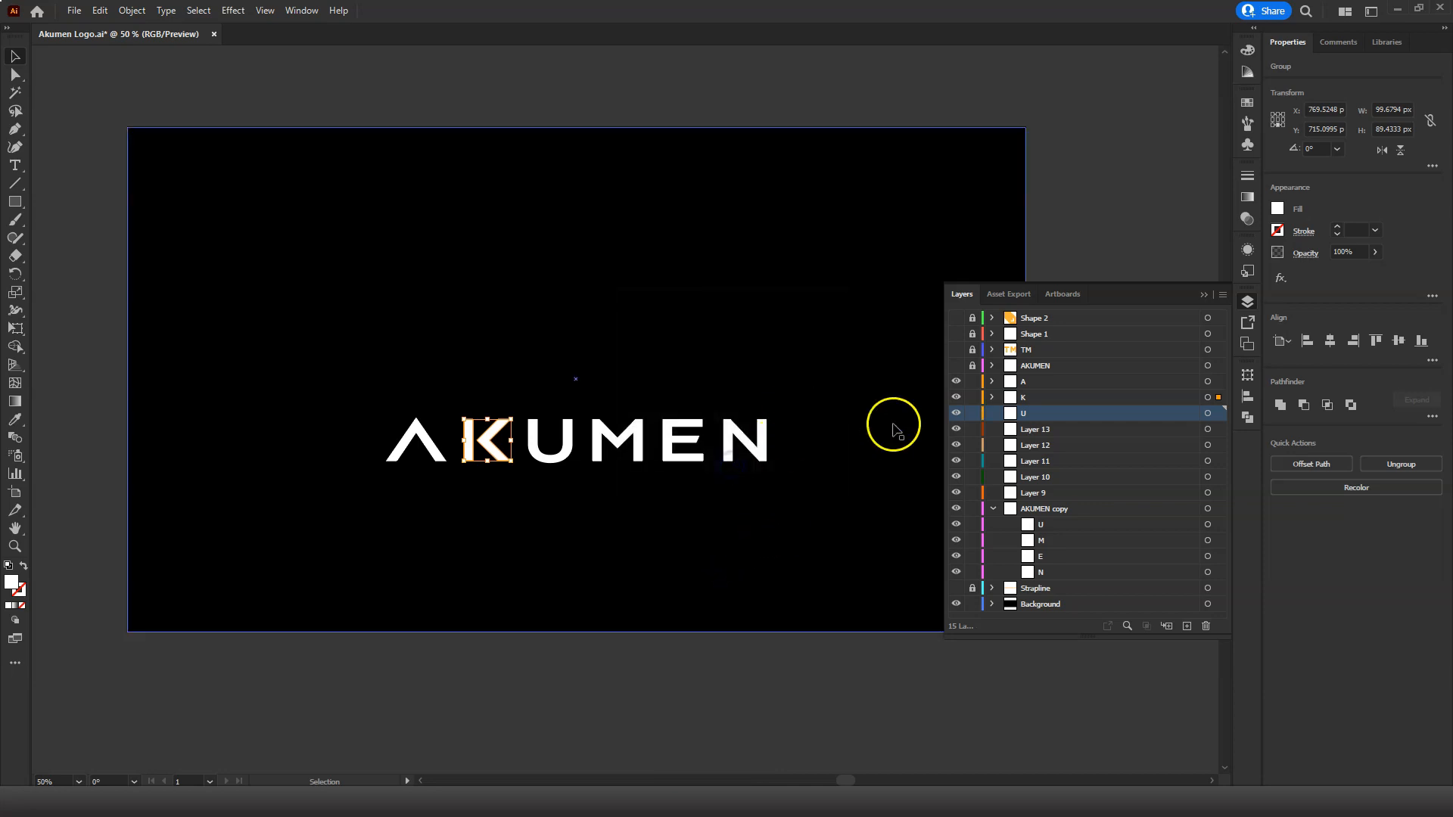
Transfer the letter U path from AKUMEN copy into layer U, and check it by hiding and showing the layer.
{"action": "left_click", "coordinate": [1208, 524]}
{"action": "left_click_drag", "start_coordinate": [1220, 395], "coordinate": [1222, 415]}
{"action": "left_click", "coordinate": [957, 413]}
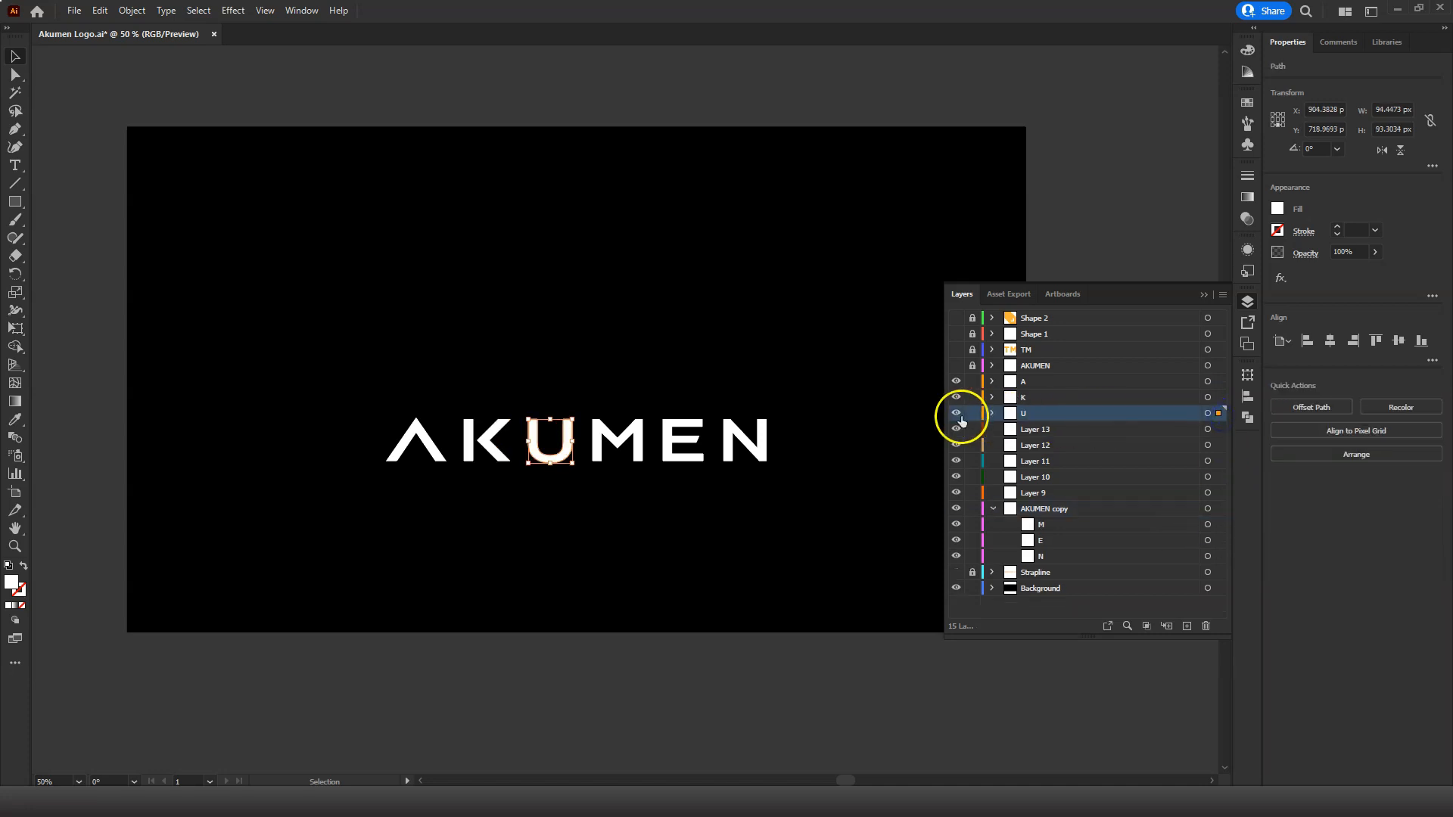
{"action": "left_click", "coordinate": [957, 413]}
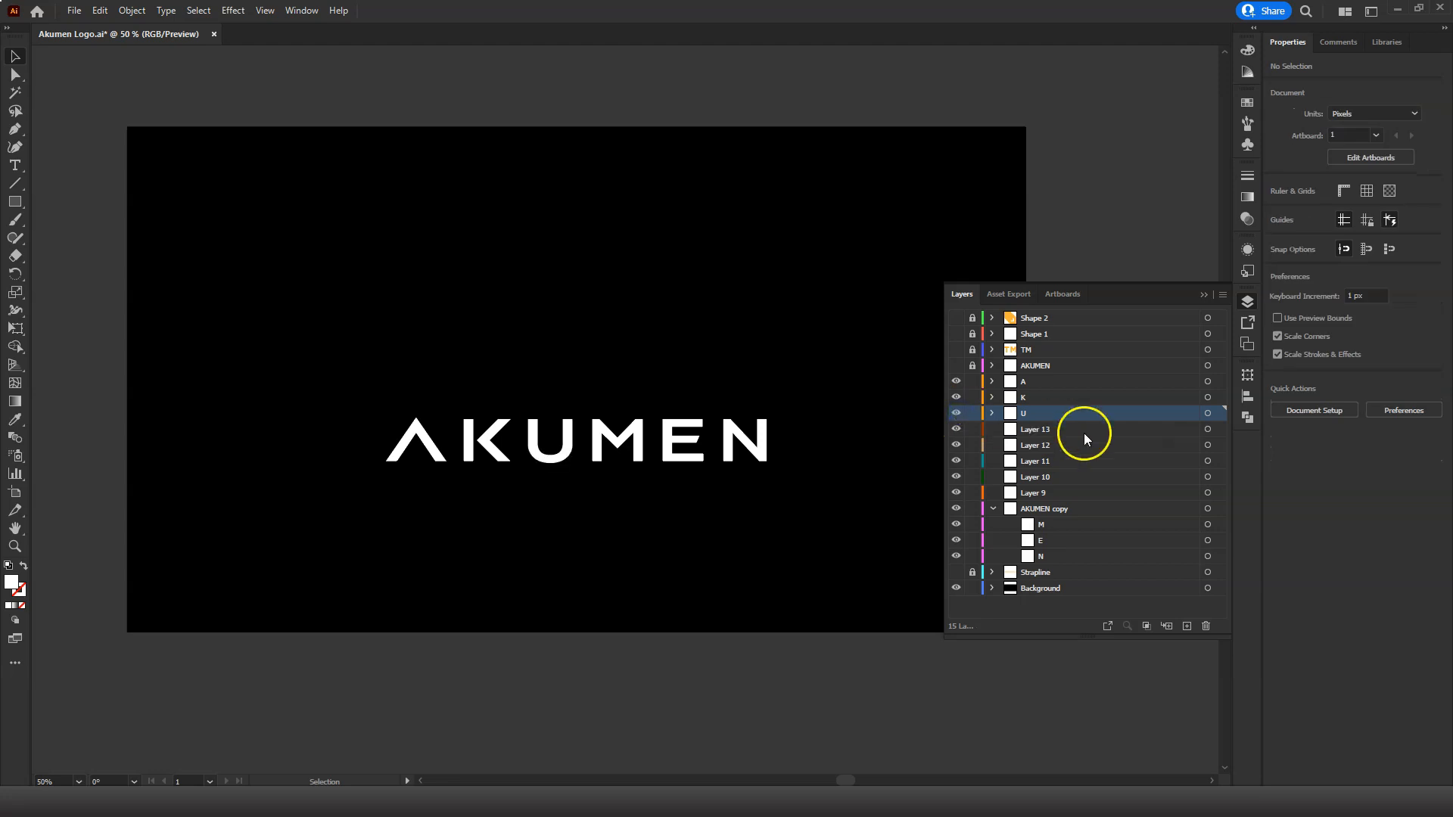
Rename Layer 13 as M and set its layer colour to Gold.
{"action": "left_click", "coordinate": [1041, 430]}
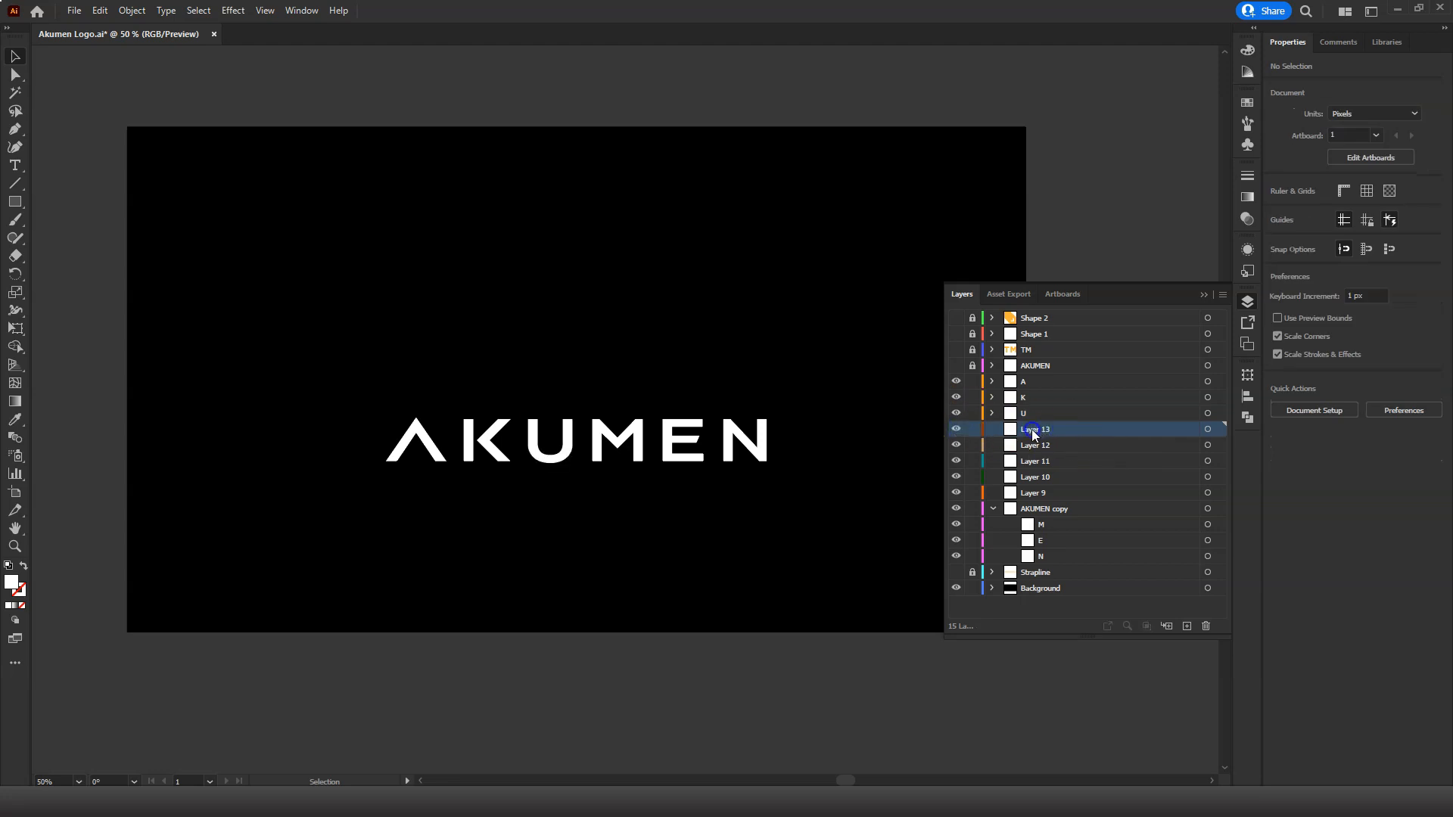
{"action": "double_click", "coordinate": [1032, 429]}
{"action": "type", "text": "M"}
{"action": "double_click", "coordinate": [1048, 430]}
{"action": "key", "text": "Return"}
{"action": "double_click", "coordinate": [1041, 429]}
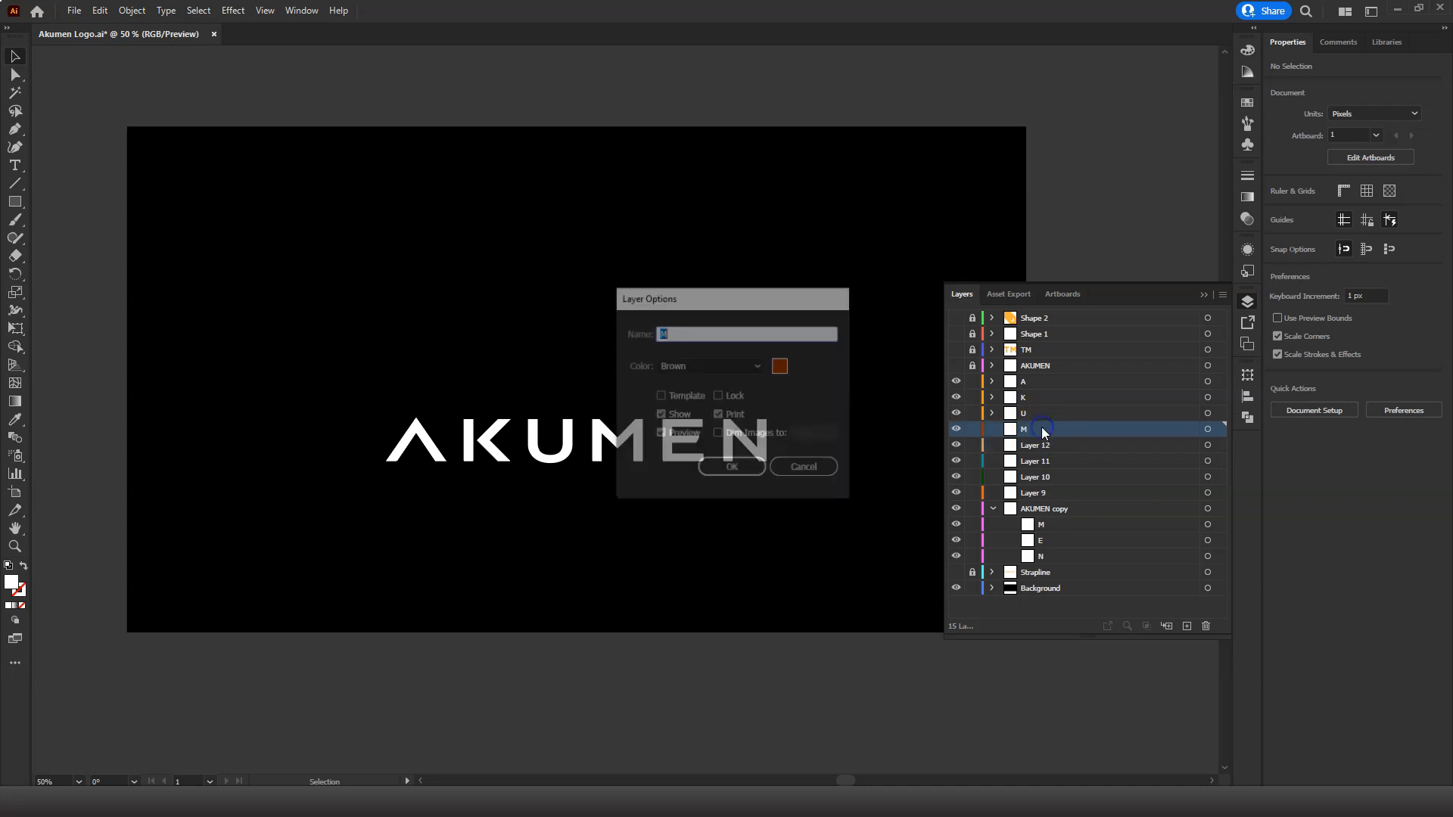
{"action": "left_click", "coordinate": [746, 364]}
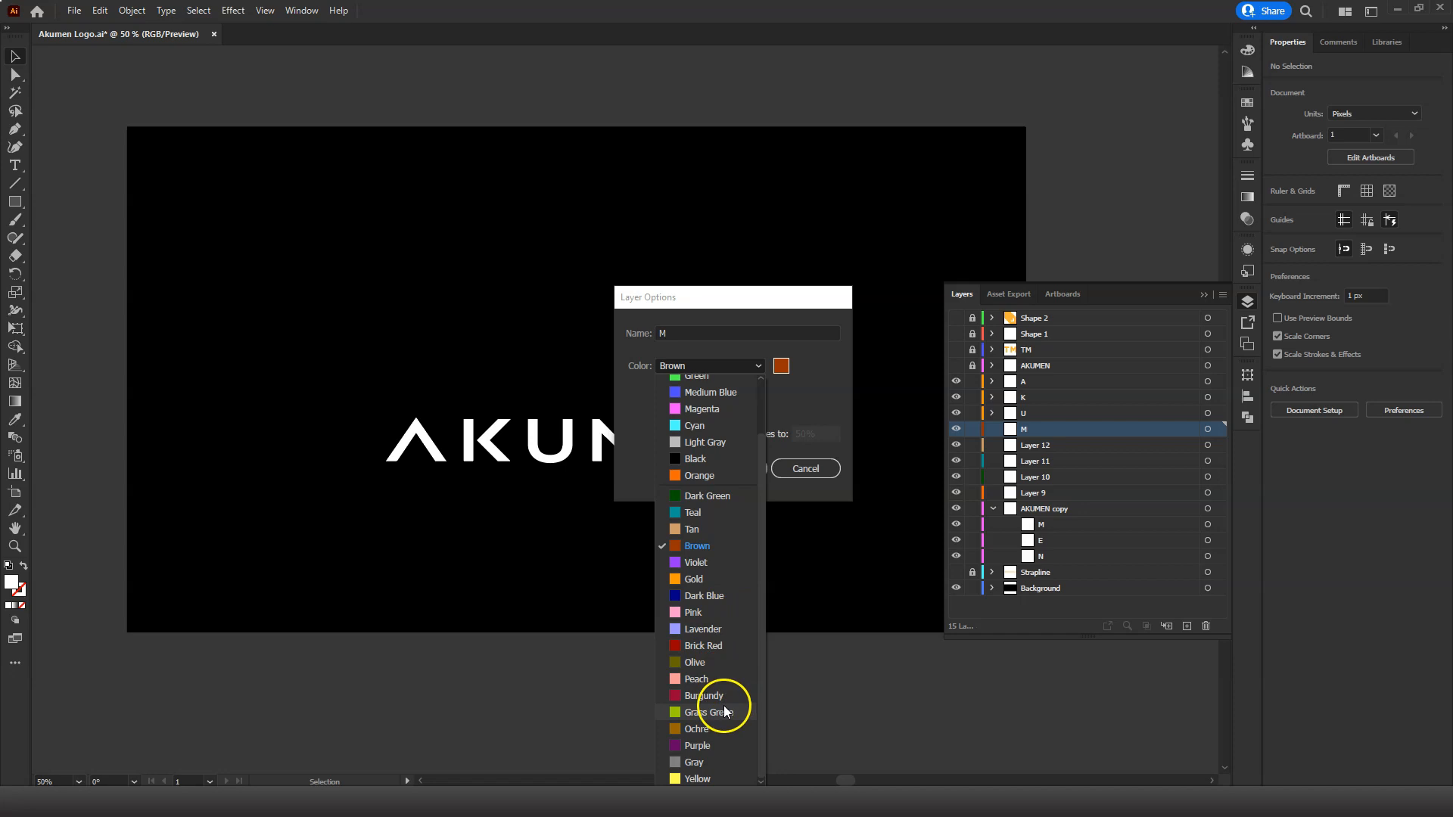
{"action": "left_click", "coordinate": [694, 579]}
{"action": "left_click", "coordinate": [737, 470]}
Rename Layer 12 as E and set its layer colour to Gold.
{"action": "double_click", "coordinate": [1050, 445]}
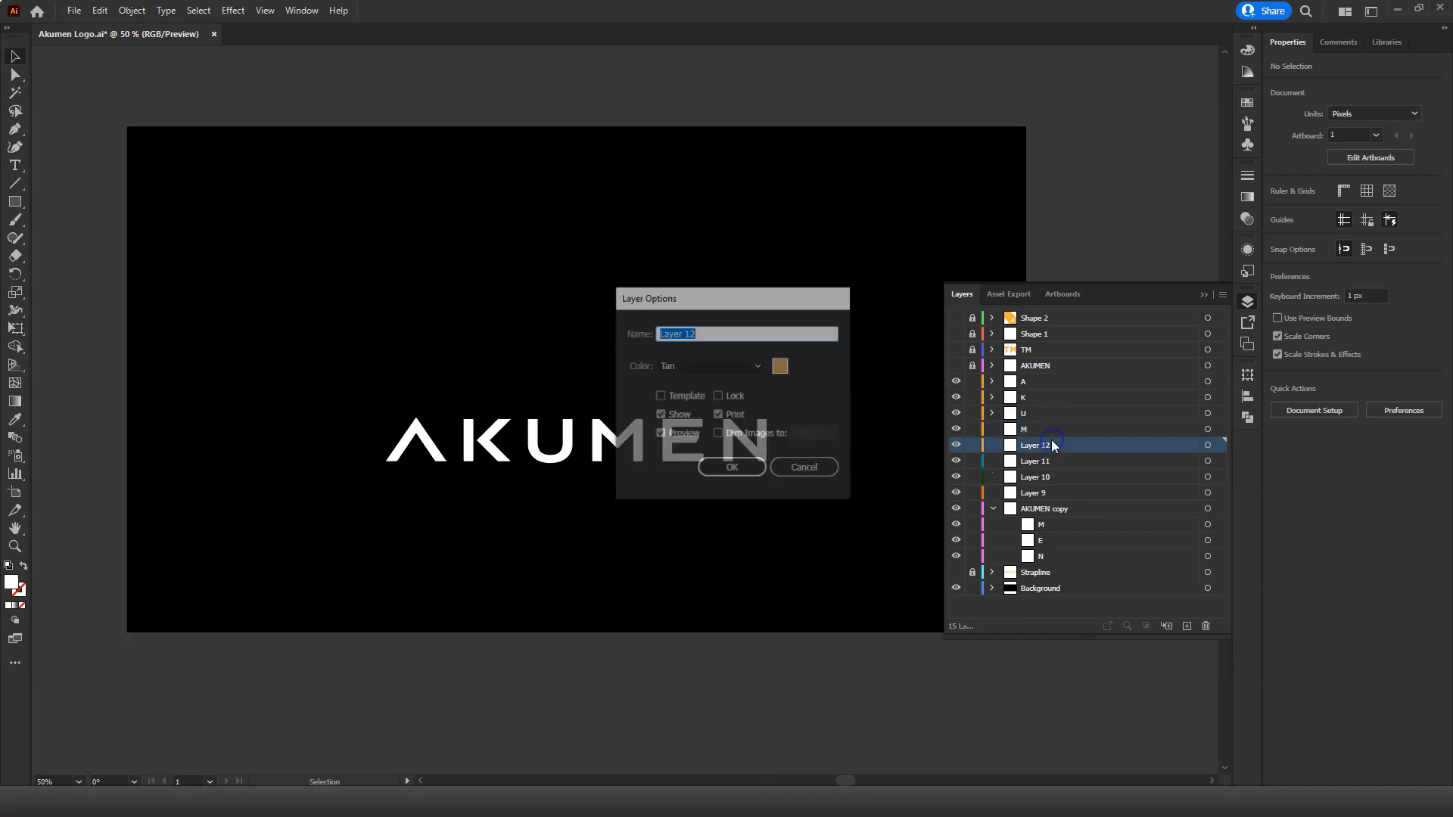
{"action": "type", "text": "E"}
{"action": "key", "text": "Return"}
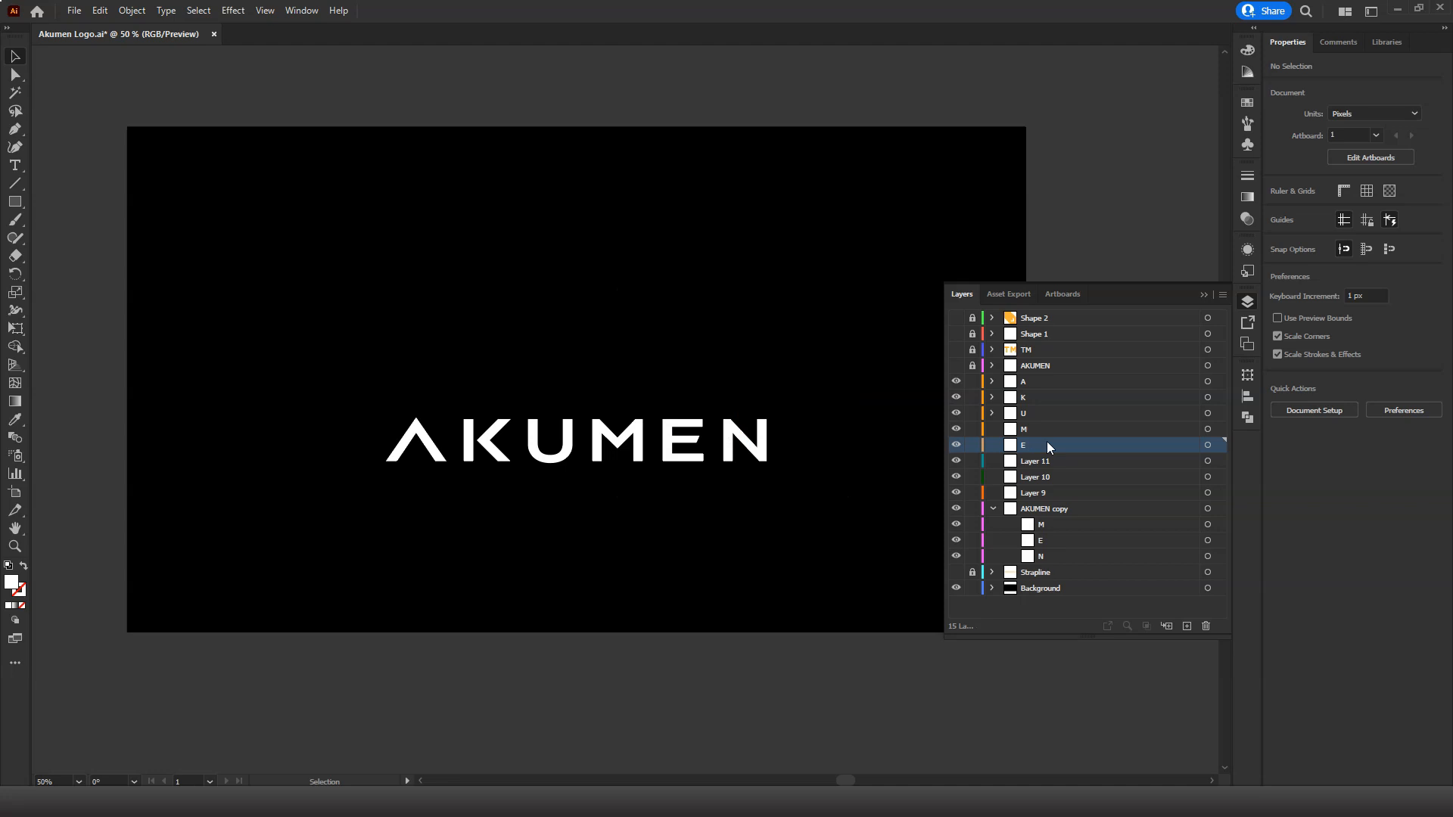
{"action": "double_click", "coordinate": [1039, 446]}
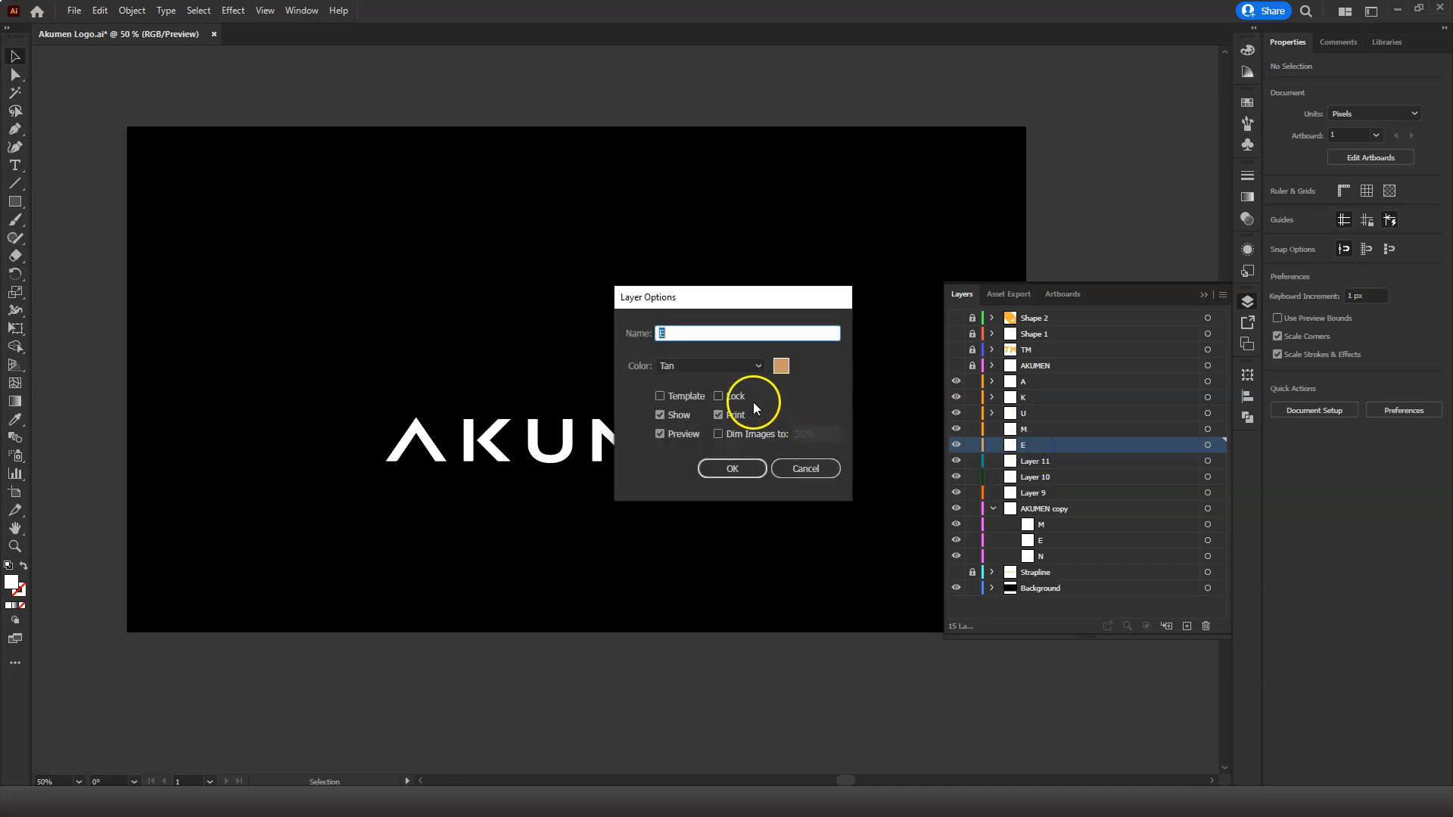
{"action": "left_click", "coordinate": [739, 367]}
{"action": "left_click", "coordinate": [719, 577]}
{"action": "left_click", "coordinate": [746, 471]}
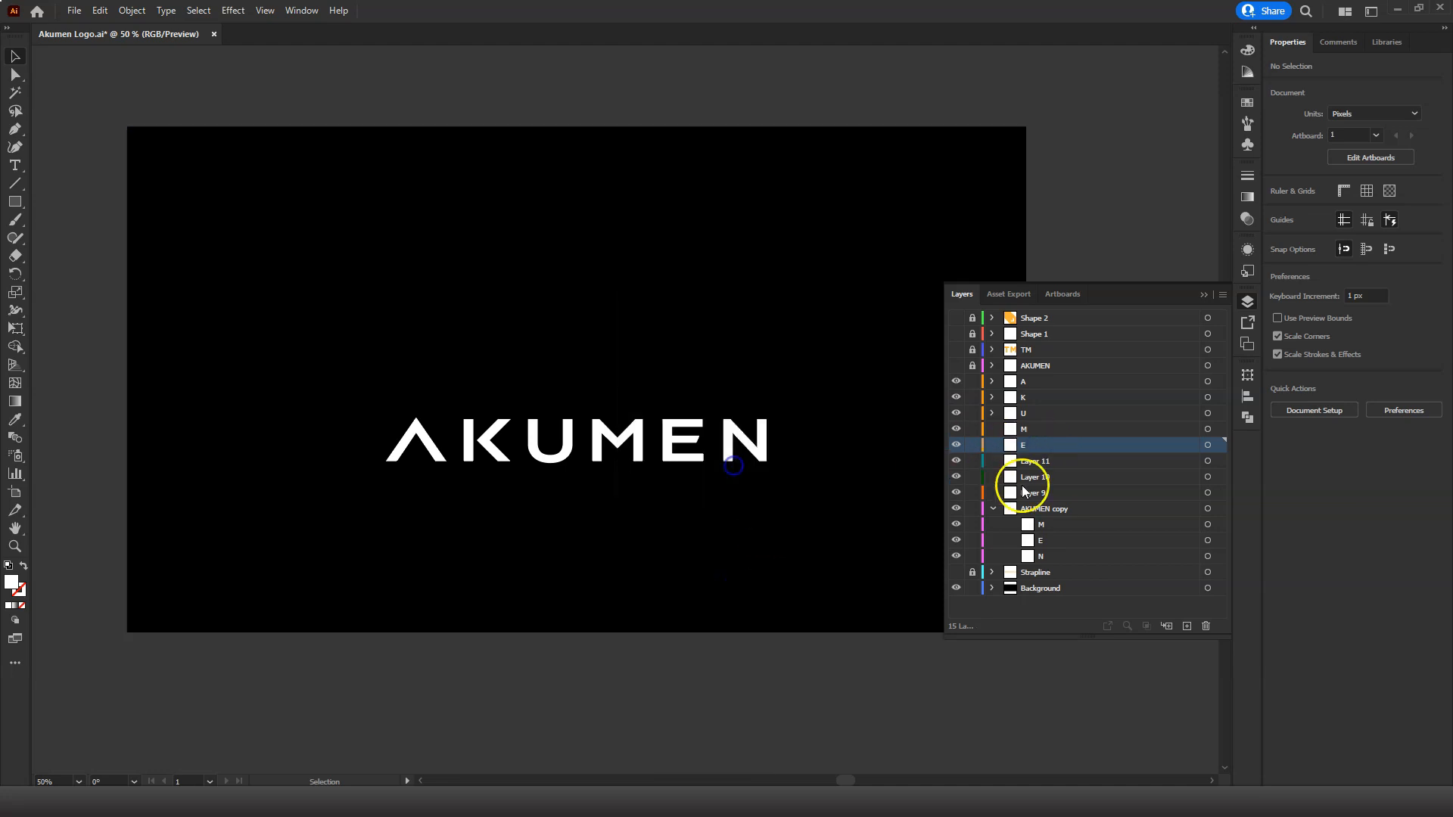
Set Layer 11's layer colour to Gold and rename it as N.
{"action": "double_click", "coordinate": [1059, 462]}
{"action": "left_click", "coordinate": [729, 365]}
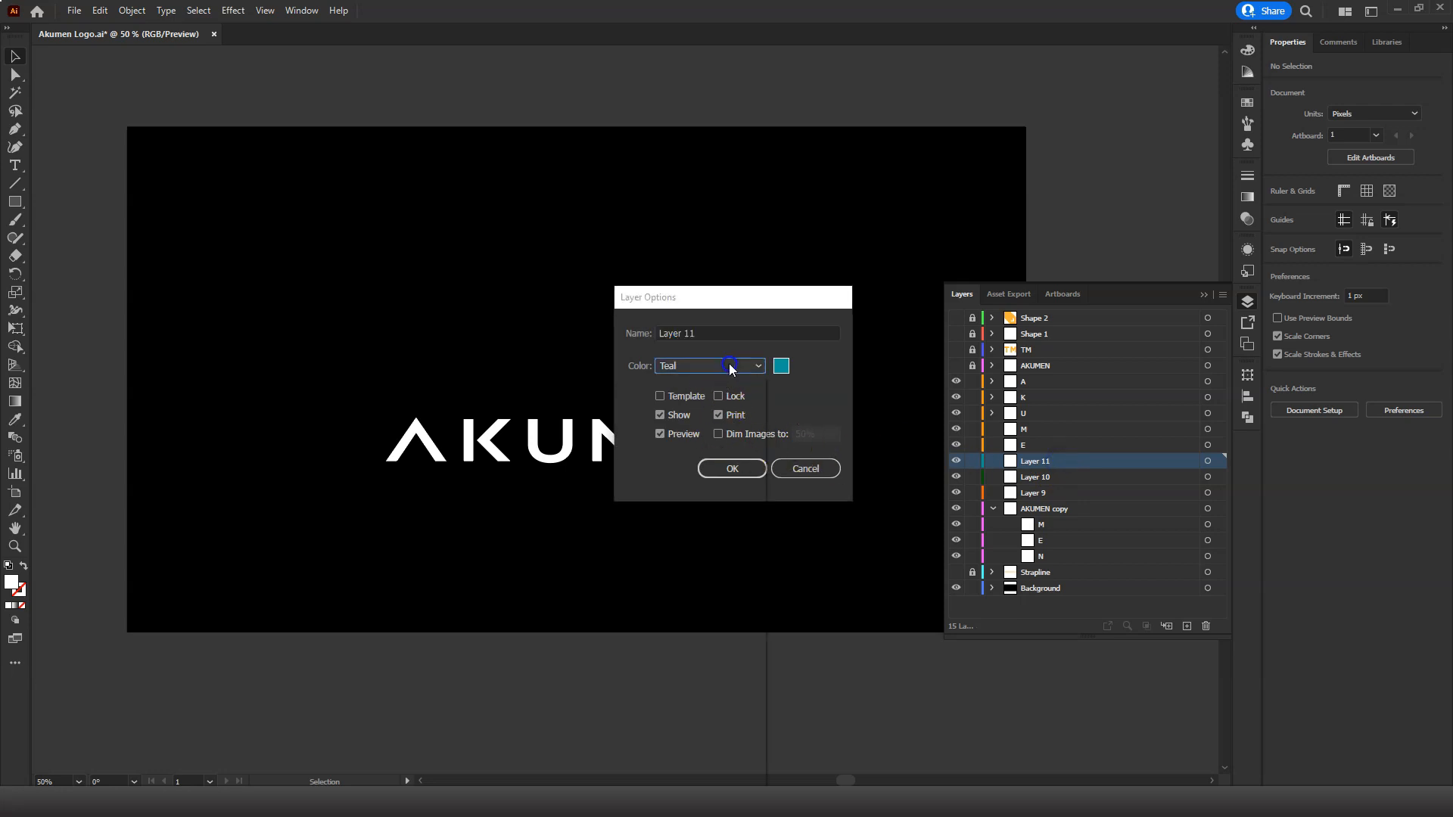
{"action": "left_click", "coordinate": [717, 580]}
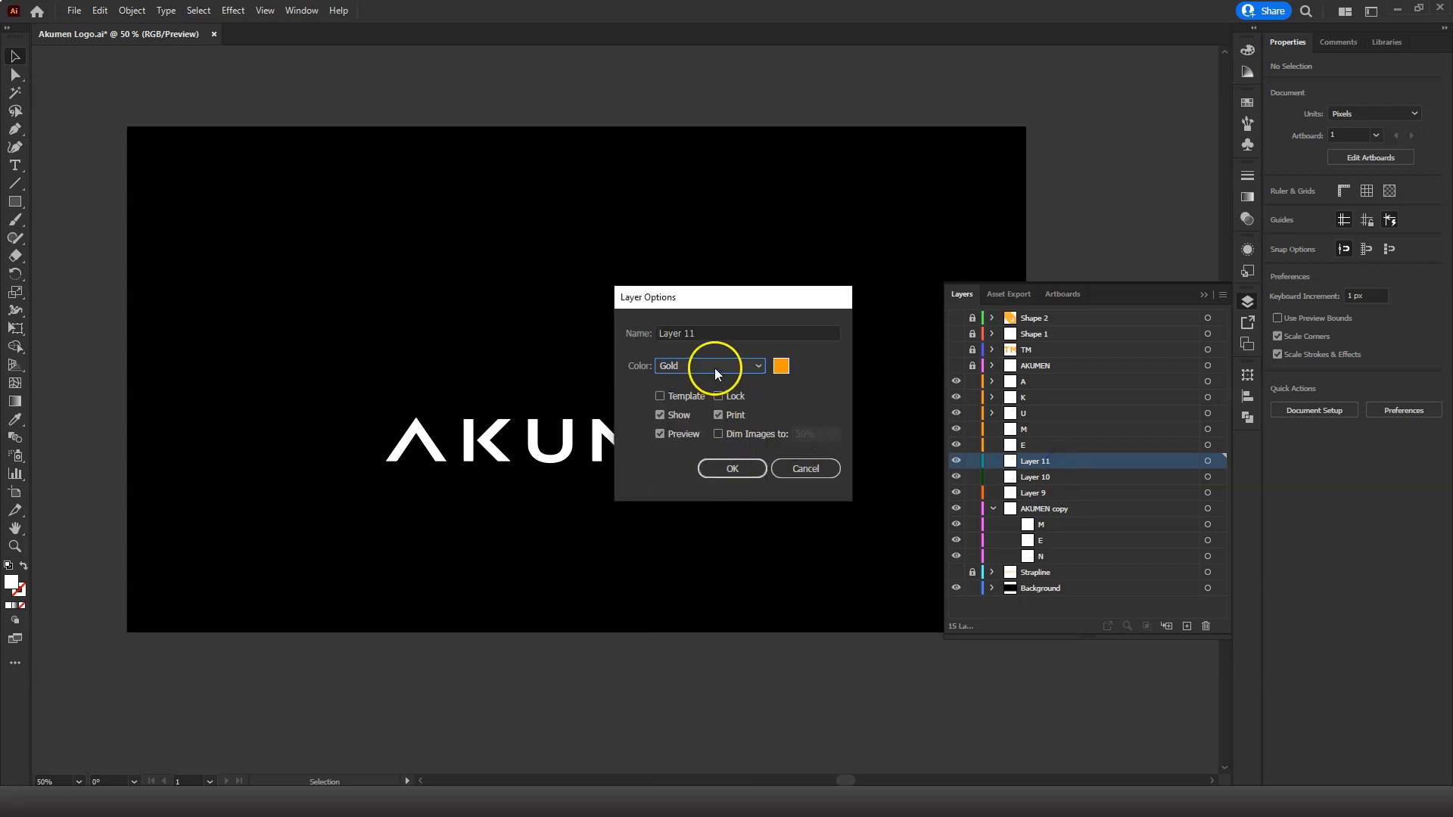
{"action": "left_click", "coordinate": [653, 324]}
{"action": "type", "text": "N"}
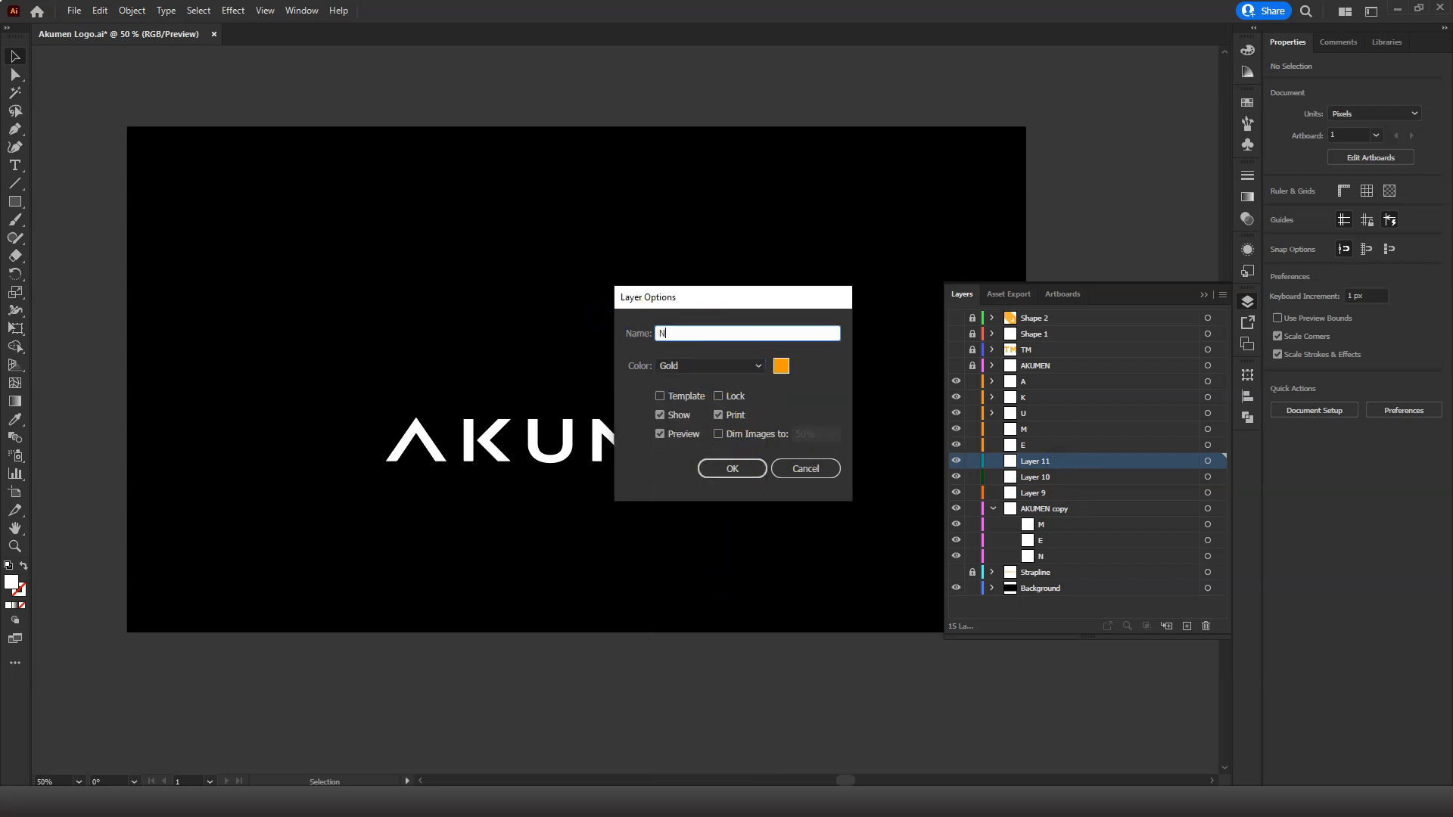
{"action": "key", "text": "Return"}
Delete the two unused layers, Layer 10 and Layer 9.
{"action": "left_click", "coordinate": [1024, 461]}
{"action": "left_click", "coordinate": [1043, 476]}
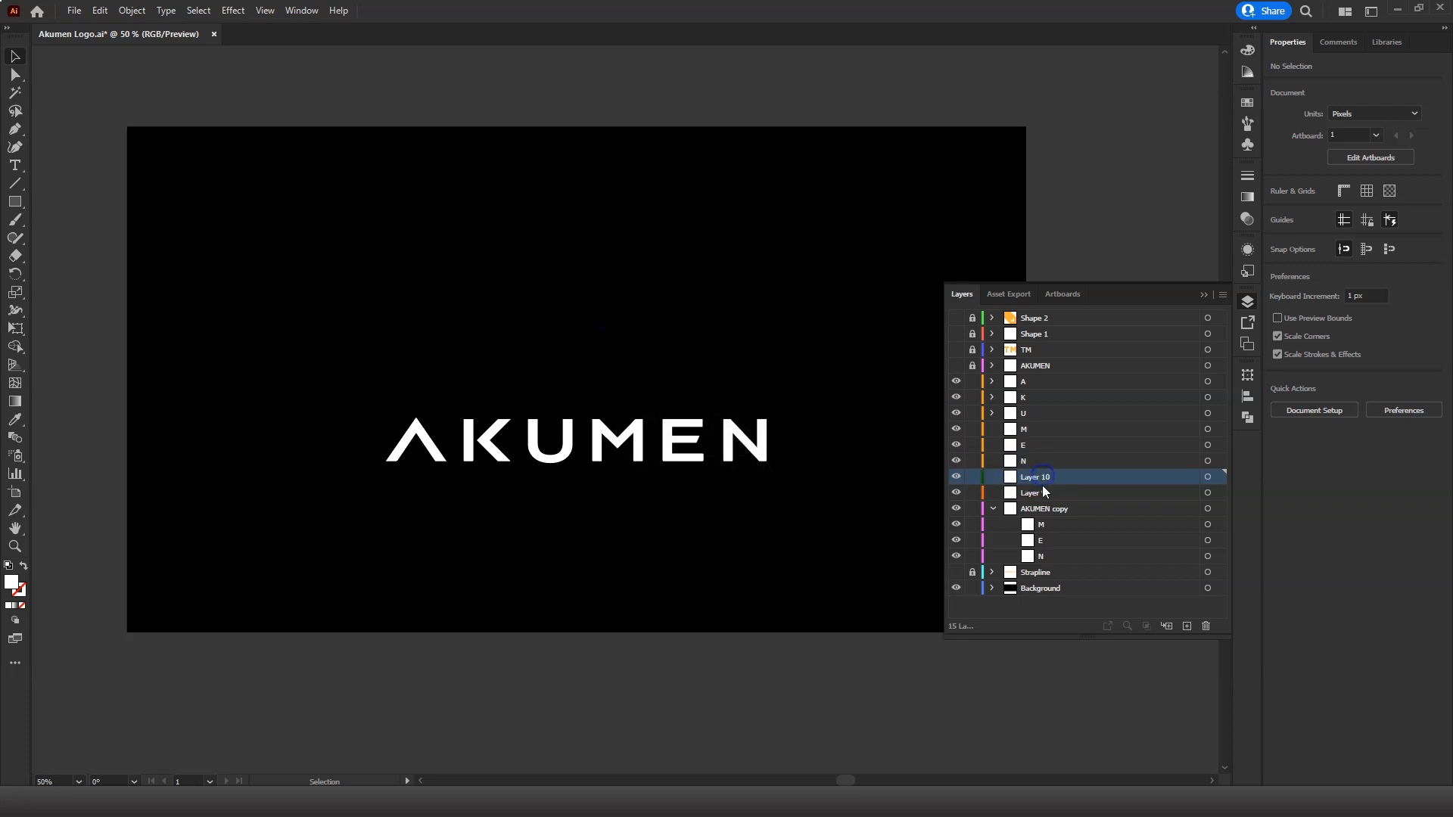
{"action": "left_click", "coordinate": [1042, 492], "text": "shift"}
{"action": "left_click", "coordinate": [1206, 625]}
Transfer the letter M and letter E paths from AKUMEN copy into layers M and E.
{"action": "left_click", "coordinate": [1208, 493]}
{"action": "left_click", "coordinate": [1209, 446]}
{"action": "left_click_drag", "start_coordinate": [1215, 435], "coordinate": [1215, 433]}
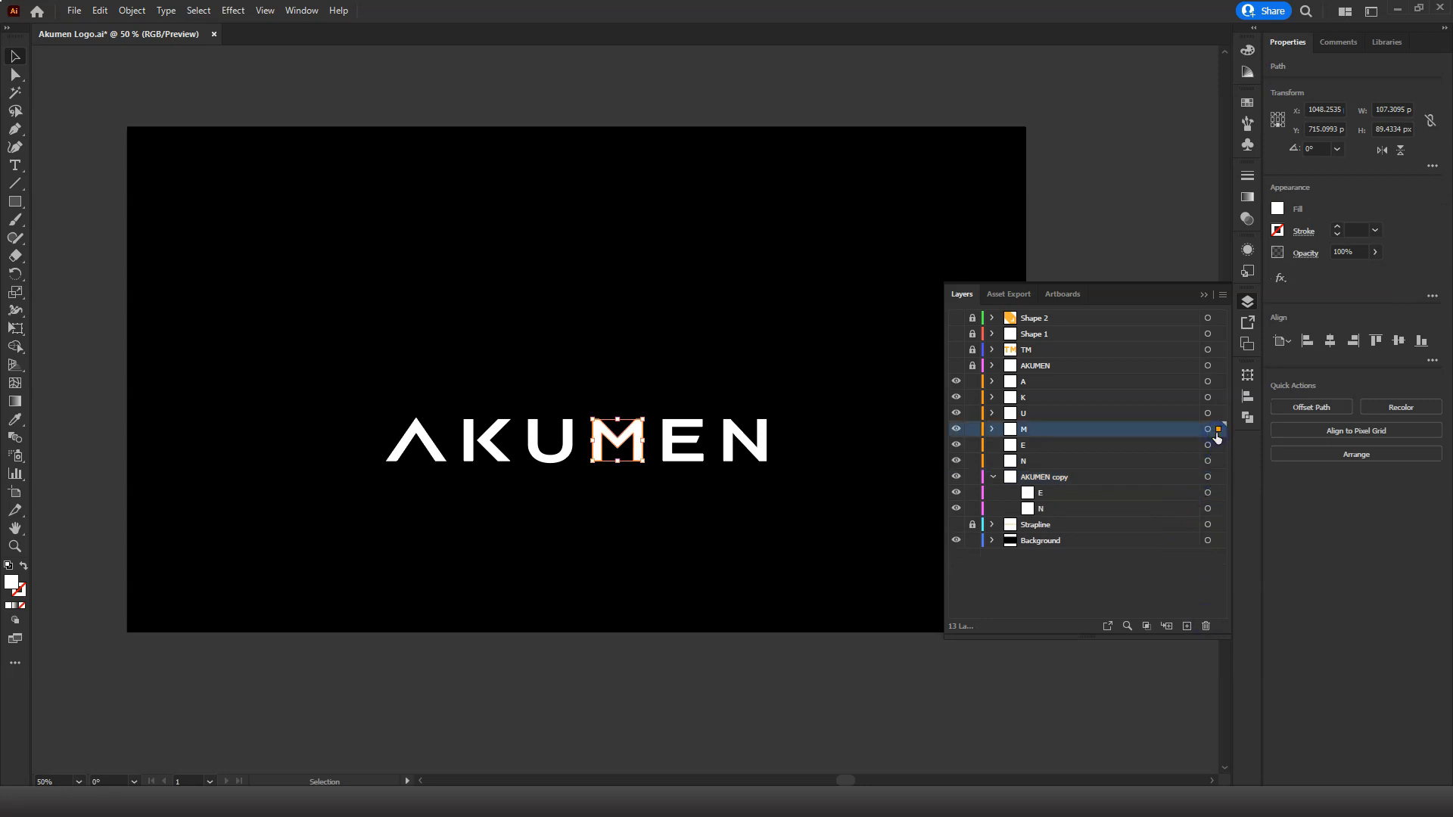
{"action": "left_click", "coordinate": [1209, 493]}
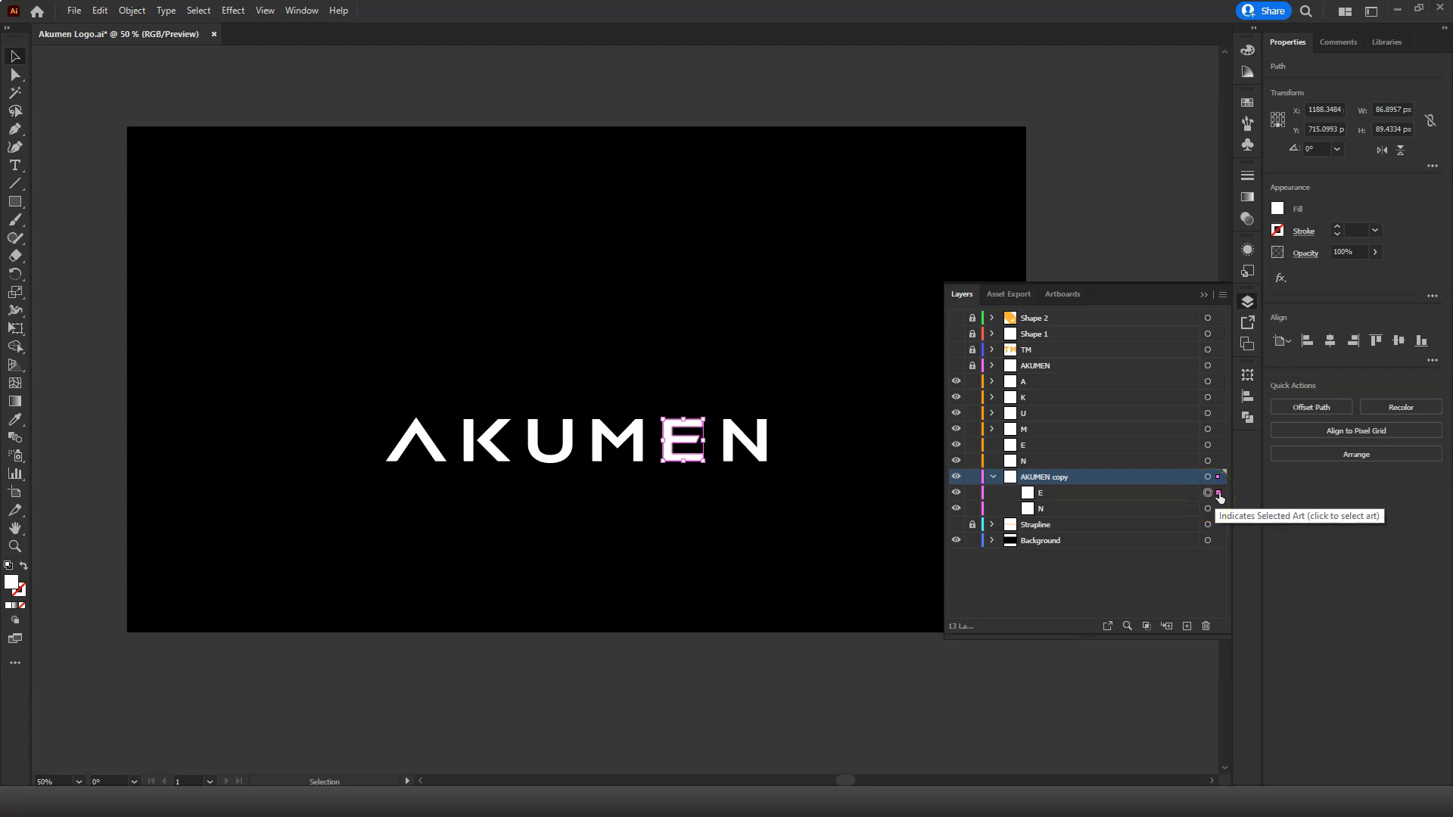
{"action": "left_click_drag", "start_coordinate": [1220, 492], "coordinate": [1219, 446]}
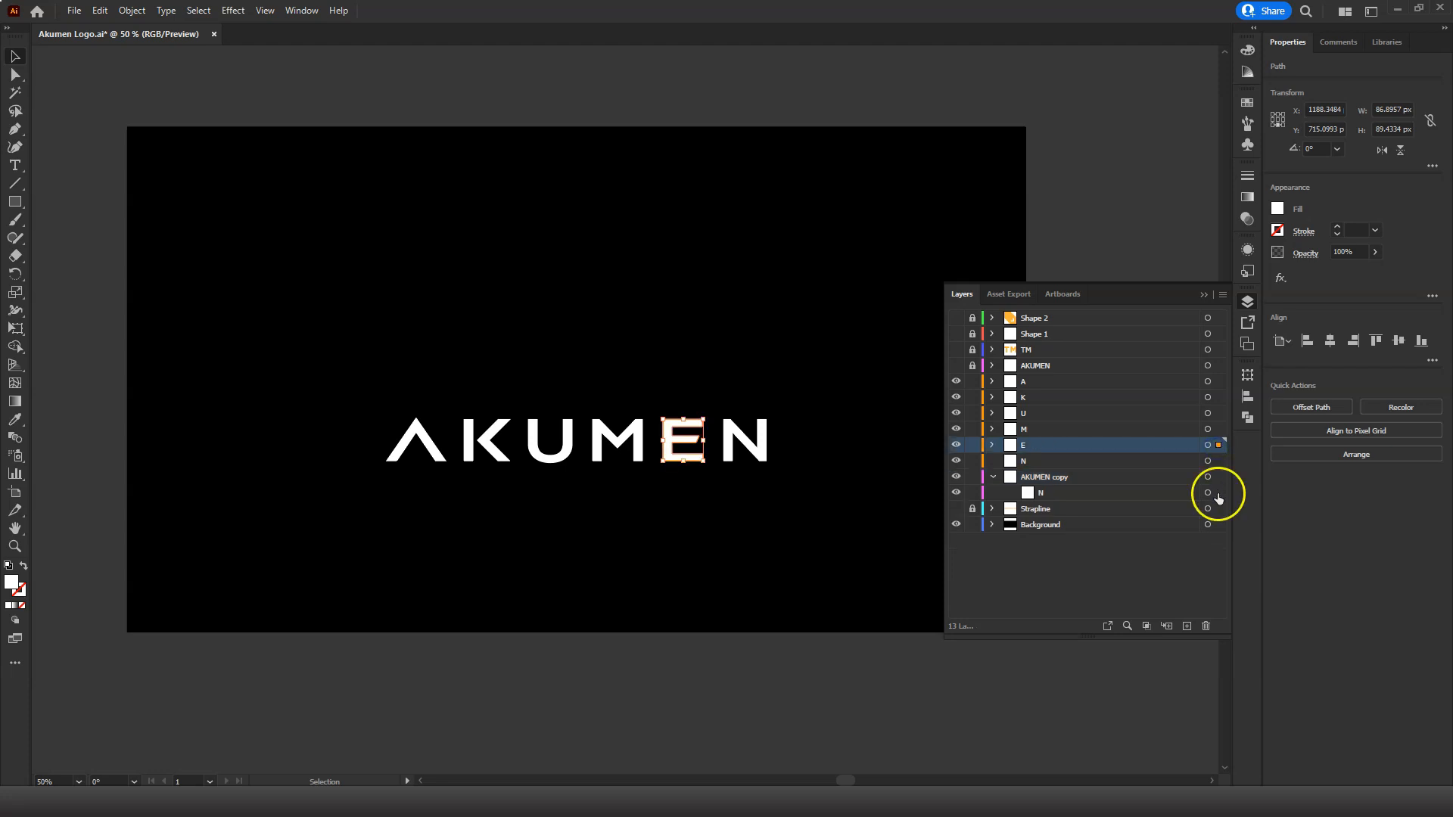
Transfer the letter N path from AKUMEN copy into layer N and delete the emptied AKUMEN copy layer.
{"action": "left_click", "coordinate": [1218, 492]}
{"action": "left_click_drag", "start_coordinate": [1219, 492], "coordinate": [1218, 461]}
{"action": "left_click", "coordinate": [1063, 477]}
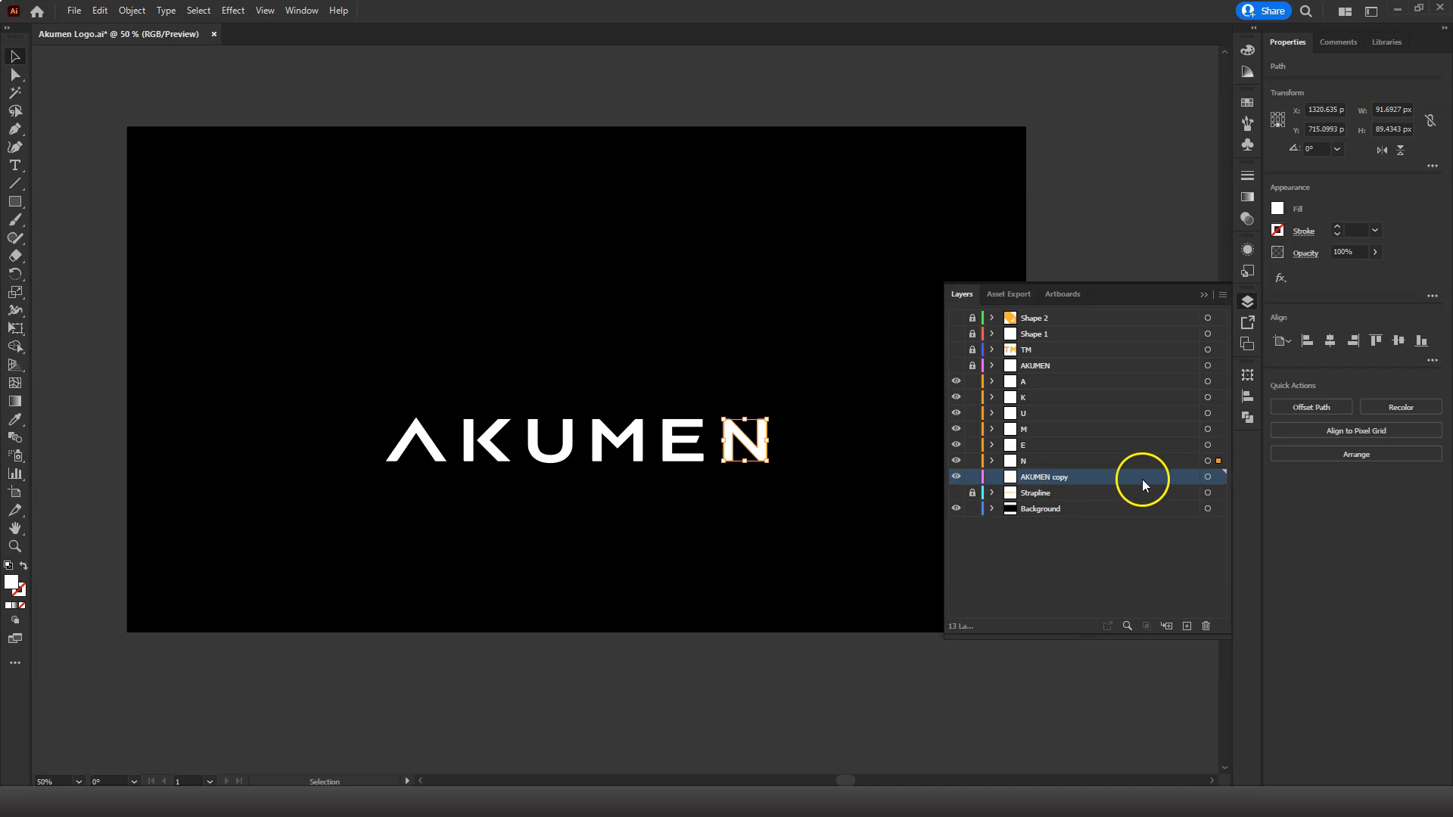
{"action": "left_click", "coordinate": [1206, 627]}
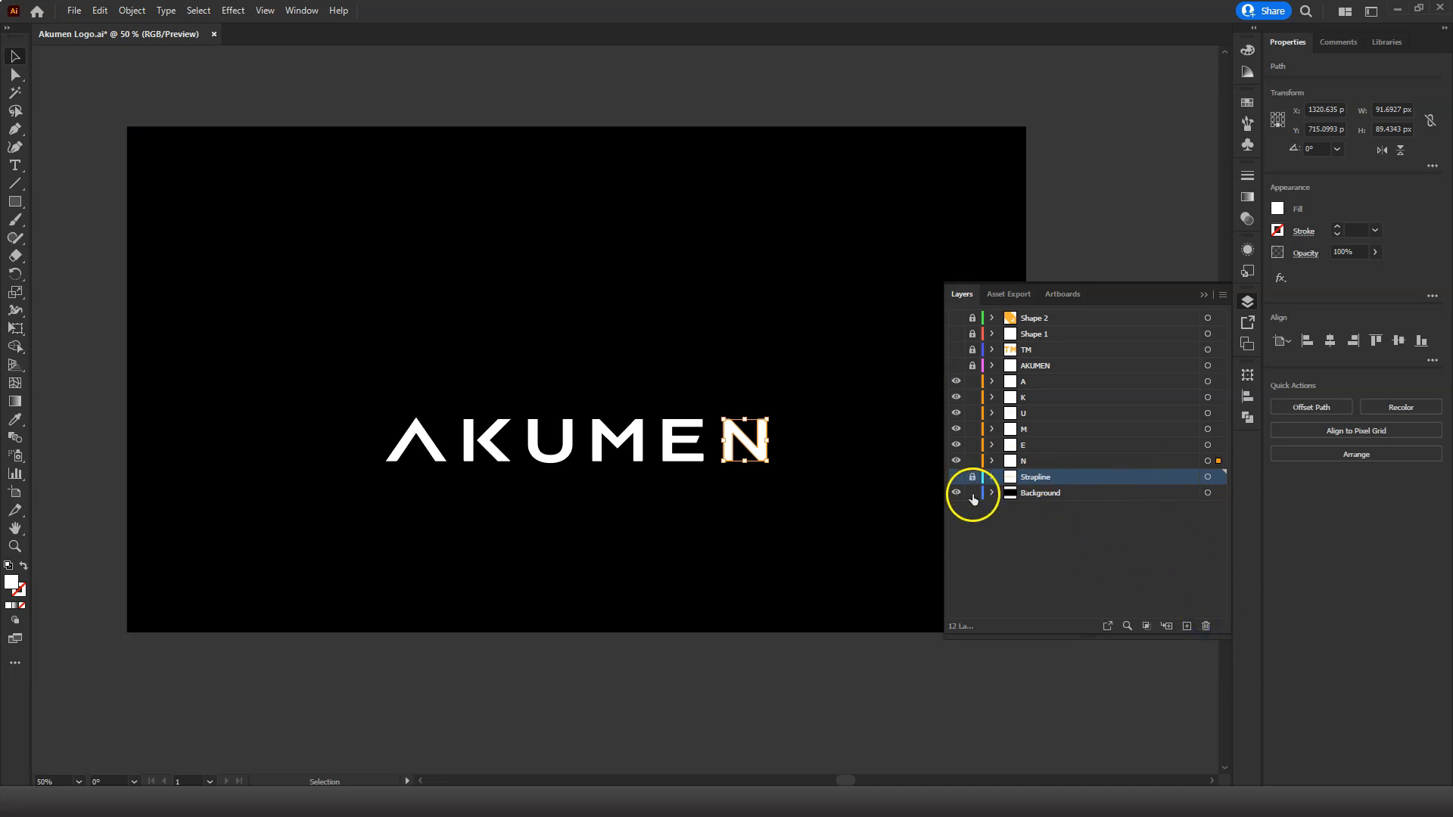
Check the separated letters by hiding and showing their layers one after another, from A through N.
{"action": "left_click", "coordinate": [957, 382]}
{"action": "left_click", "coordinate": [957, 382]}
{"action": "left_click", "coordinate": [957, 396]}
{"action": "left_click", "coordinate": [958, 399]}
{"action": "left_click", "coordinate": [957, 429]}
{"action": "left_click", "coordinate": [957, 430]}
{"action": "left_click", "coordinate": [956, 445]}
{"action": "left_click", "coordinate": [956, 445]}
{"action": "left_click", "coordinate": [956, 460]}
{"action": "left_click", "coordinate": [956, 461]}
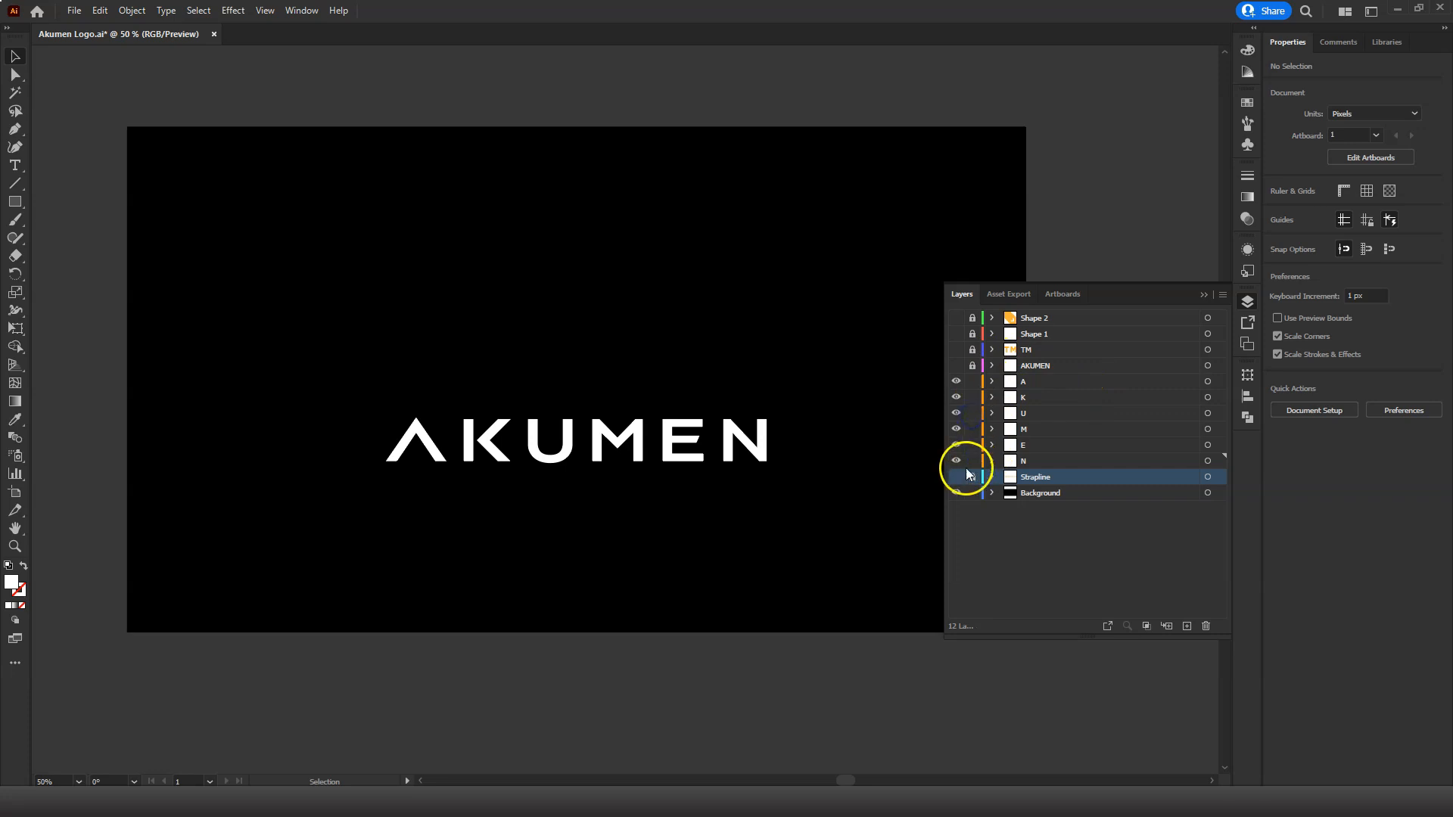
Hide the six letter layers A to N, unlock all the locked layers and show the Strapline layer.
{"action": "left_click_drag", "start_coordinate": [962, 461], "coordinate": [953, 388]}
{"action": "left_click_drag", "start_coordinate": [971, 482], "coordinate": [973, 311]}
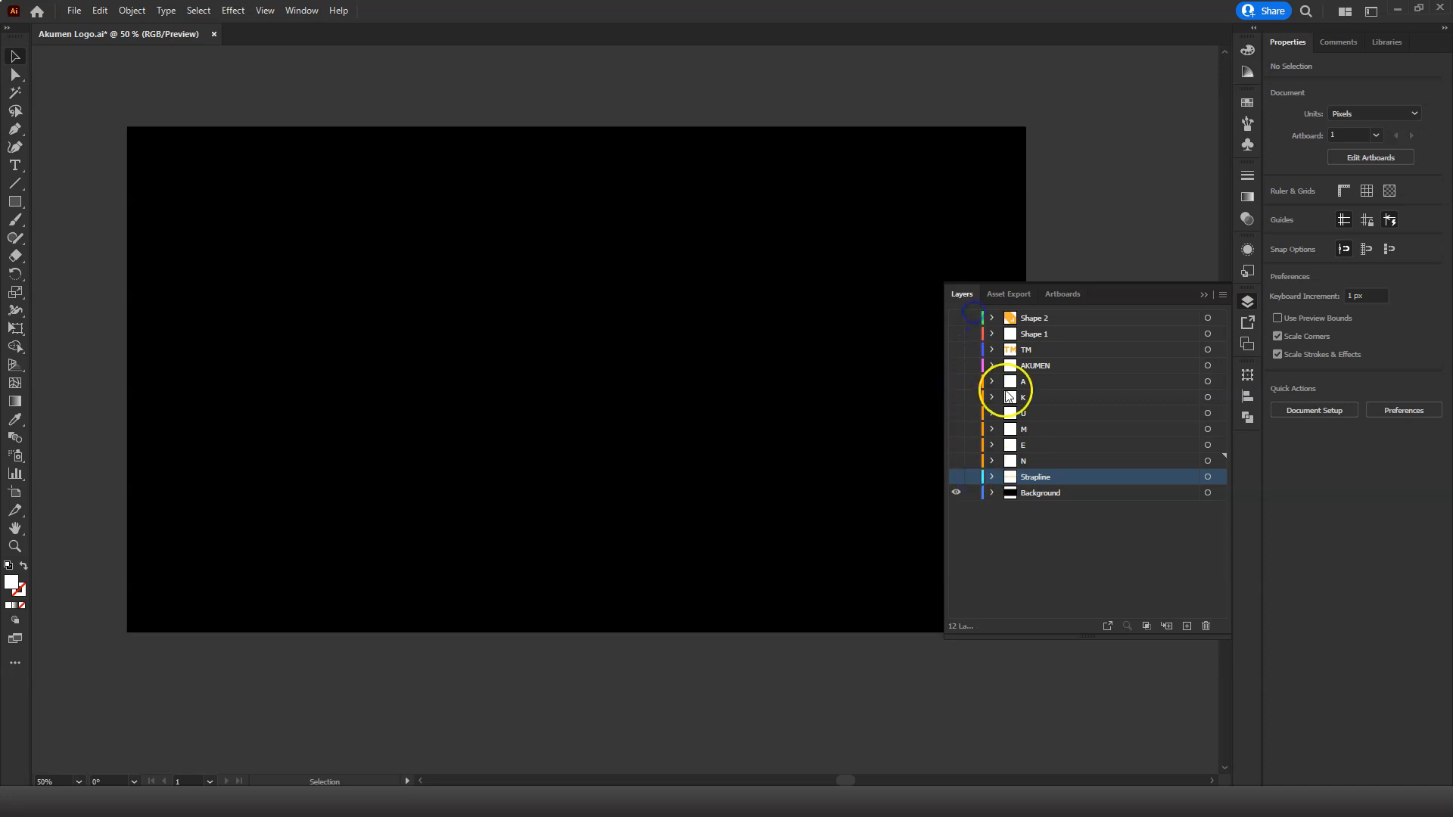
{"action": "left_click", "coordinate": [955, 477]}
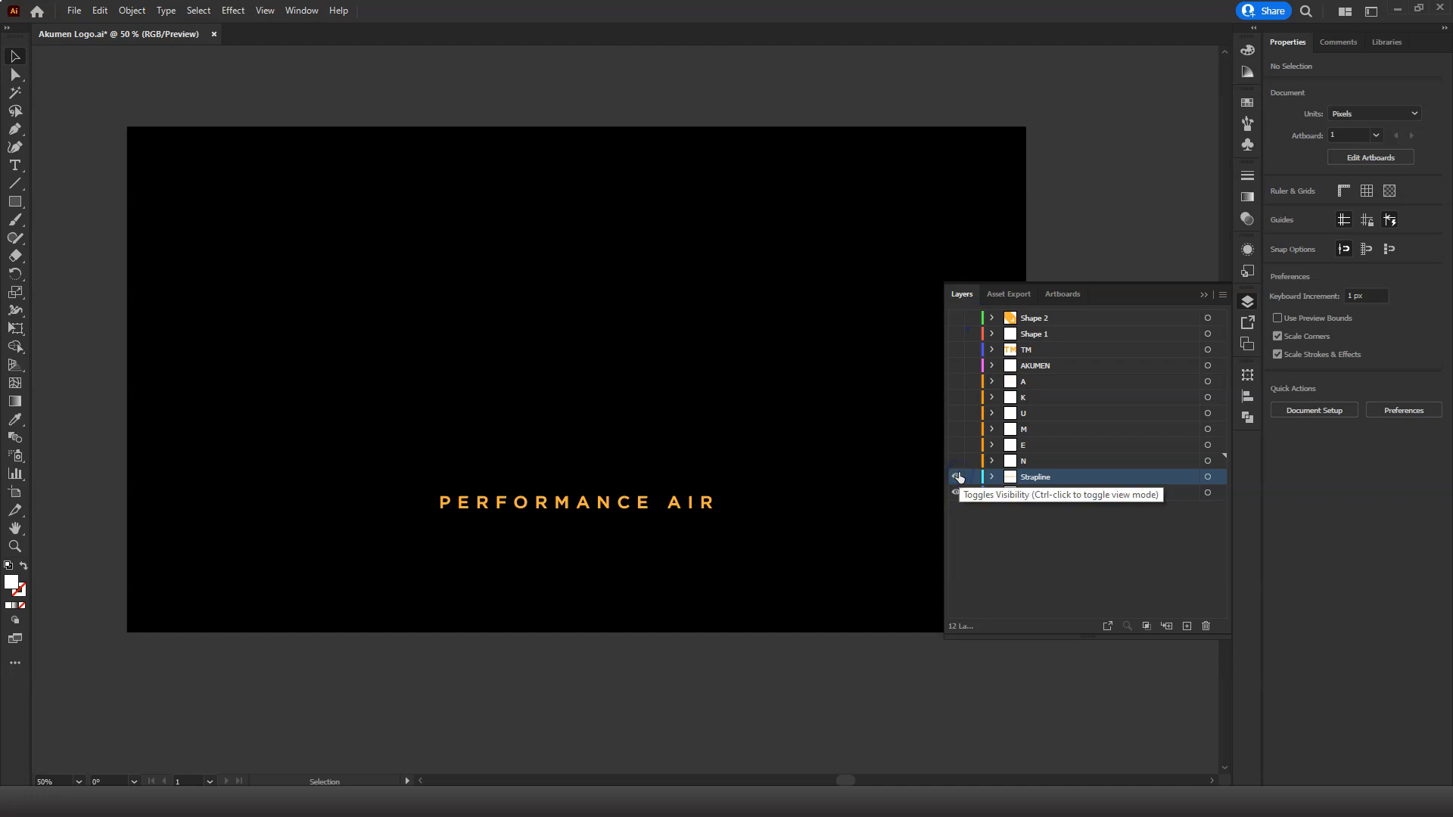
{"action": "left_click_drag", "start_coordinate": [959, 381], "coordinate": [959, 413]}
{"action": "left_click", "coordinate": [956, 413]}
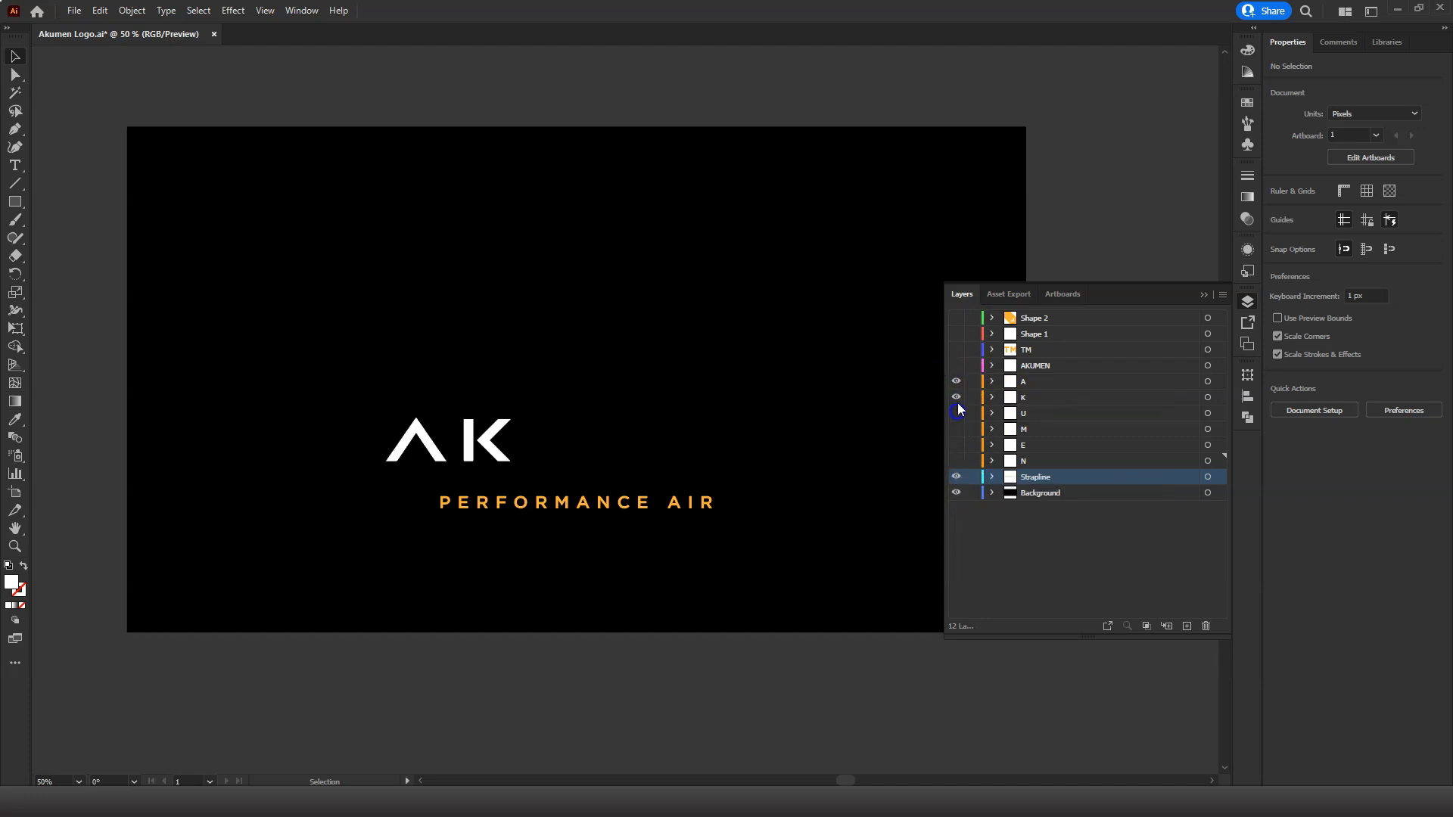
{"action": "left_click", "coordinate": [956, 397]}
{"action": "left_click", "coordinate": [956, 382]}
Make the AKUMEN, TM, Shape 1 and Shape 2 layers visible, keeping the individual letter layers hidden.
{"action": "left_click", "coordinate": [956, 367]}
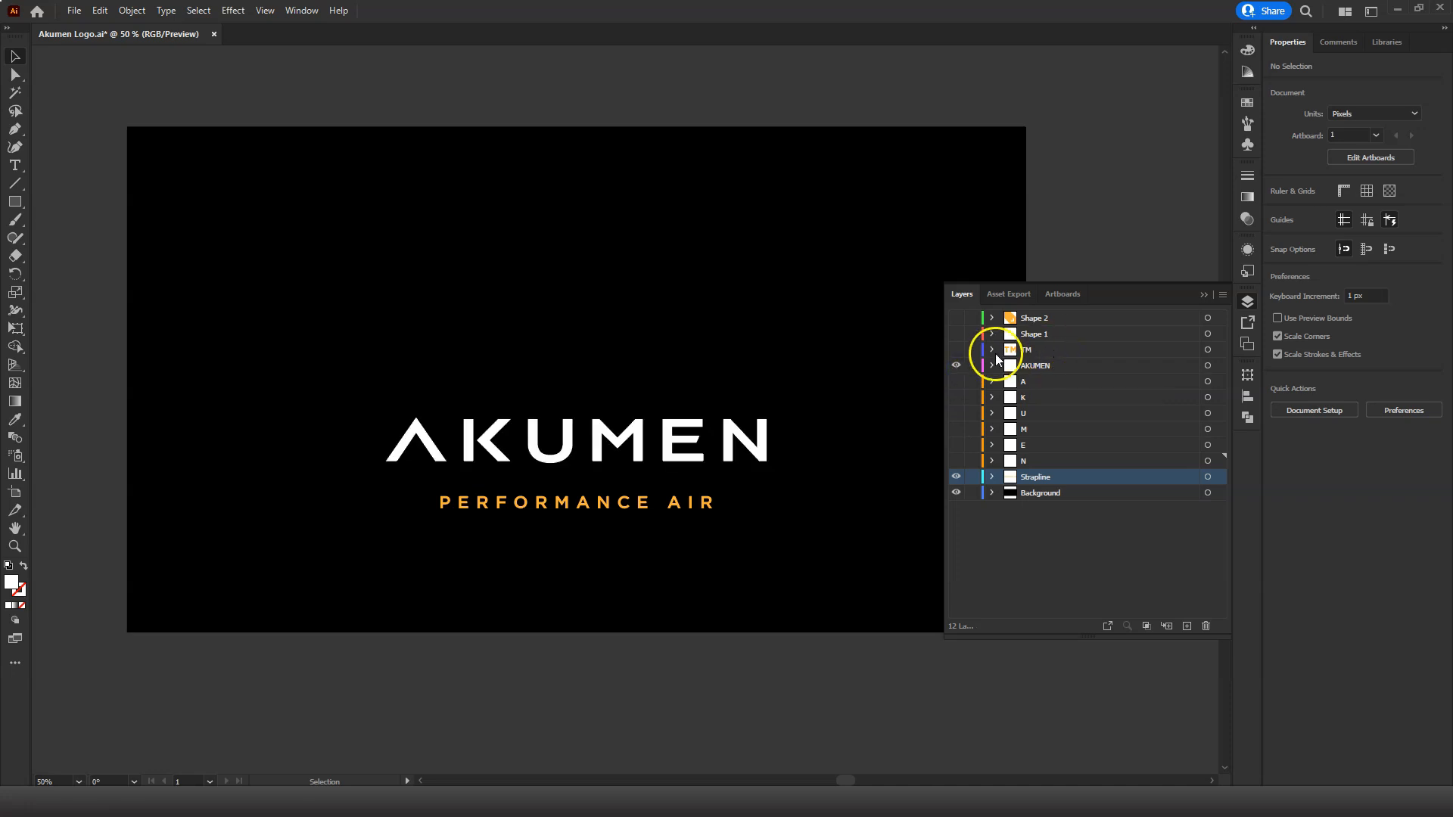
{"action": "left_click", "coordinate": [956, 366]}
{"action": "left_click", "coordinate": [956, 349]}
{"action": "left_click", "coordinate": [956, 365]}
{"action": "left_click", "coordinate": [956, 333]}
{"action": "left_click", "coordinate": [957, 318]}
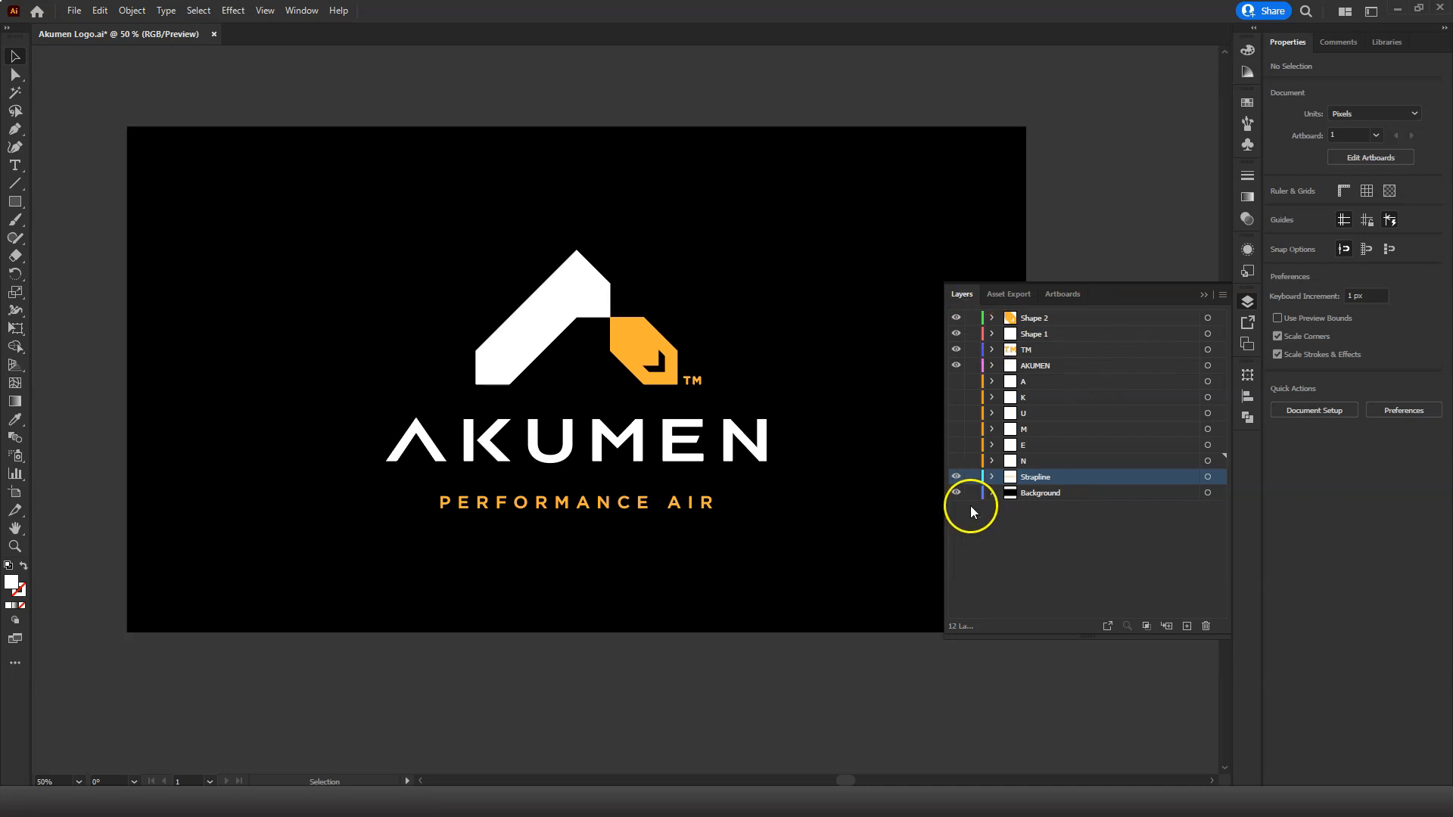
Save the document to the Desktop as "Akumen Logo - Animation Prep.ai" with the Illustrator 2020 version options.
{"action": "left_click", "coordinate": [74, 11]}
{"action": "left_click", "coordinate": [144, 168]}
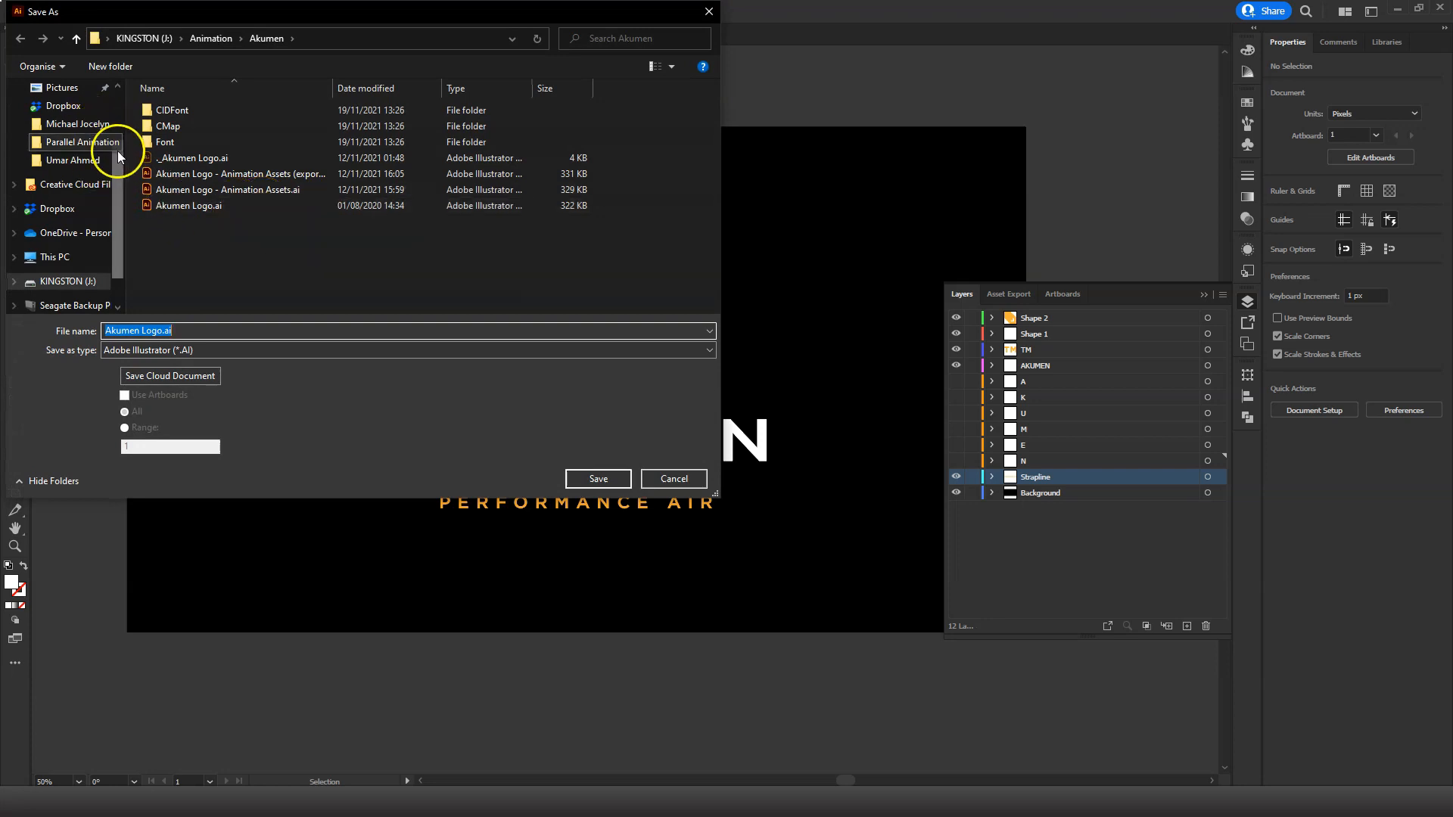
{"action": "left_click_drag", "start_coordinate": [117, 151], "coordinate": [115, 103]}
{"action": "left_click", "coordinate": [60, 118]}
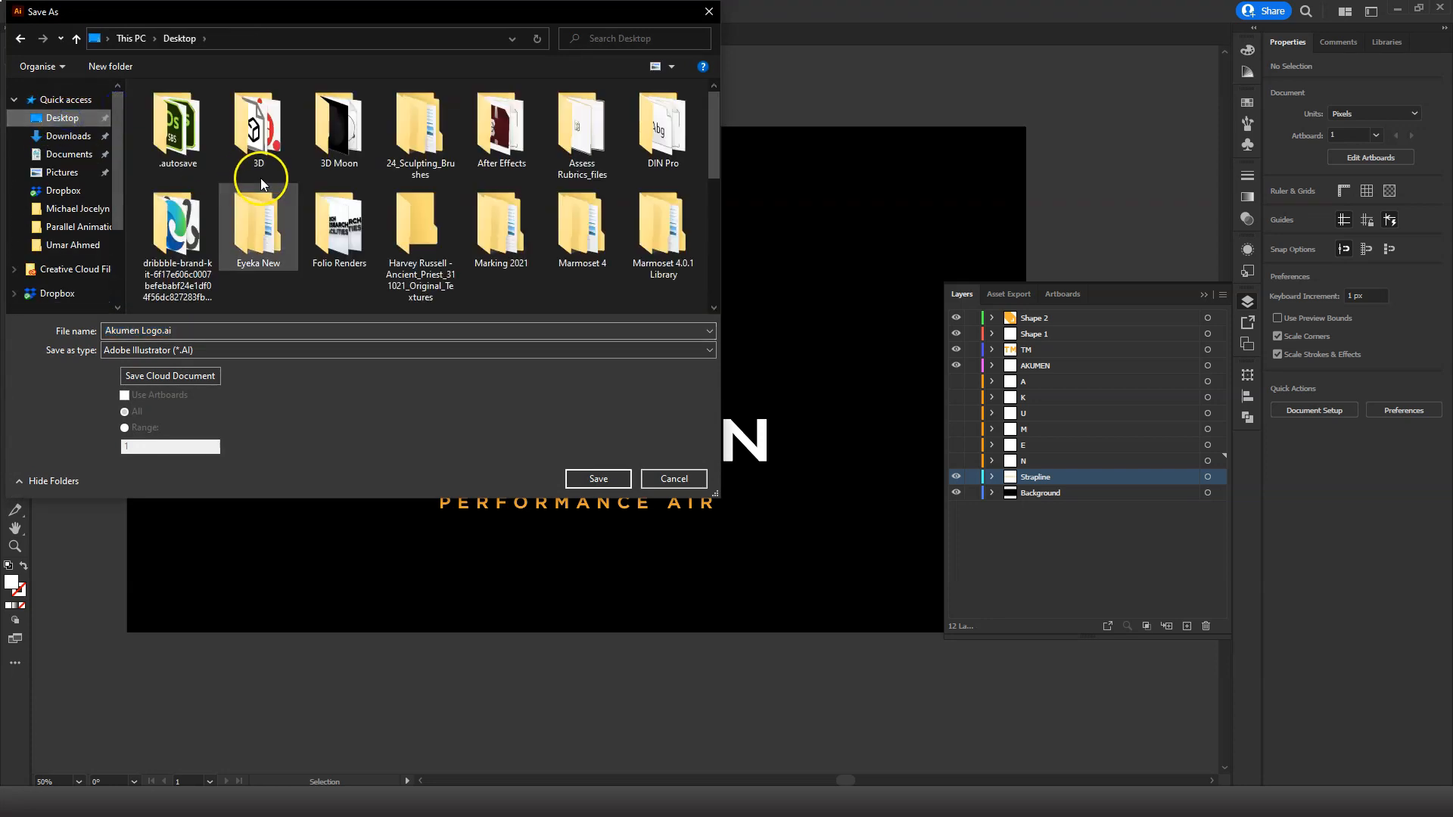
{"action": "left_click", "coordinate": [205, 331]}
{"action": "left_click", "coordinate": [141, 330]}
{"action": "left_click_drag", "start_coordinate": [201, 10], "coordinate": [454, 96]}
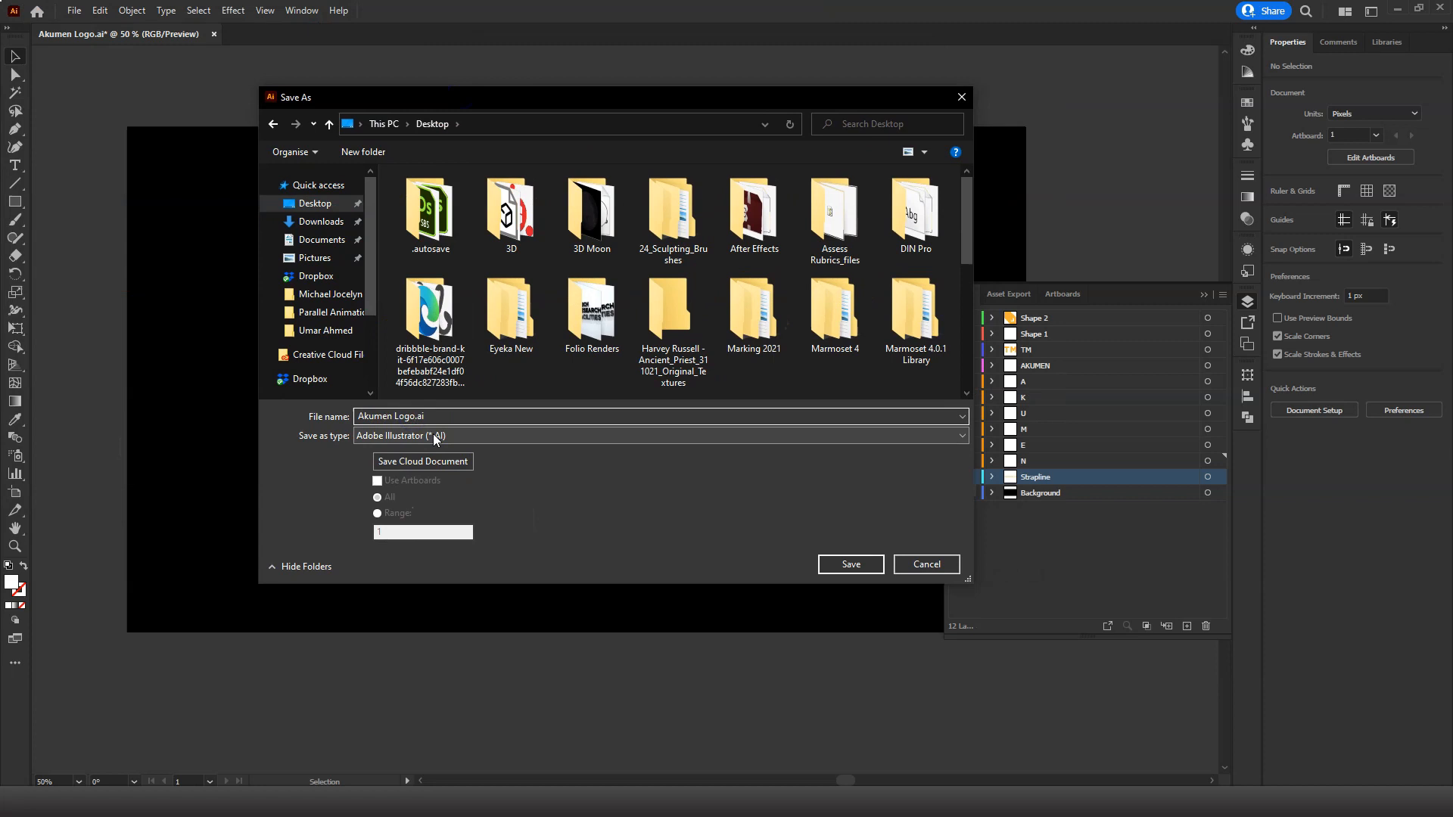
{"action": "type", "text": "- Animation Prep"}
{"action": "left_click", "coordinate": [867, 566]}
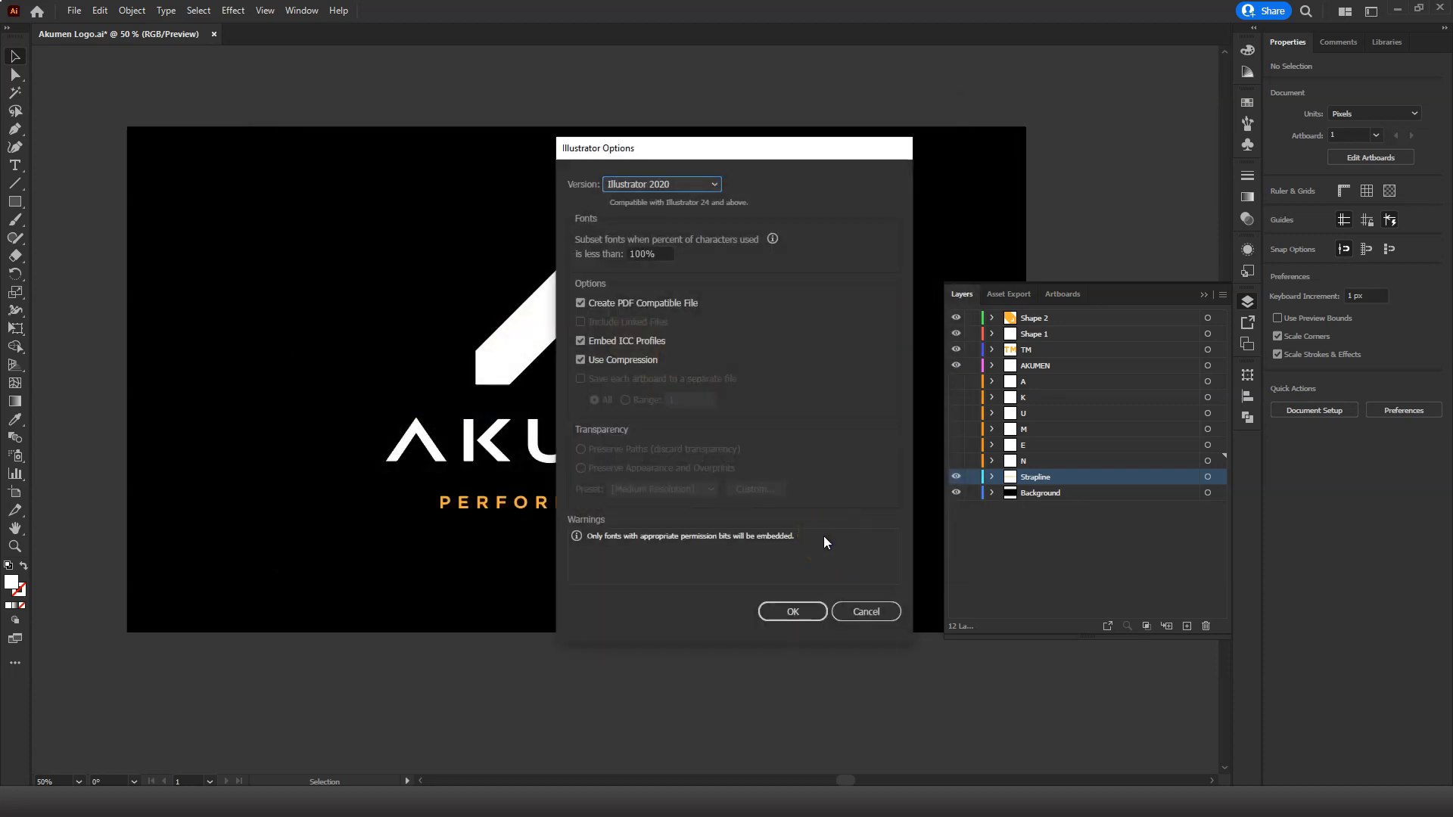
{"action": "left_click", "coordinate": [792, 611]}
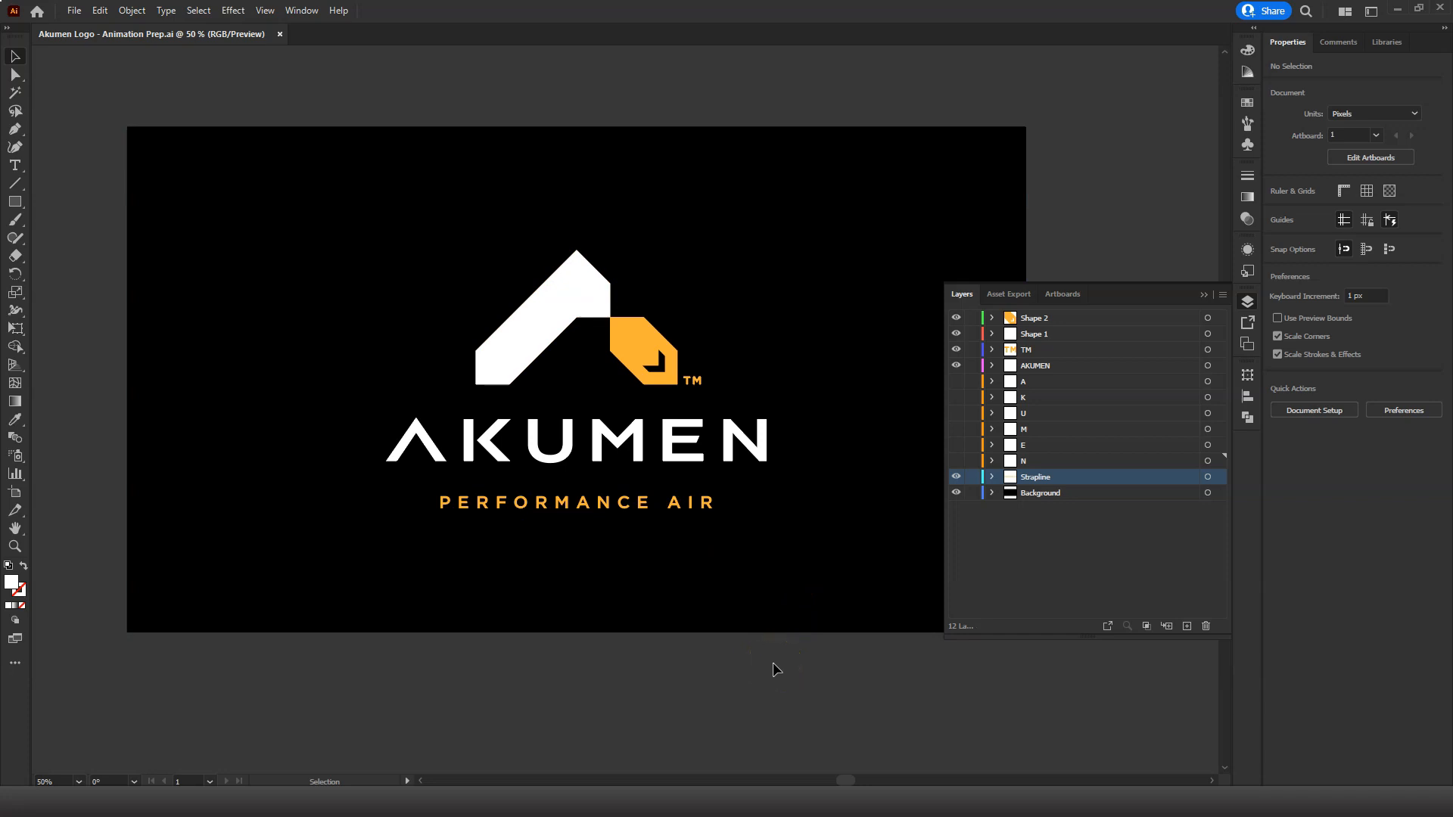
Delete the Background layer with its artwork and show the transparency grid.
{"action": "left_click_drag", "start_coordinate": [944, 431], "coordinate": [1093, 452]}
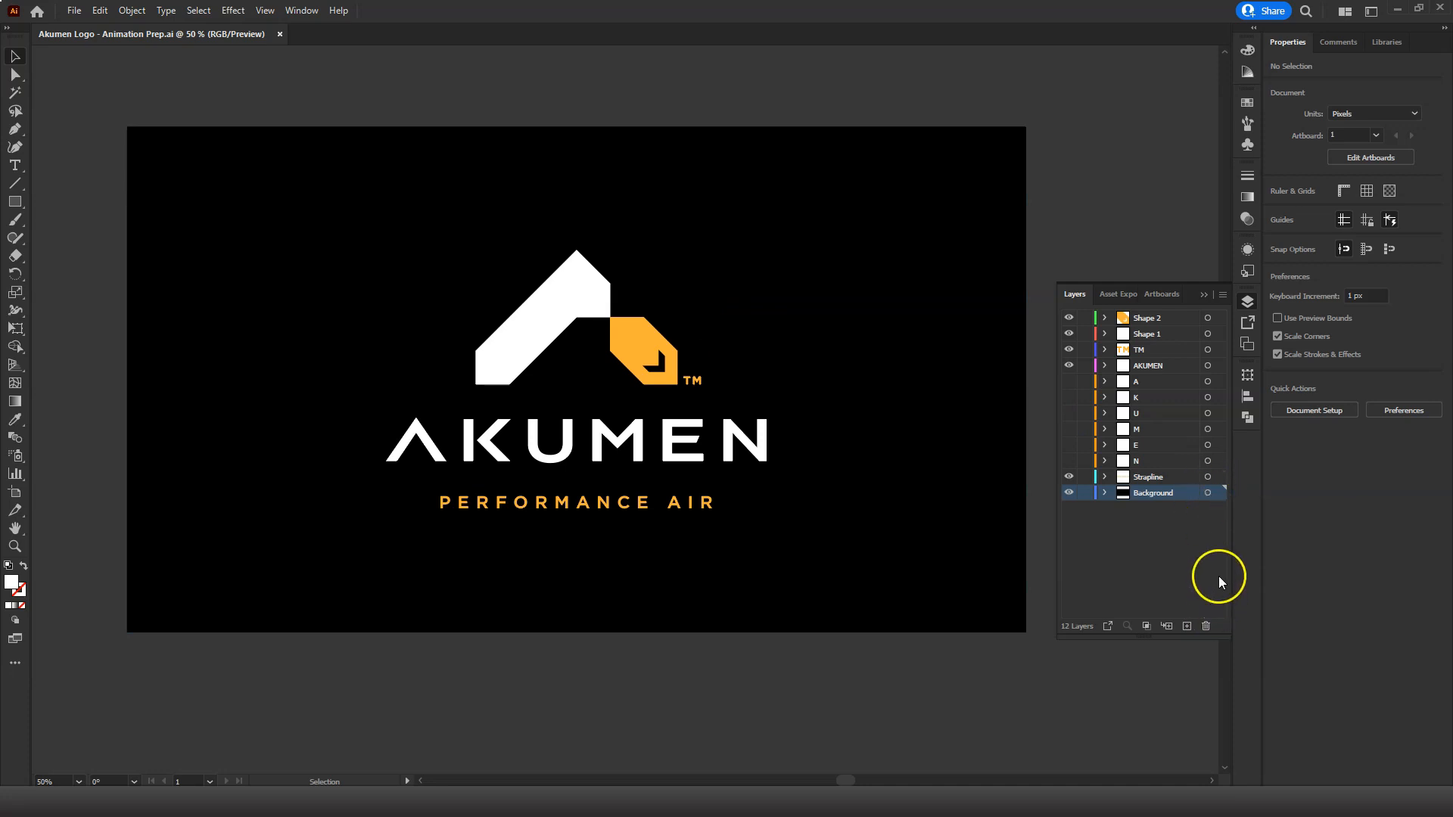
{"action": "left_click", "coordinate": [1208, 494]}
{"action": "left_click", "coordinate": [1206, 626]}
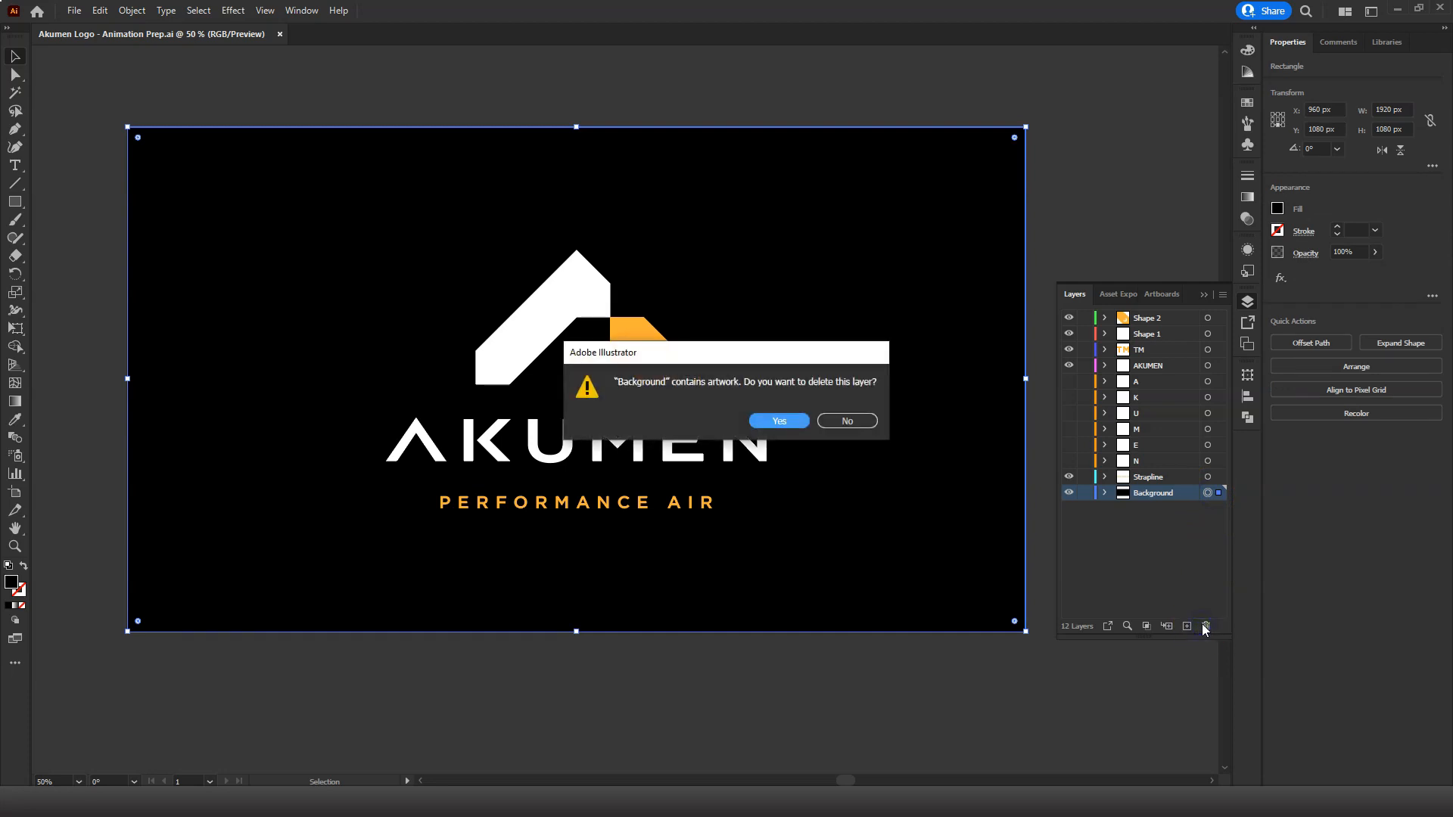
{"action": "left_click", "coordinate": [783, 421]}
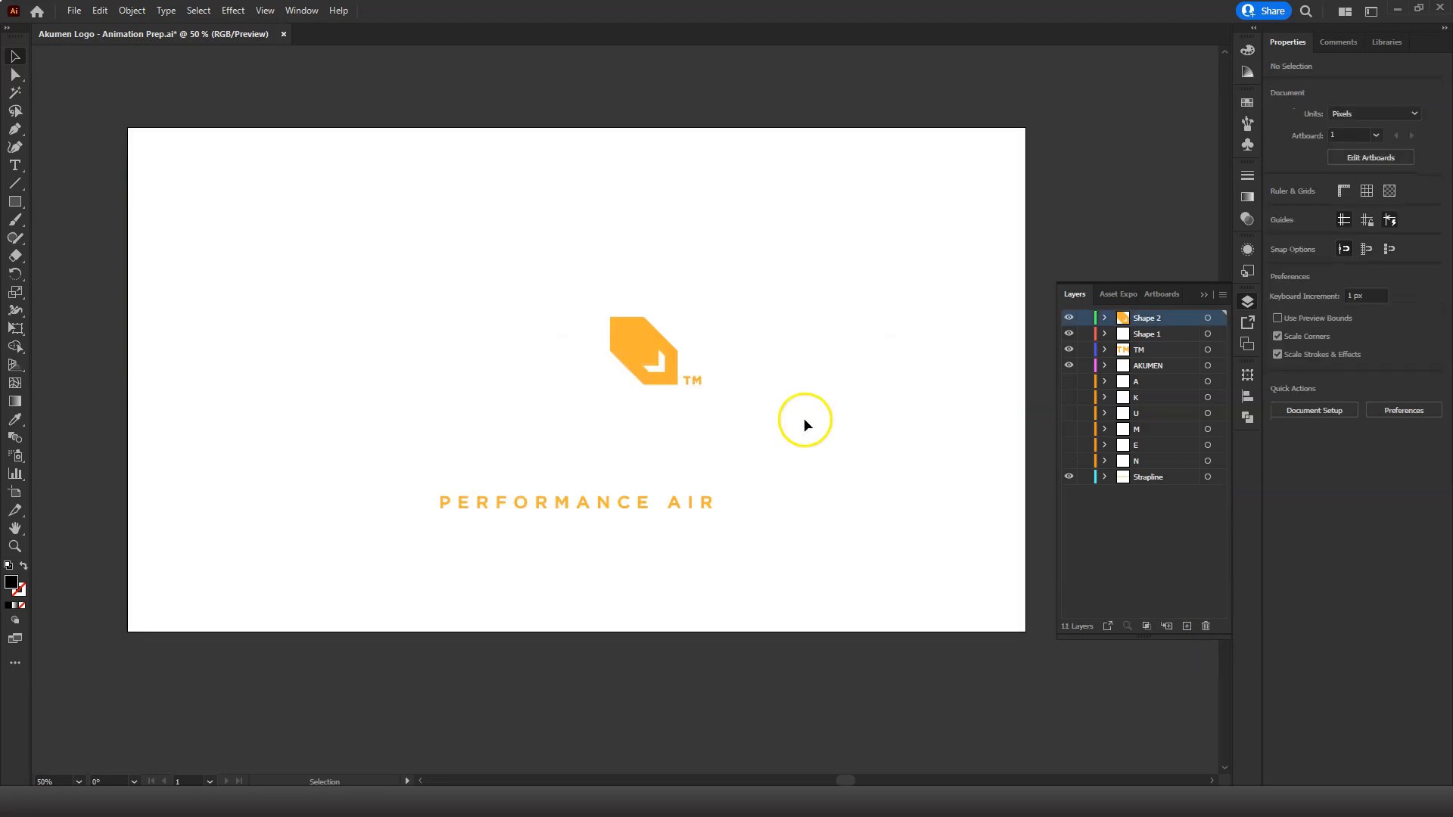
{"action": "left_click", "coordinate": [265, 10]}
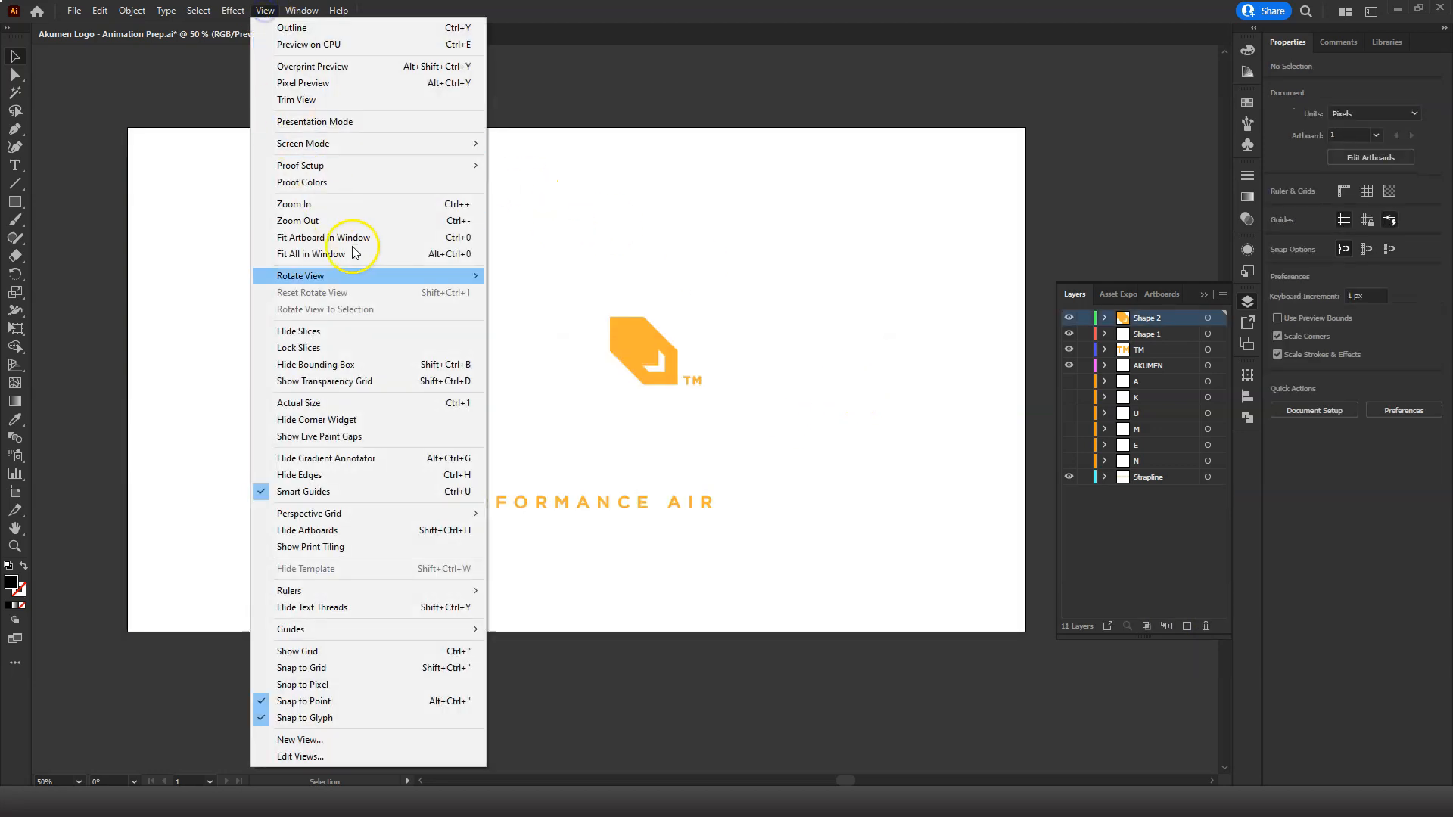
{"action": "left_click", "coordinate": [383, 381]}
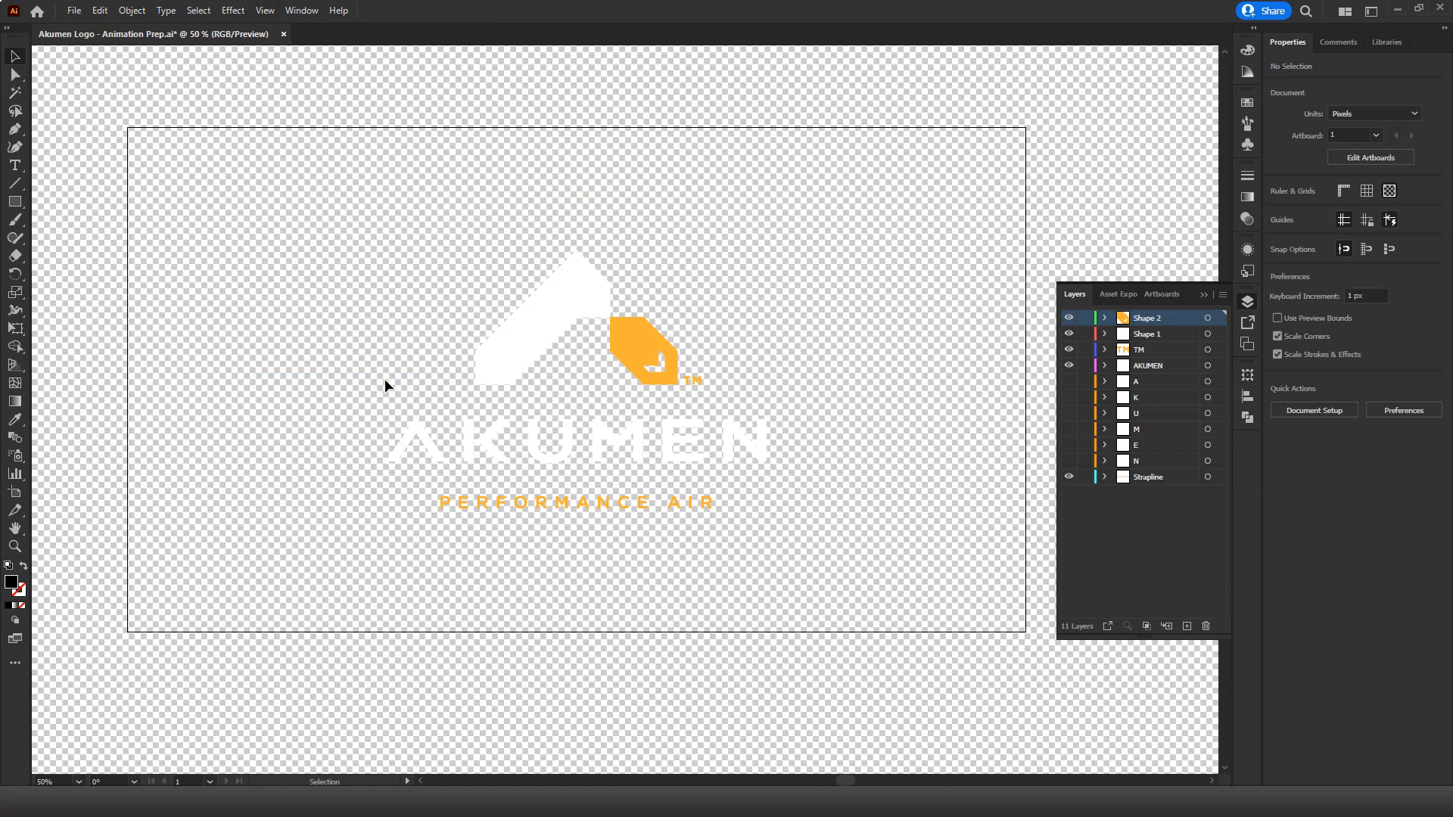
Save the document to the Desktop under the new name "Akumen Logo - Animation (Layers to AE).ai" with the Illustrator 2020 version options.
{"action": "left_click", "coordinate": [73, 11]}
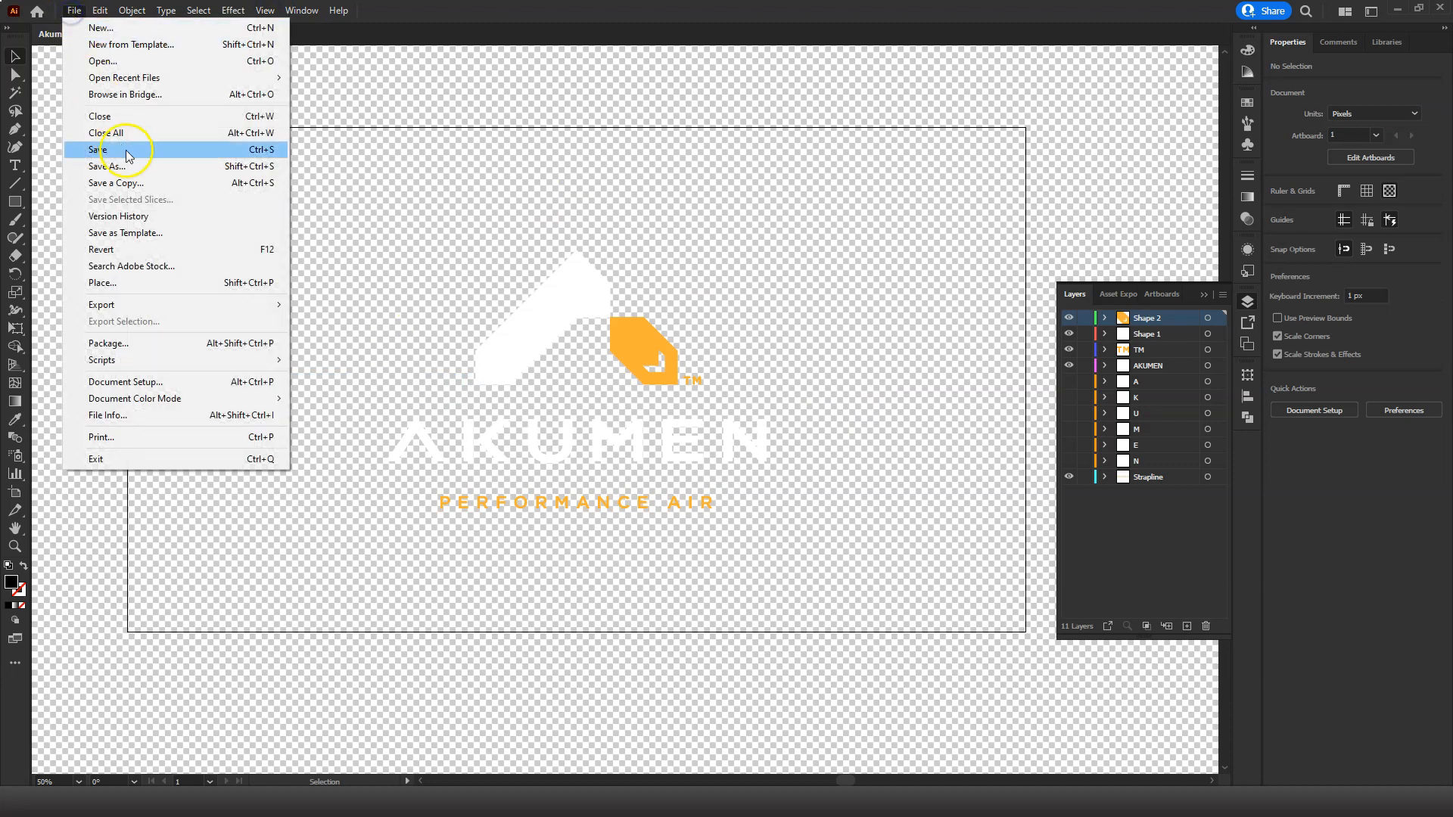
{"action": "left_click", "coordinate": [147, 171]}
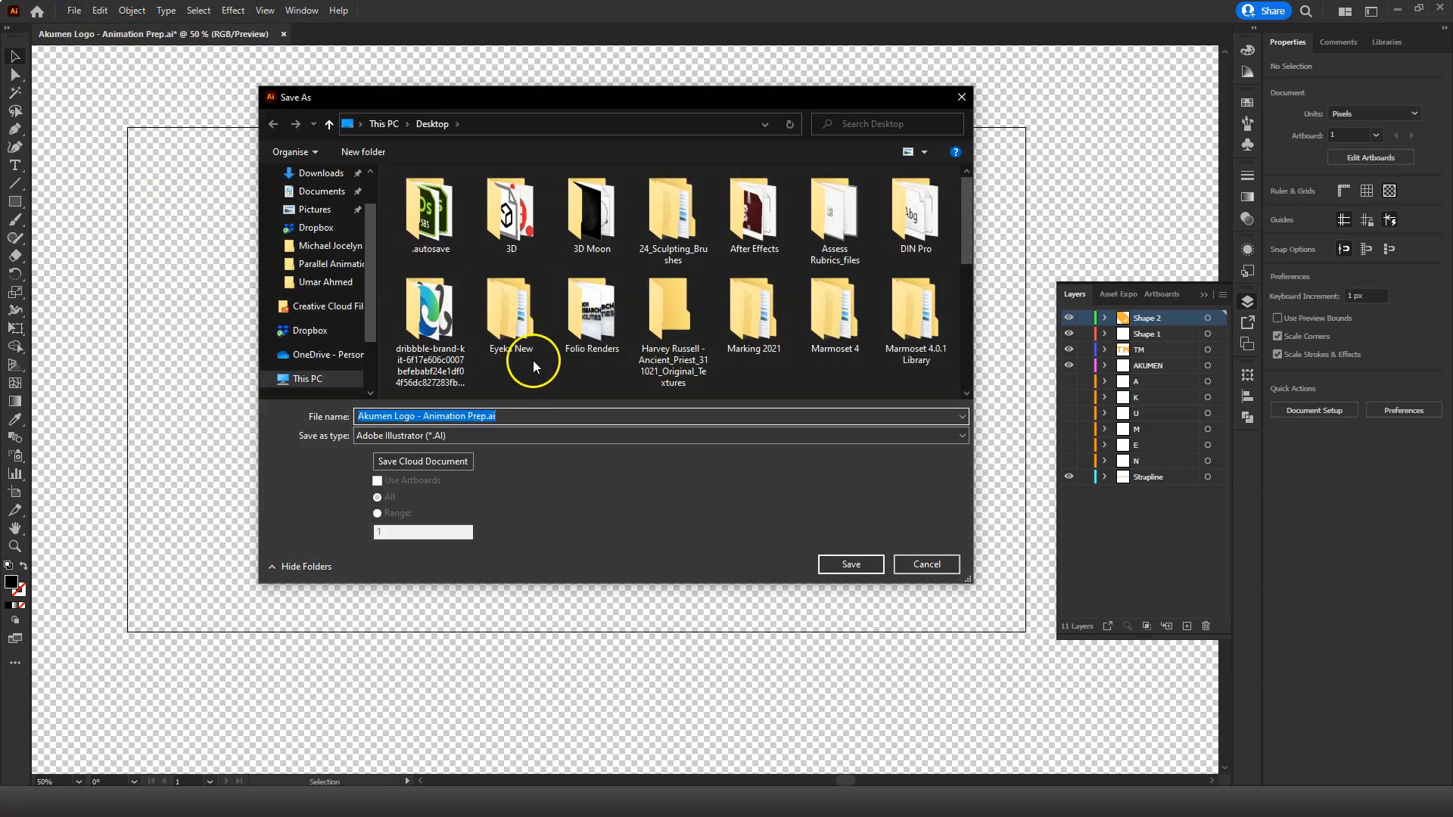
{"action": "left_click_drag", "start_coordinate": [486, 416], "coordinate": [466, 415]}
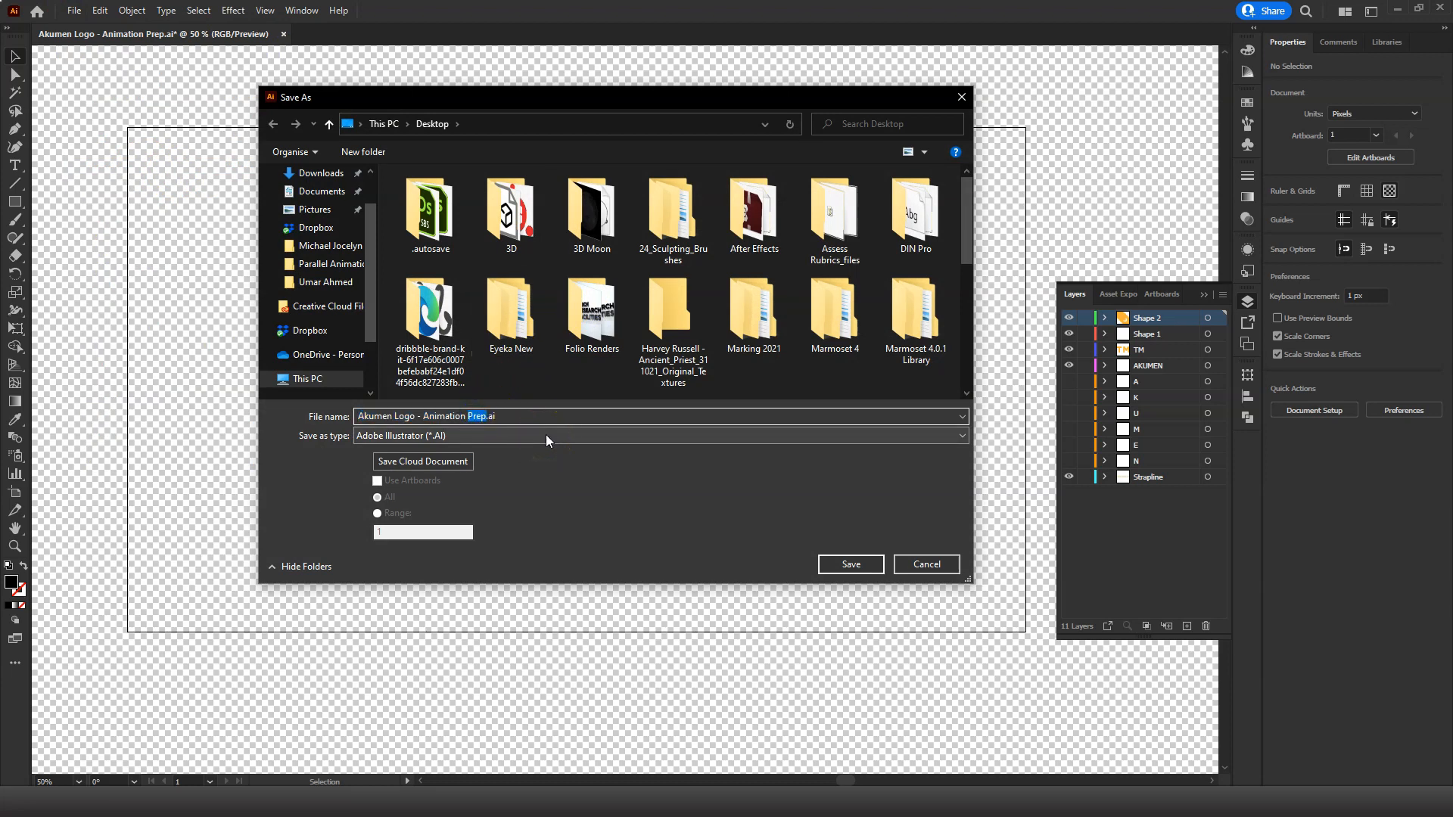
{"action": "type", "text": "(Layere"}
{"action": "key", "text": "BackSpace"}
{"action": "type", "text": "s to AE)"}
{"action": "left_click", "coordinate": [852, 562]}
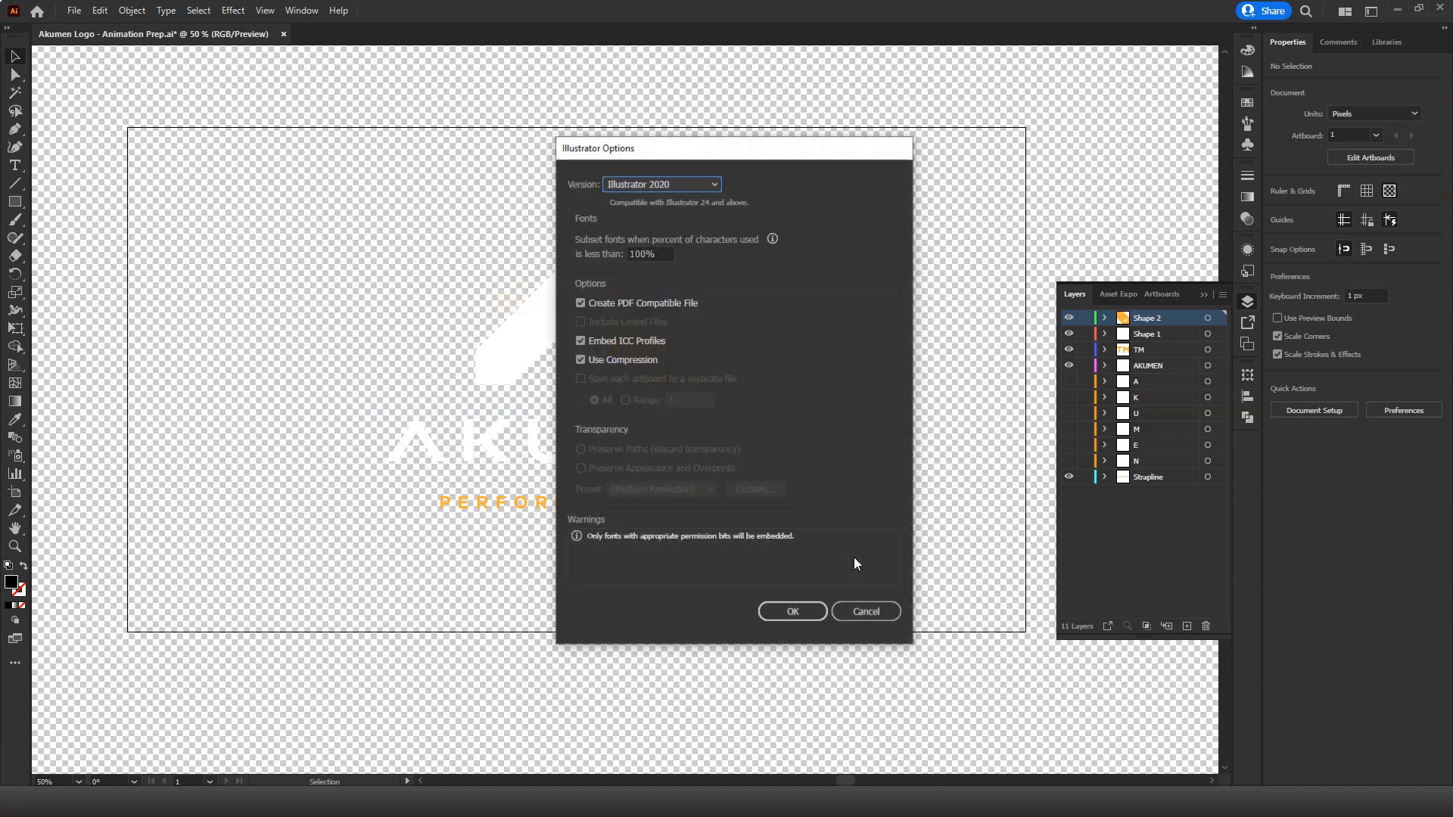
{"action": "left_click", "coordinate": [802, 612]}
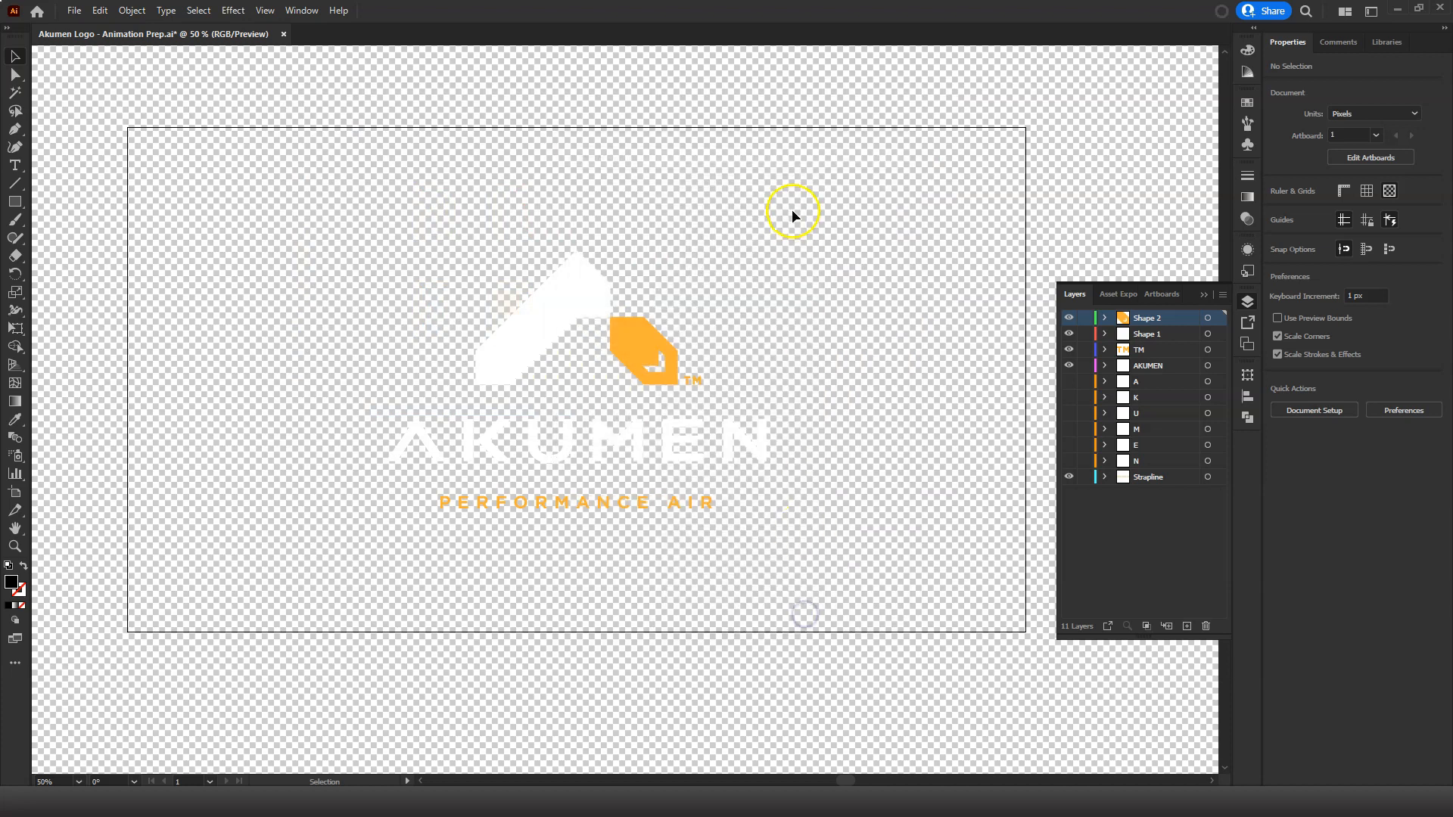
Inspect the logo artwork by selecting the white shape, the orange shape and all visible objects, and deselect everything.
{"action": "scroll", "coordinate": [791, 209], "scroll_direction": "up", "scroll_amount": 1}
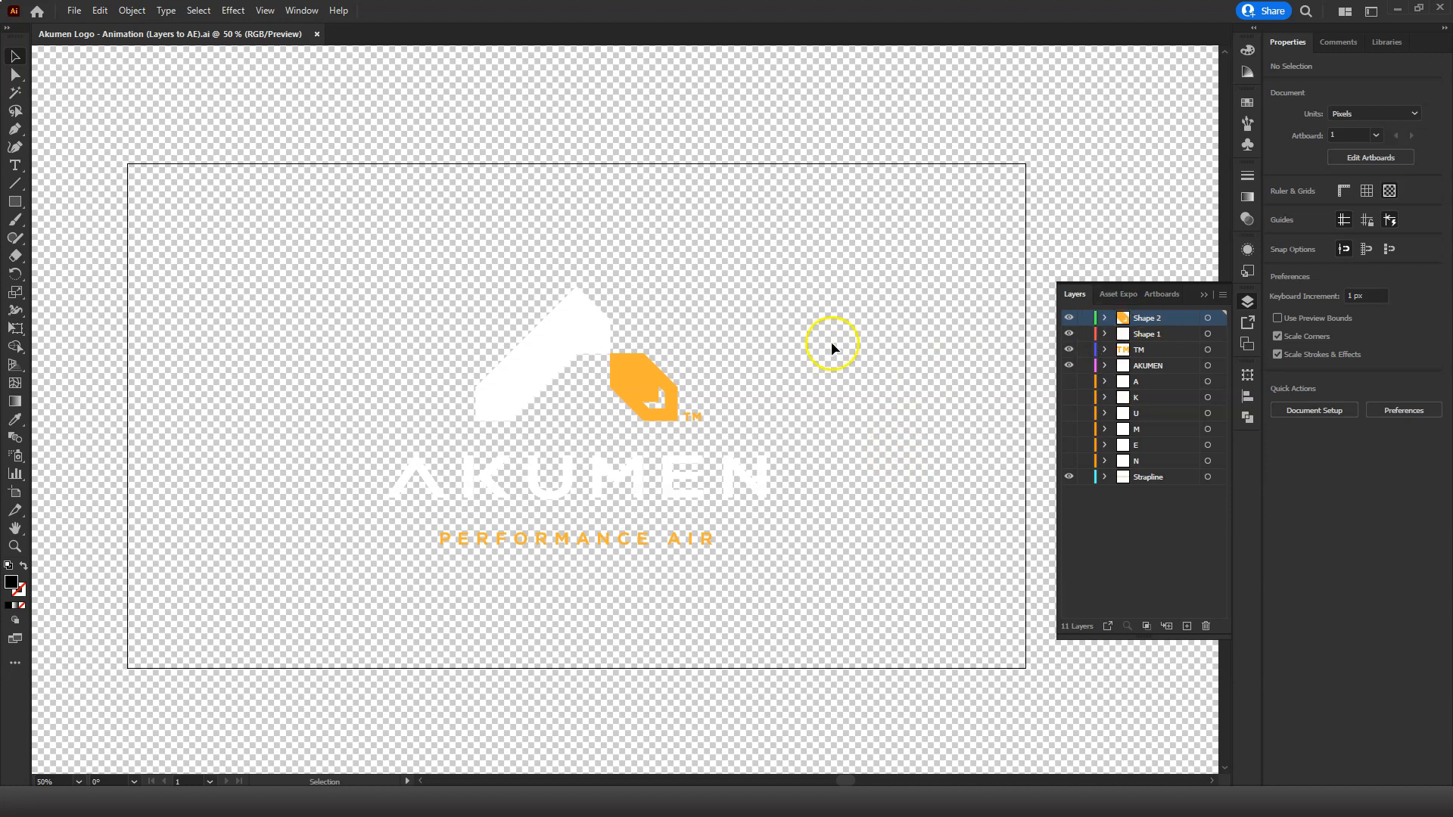
{"action": "left_click", "coordinate": [580, 324]}
{"action": "left_click", "coordinate": [628, 362]}
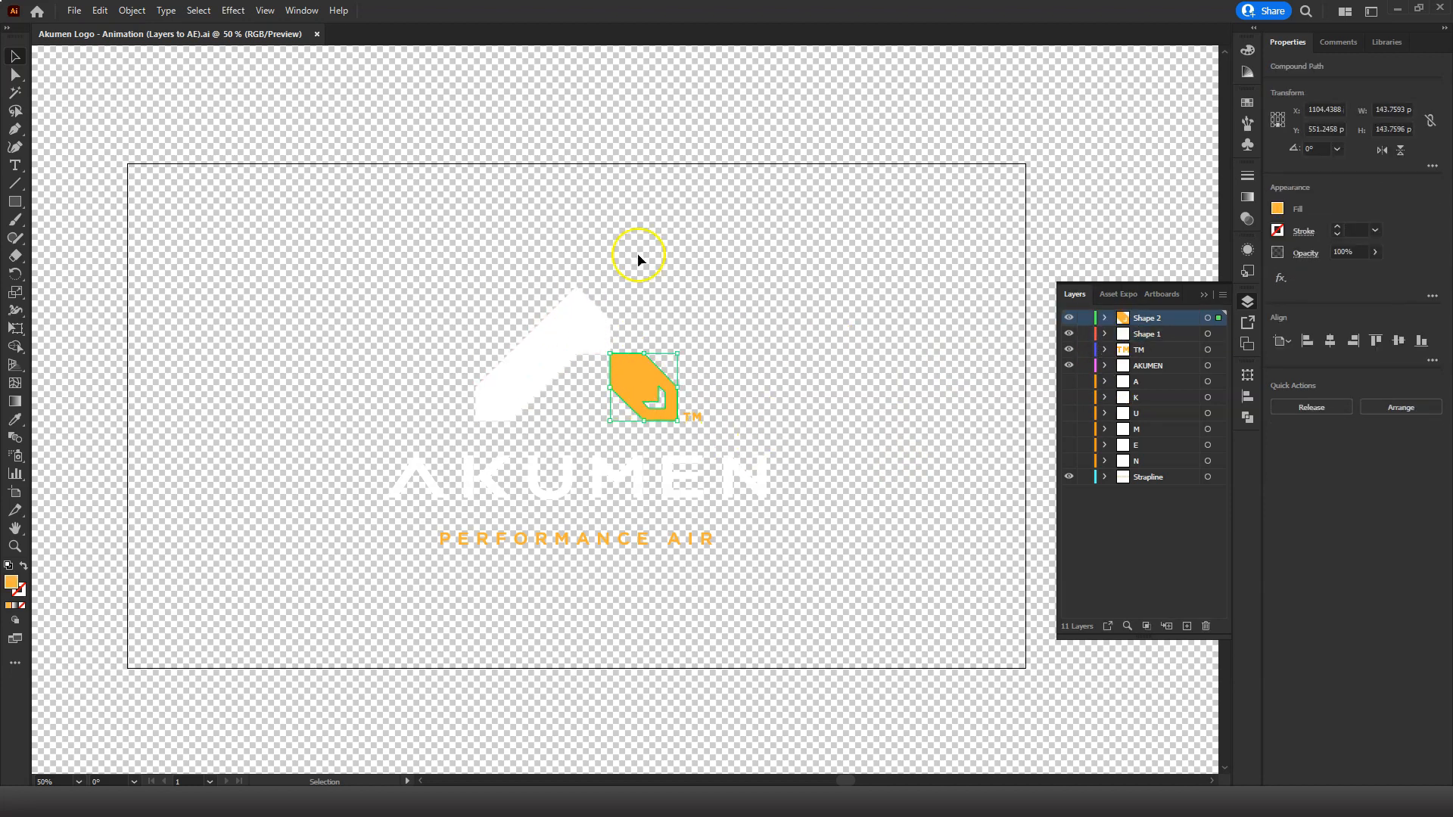
{"action": "key", "text": "ctrl+a"}
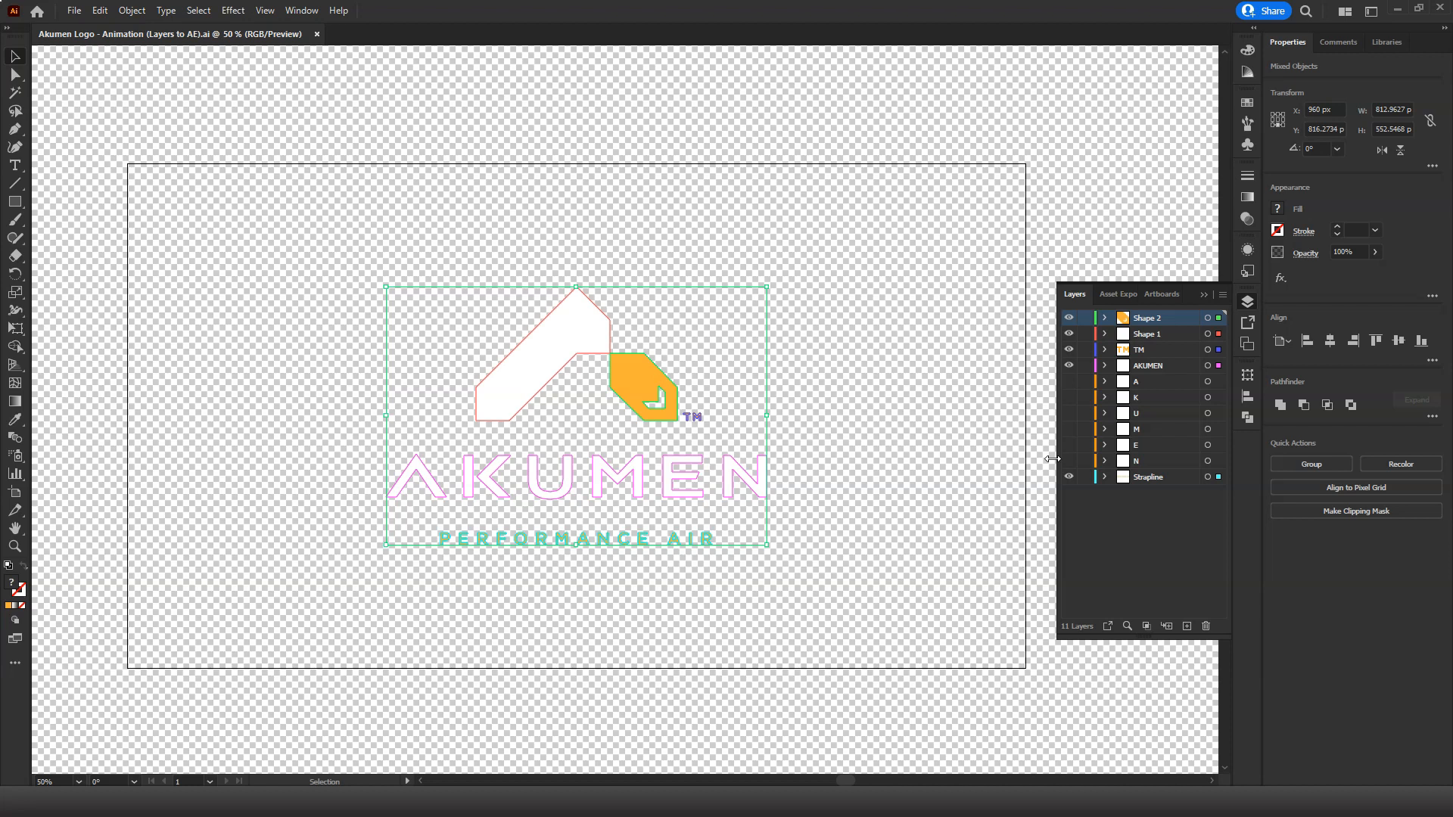
{"action": "left_click", "coordinate": [906, 422]}
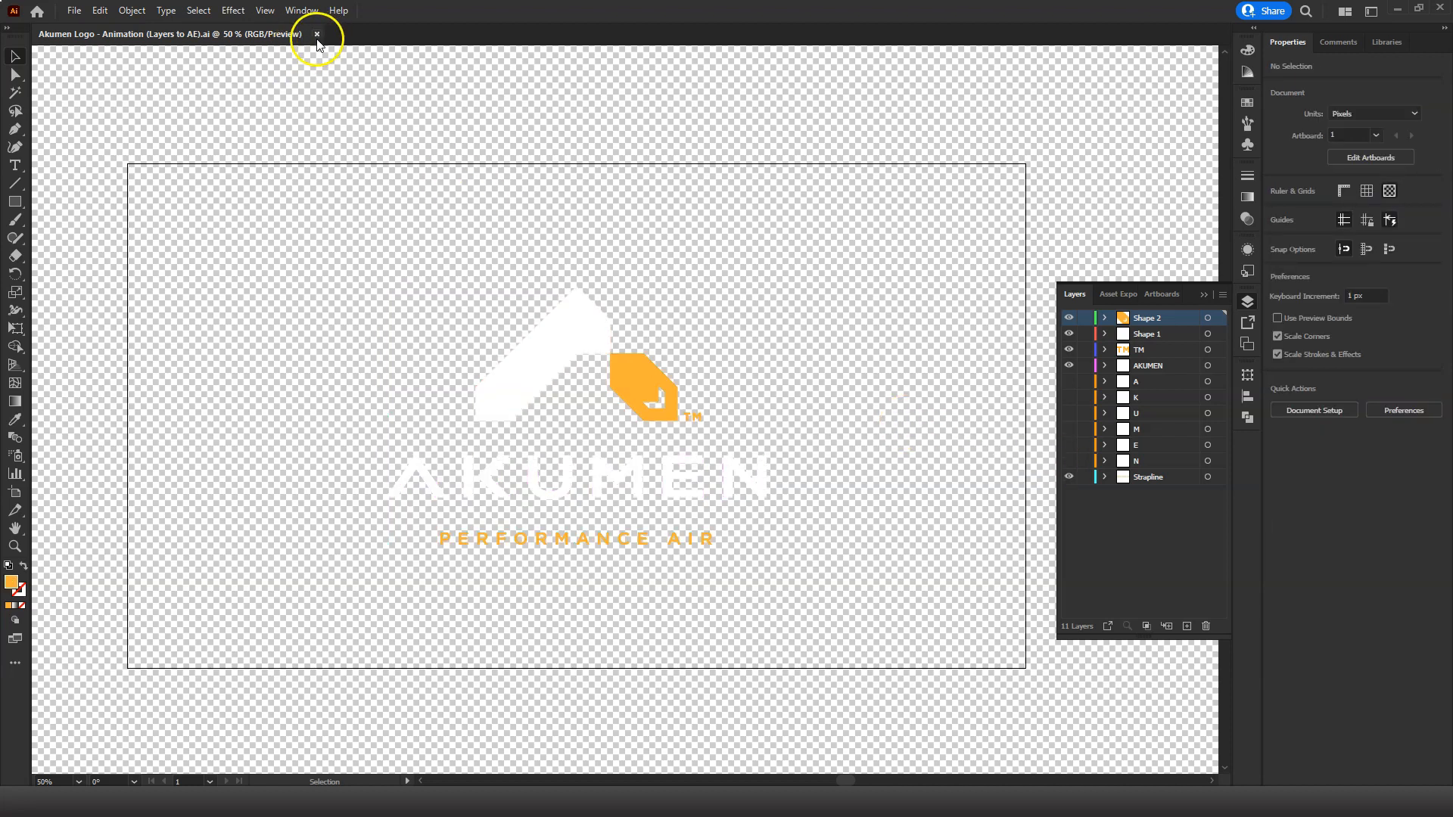